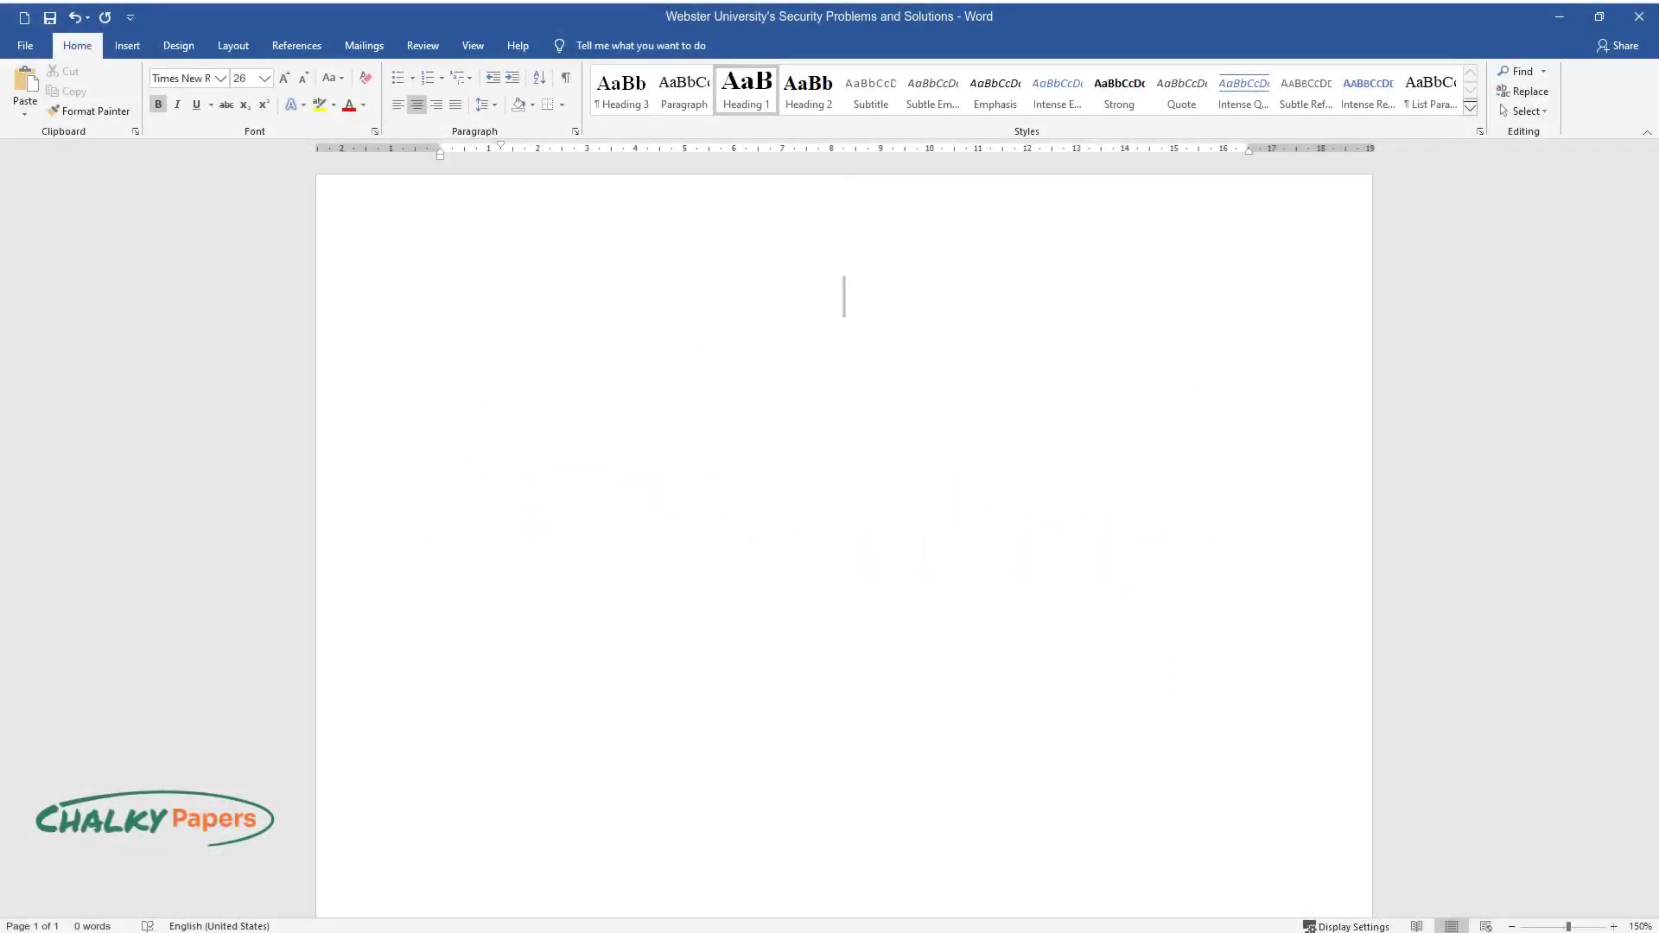
# Enter the centred title "Webster University's Security Problems and Solutions" and the section heading "Introduction" below it.
pyautogui.write('Webster Univ')
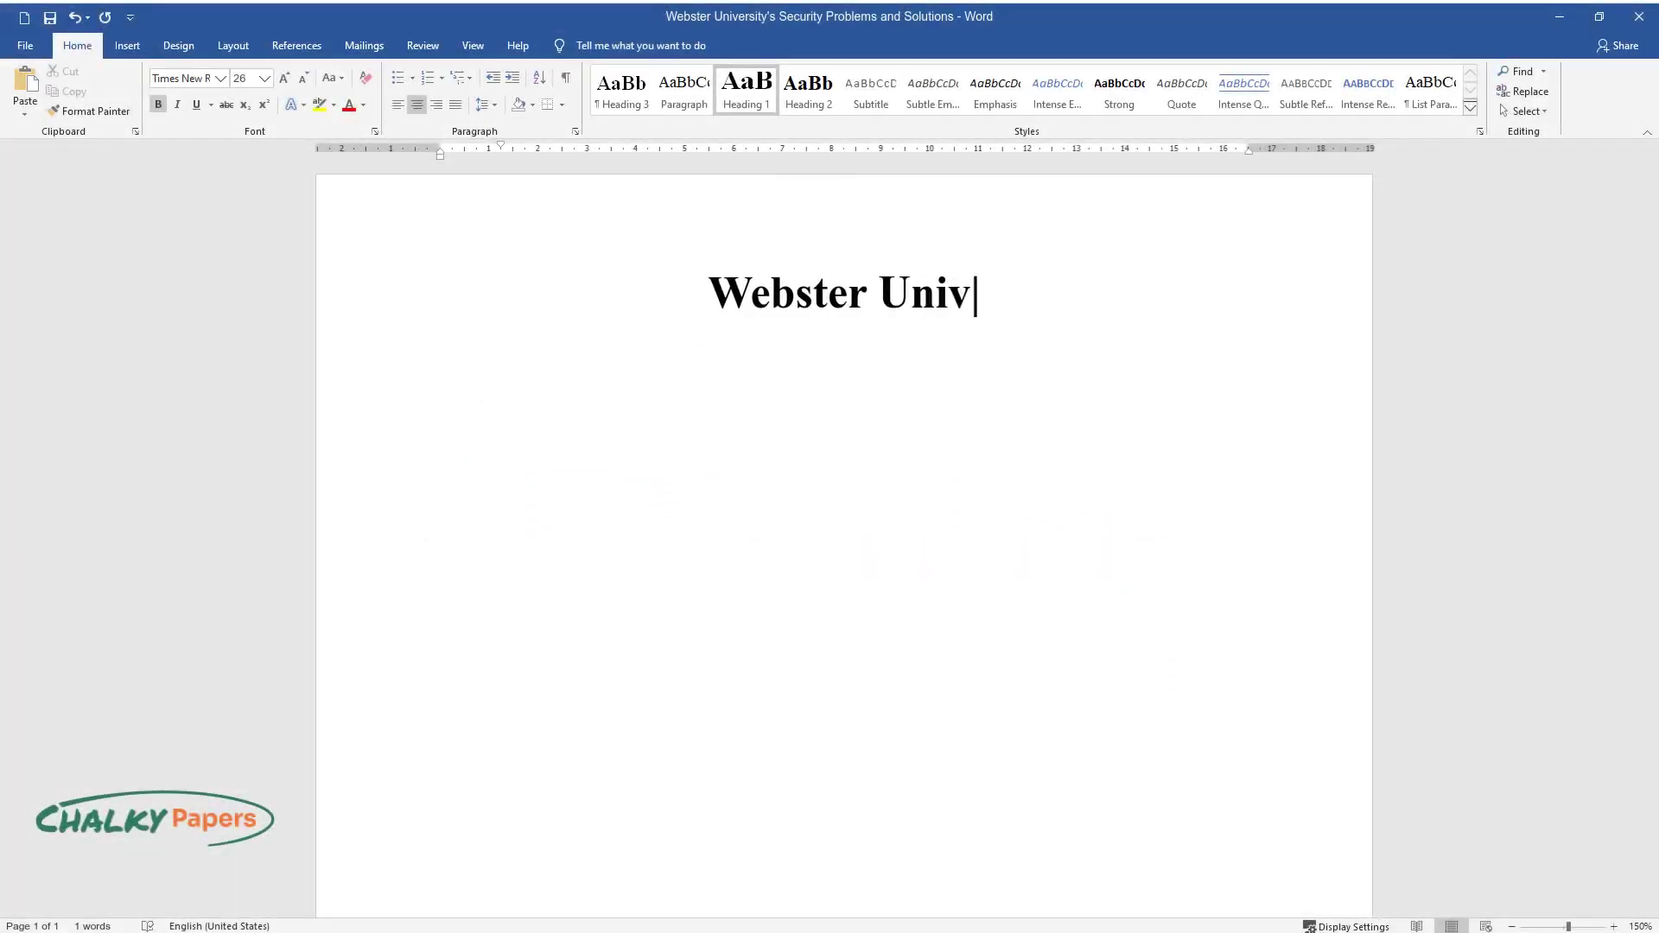
pyautogui.write("ersity's Security Problems and Solutions")
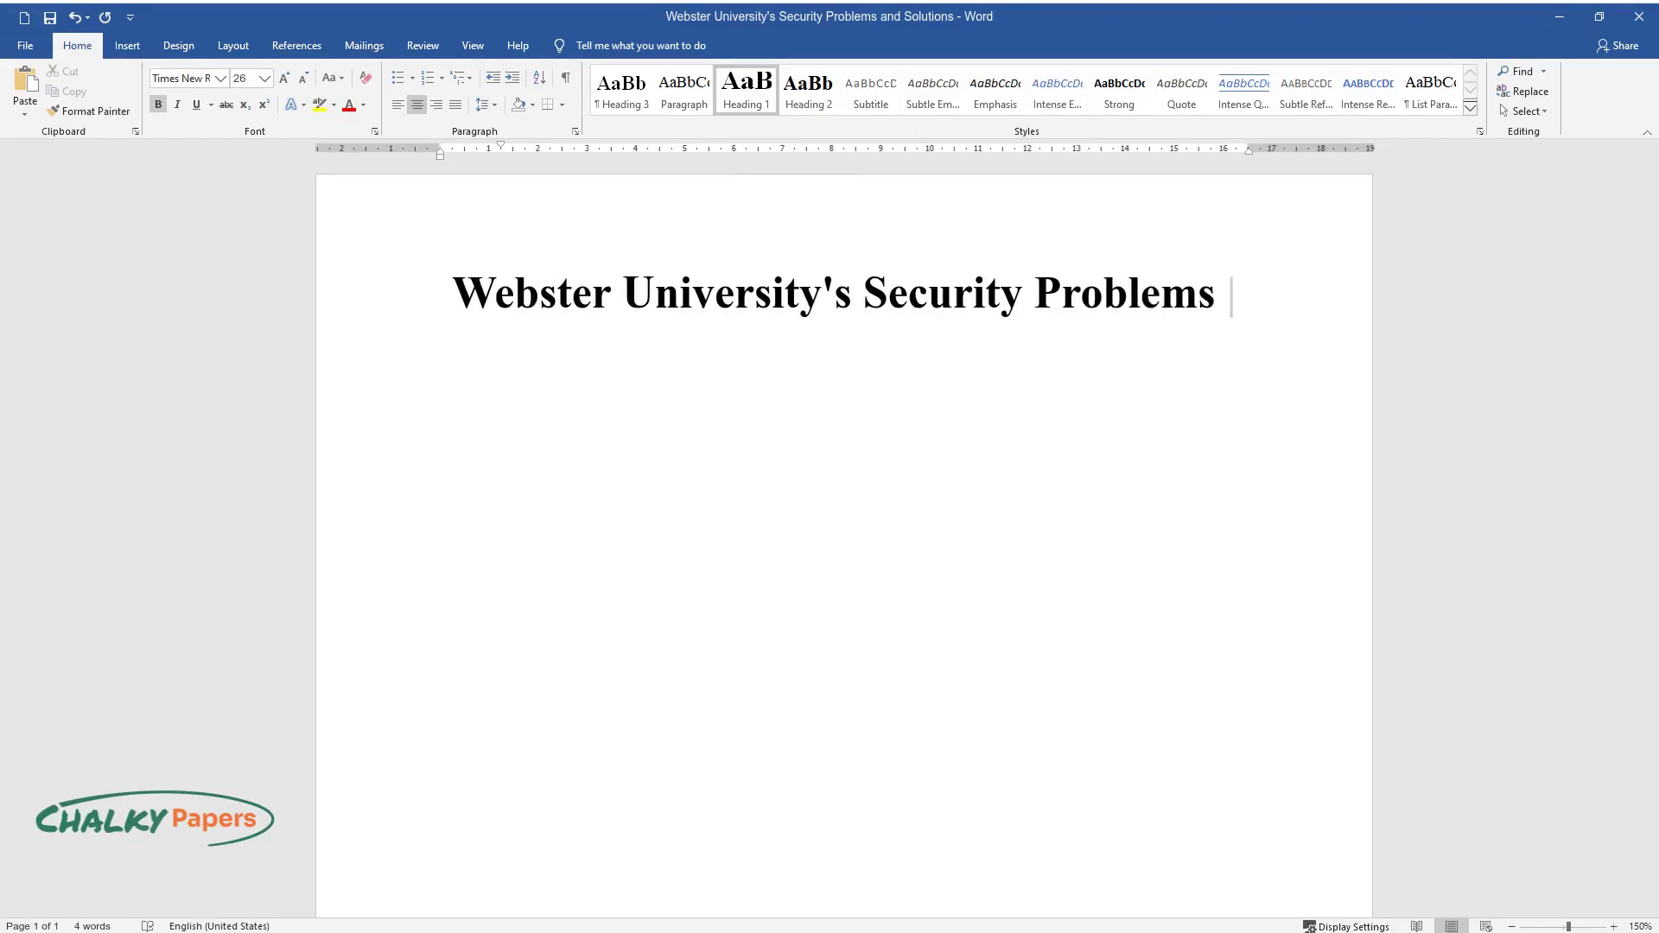
pyautogui.press('Return')
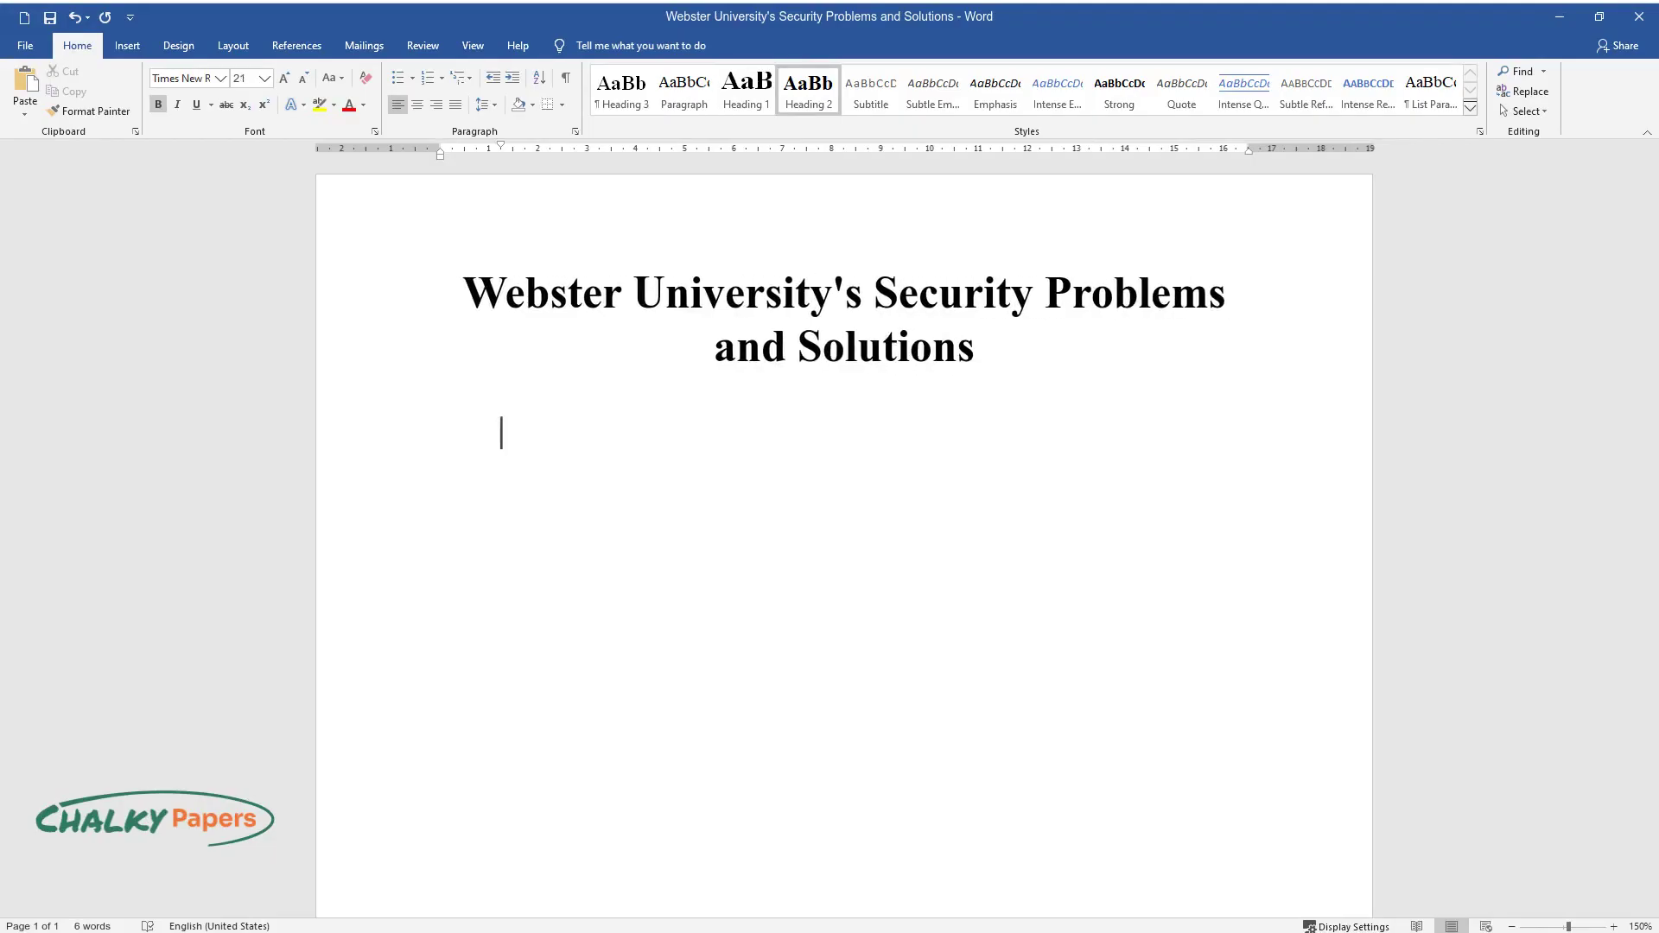
pyautogui.write('Introduction')
pyautogui.press('Return')
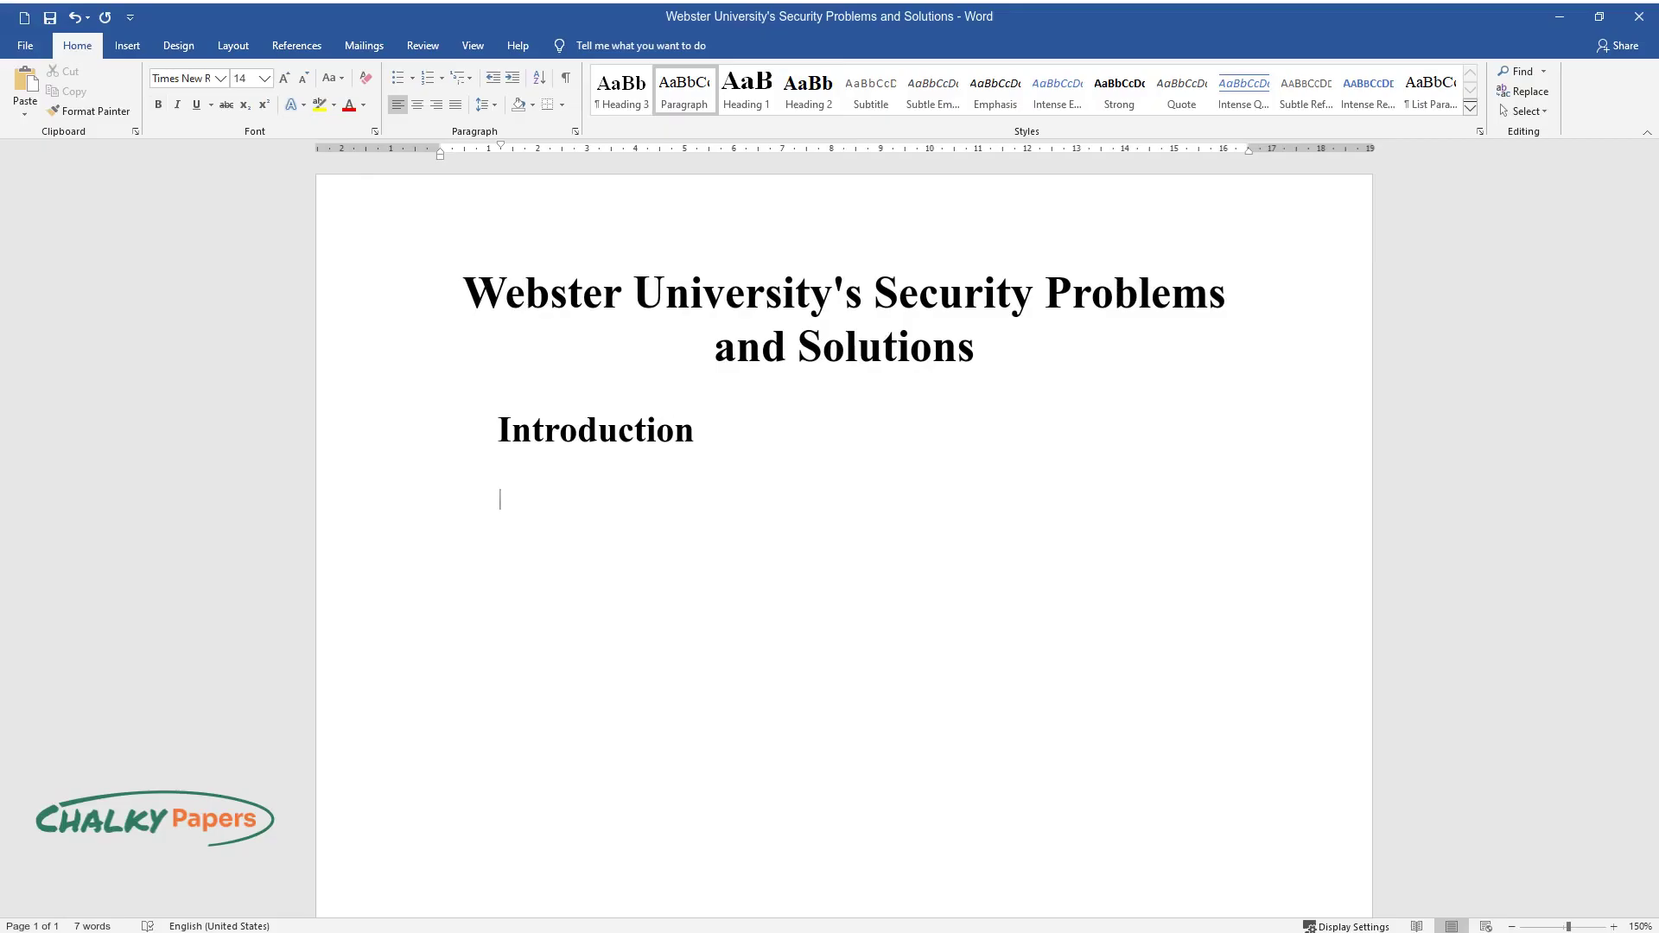
# Write the opening Introduction paragraph on Webster University's security issues, from "Webster University, like many other public institutions" to "escalates to a higher magnitude.".
pyautogui.write('Webster University, like man')
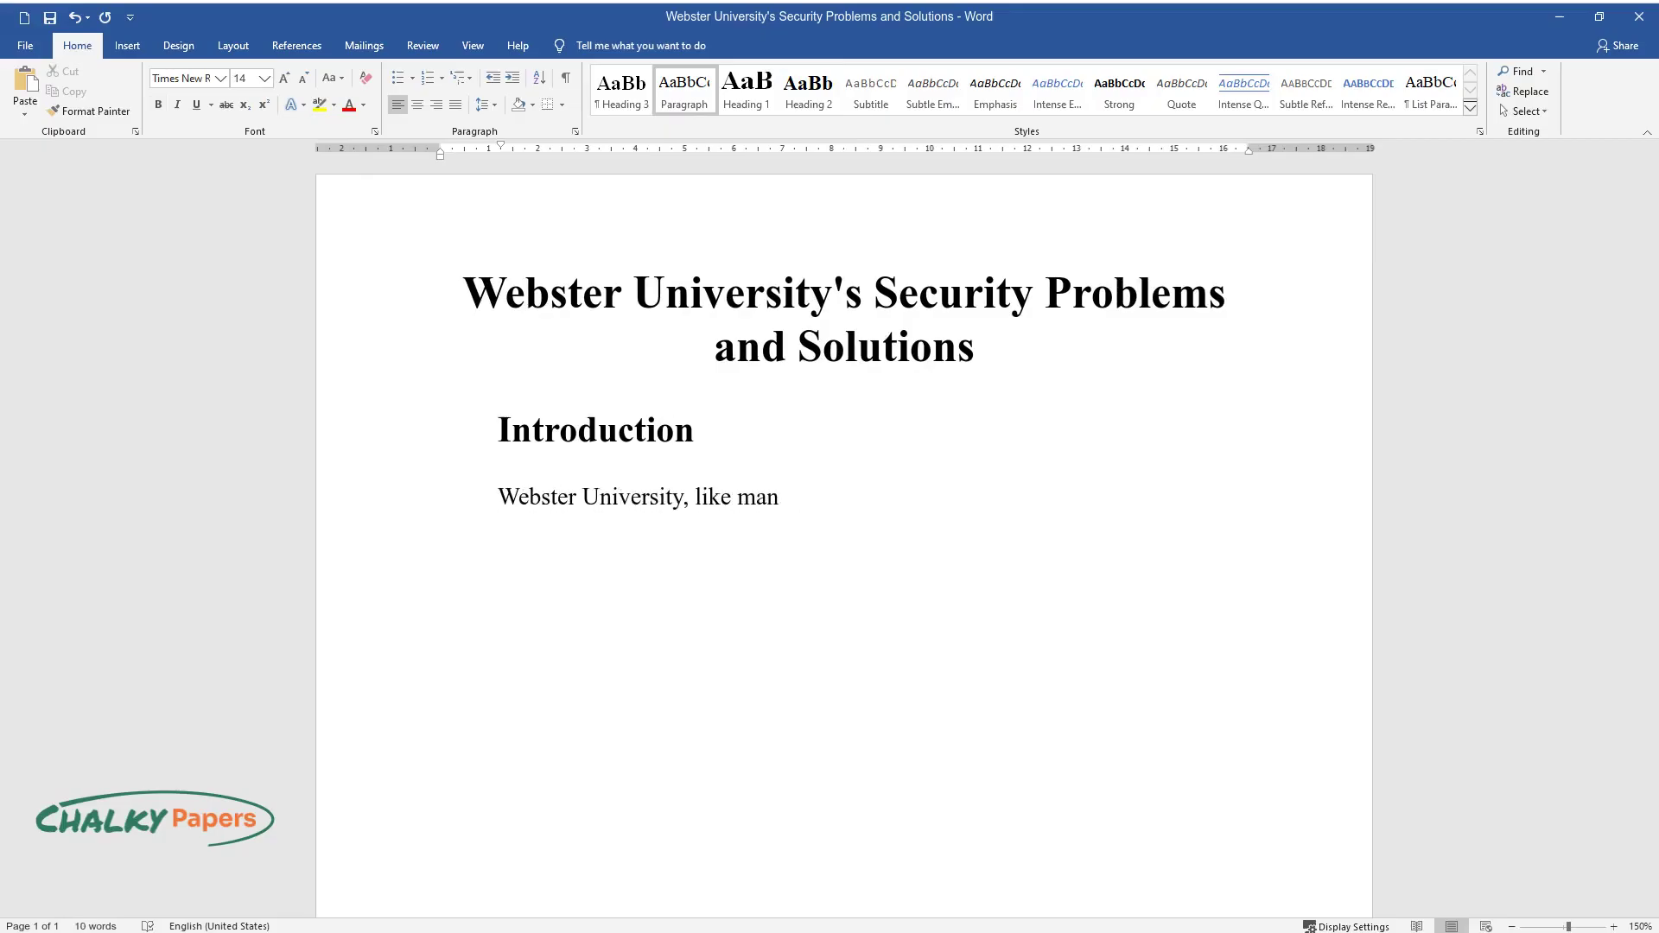
pyautogui.write('y other public institutions, is fa')
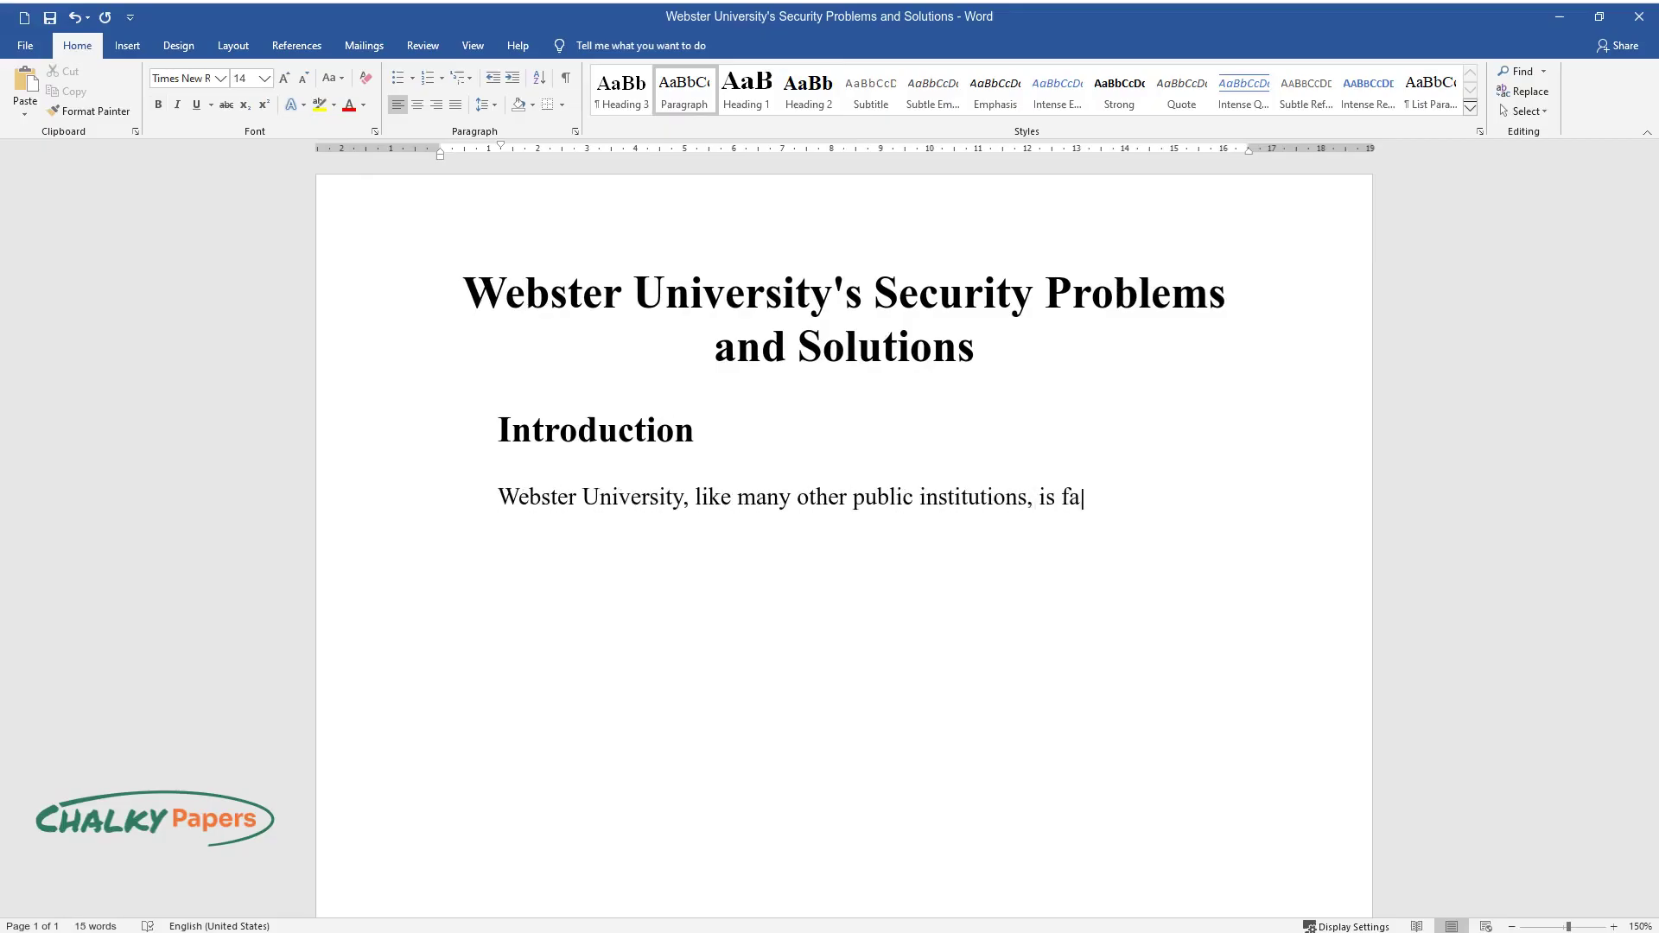
pyautogui.write('ced with some challenges that nee')
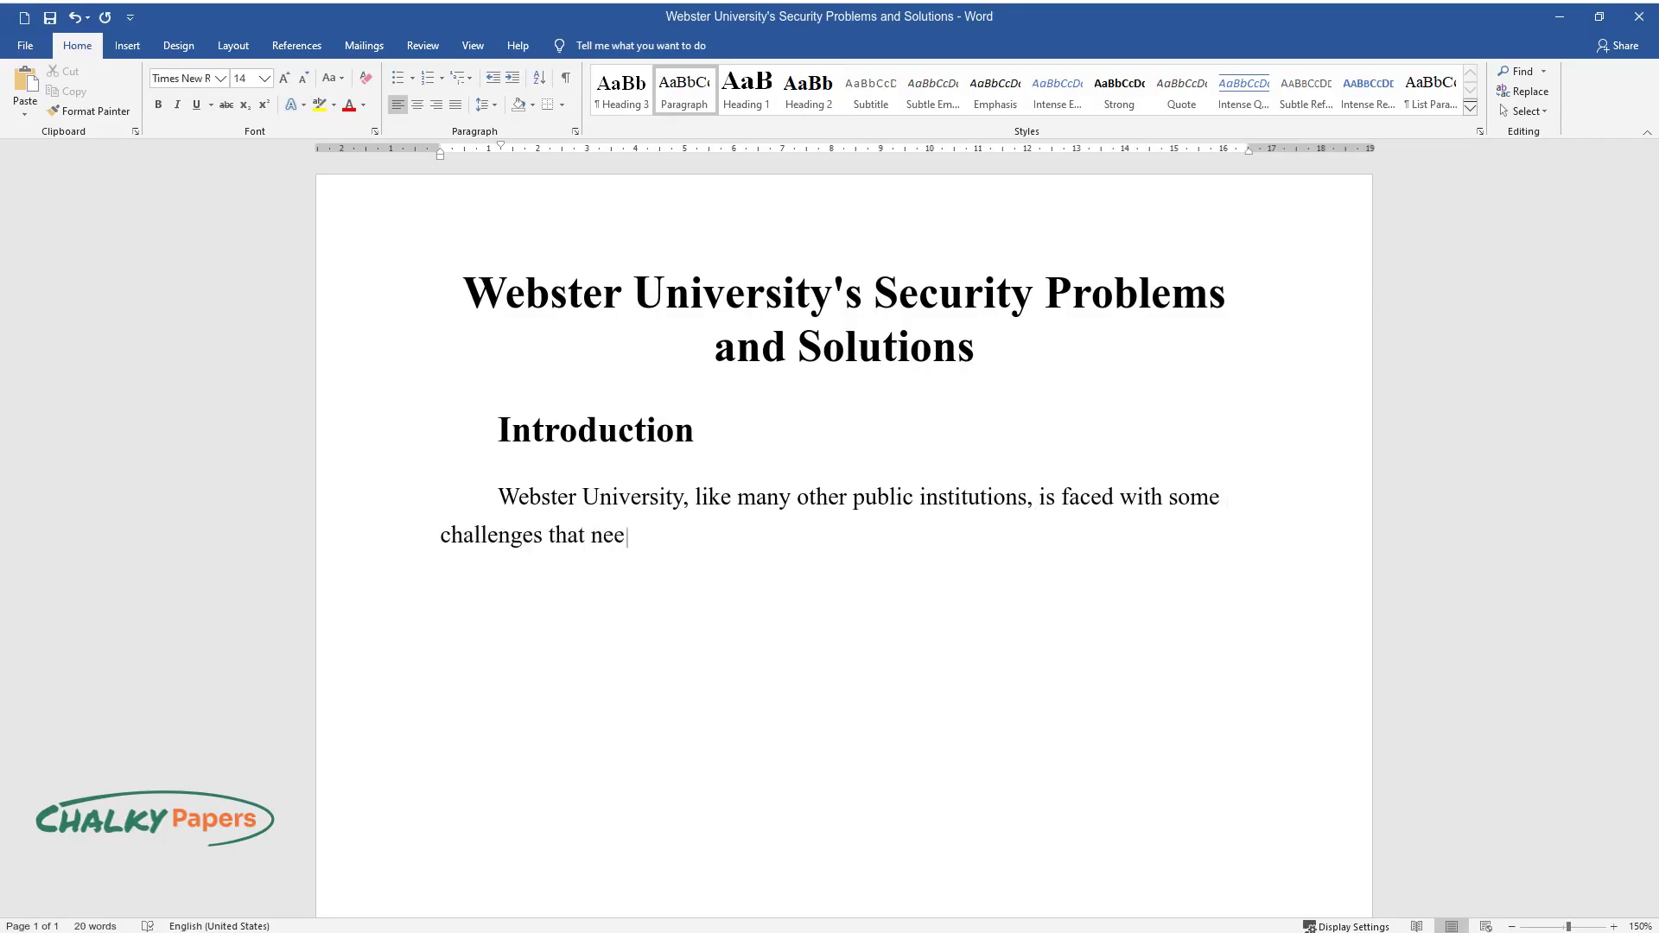
pyautogui.write('d immediate attention. One of the')
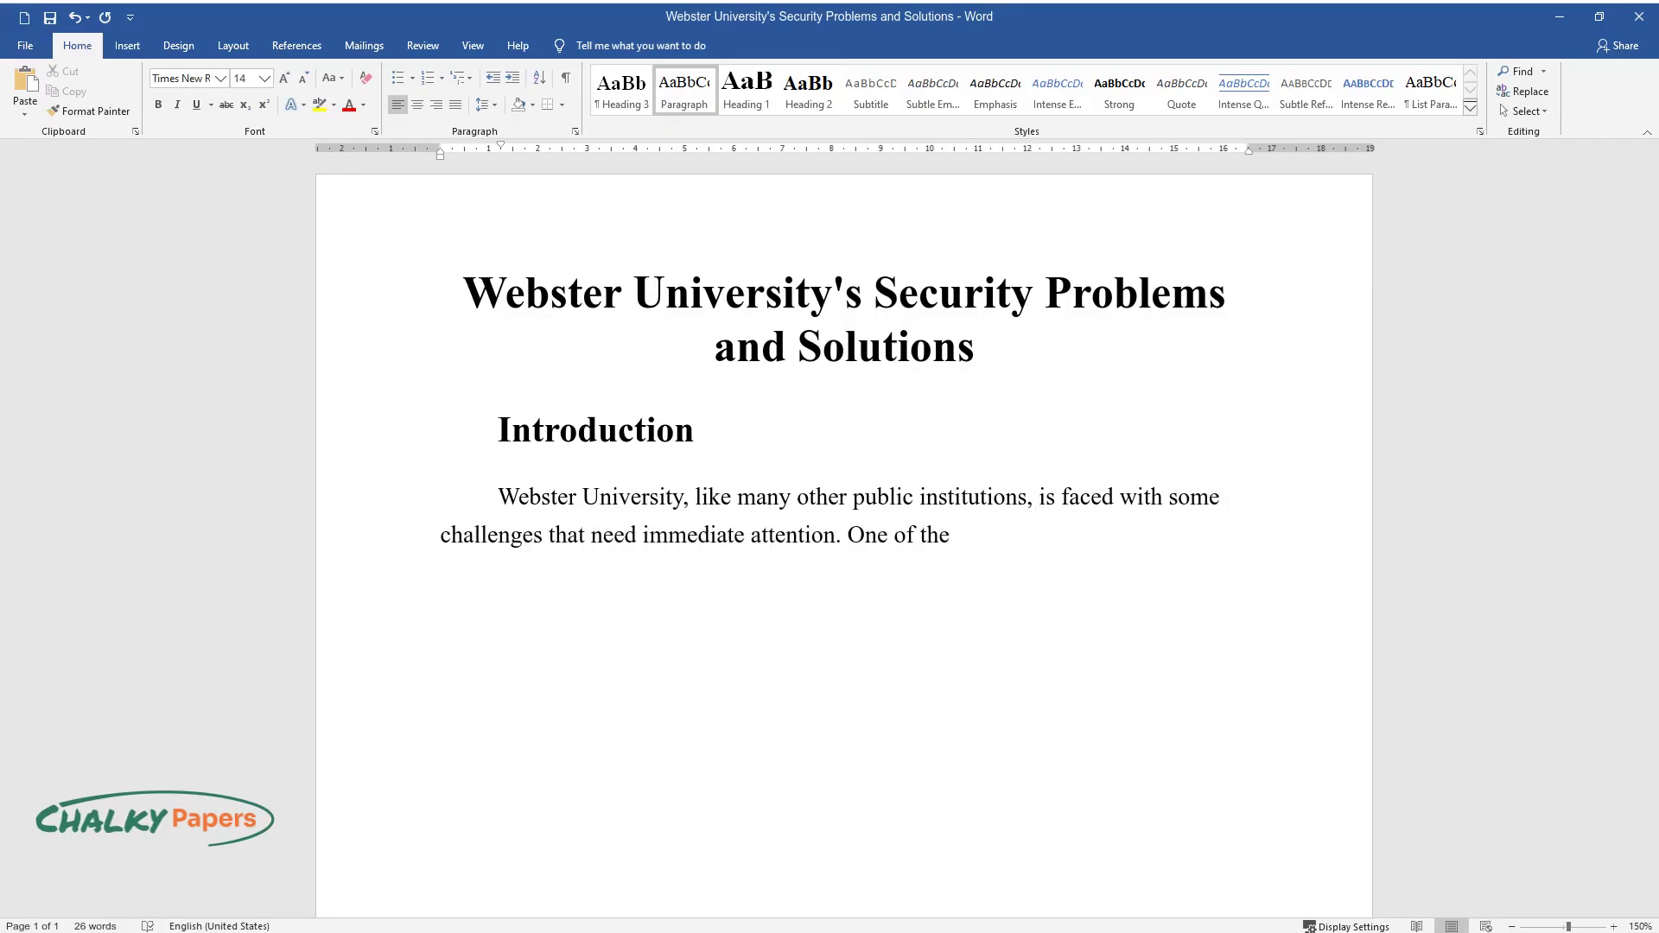
pyautogui.write(' challenges is security issues within ')
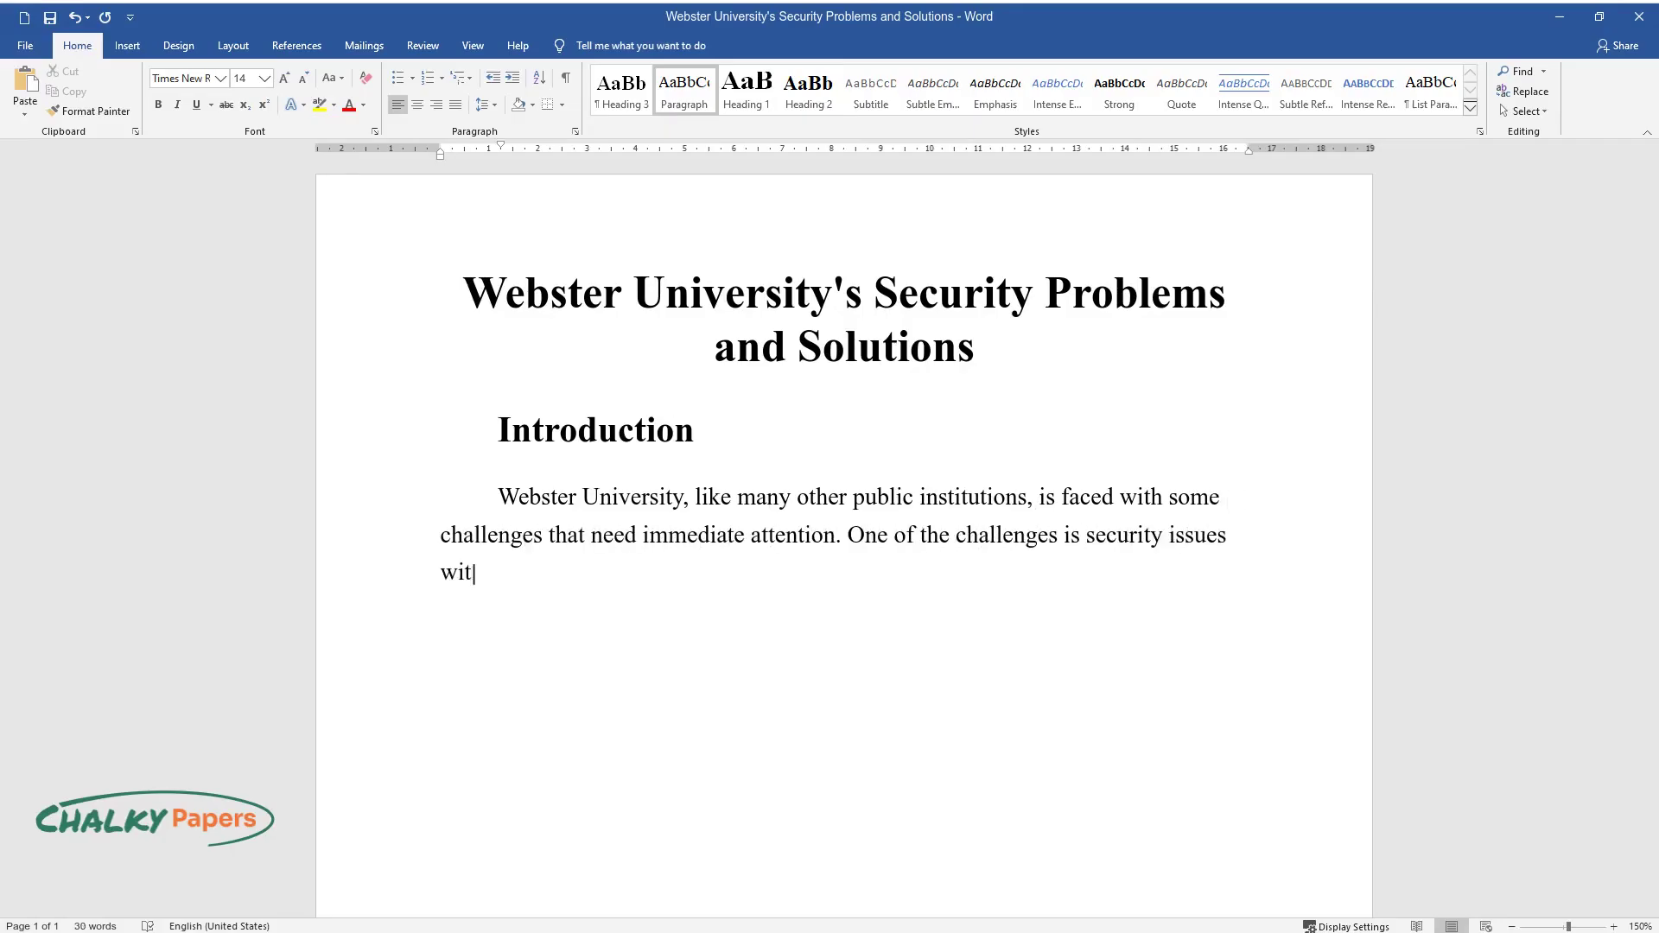
pyautogui.write('and around the university. The number of reported cases relate')
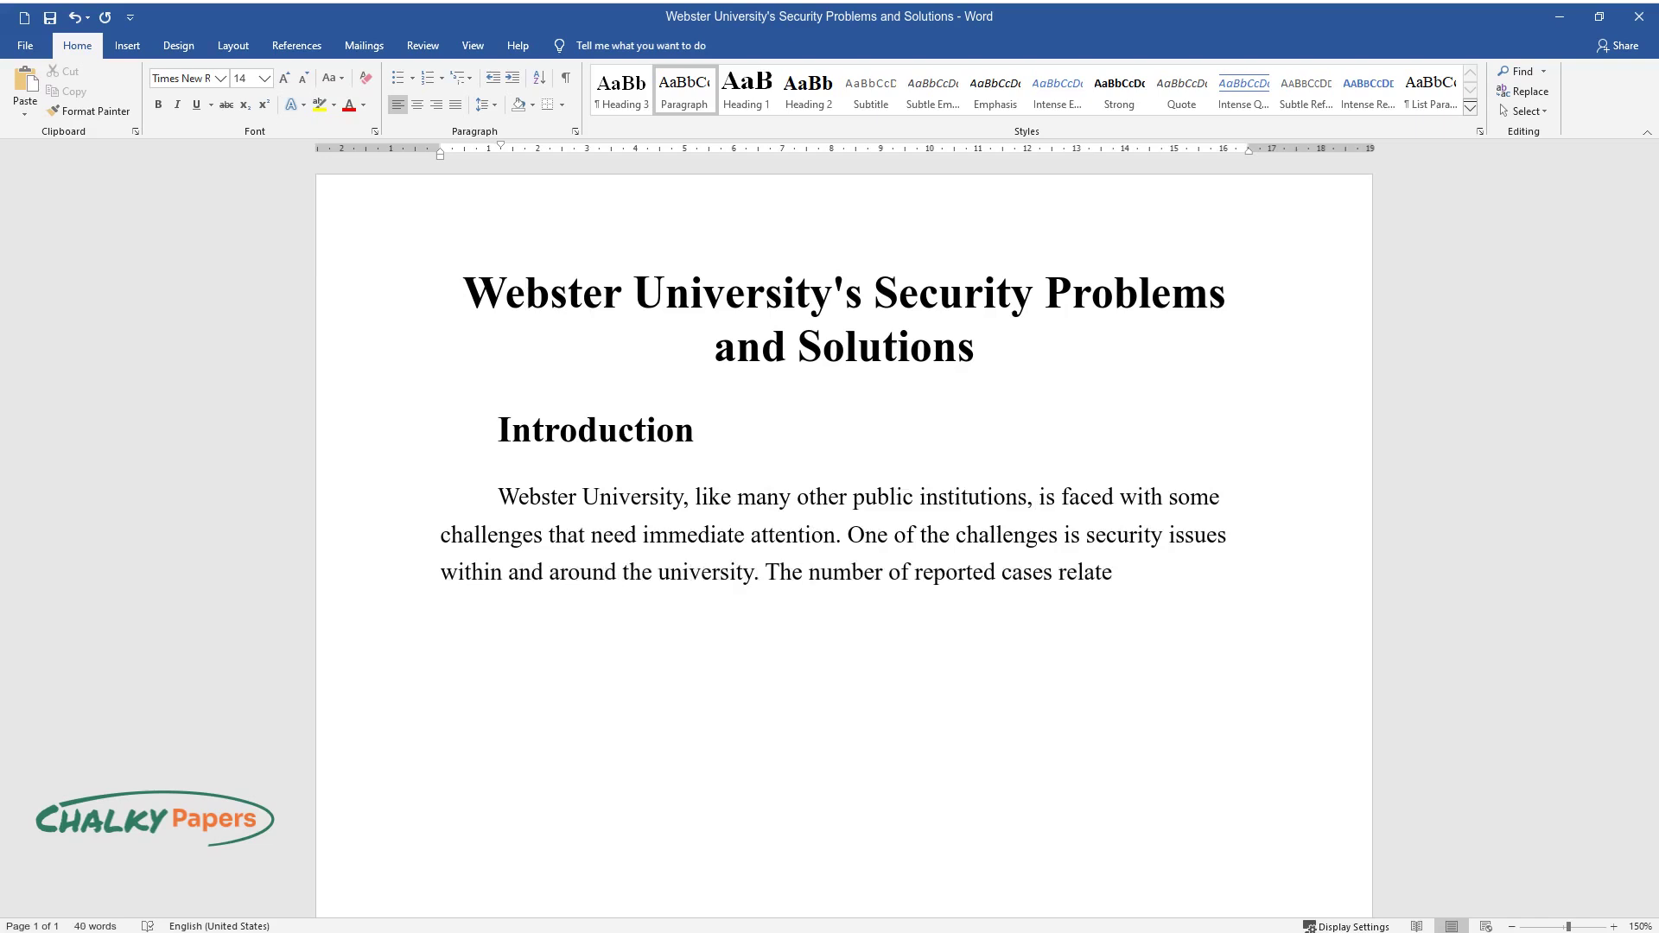
pyautogui.write('d to security violations has bee')
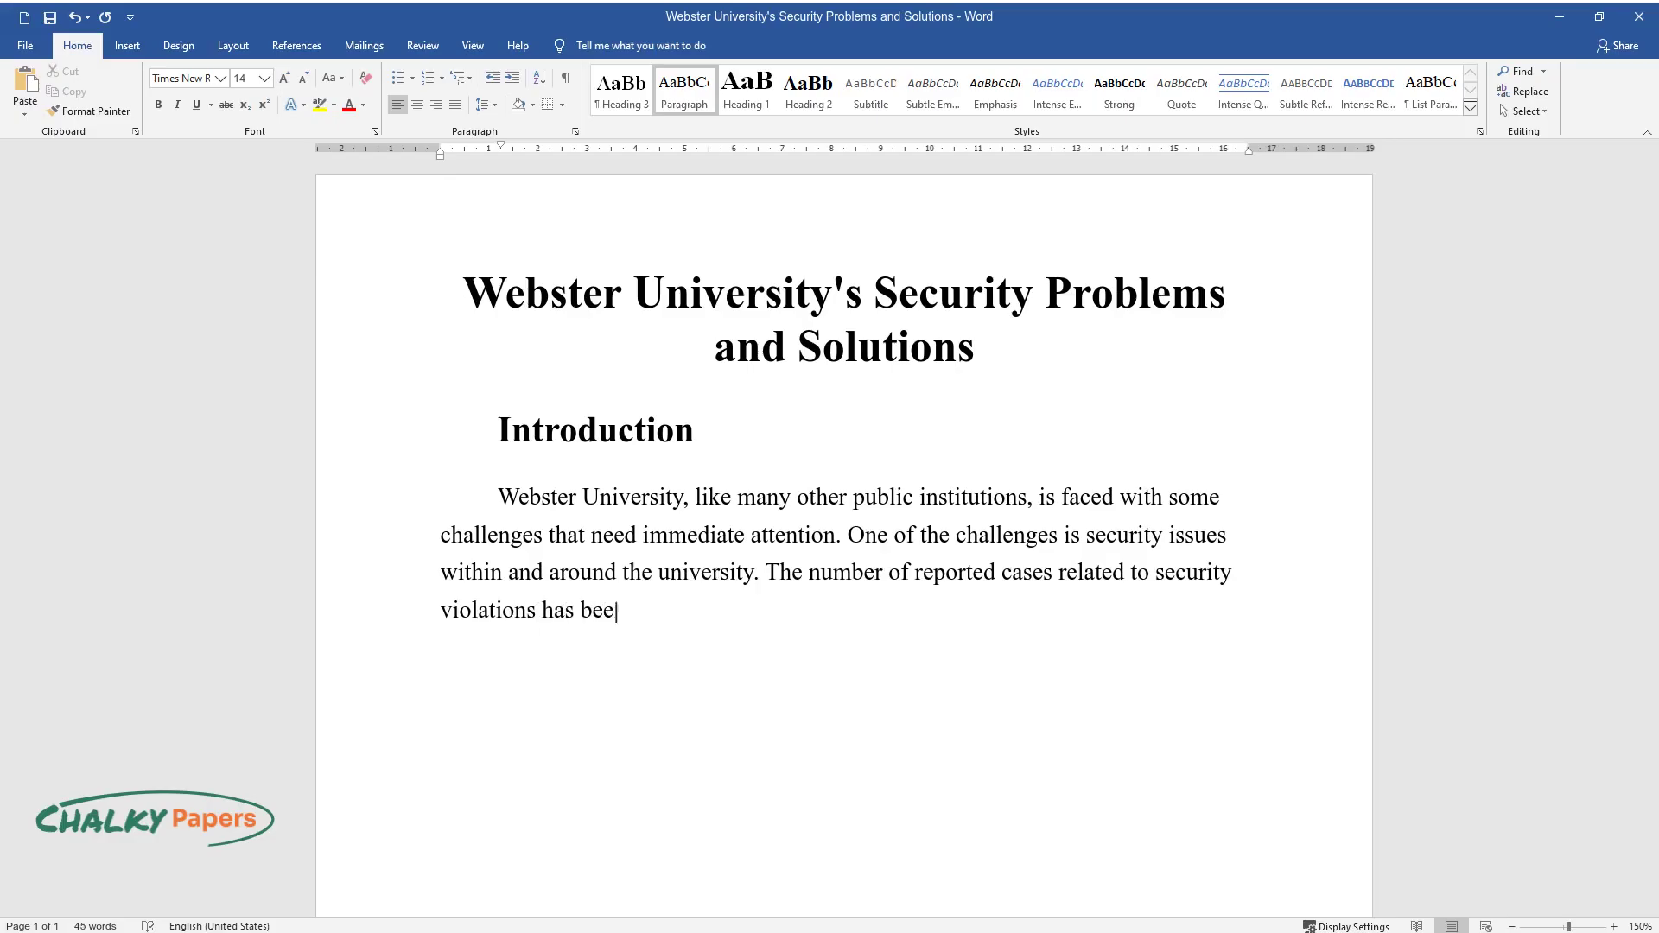
pyautogui.write('n rising in the past few months. S')
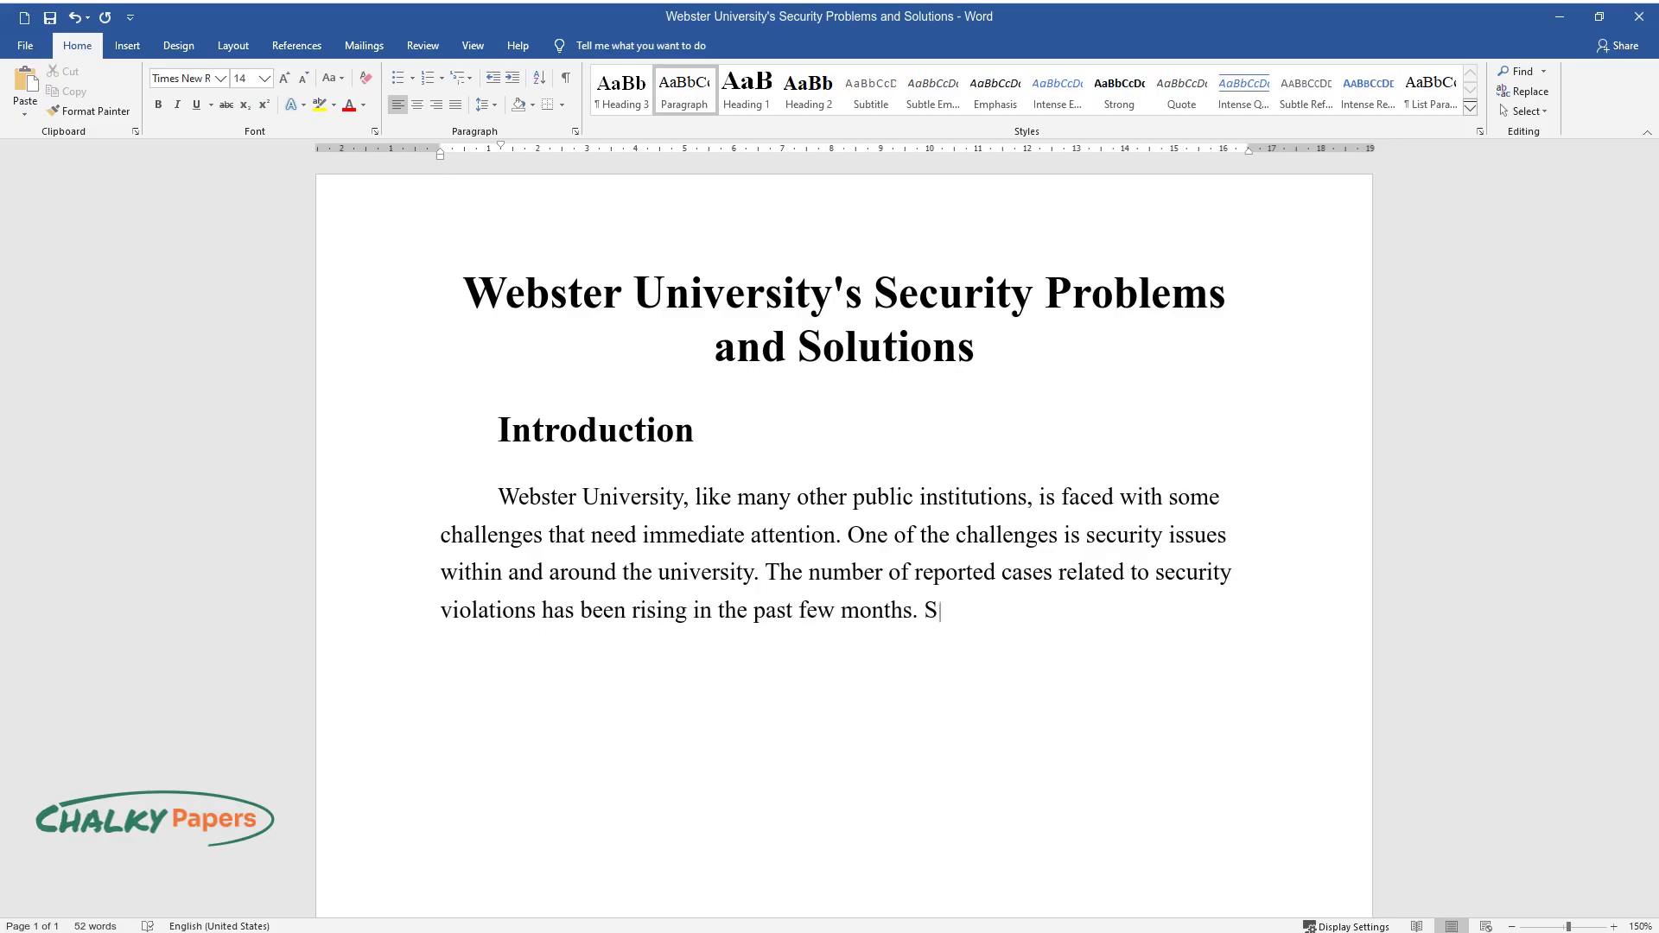
pyautogui.write('wift actions need to be taken bef')
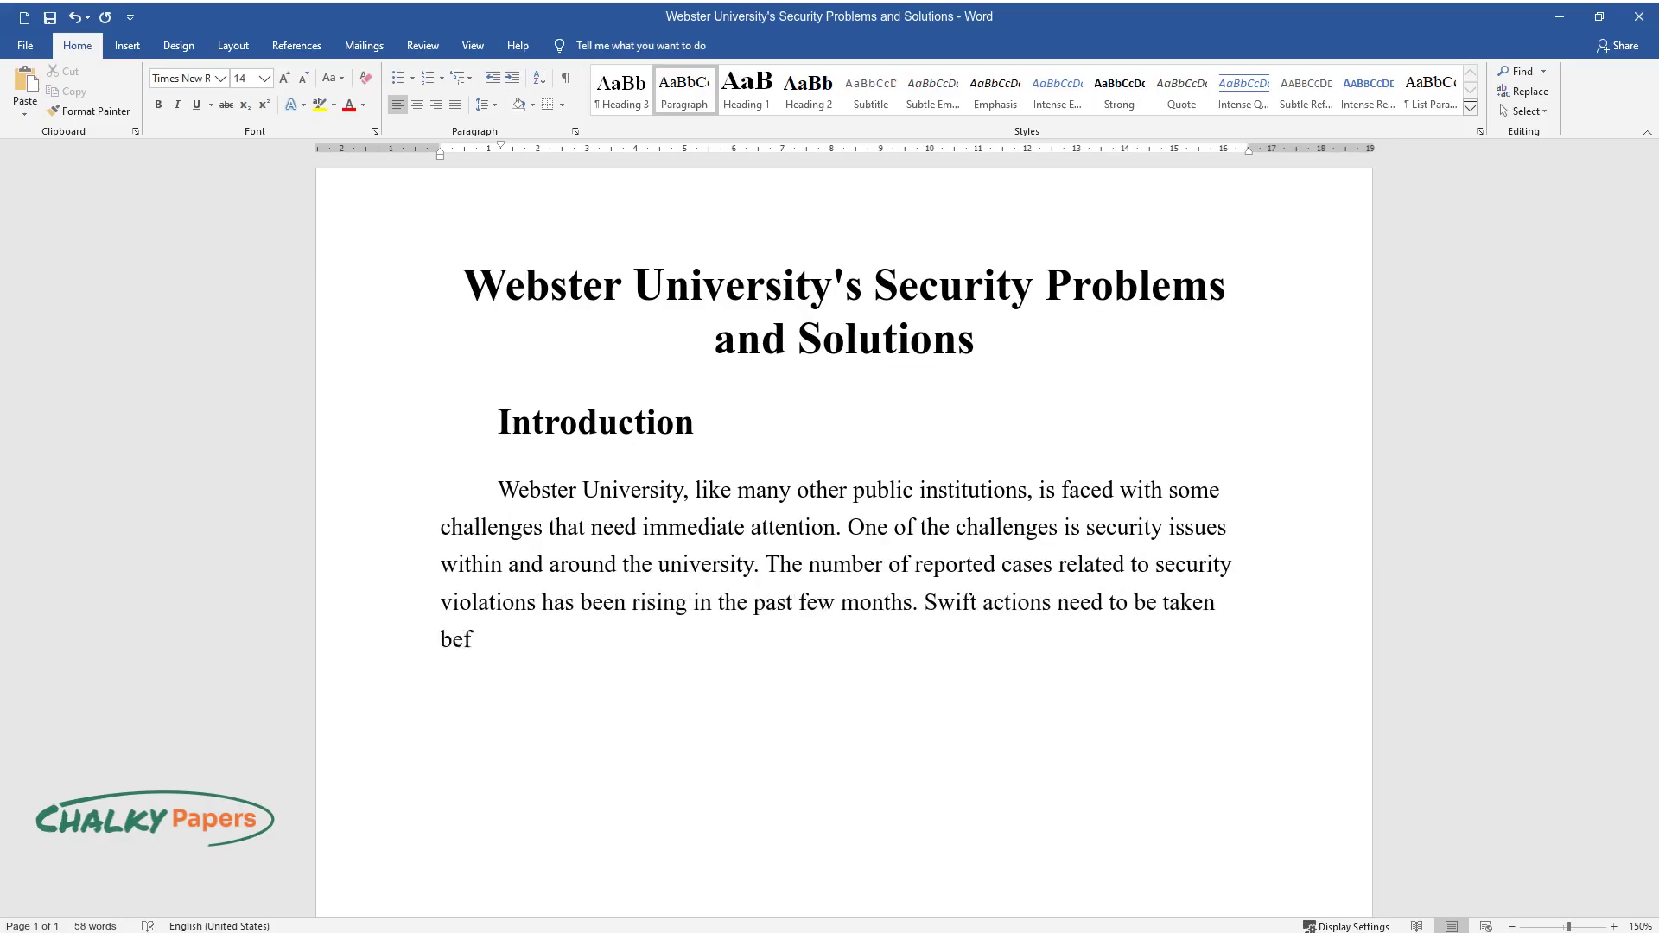
pyautogui.write('ore the problem escalates to a hi')
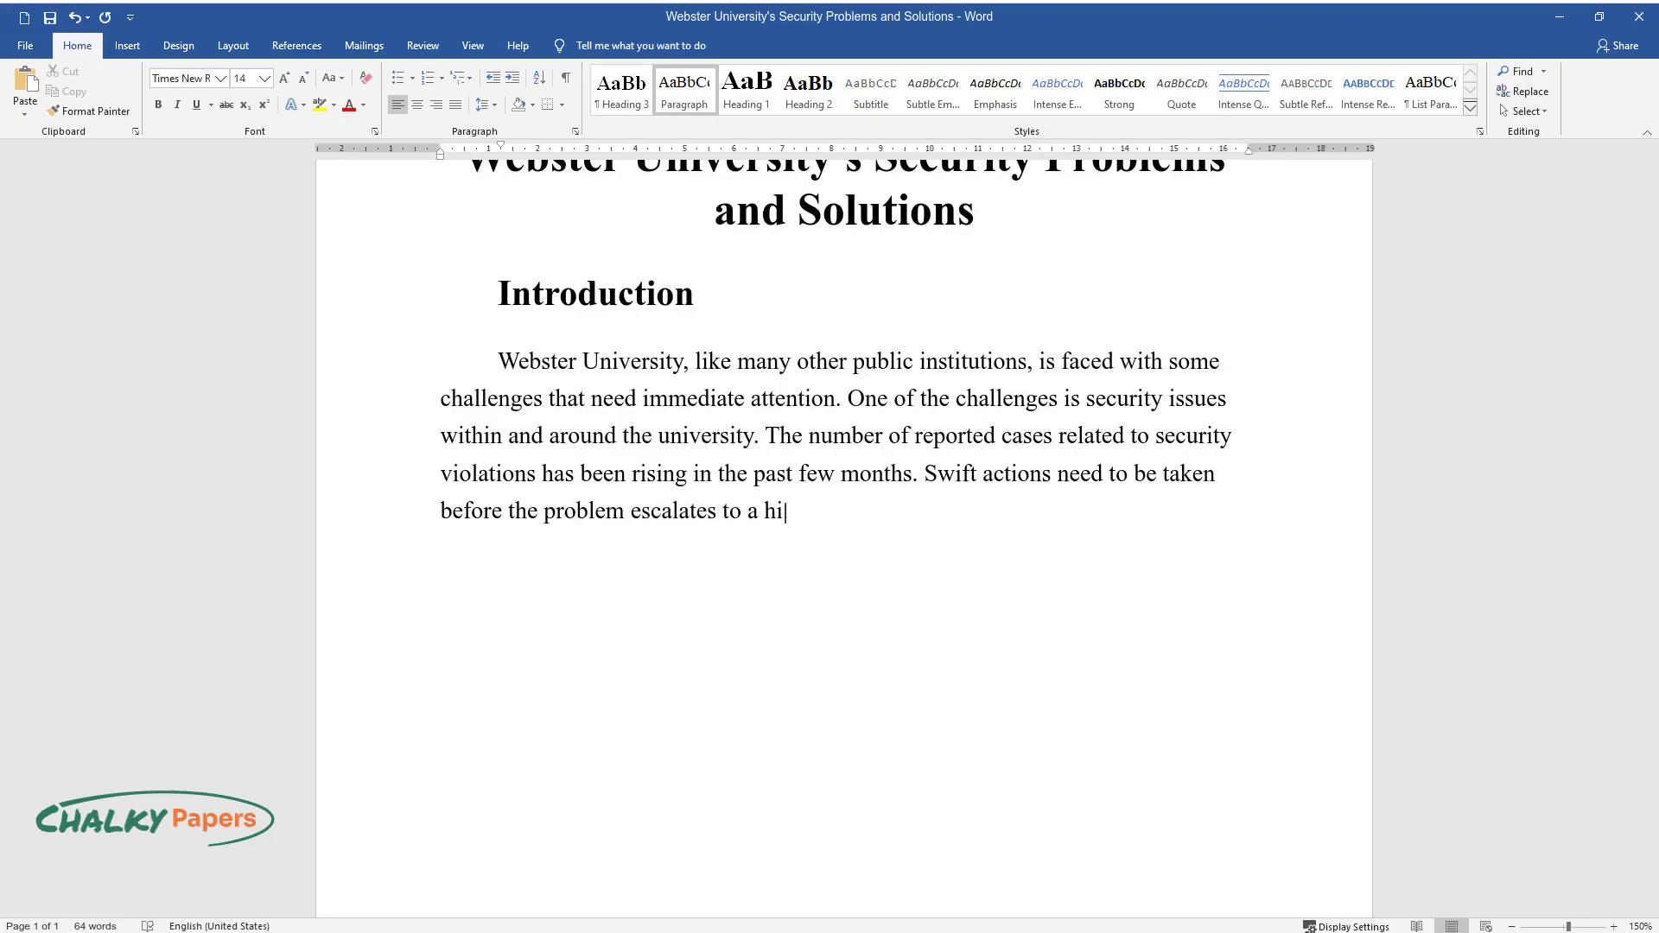
pyautogui.write('gher magnitude.')
pyautogui.press('Return')
# Start a second paragraph, "Three weeks ago, two cars belonging to second and third-year students were broken into", listing the documents, stereo system and laptop stolen.
pyautogui.write('Th')
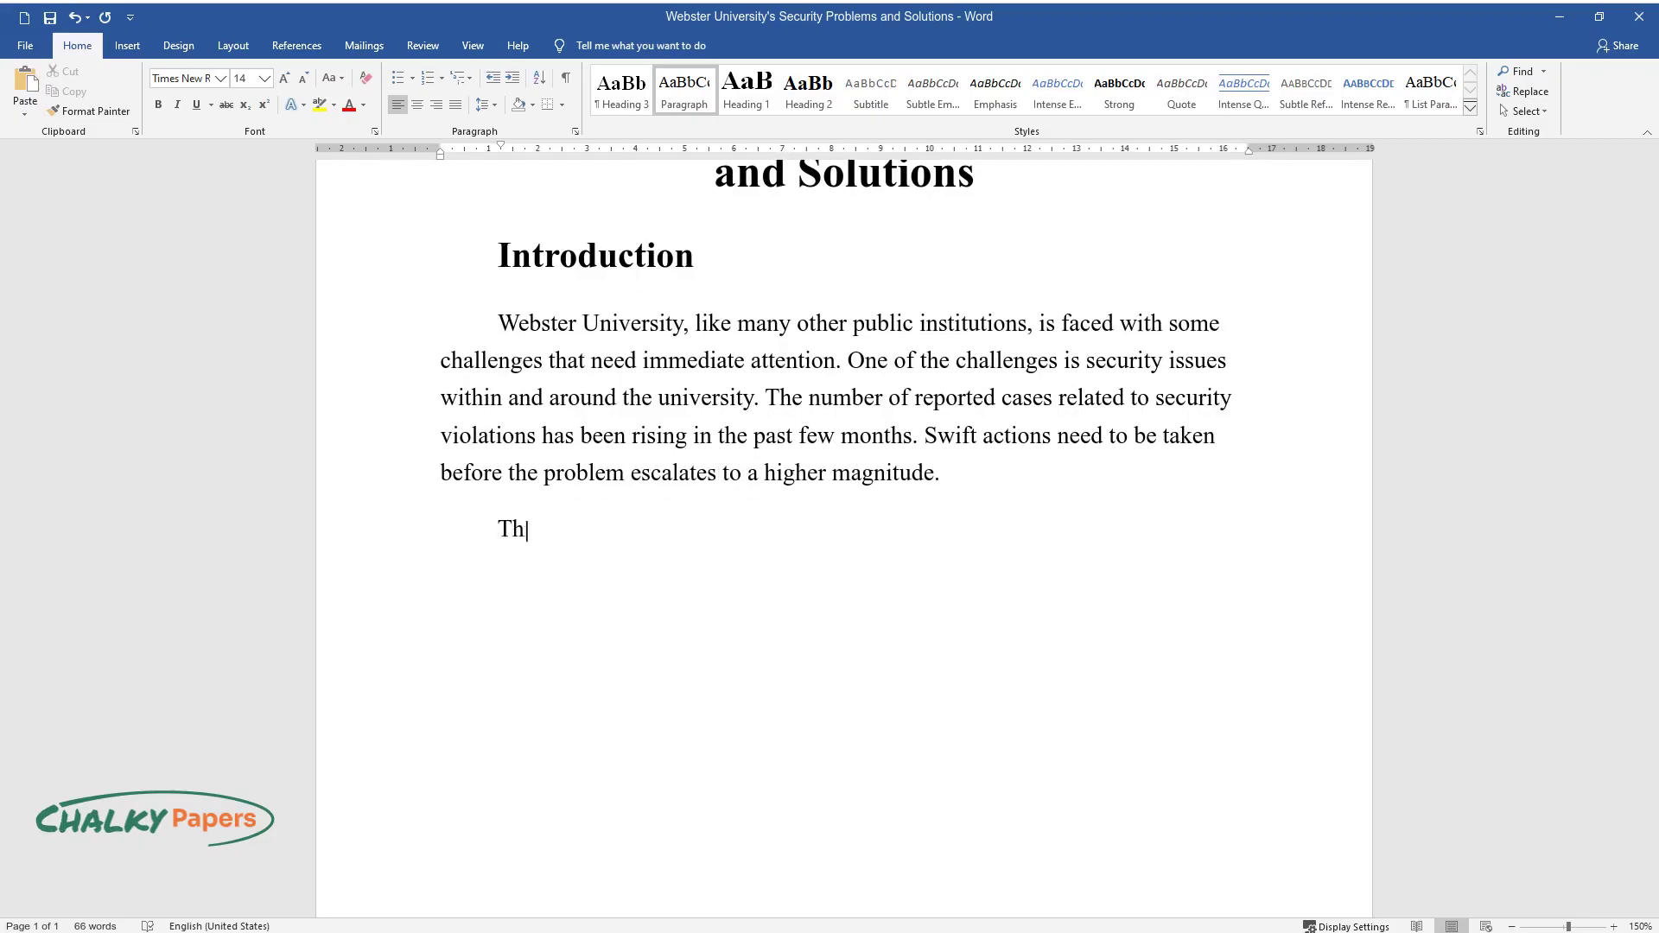
pyautogui.write('ree weeks ago, two cars belonging t')
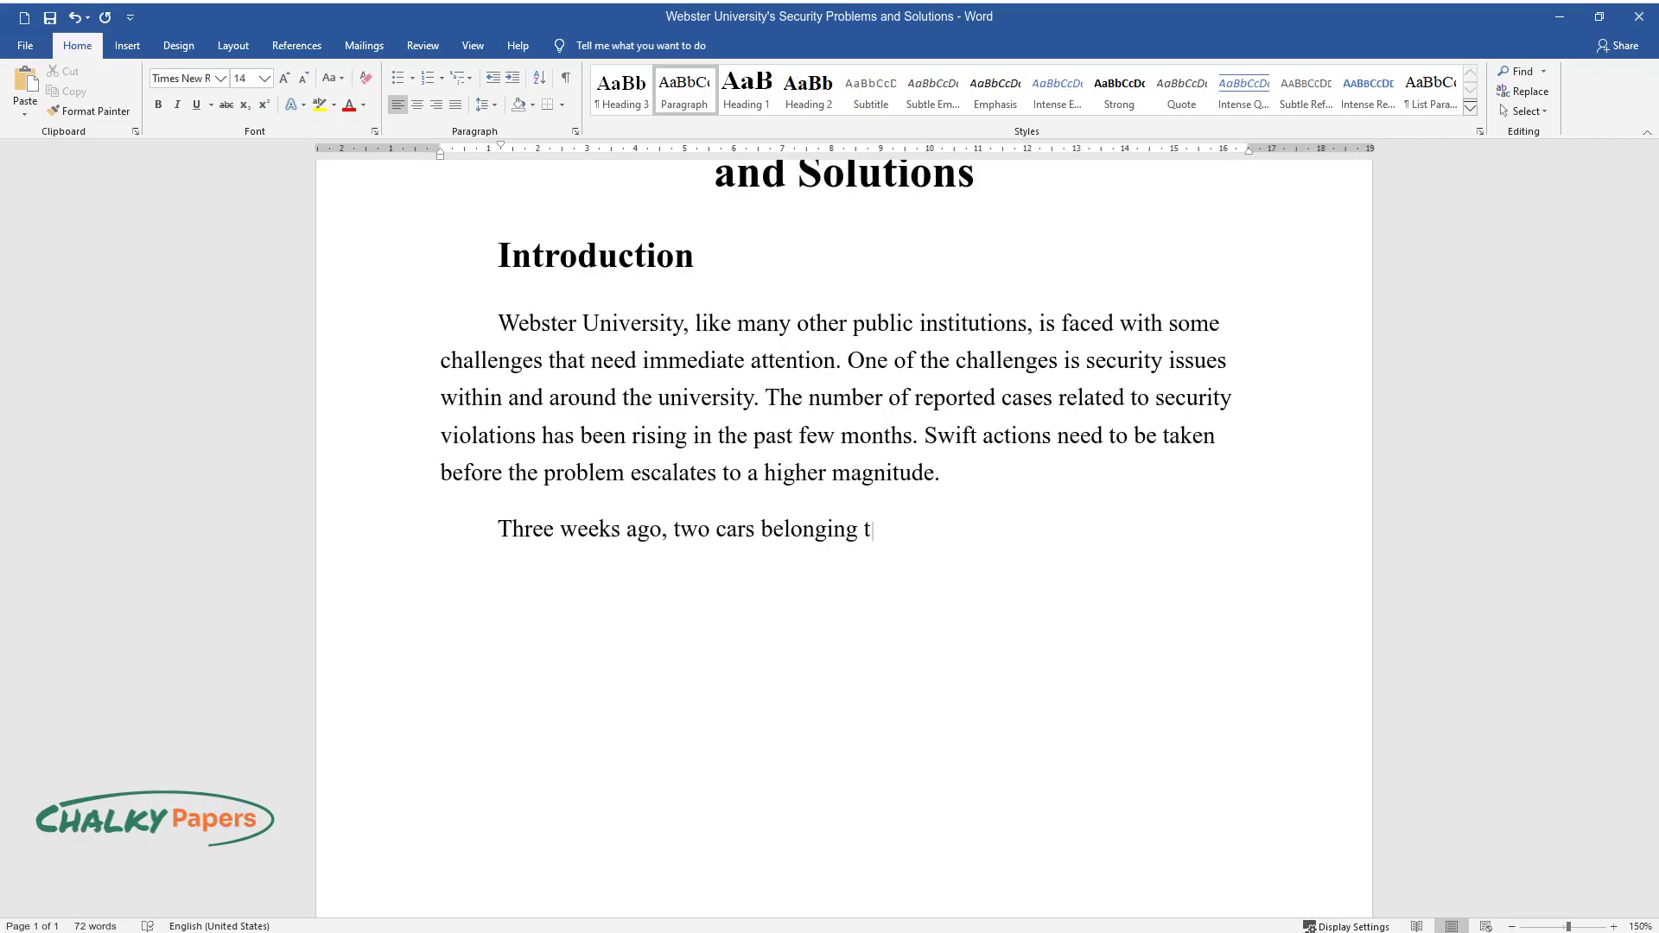
pyautogui.write('o second and third-year students we')
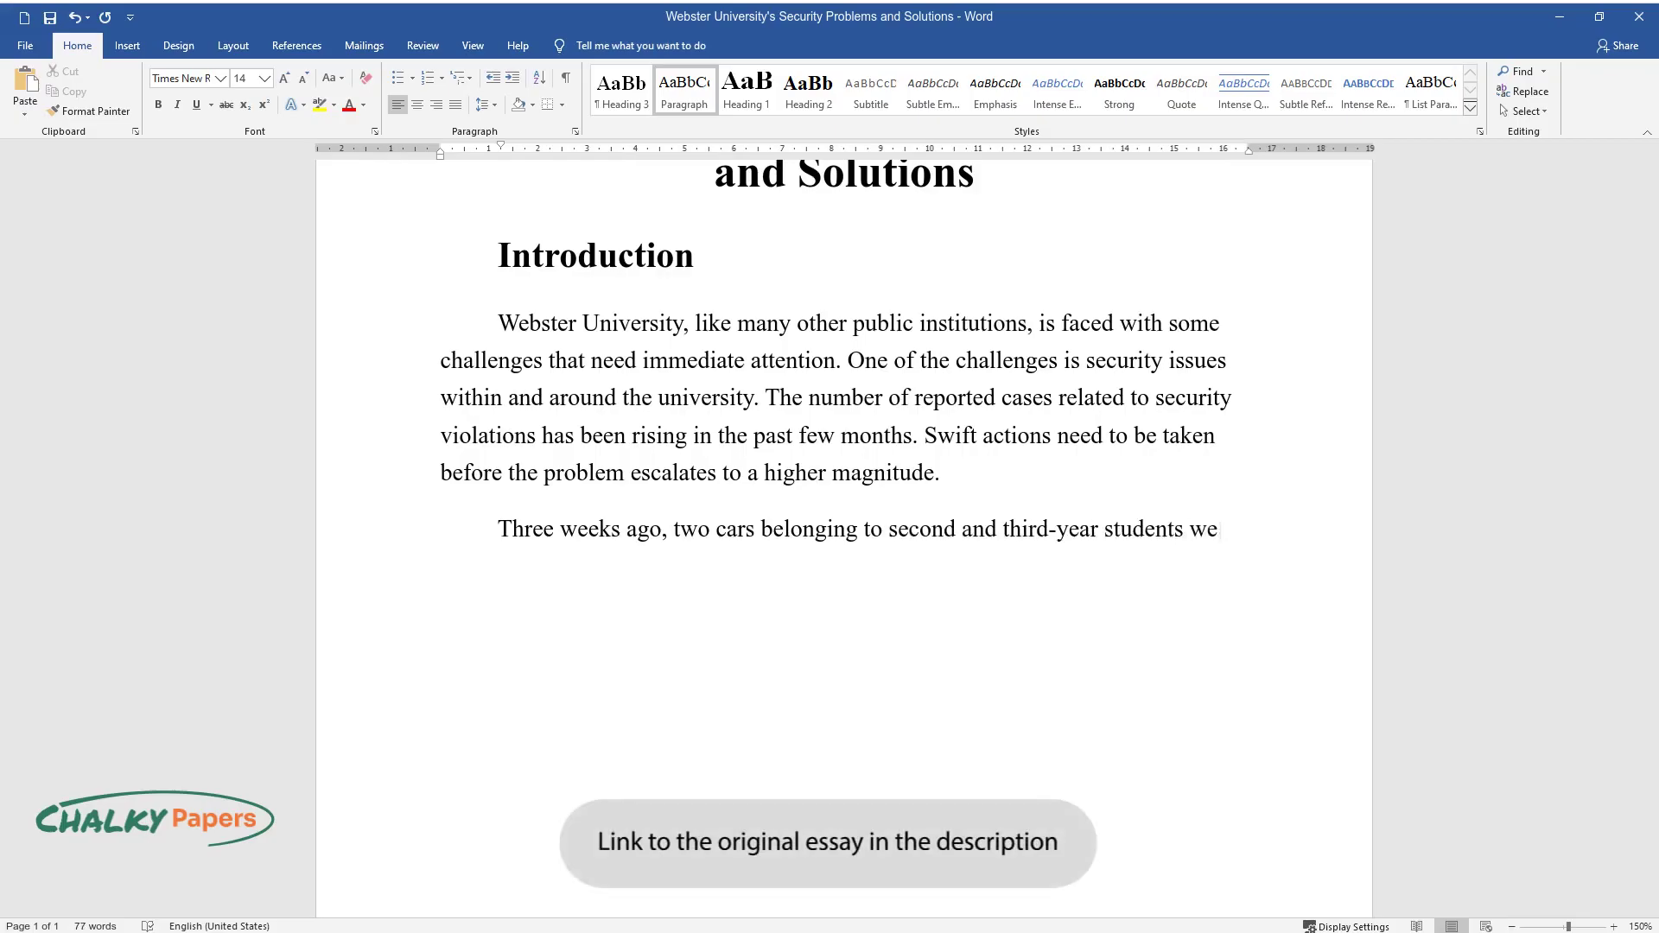
pyautogui.write('re broken into right at the parking')
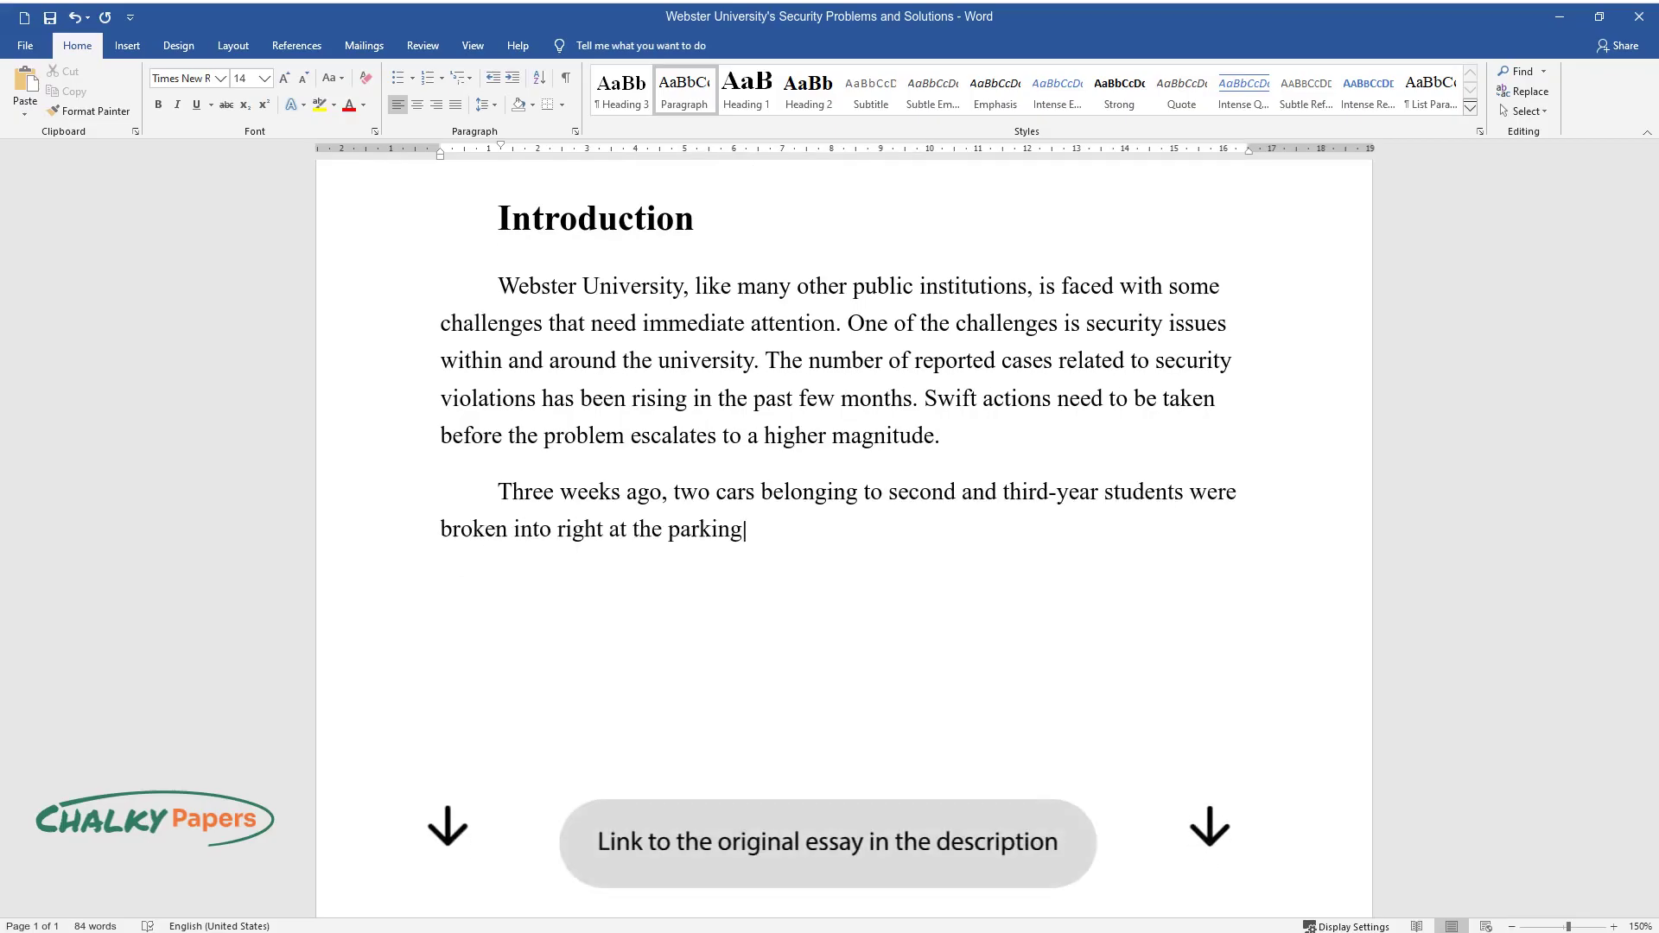
pyautogui.write(' lot. Important documents and a ster')
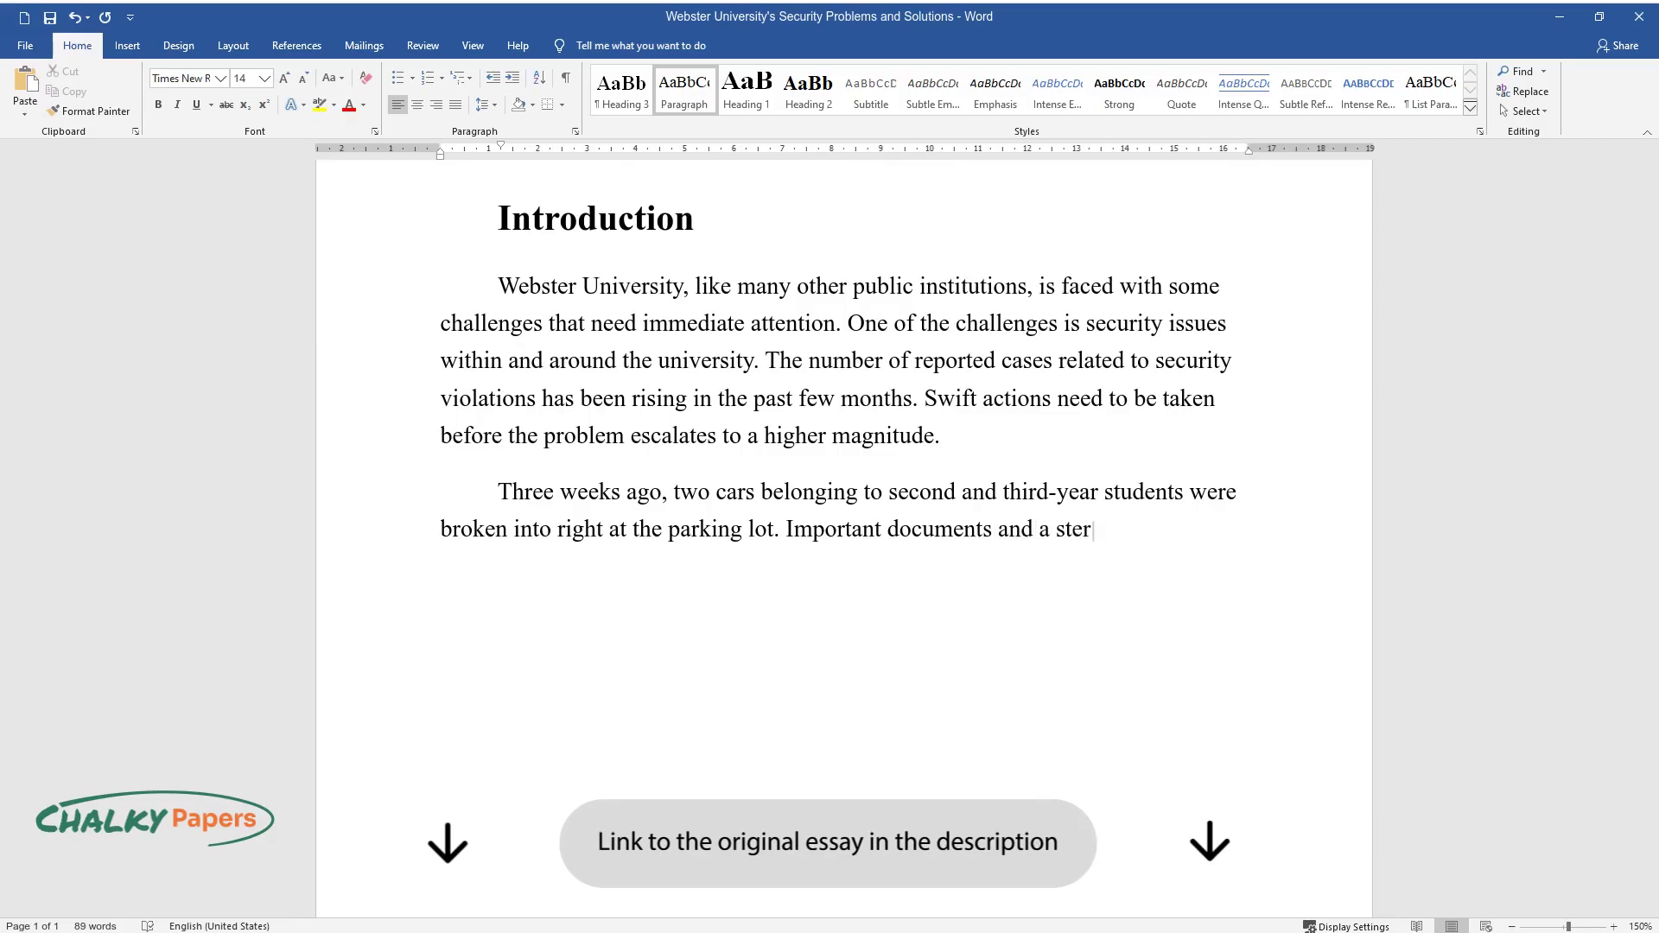
pyautogui.write('eo system were stolen from one car ')
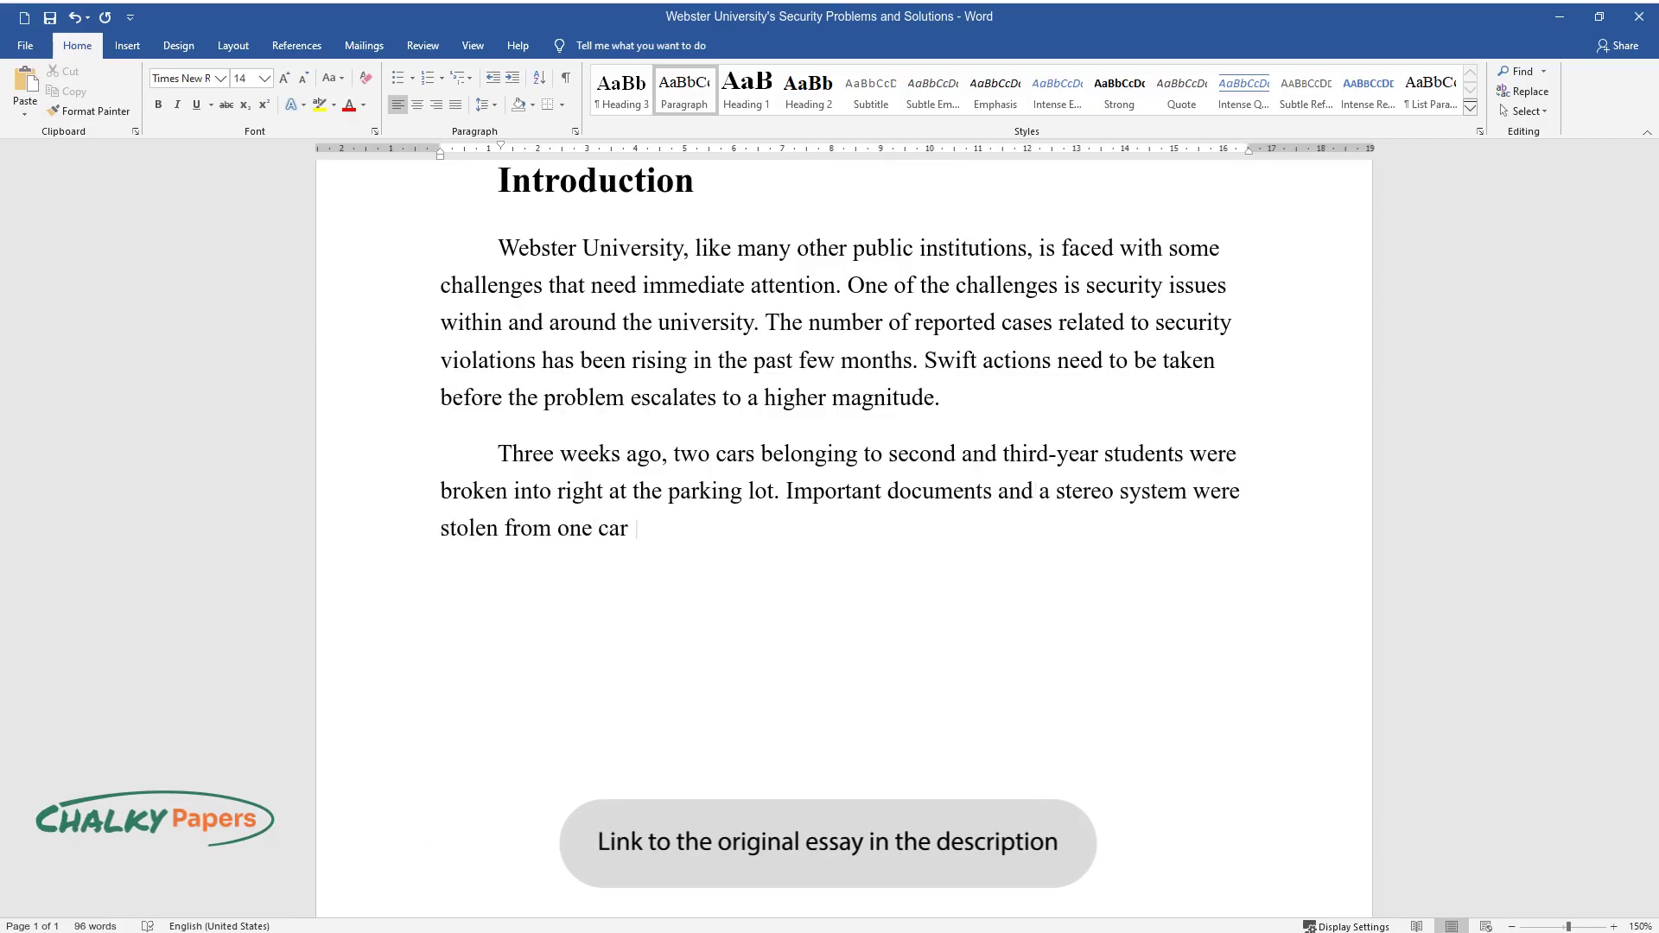
pyautogui.write('while a laptop with important resea')
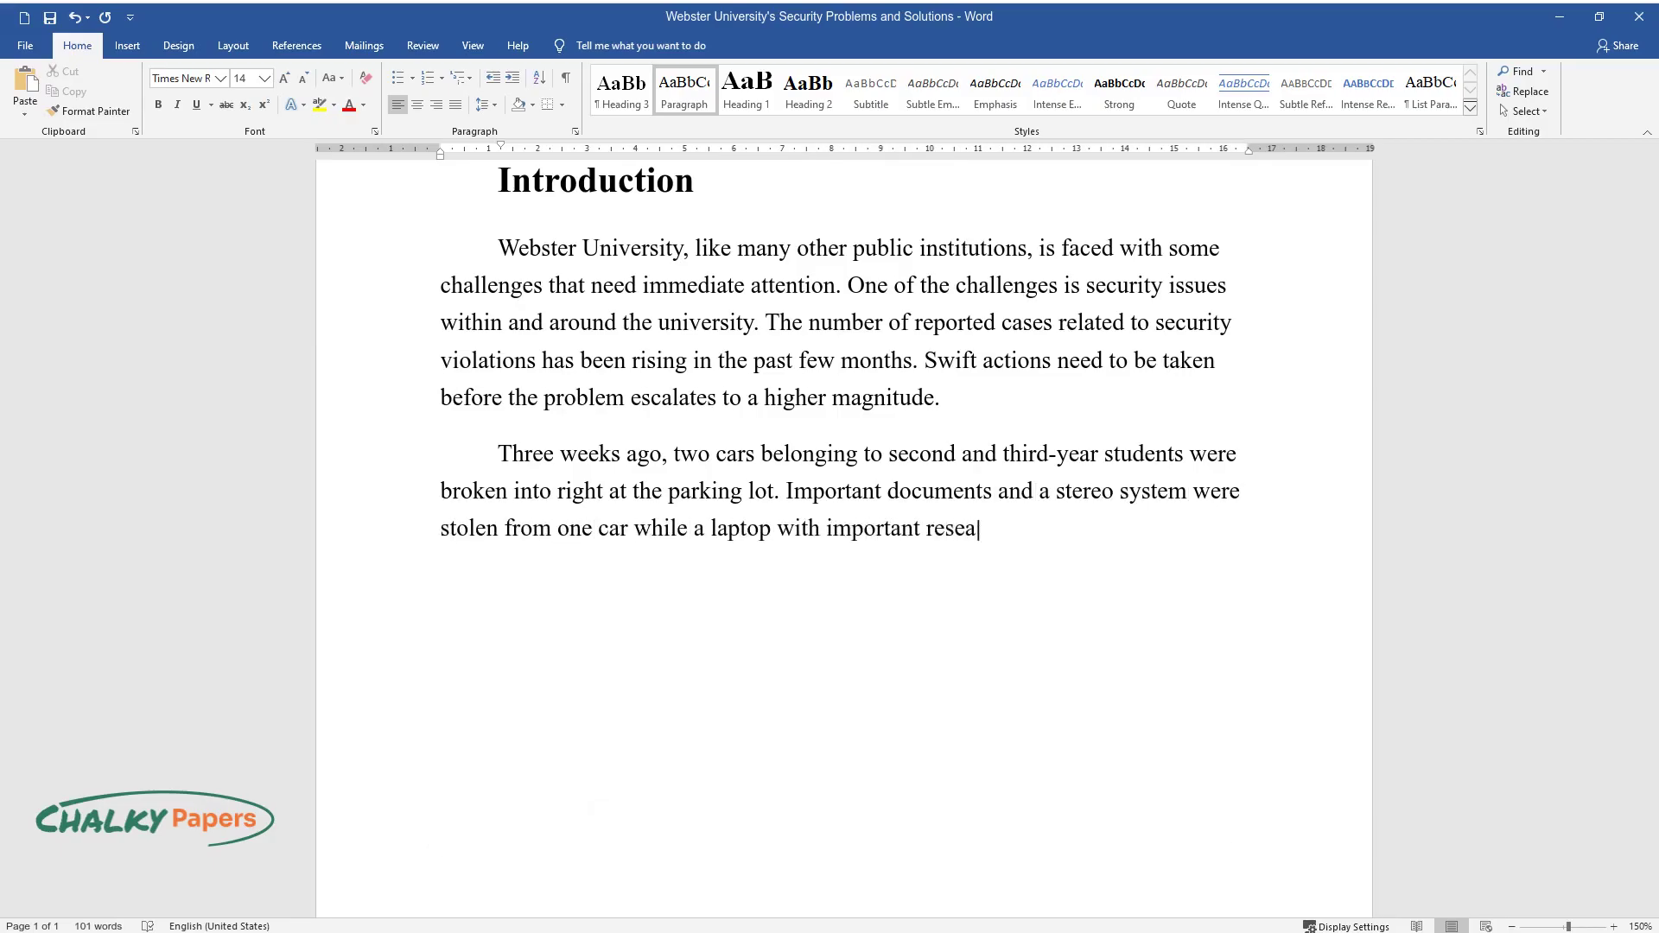
pyautogui.write('rch documents was stolen from the o')
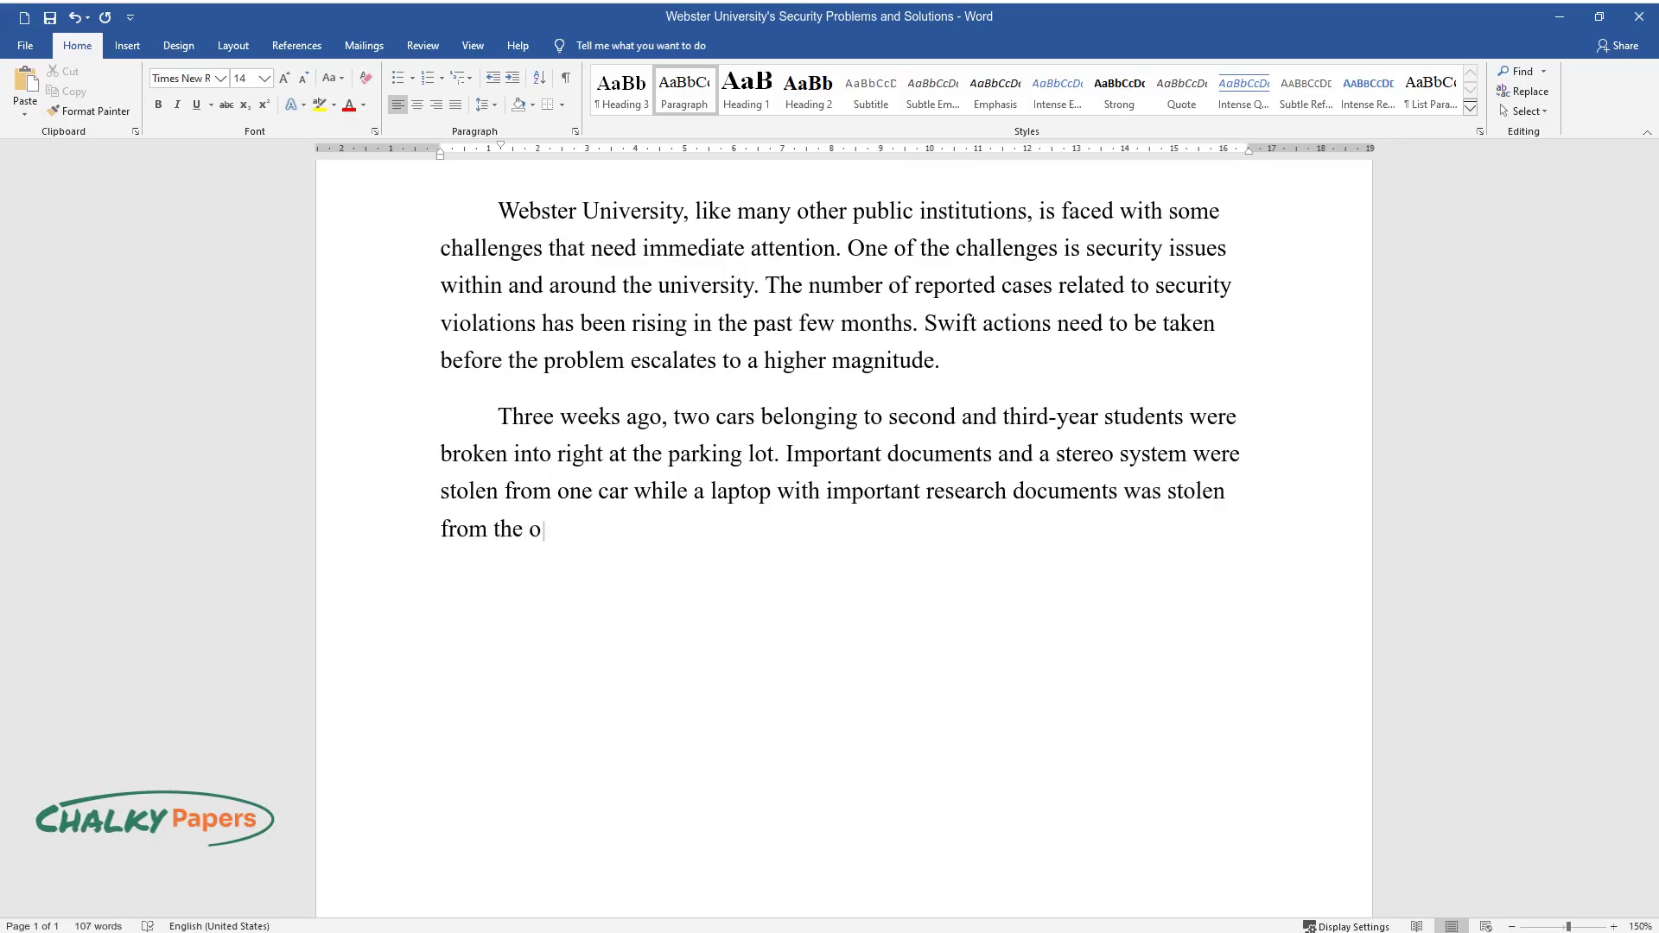
# Complete the paragraph with the vandalism realized too late in the evening and the police investigation, ending "had all the time to do the break-in undeterred.".
pyautogui.write('ther car. When the vandalism was re')
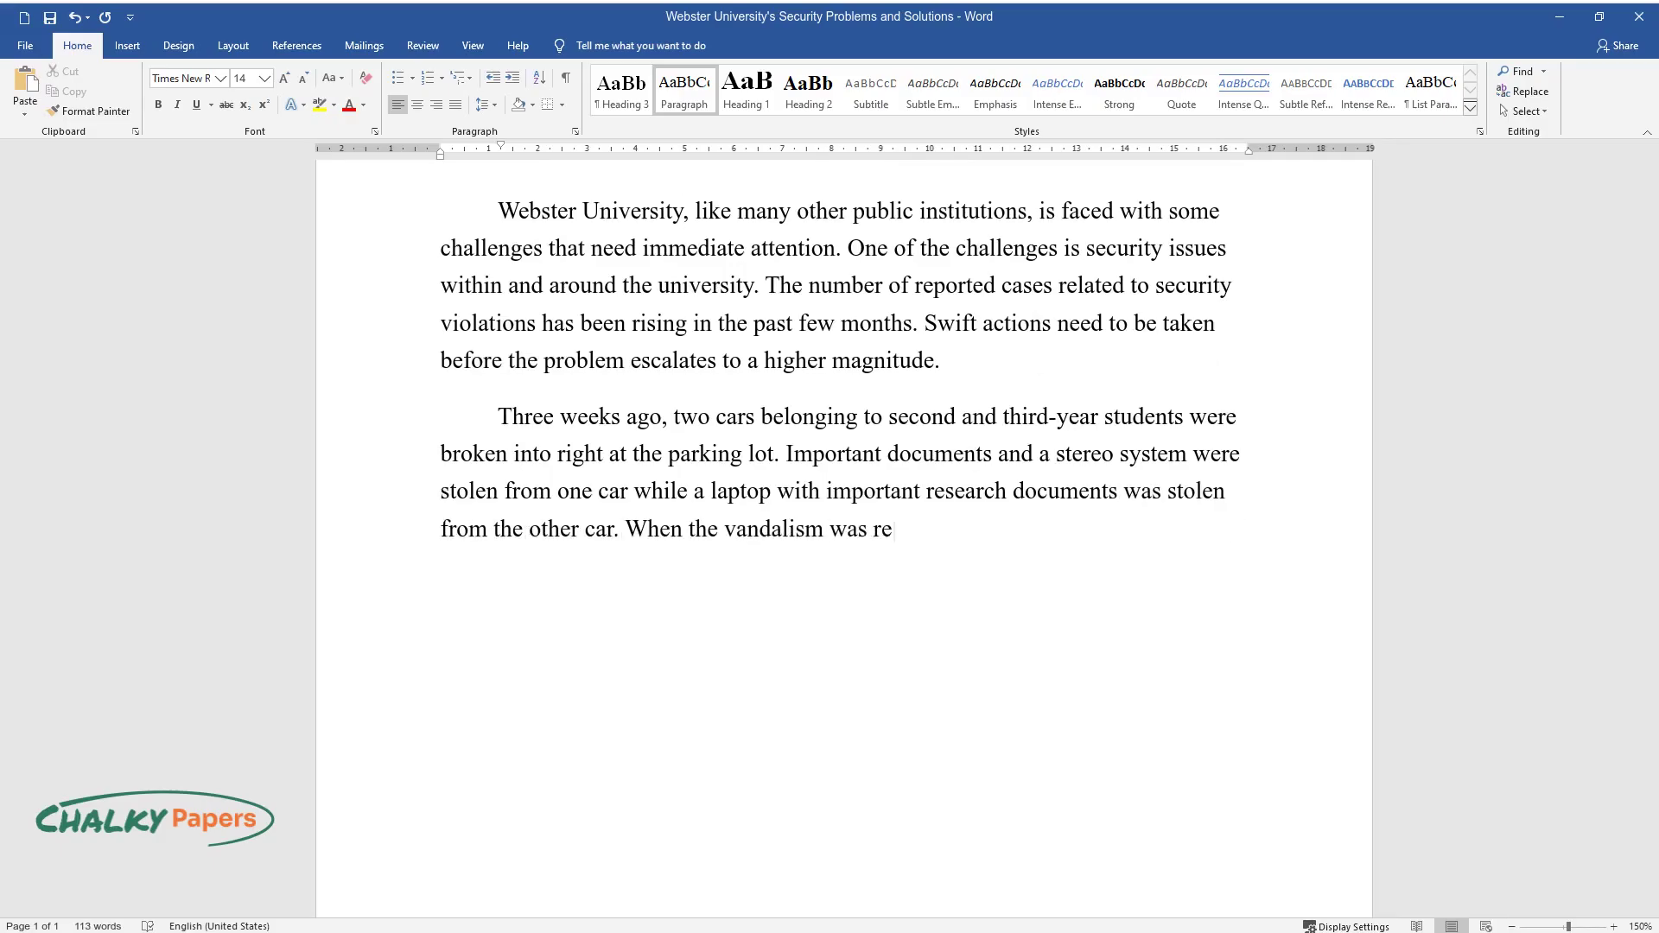
pyautogui.write('alized in the evening, it was too l')
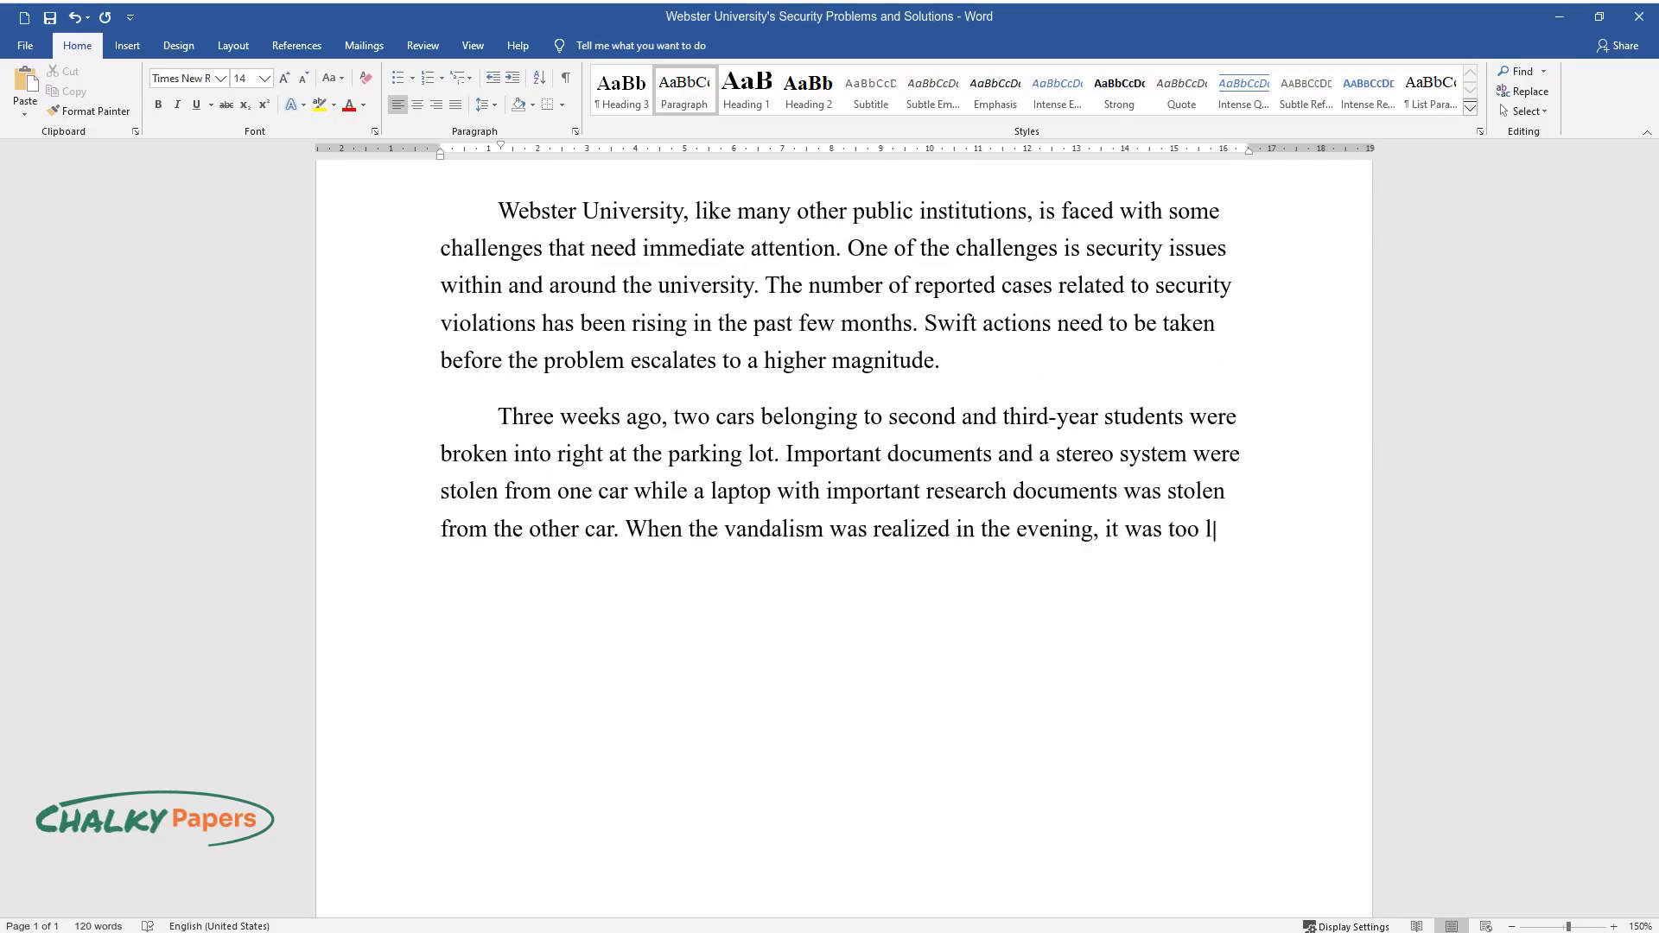
pyautogui.write('ate as the suspects had already van')
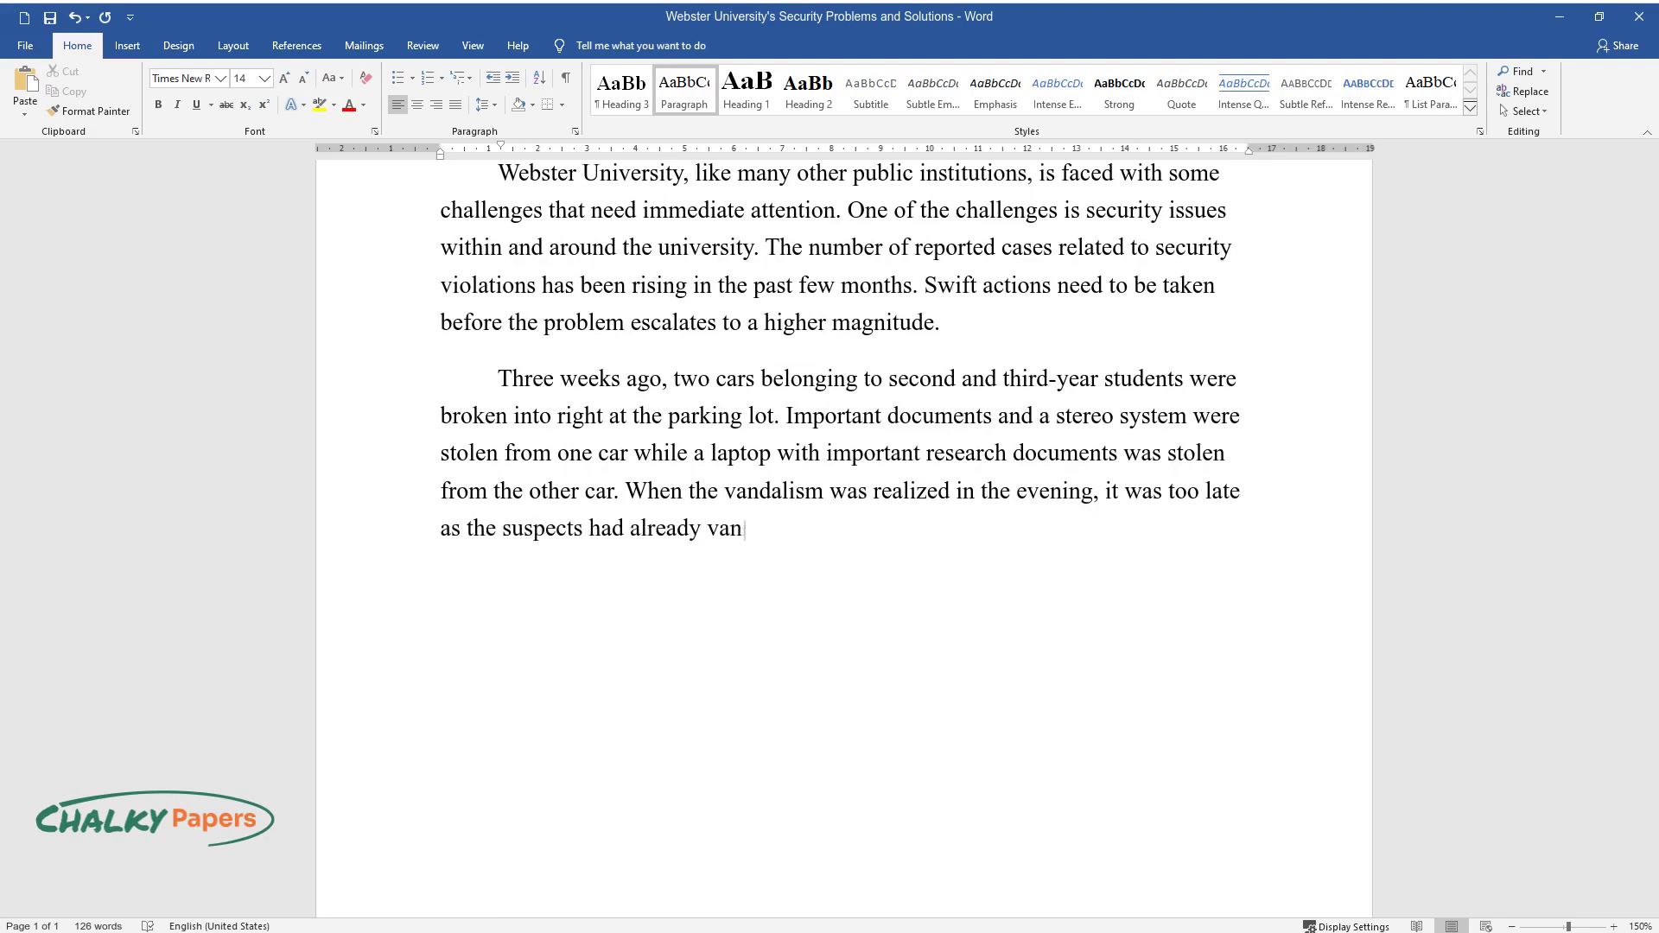
pyautogui.write('ished. An investigation by the poli')
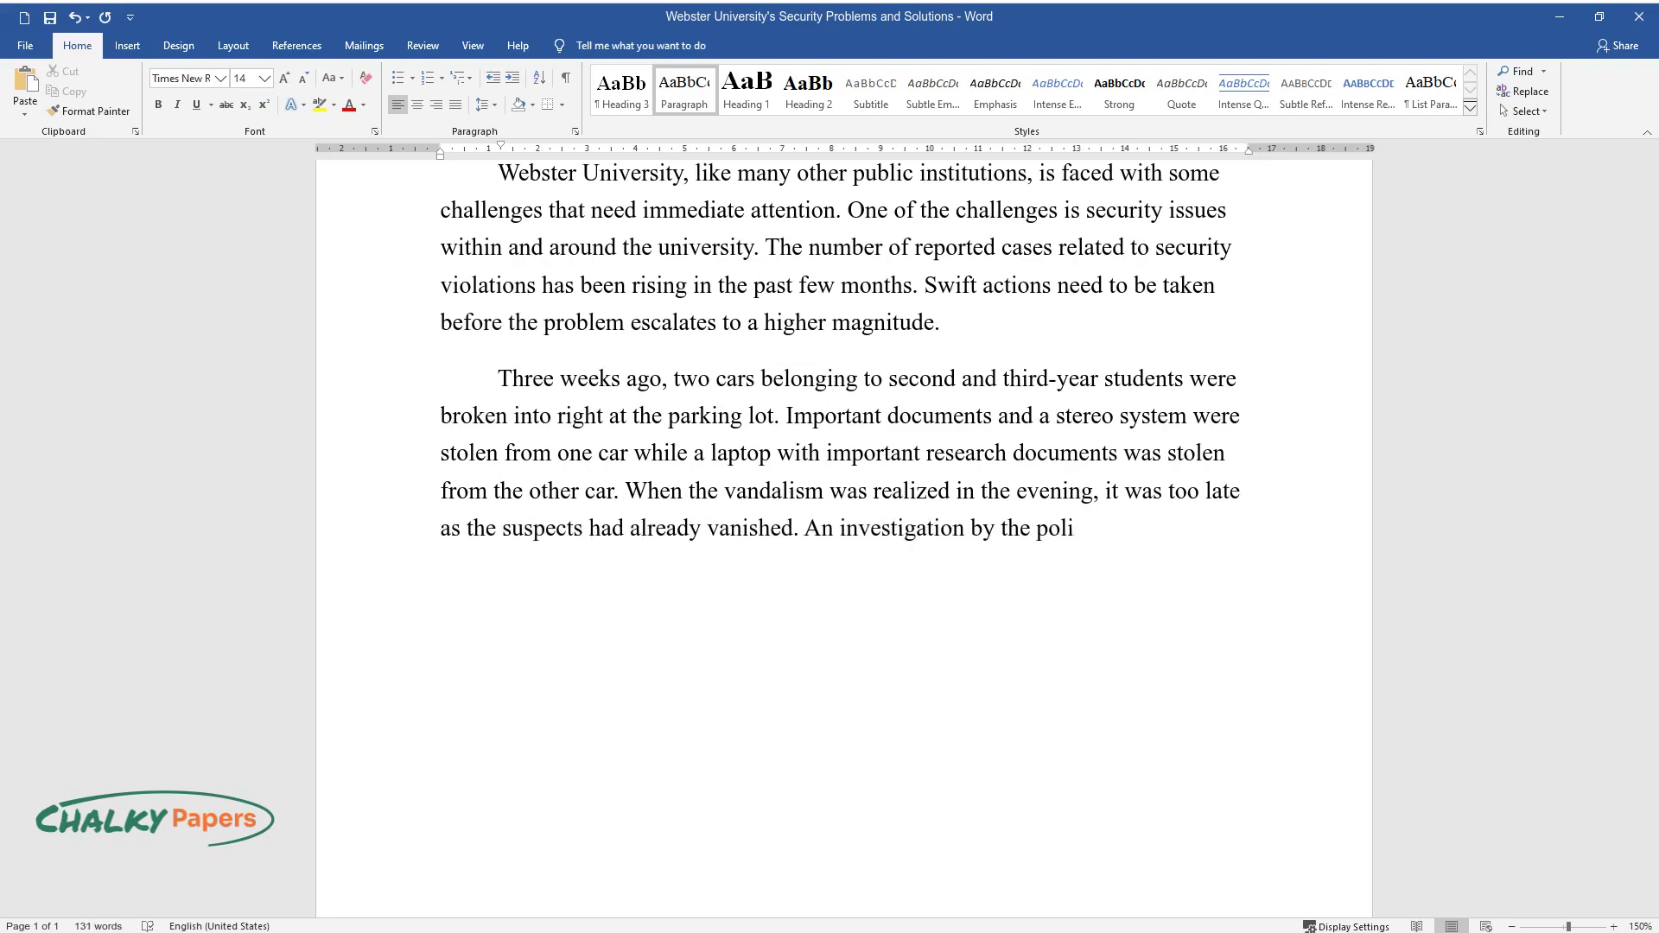
pyautogui.write('ce later revealed that the suspect')
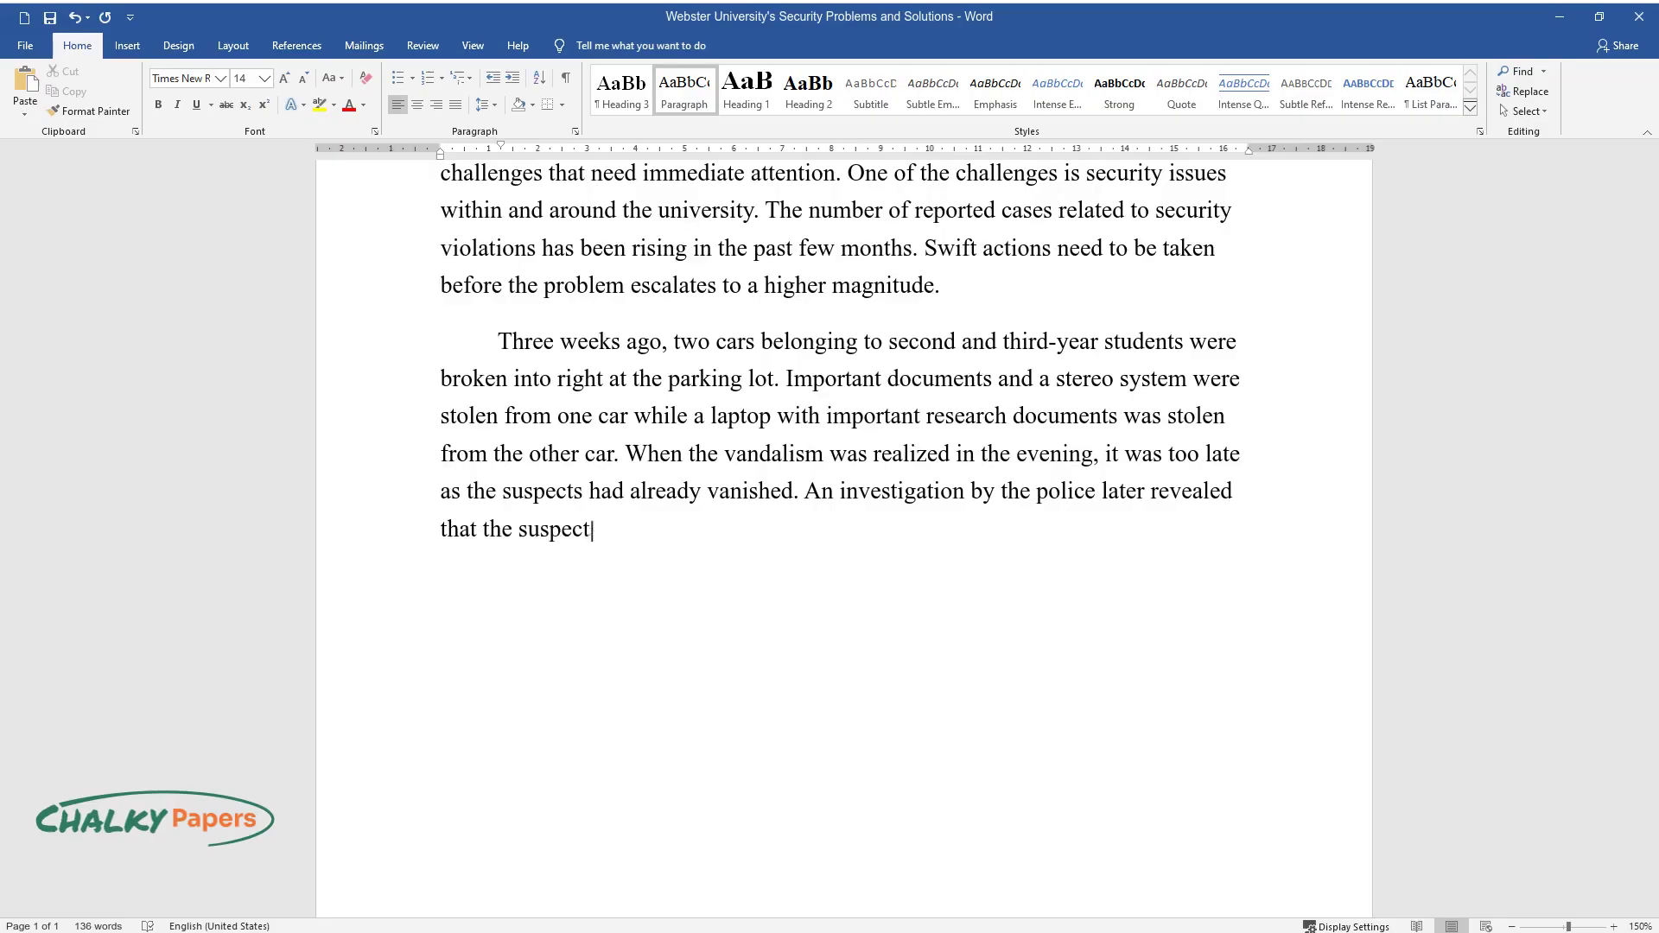
pyautogui.write('s had all the time to do the break-i')
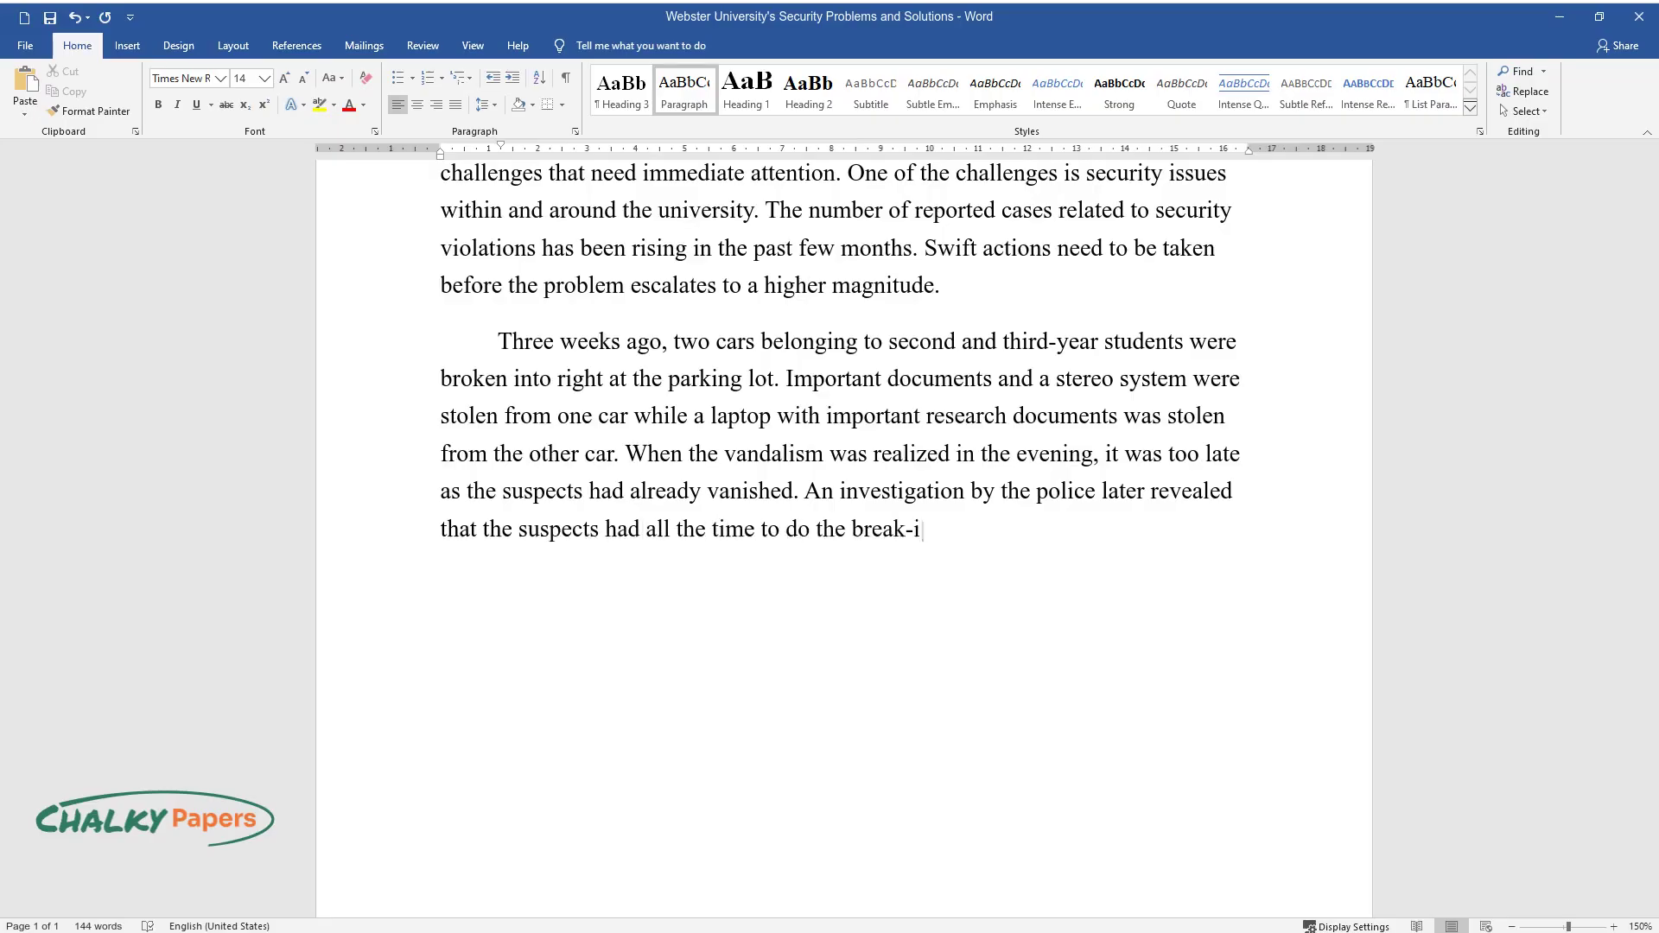
pyautogui.write('n undeterred.')
# Add the section heading "Discussion" below the second paragraph, followed by a new body paragraph.
pyautogui.press('Return')
pyautogui.write('Discussion')
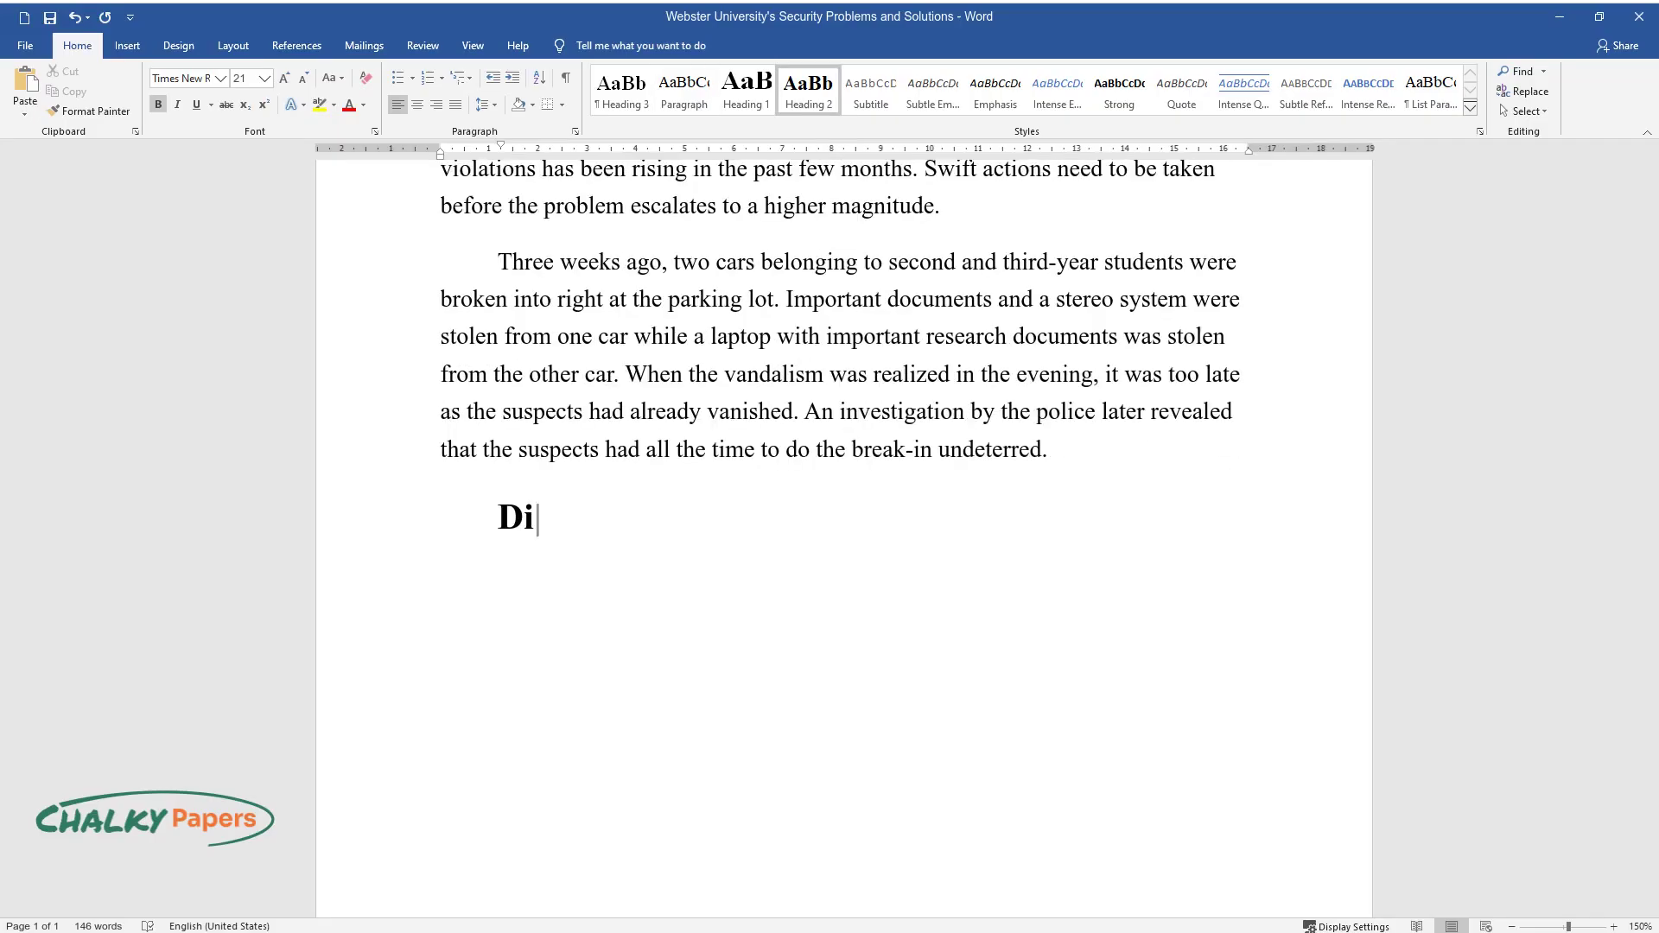
pyautogui.press('Return')
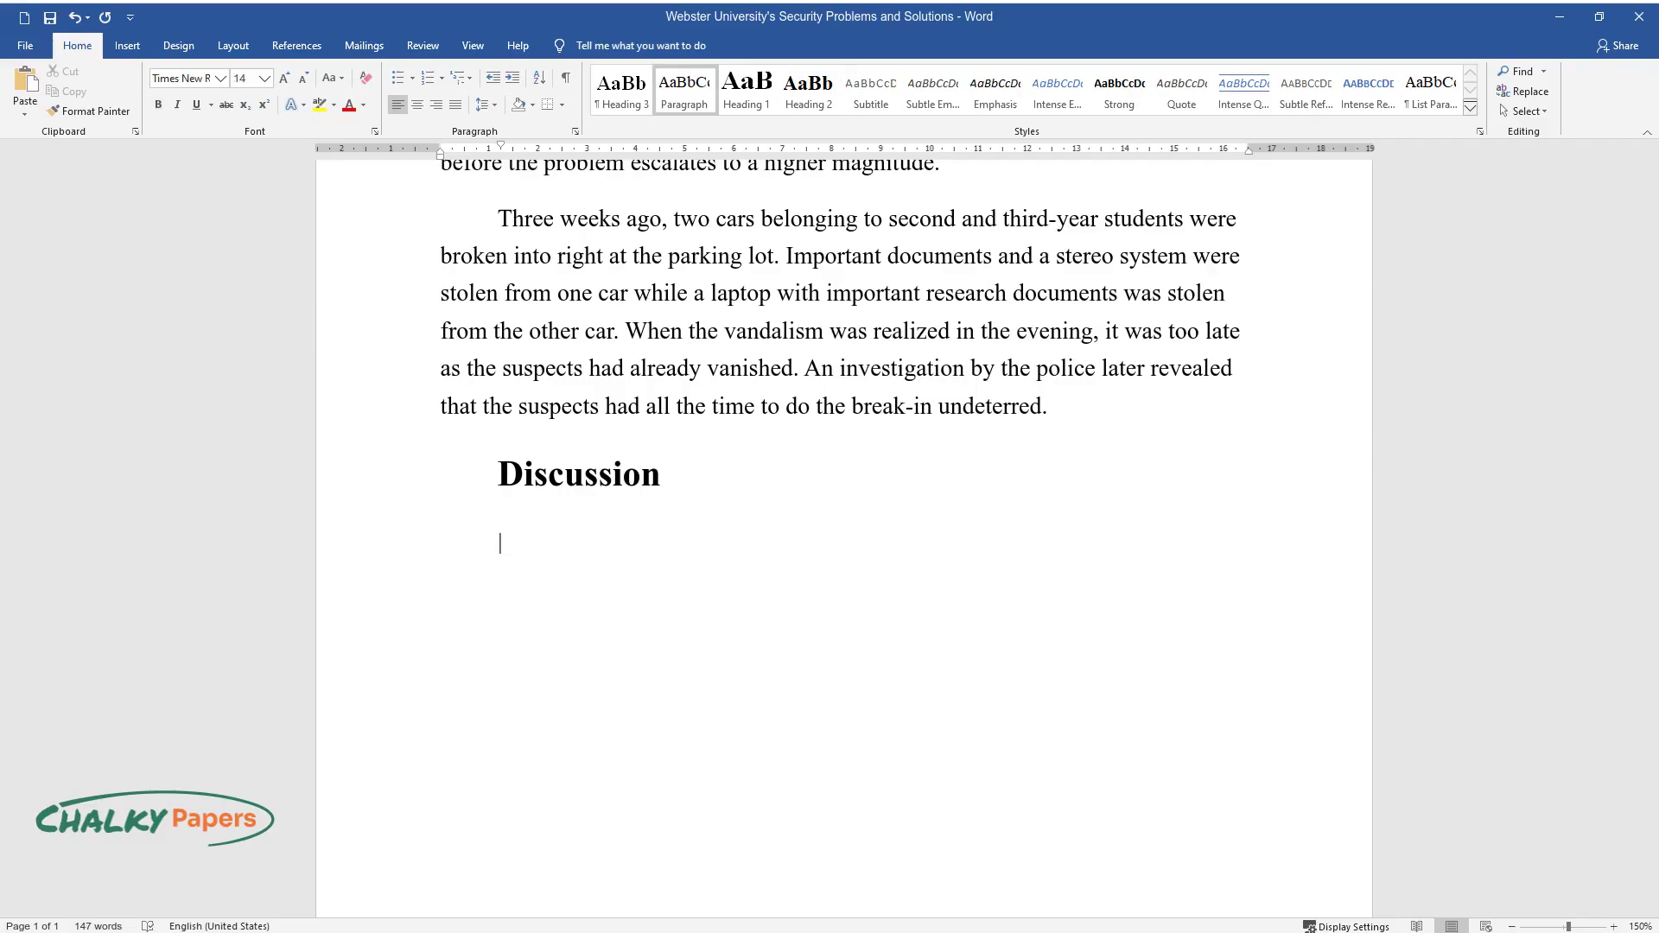
# Begin the Discussion with "Fast forward to last week's Tuesday", describing three suspects entering the Hall of residence and a student alerting guards at the Administration block.
pyautogui.write('Fast forwar')
pyautogui.write("d to last week's Tuesday w")
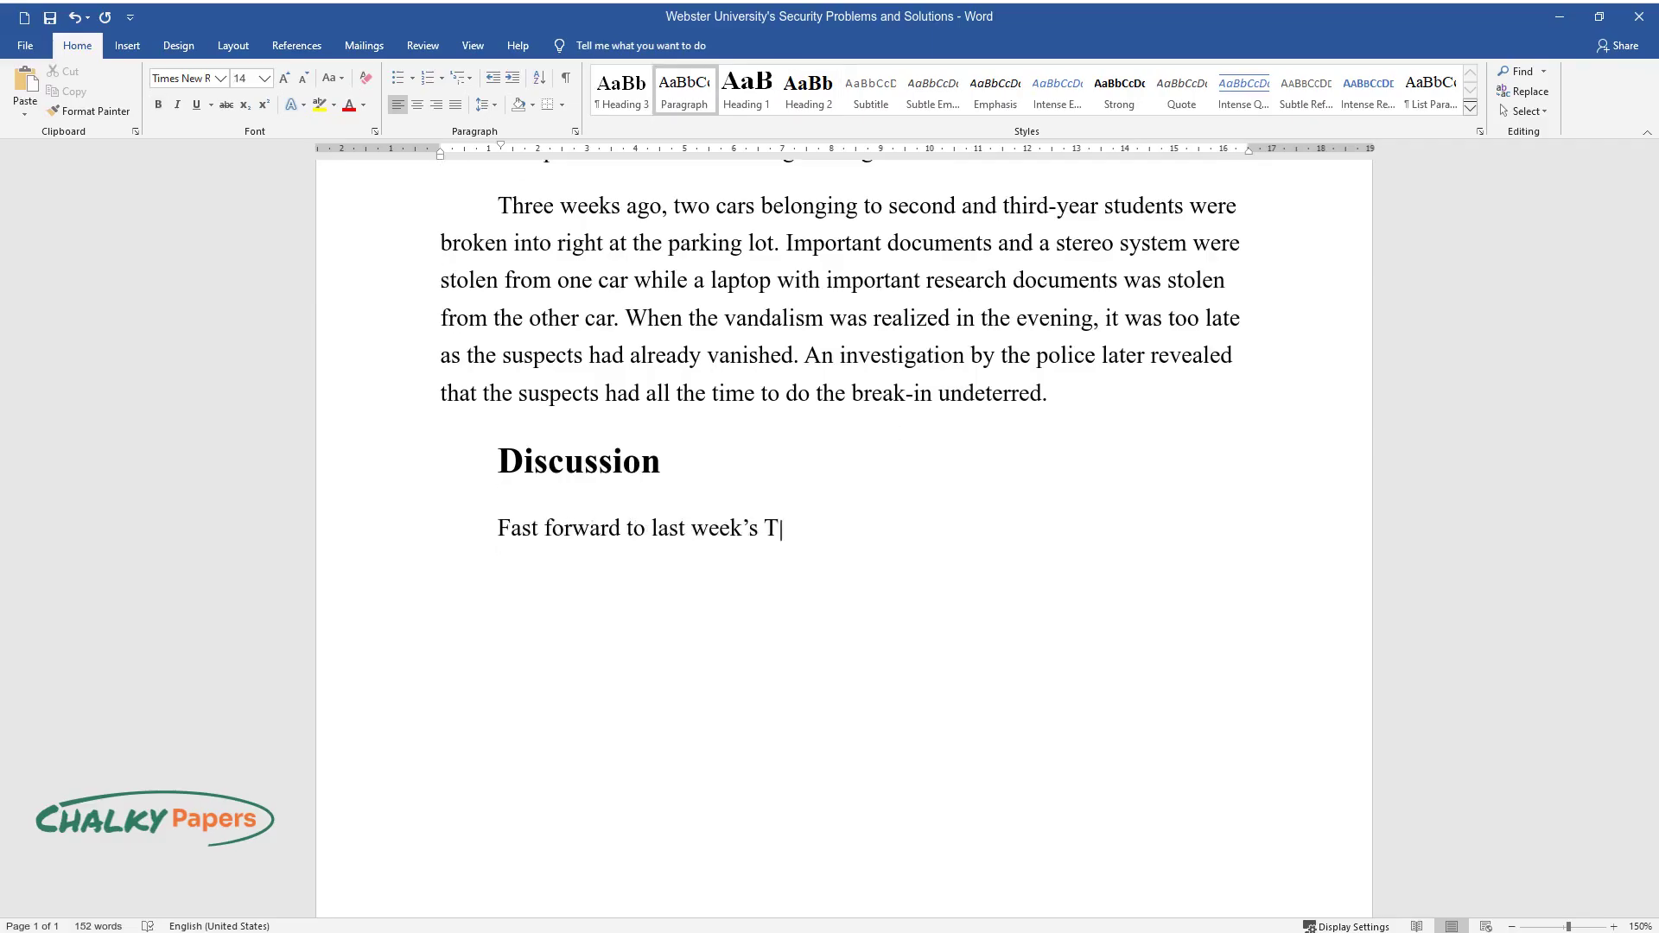
pyautogui.write('hen three suspects managed')
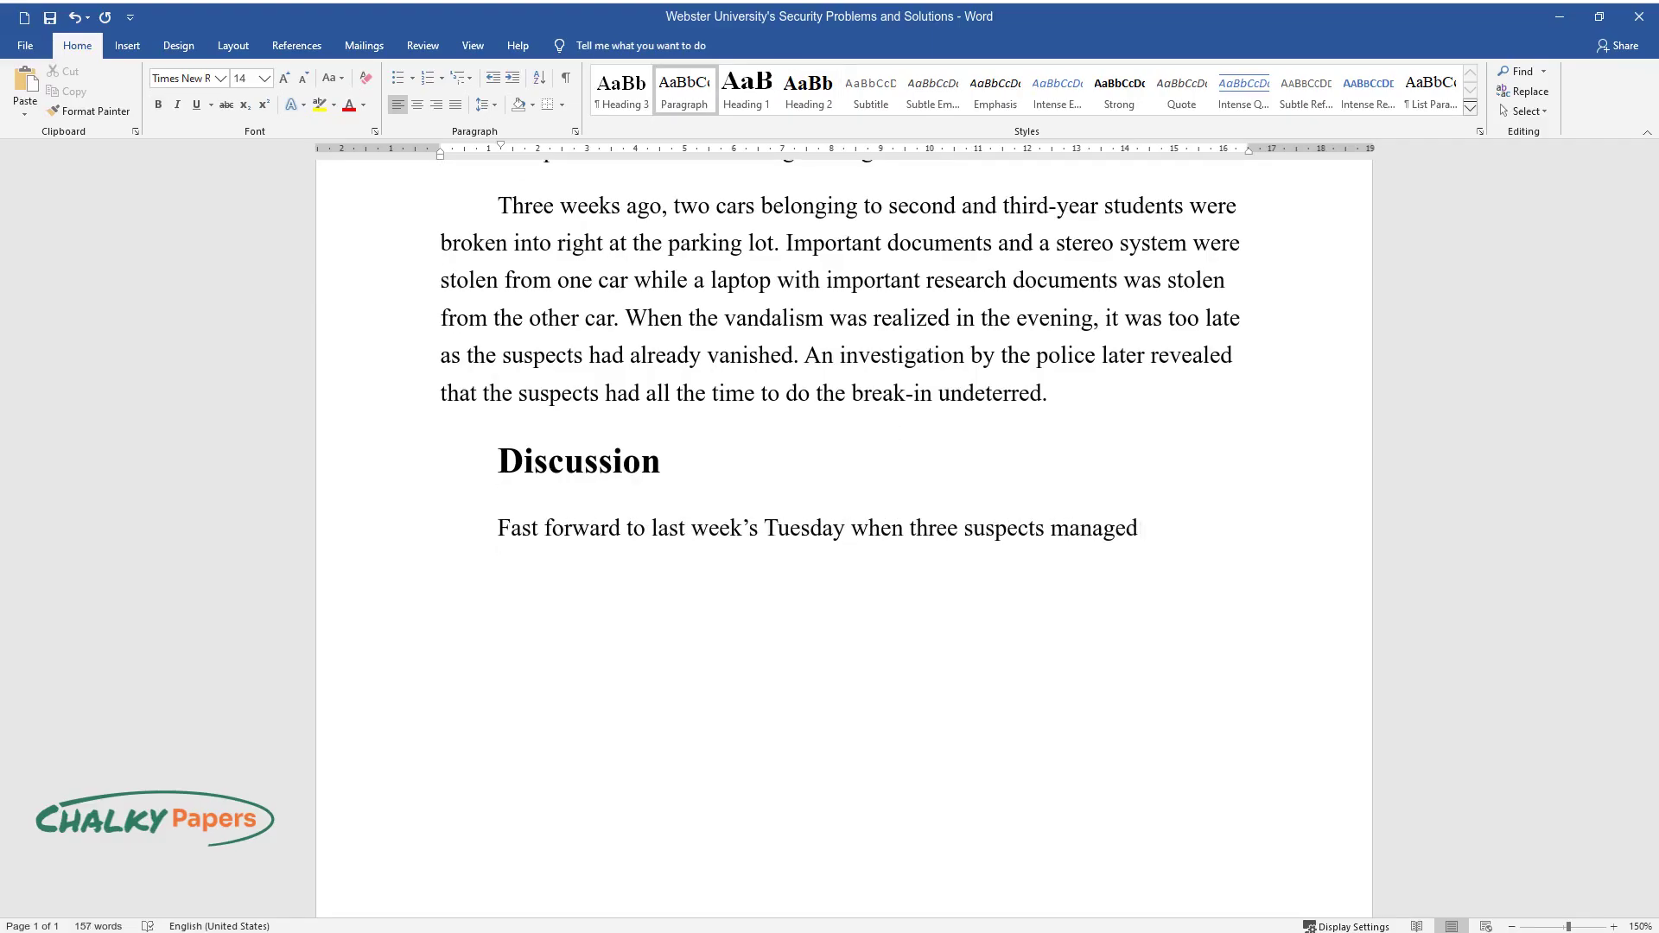
pyautogui.write(' to access the Hall of residence when')
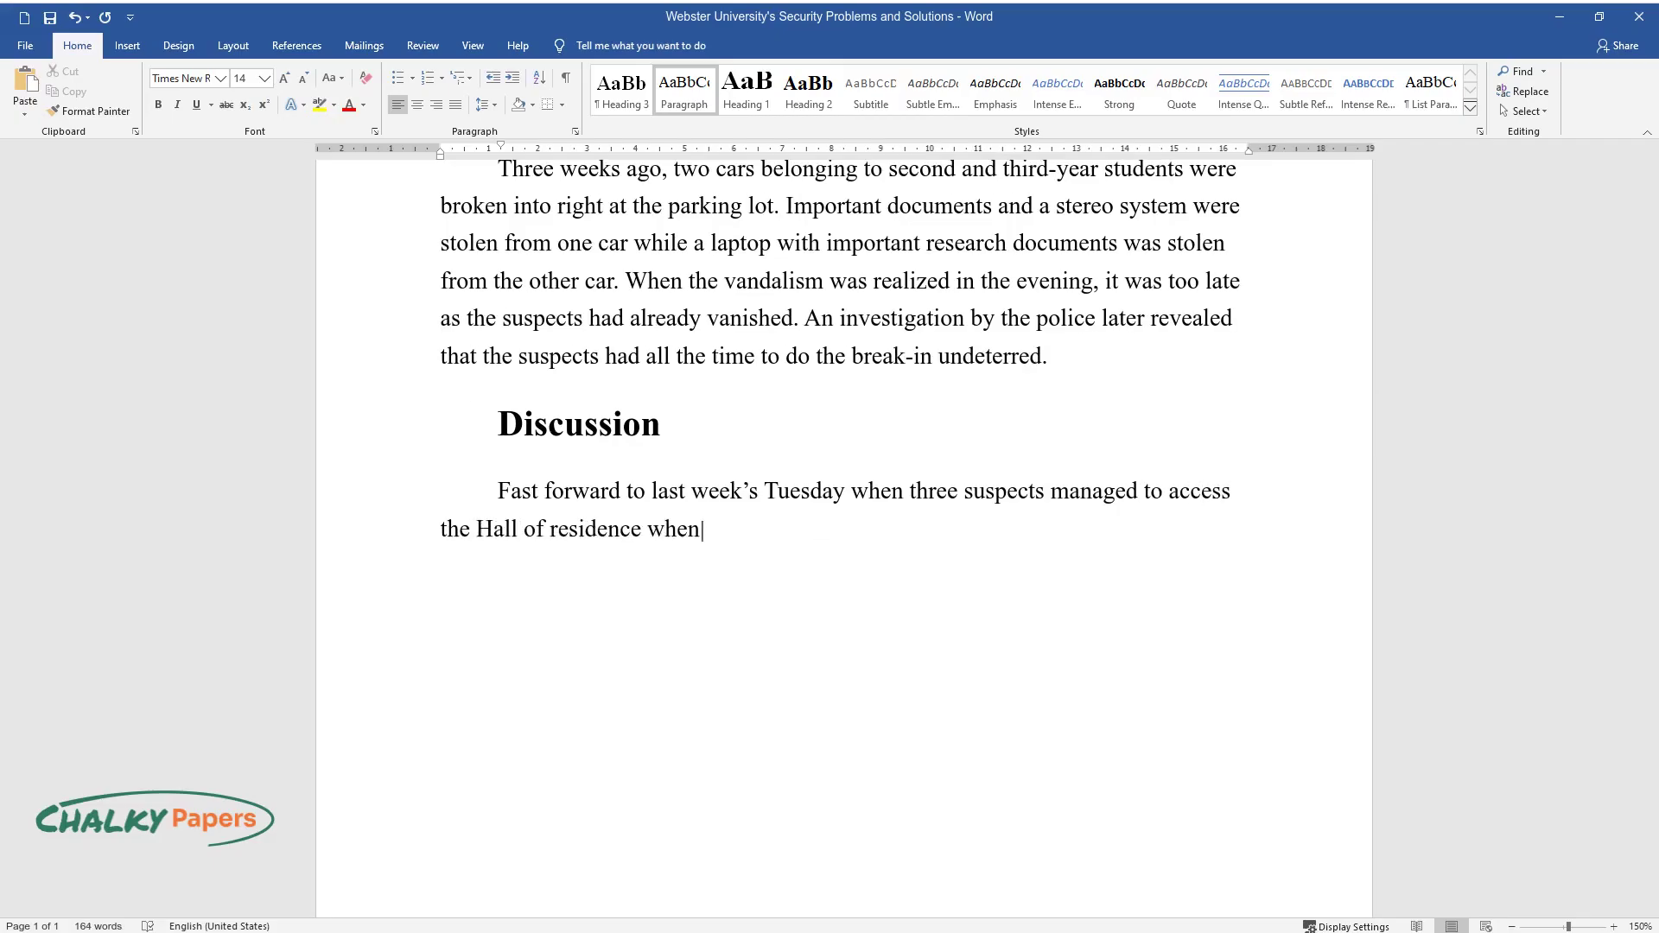
pyautogui.write(' students were asleep. One student w')
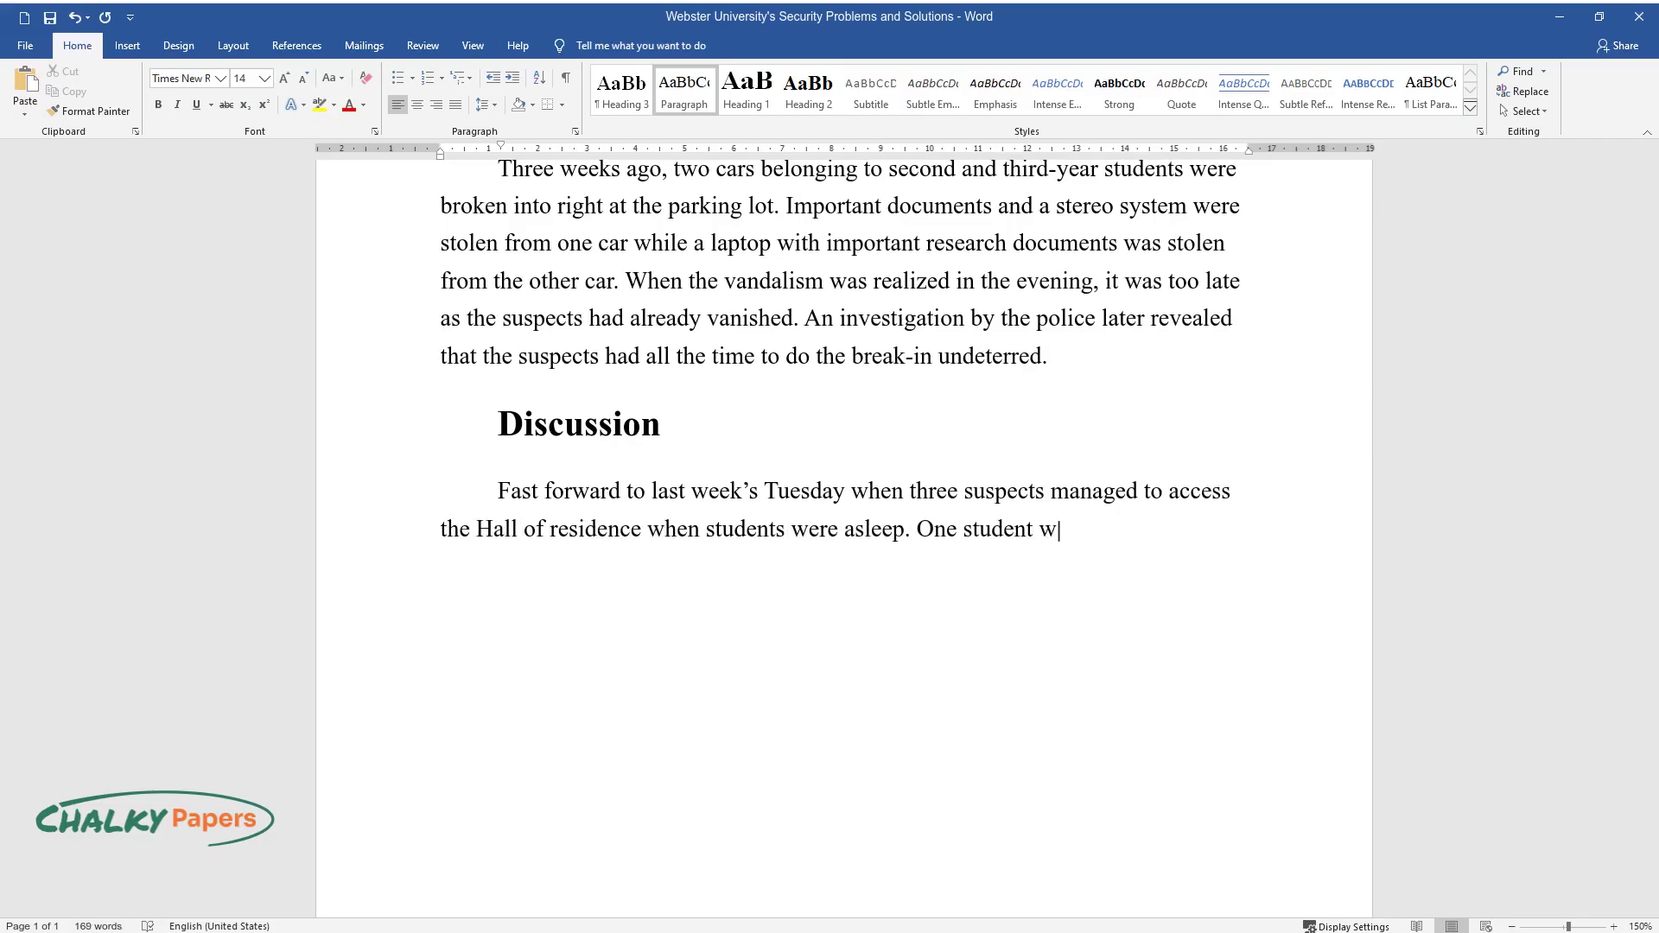
pyautogui.write('ho was just coming in spot')
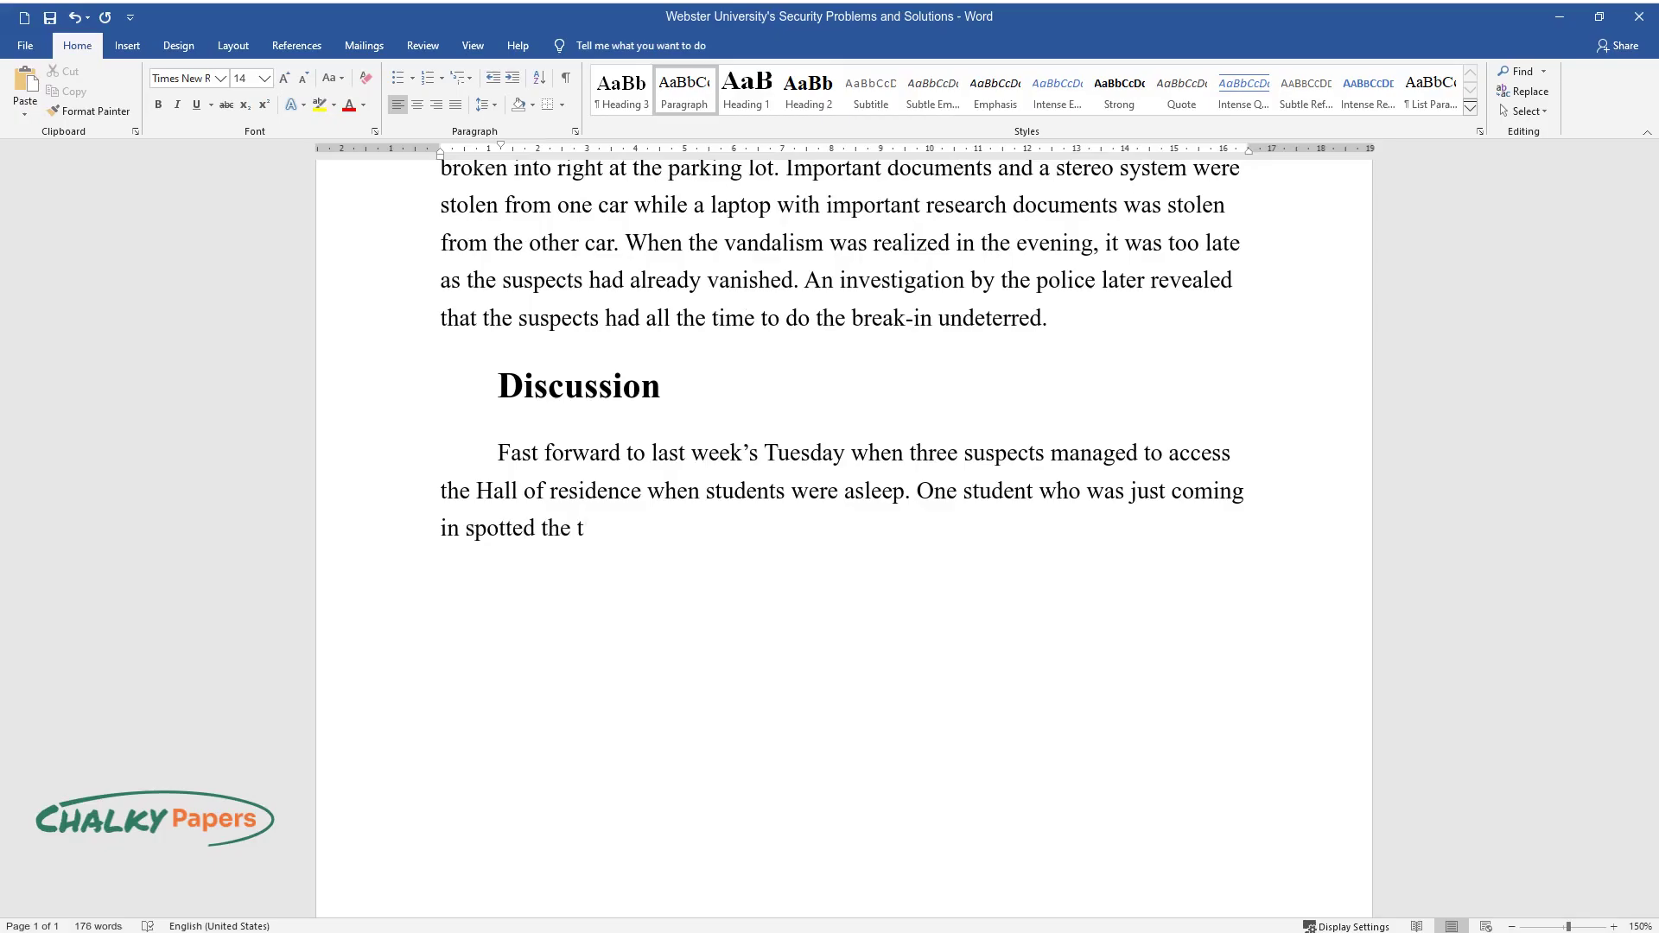
pyautogui.write('ted the three strangers and managed to alert ')
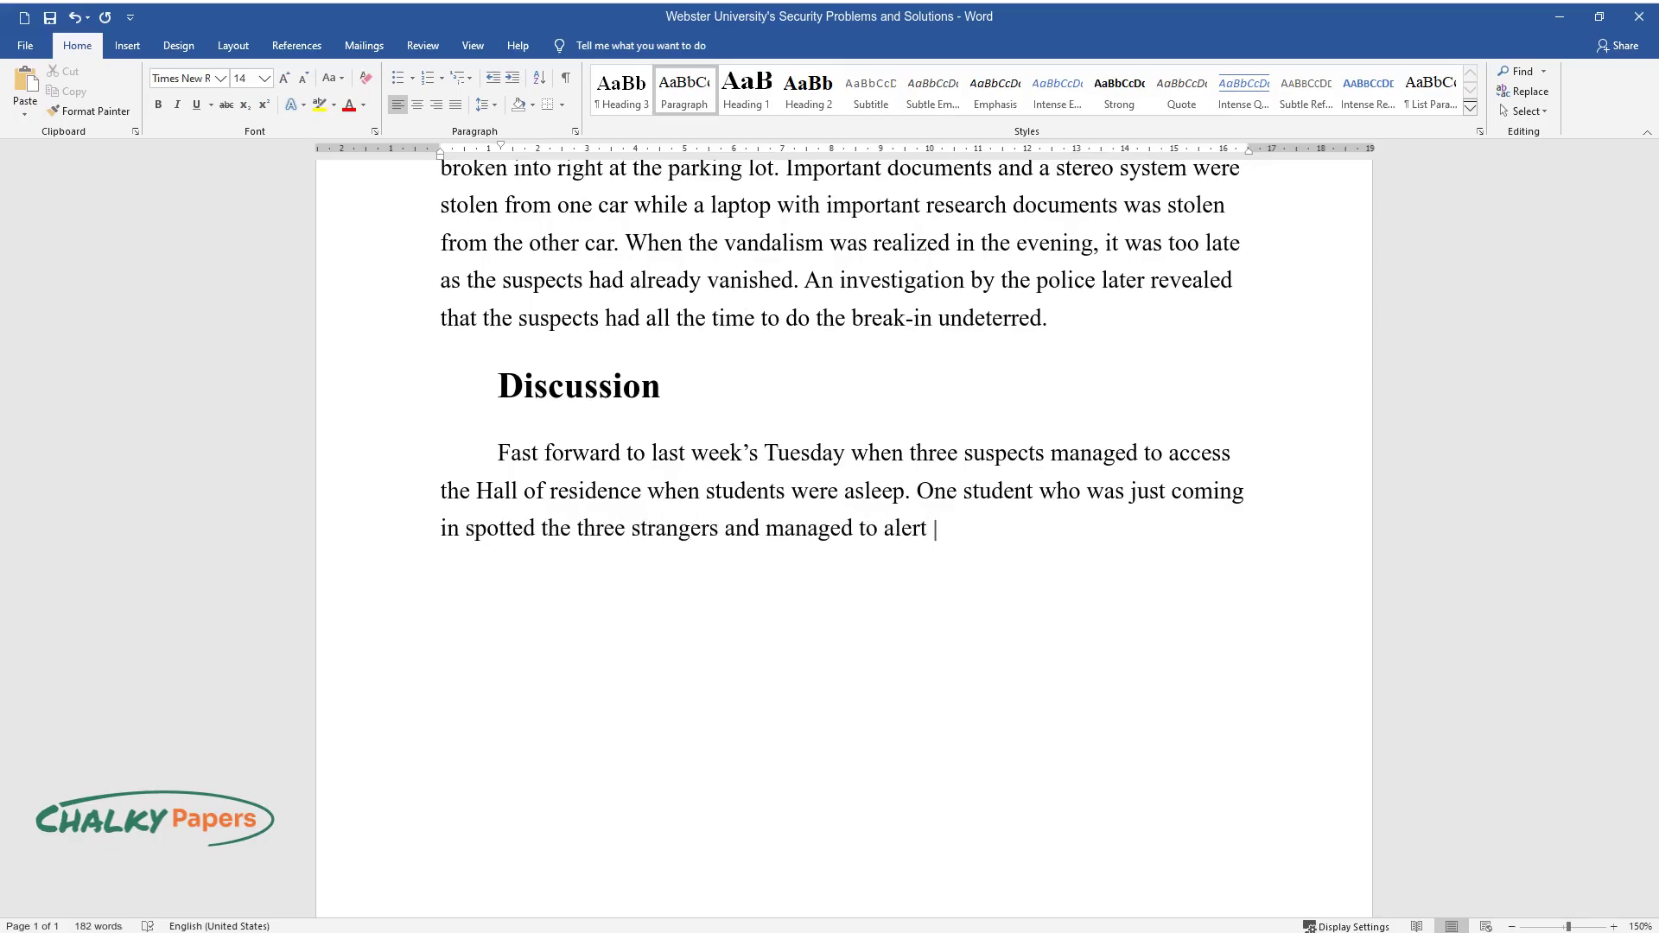
pyautogui.write('the few security guards manning the Administration blo')
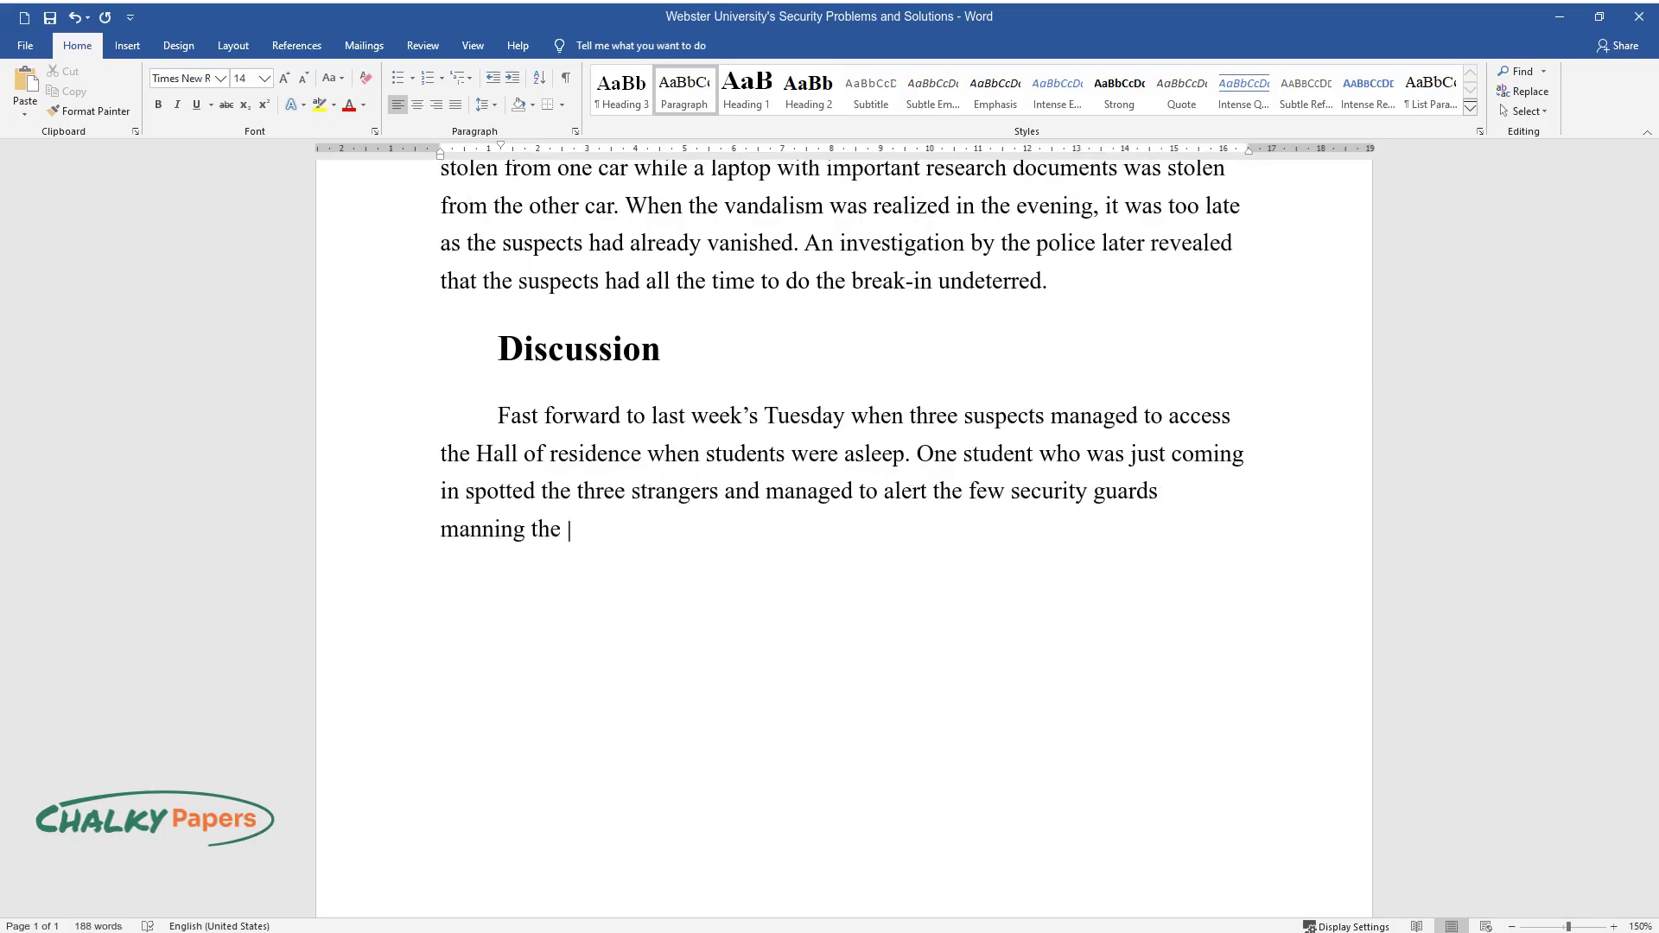
# Add the sentence "Though the suspects were apprehended, and the matter is still under investigation, their motive still remains a mystery.".
pyautogui.write('ck. Though the sus')
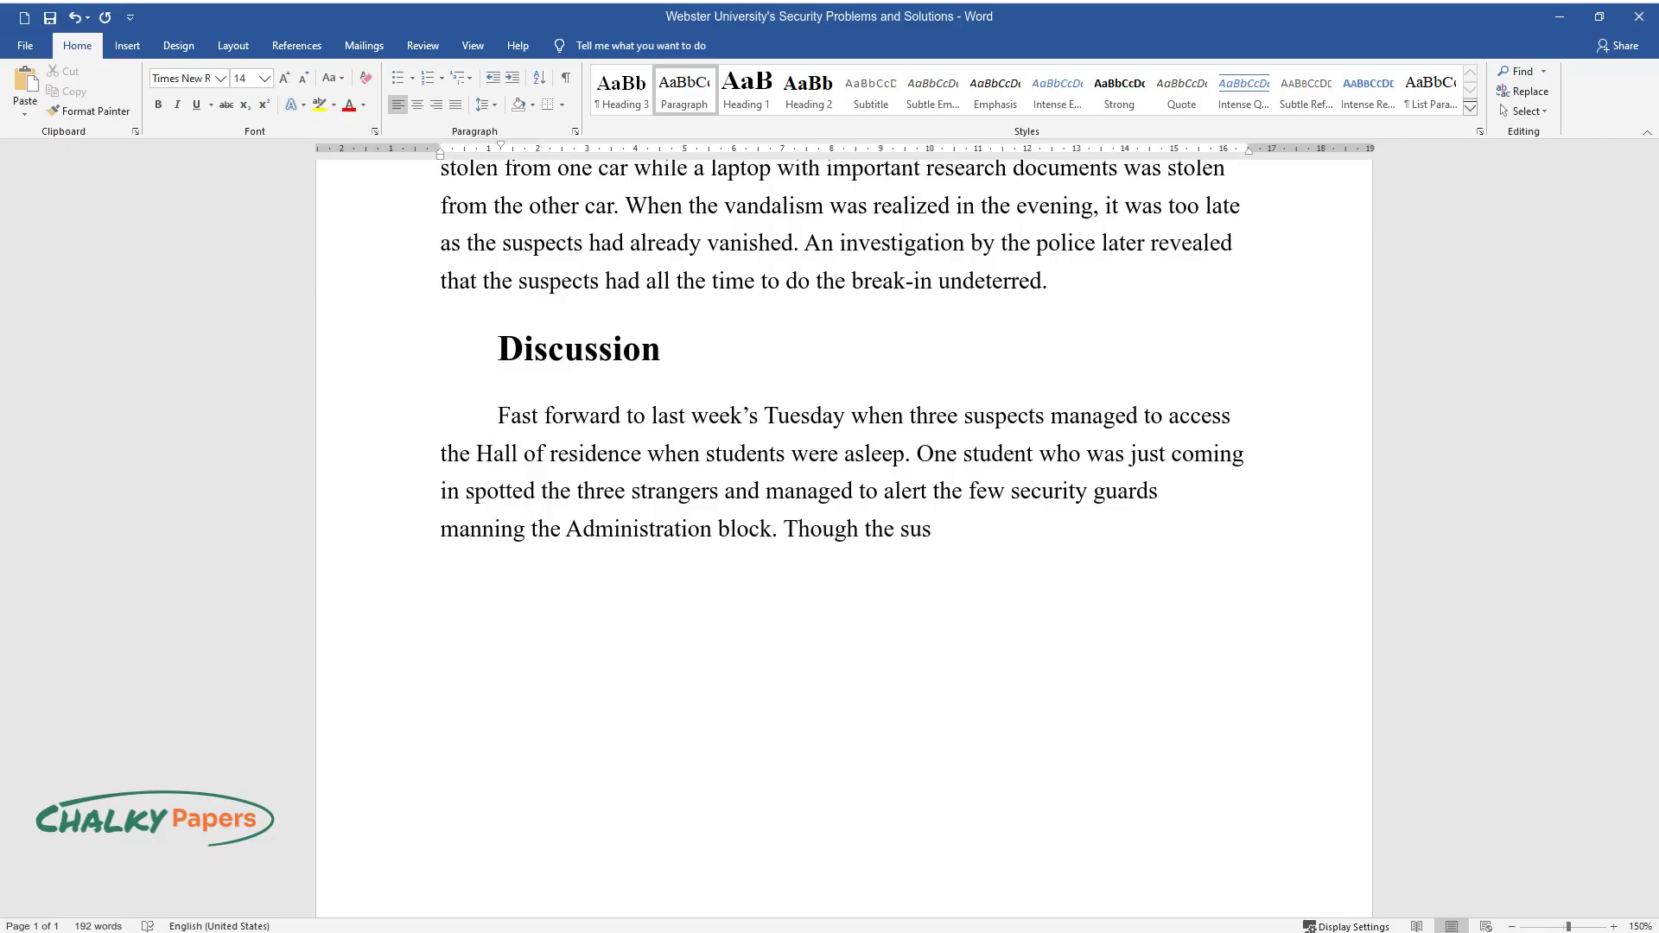
pyautogui.write('pects were apprehended, and the mat')
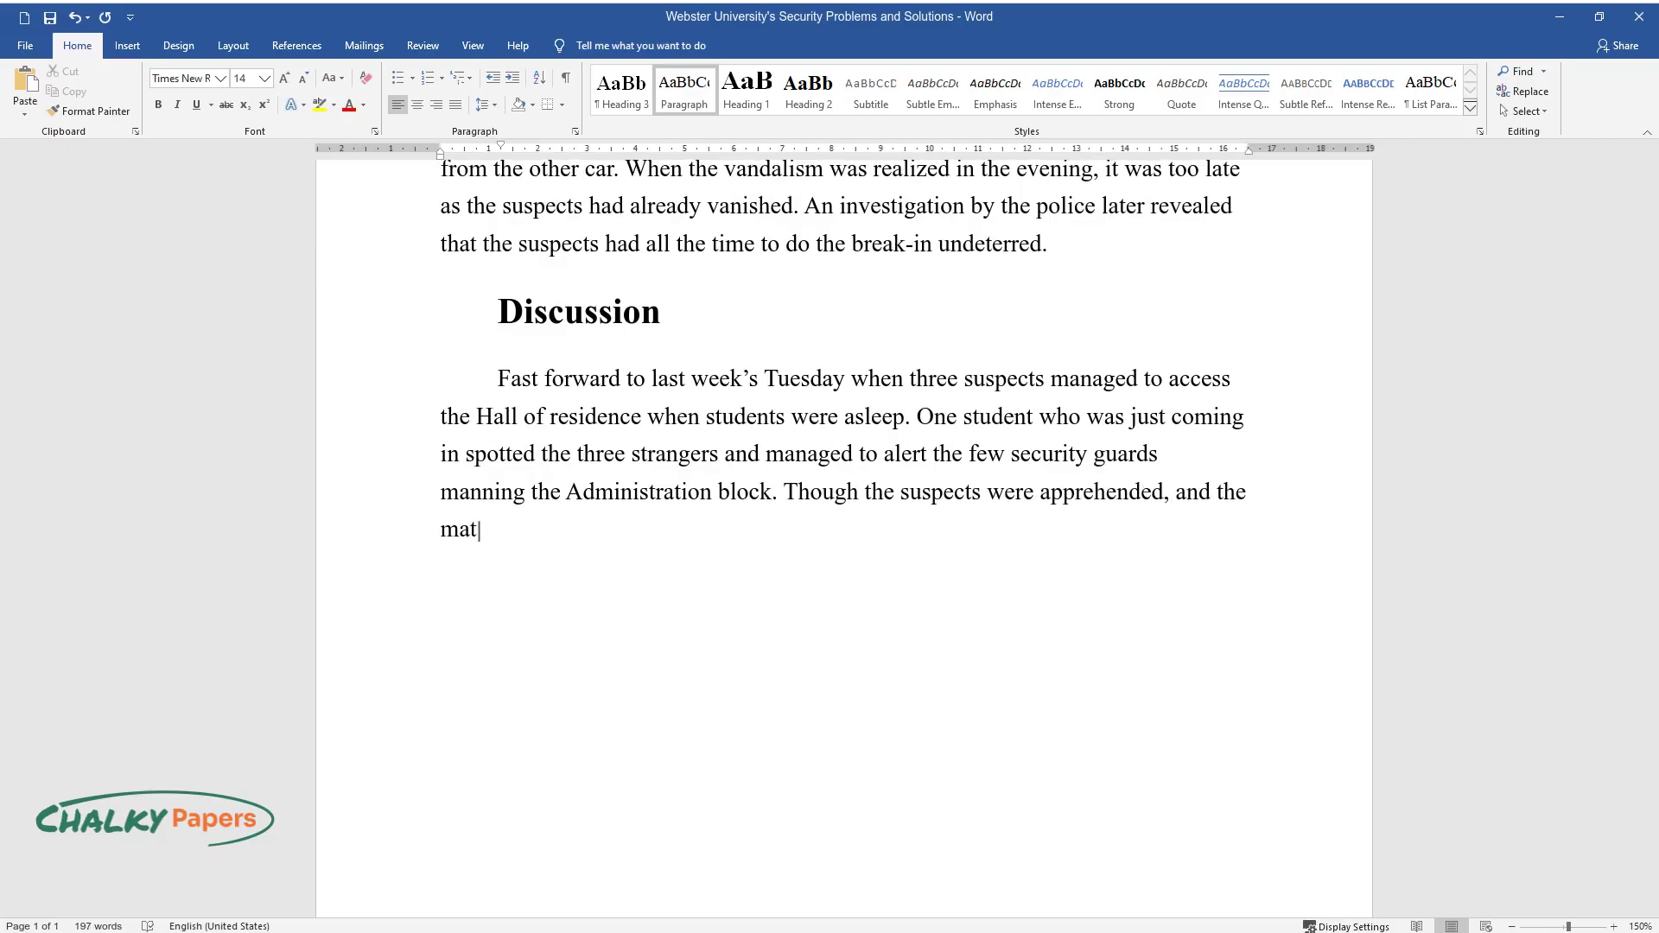
pyautogui.write('ter is still under investigation, th')
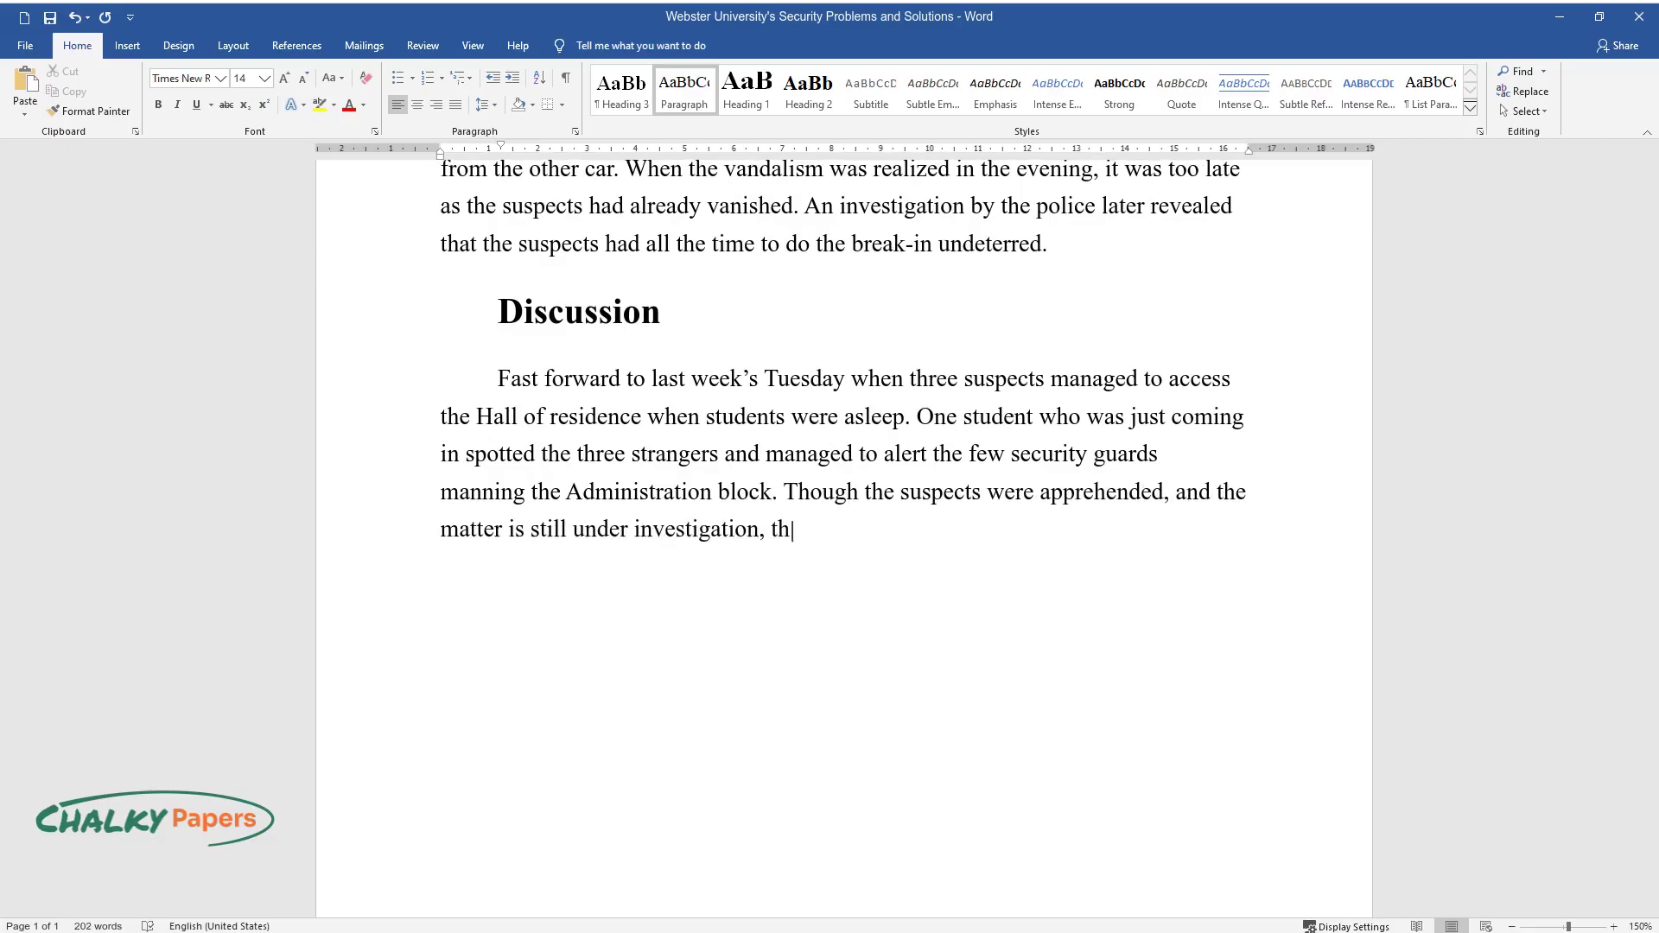
pyautogui.write('eir motive still remains a mystery.')
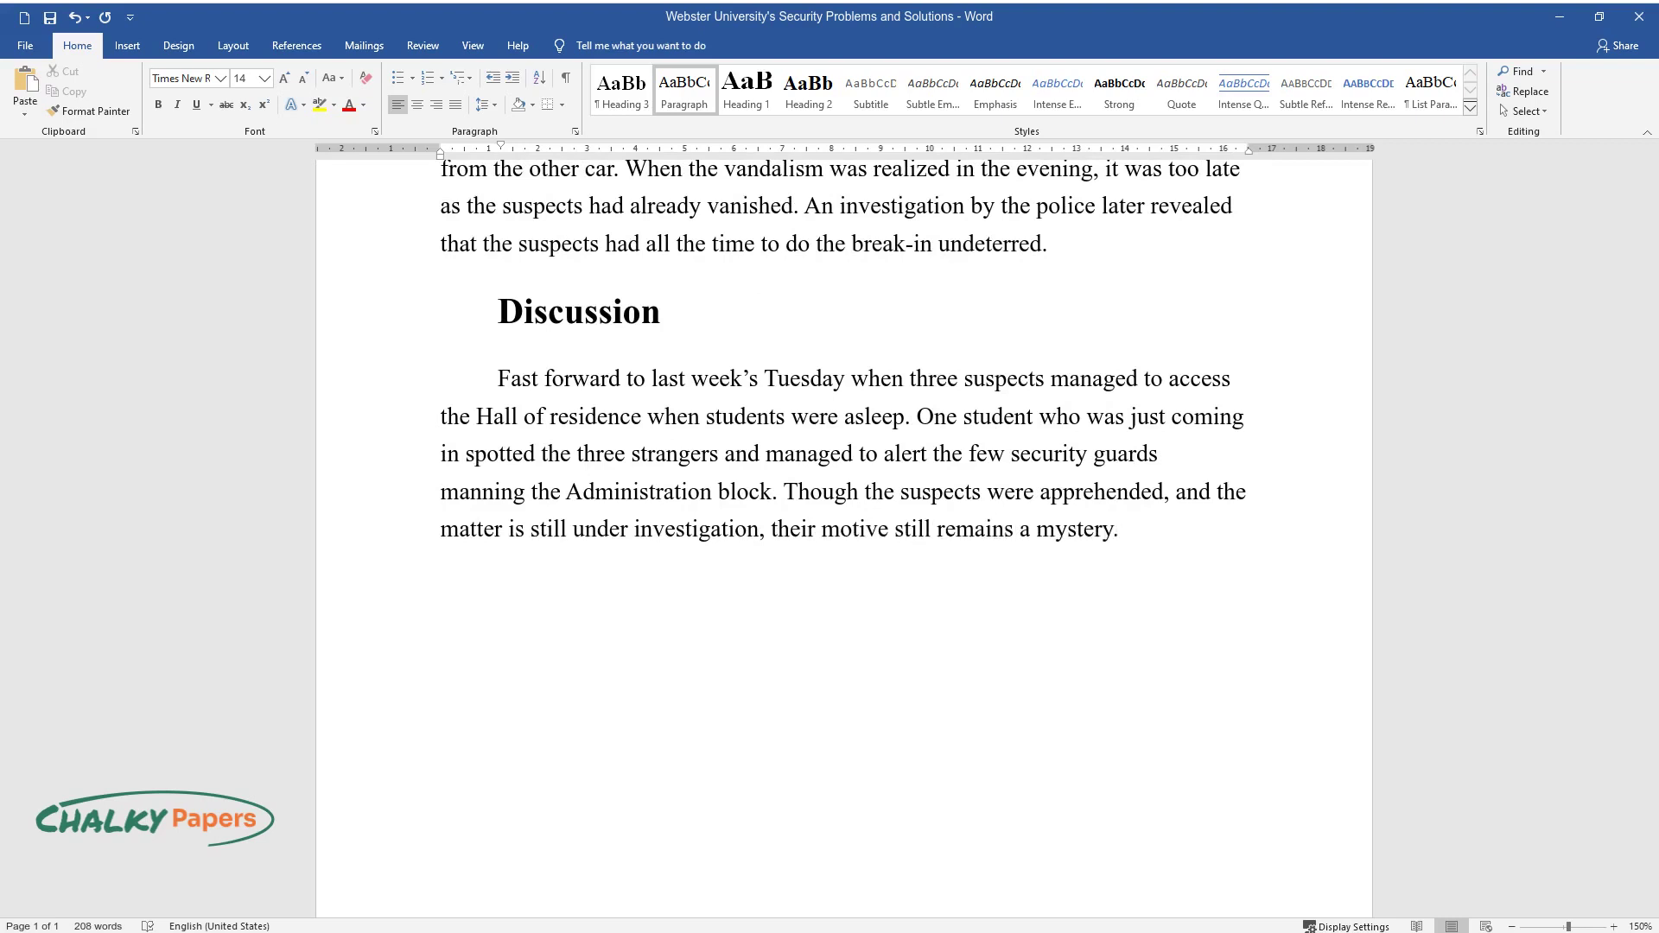
# End the paragraph with "This incident has left many students worried about their security, with some deciding to spend their night off-campus.".
pyautogui.write(' This incident has left many student')
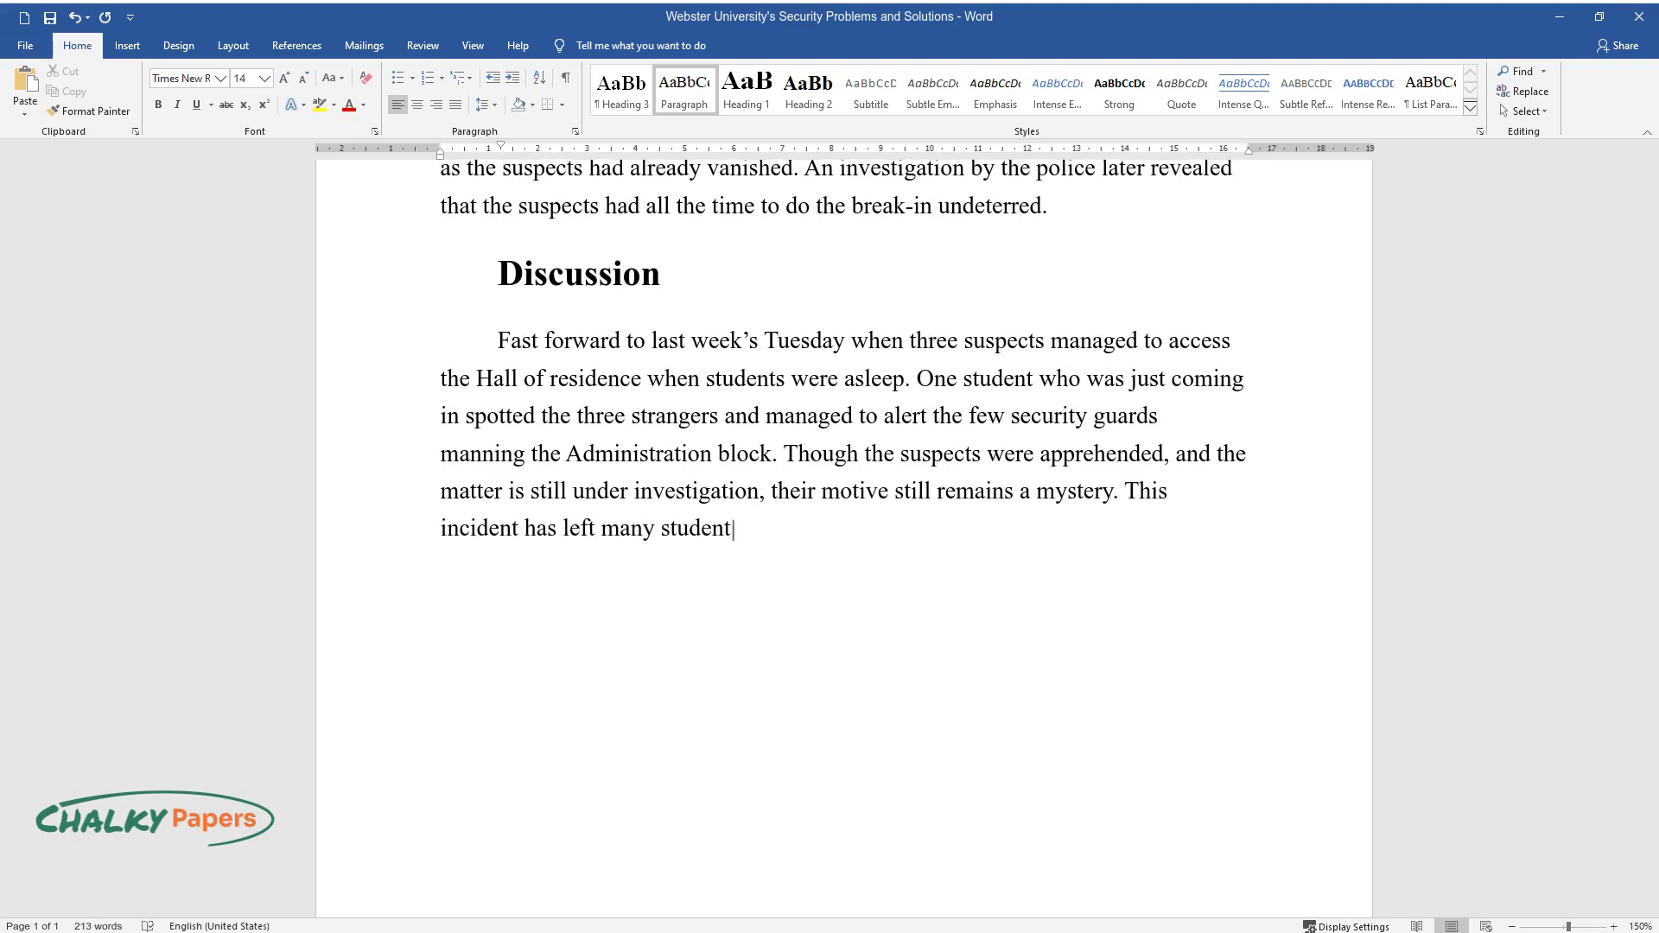
pyautogui.write('s worried about their security, wit')
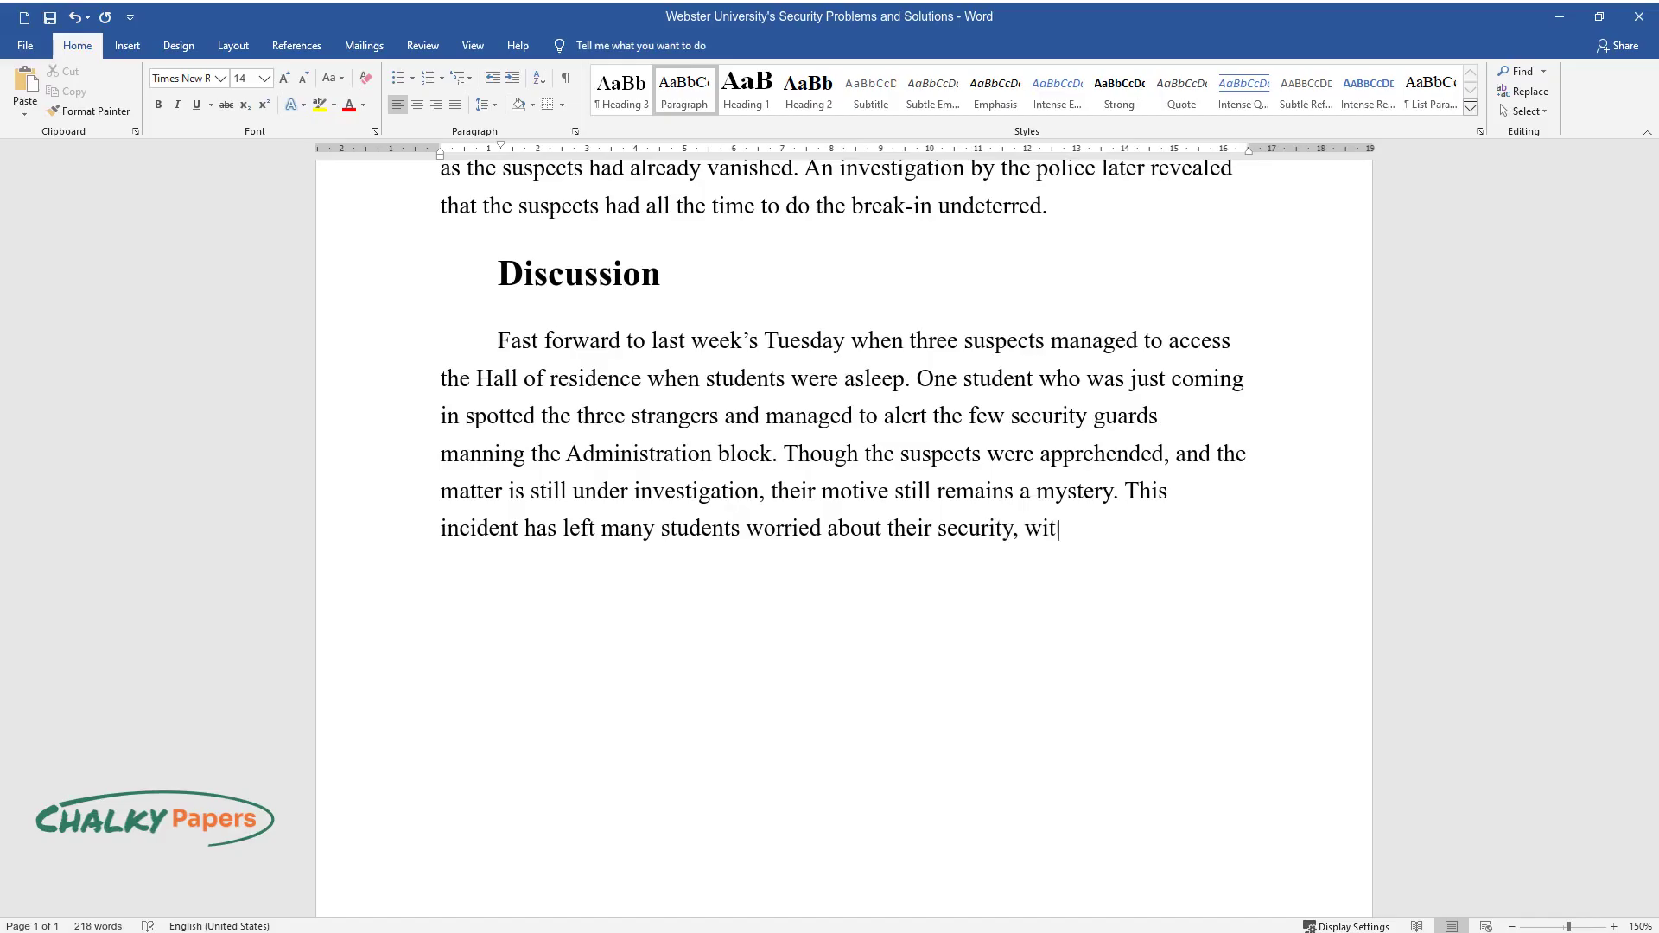
pyautogui.write('h some deciding to spend the')
pyautogui.write('ir night')
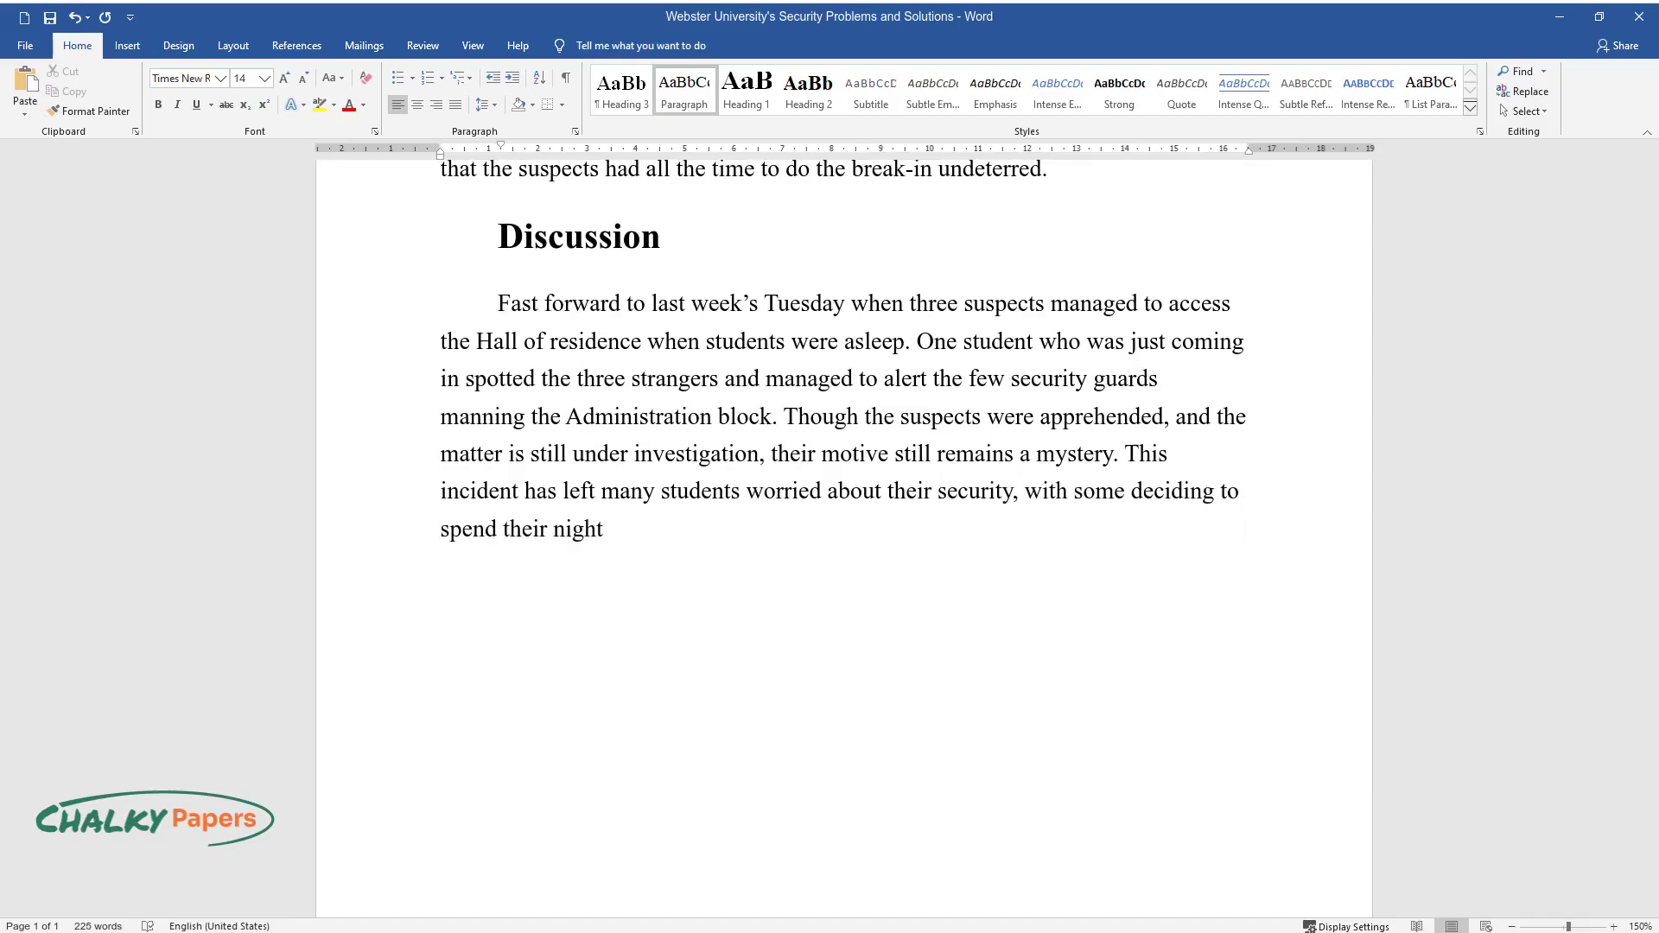
pyautogui.write(' off-campus.')
pyautogui.press('Return')
# Start the next paragraph, "Another incident that cannot be ignored", on the library block burning and the loss of important books and properties worth millions of pounds.
pyautogui.write('Anothe')
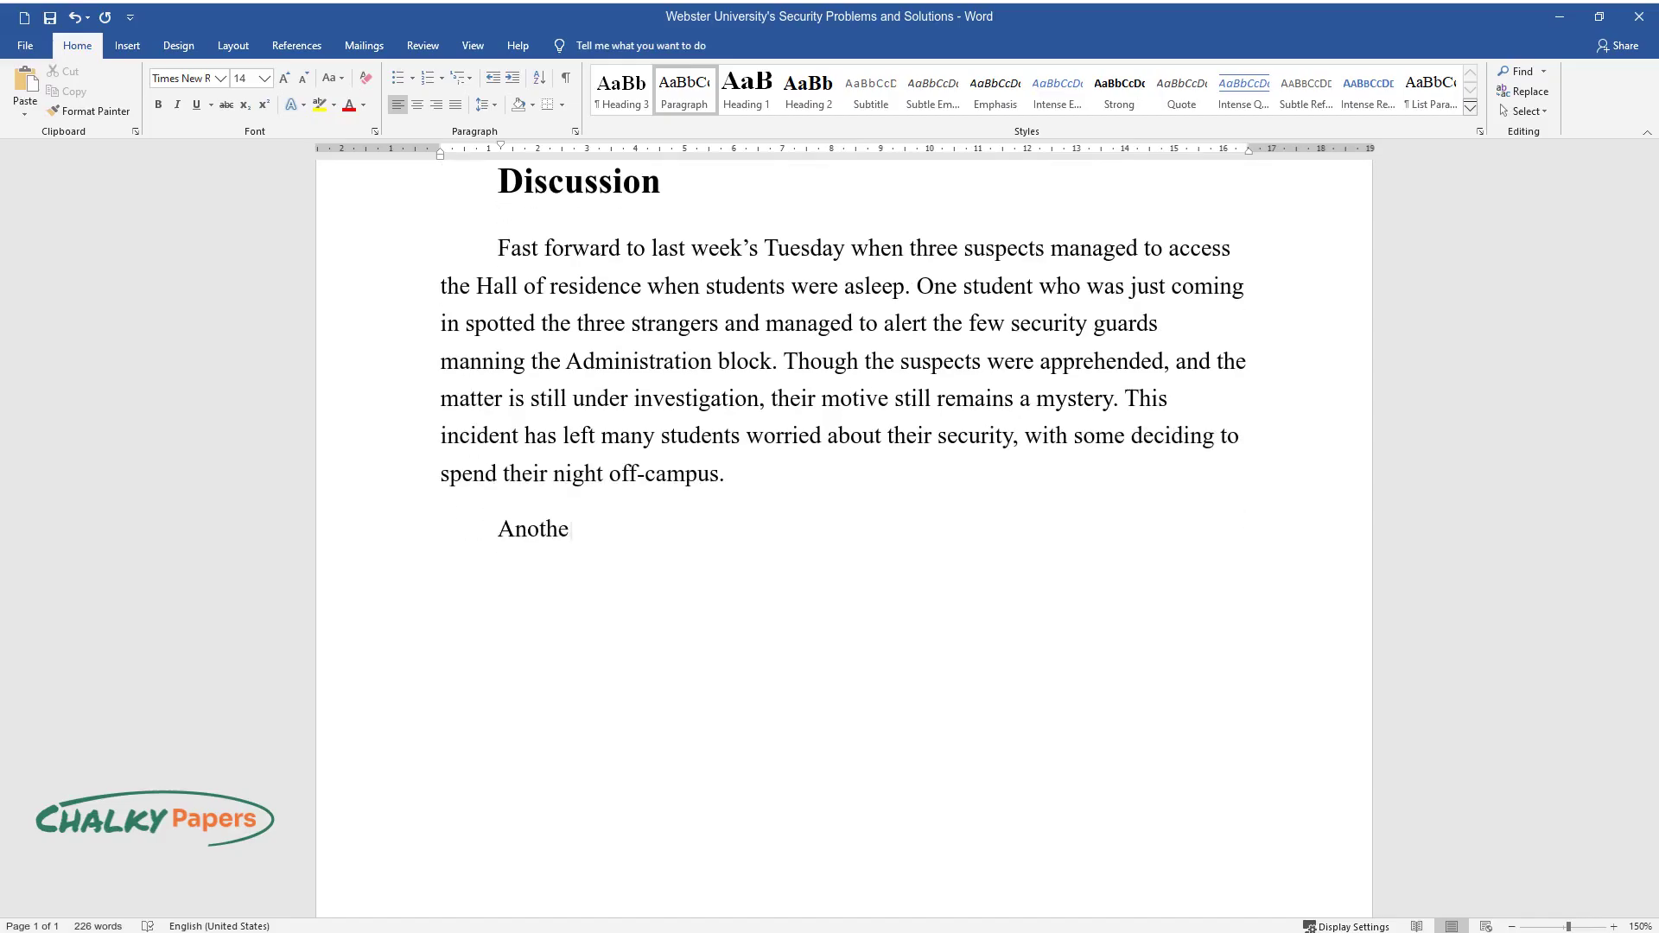
pyautogui.write('r incident that cannot be ignored i')
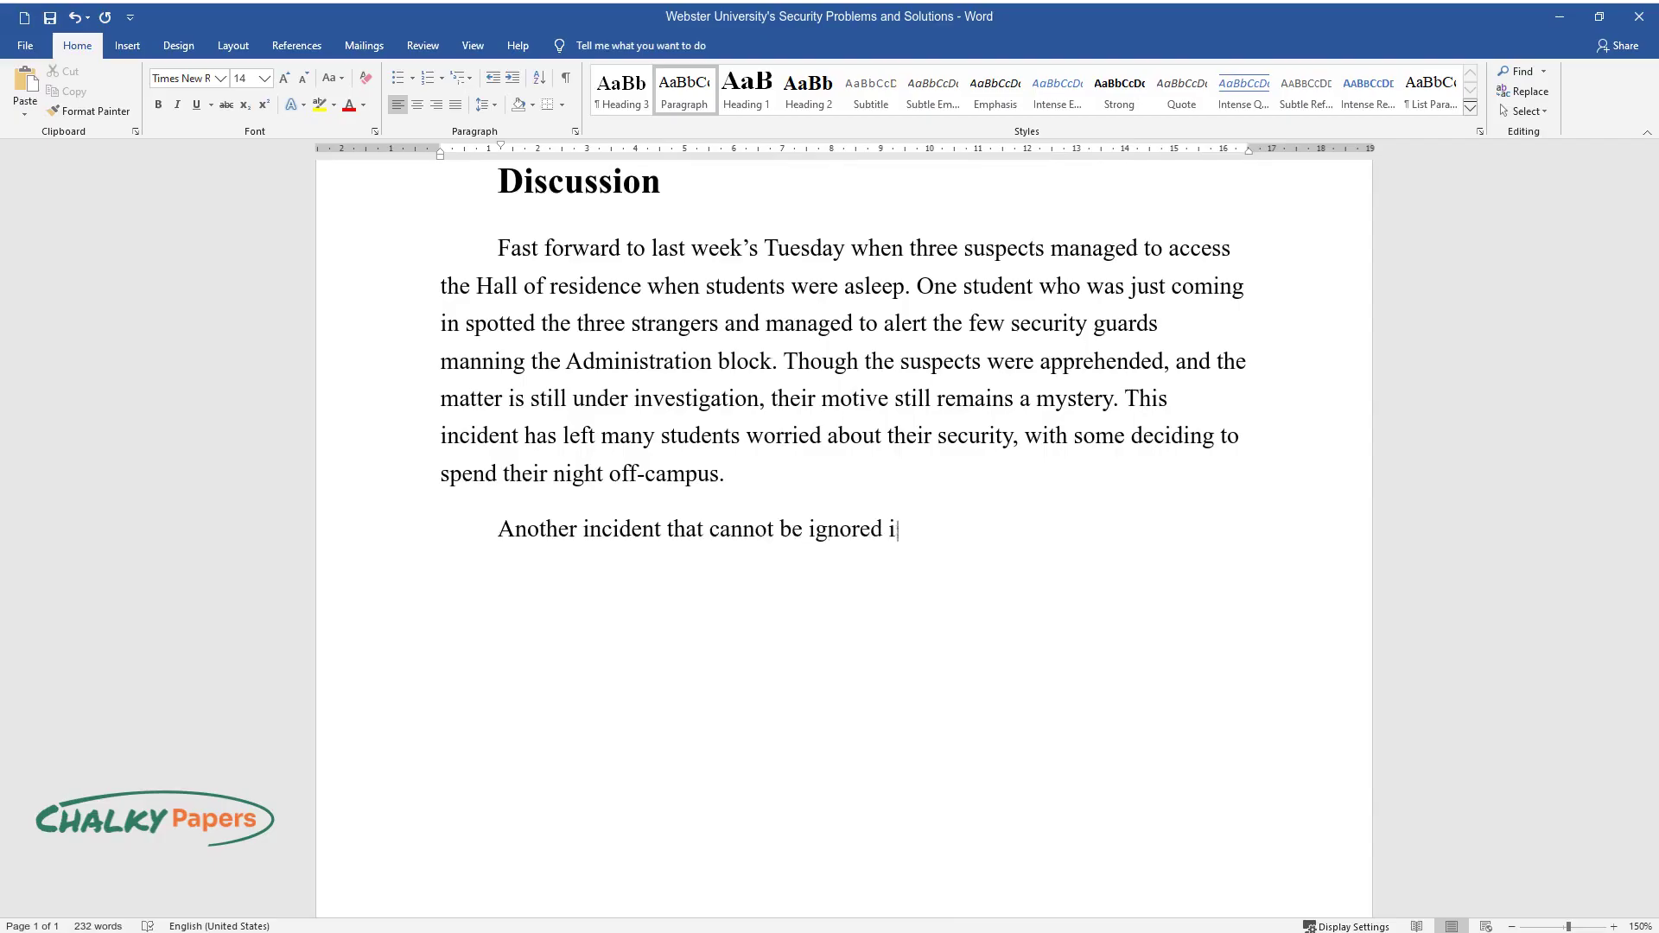
pyautogui.write('s the recent burning down of one si')
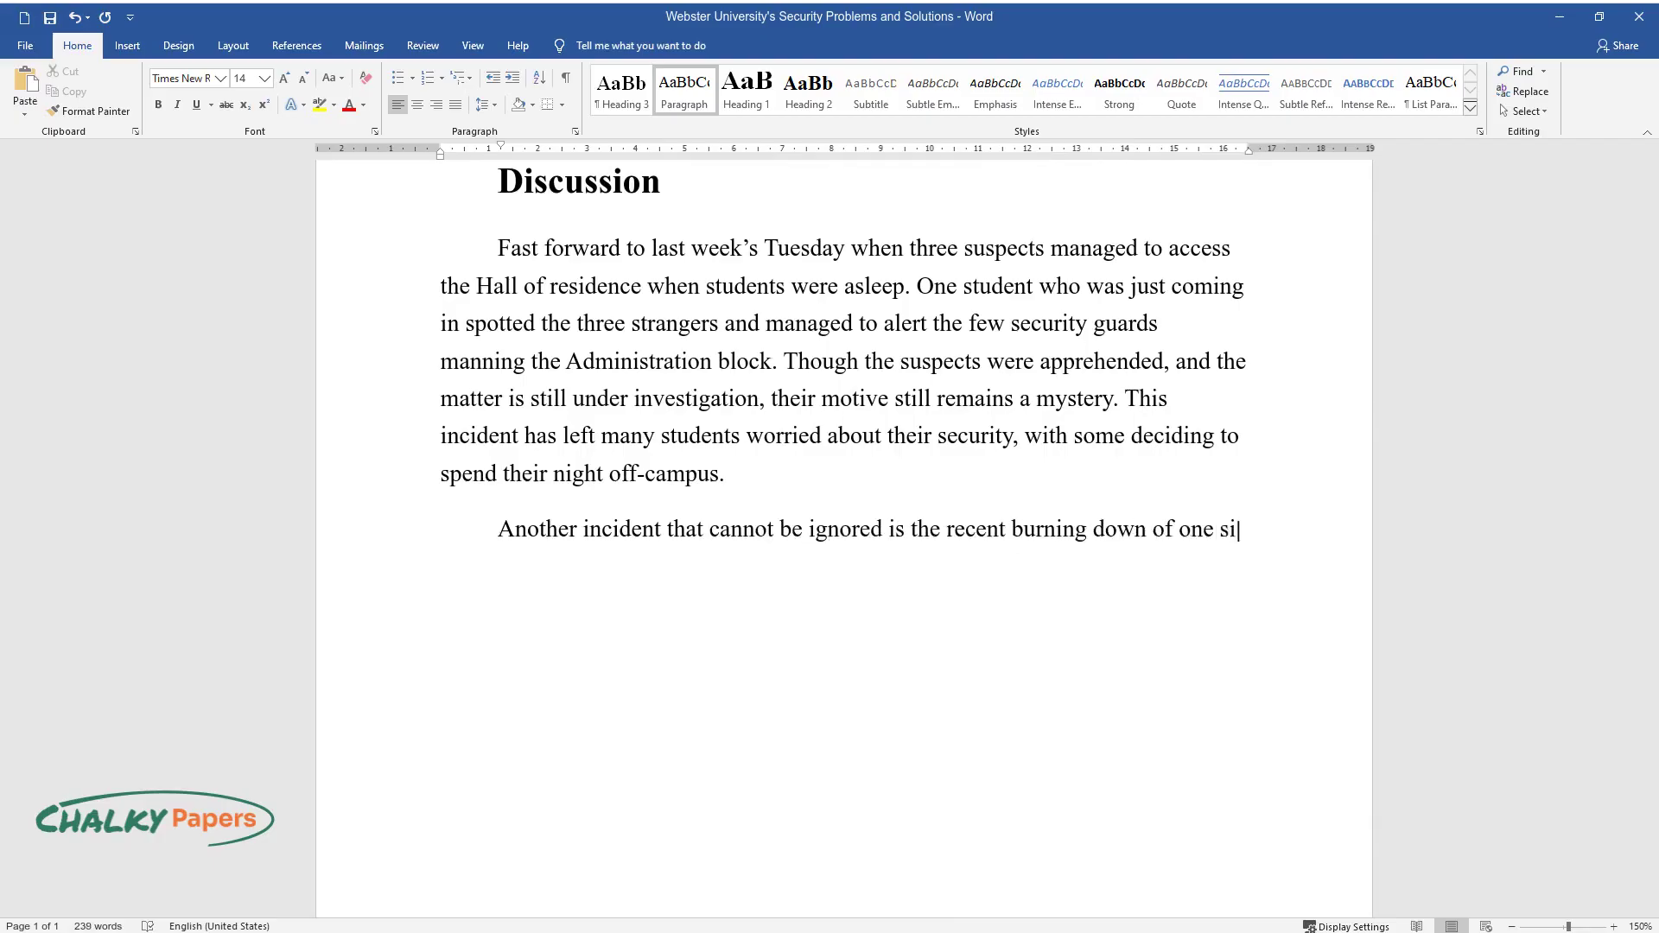
pyautogui.write('de of the library block. The univer')
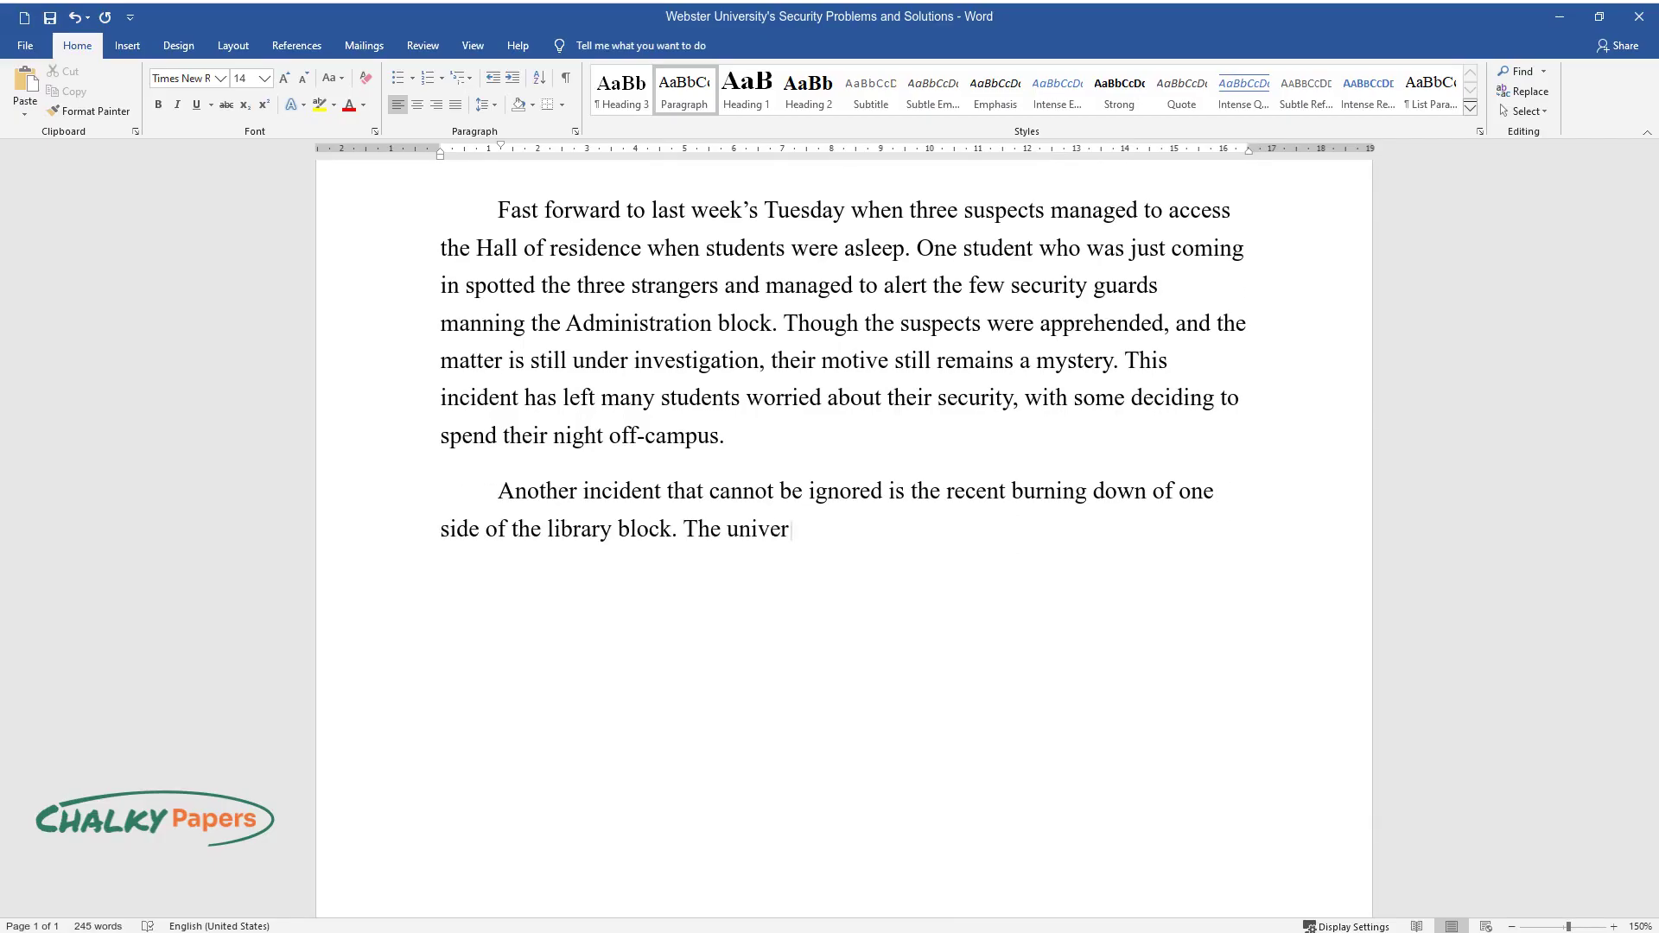
pyautogui.write('sity lost a lot of important books ')
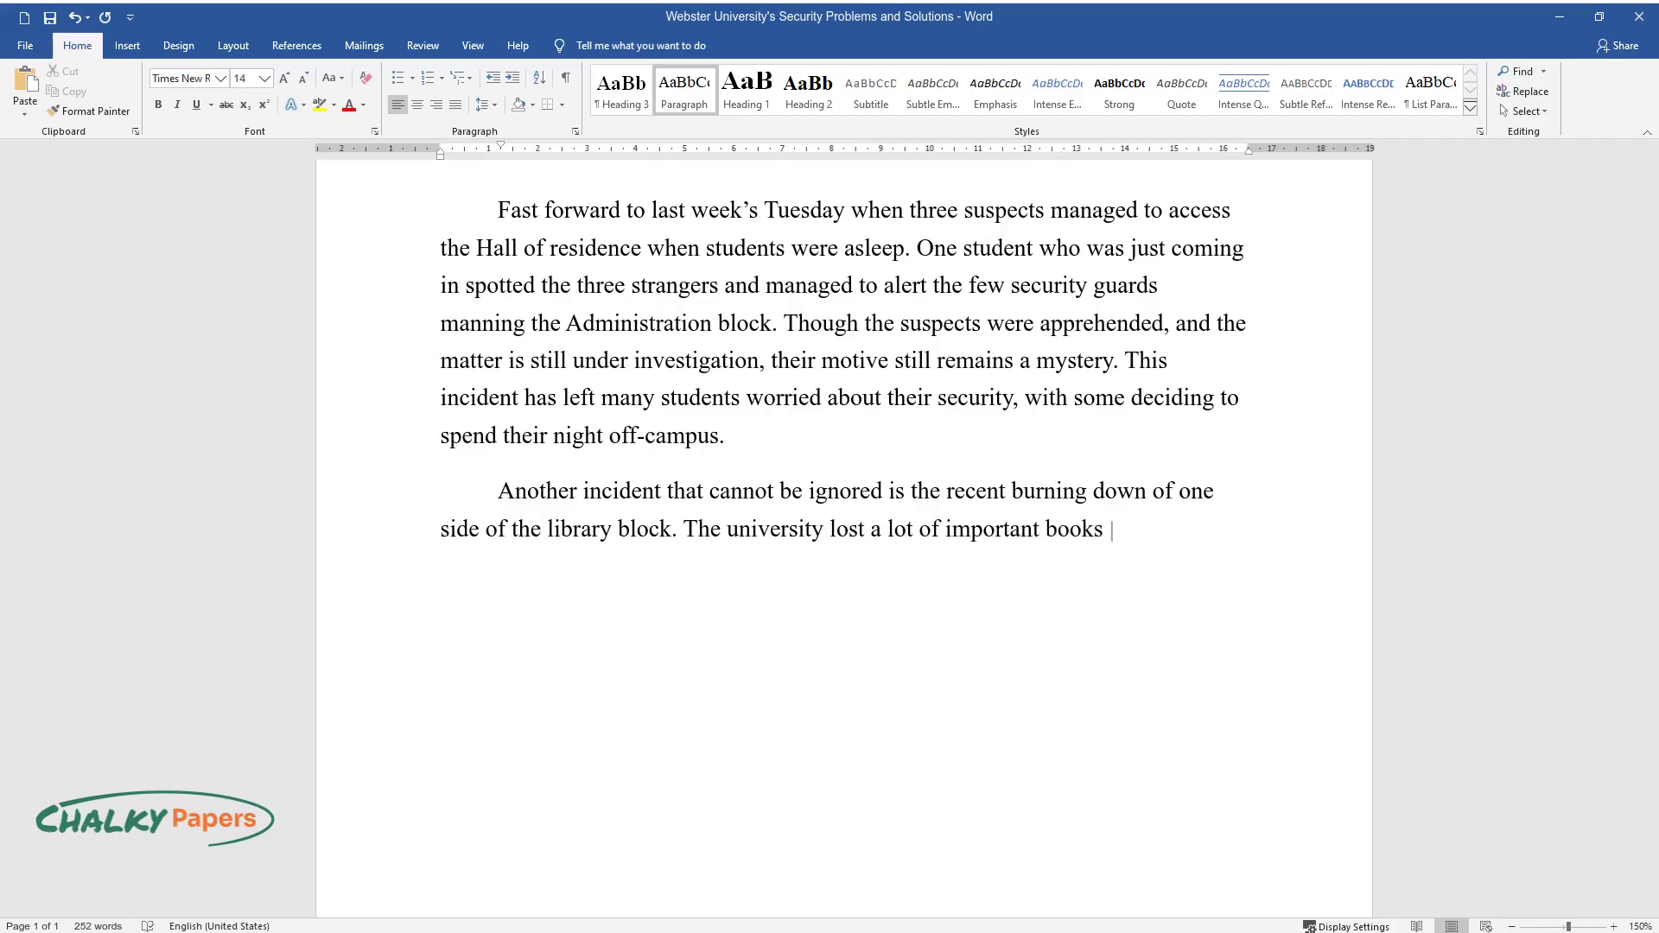
pyautogui.write('and other properties worth millions')
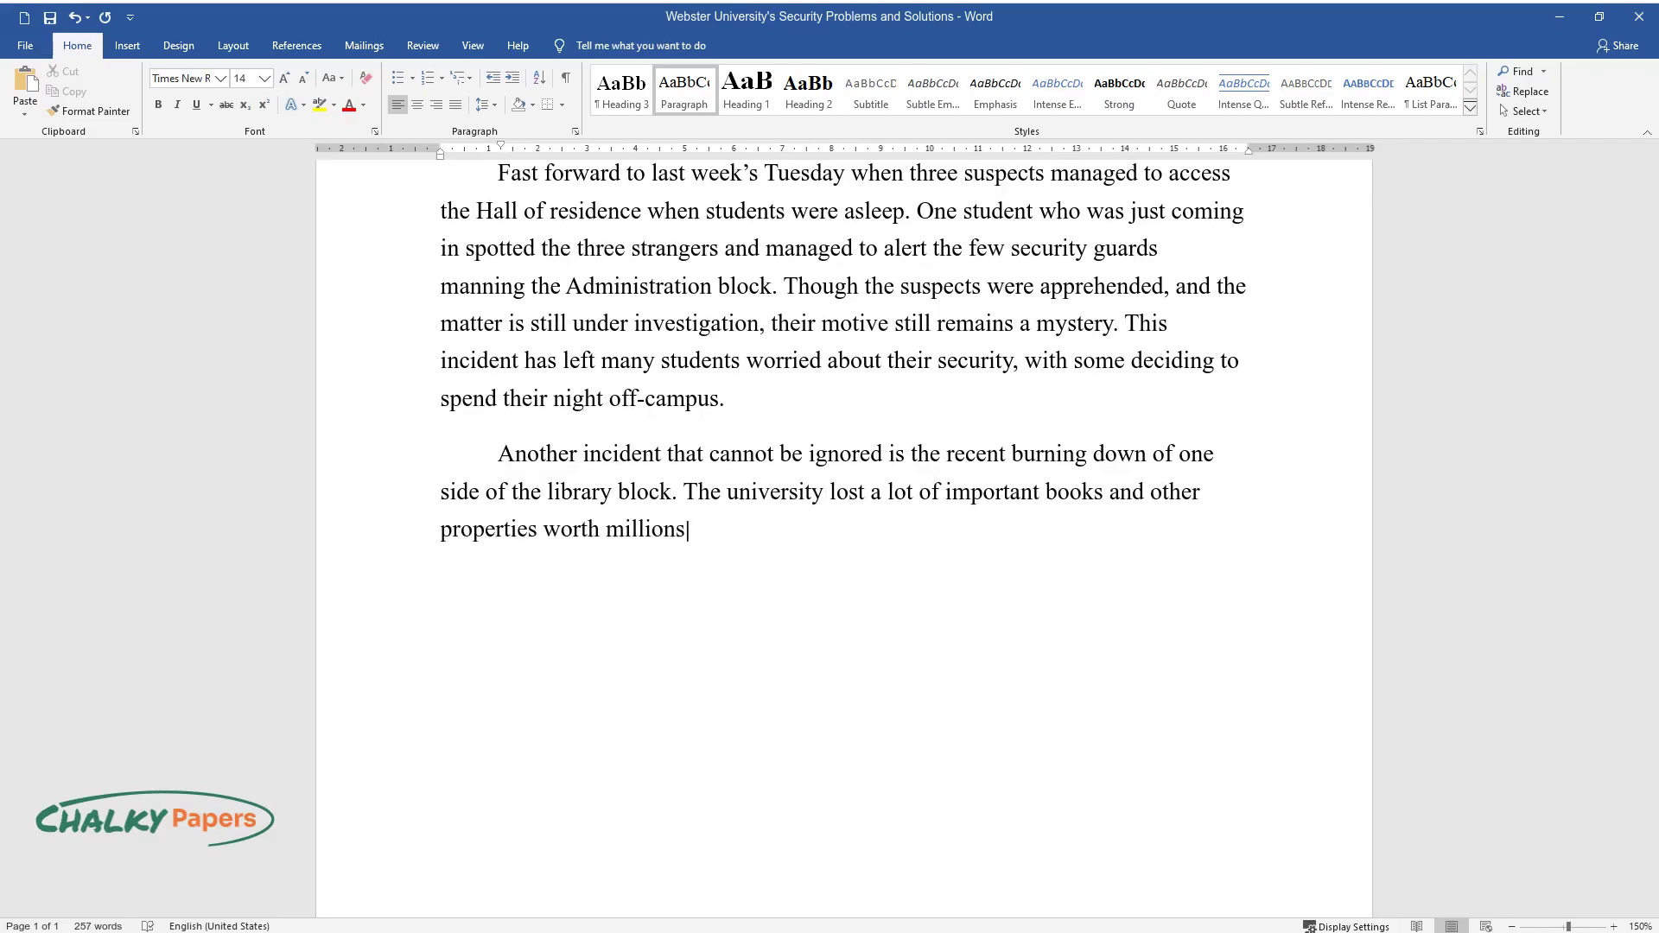
pyautogui.write(' of pounds. Initial investigation i')
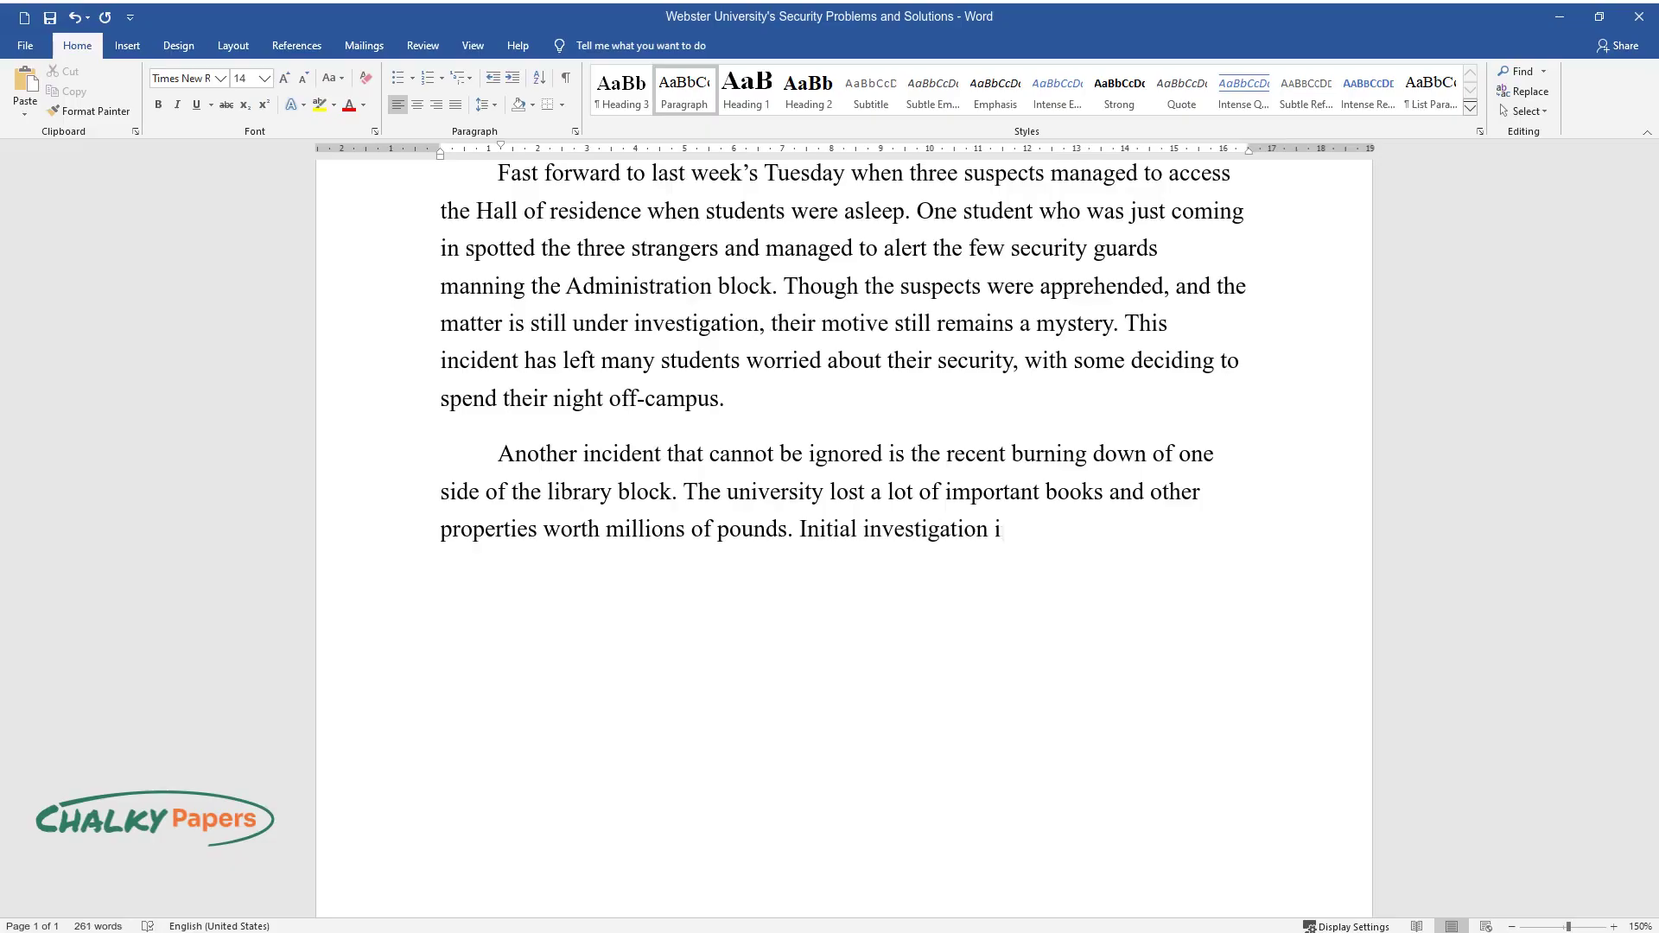
# Write that initial investigation indicated an electrical fault, but police concluded the block was torched by an arsonist "whose motives are yet to be known.".
pyautogui.write('ndicated that the fire was caused b')
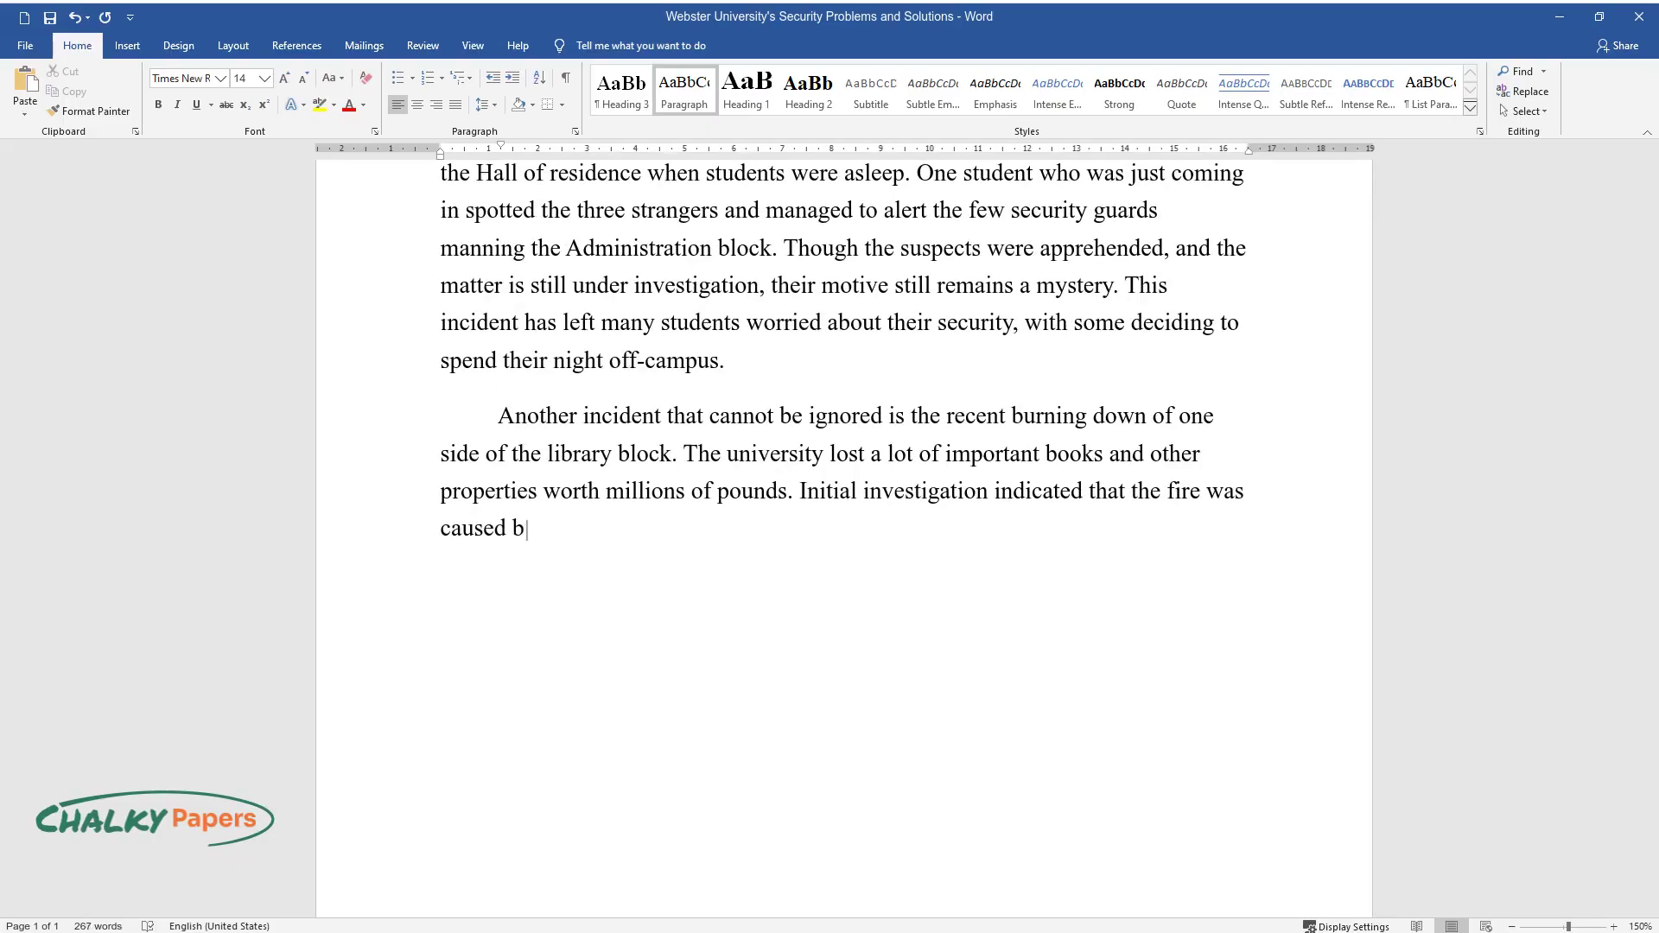
pyautogui.write('y an electrical fault but upon furth')
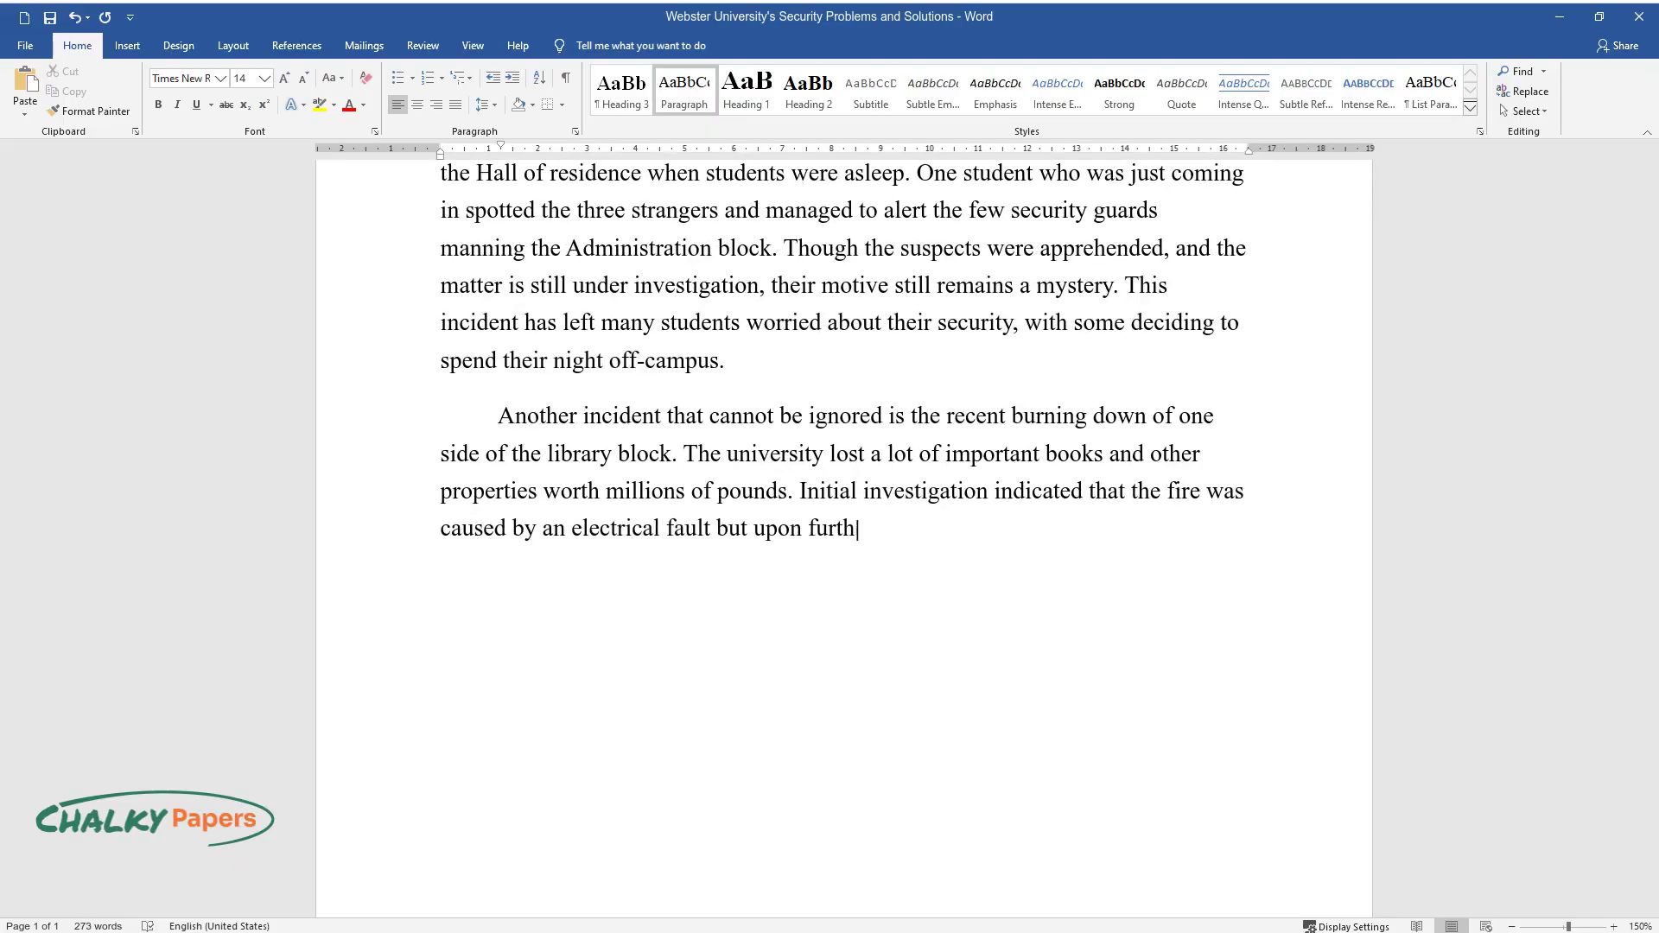
pyautogui.write('er investigation, the police conclu')
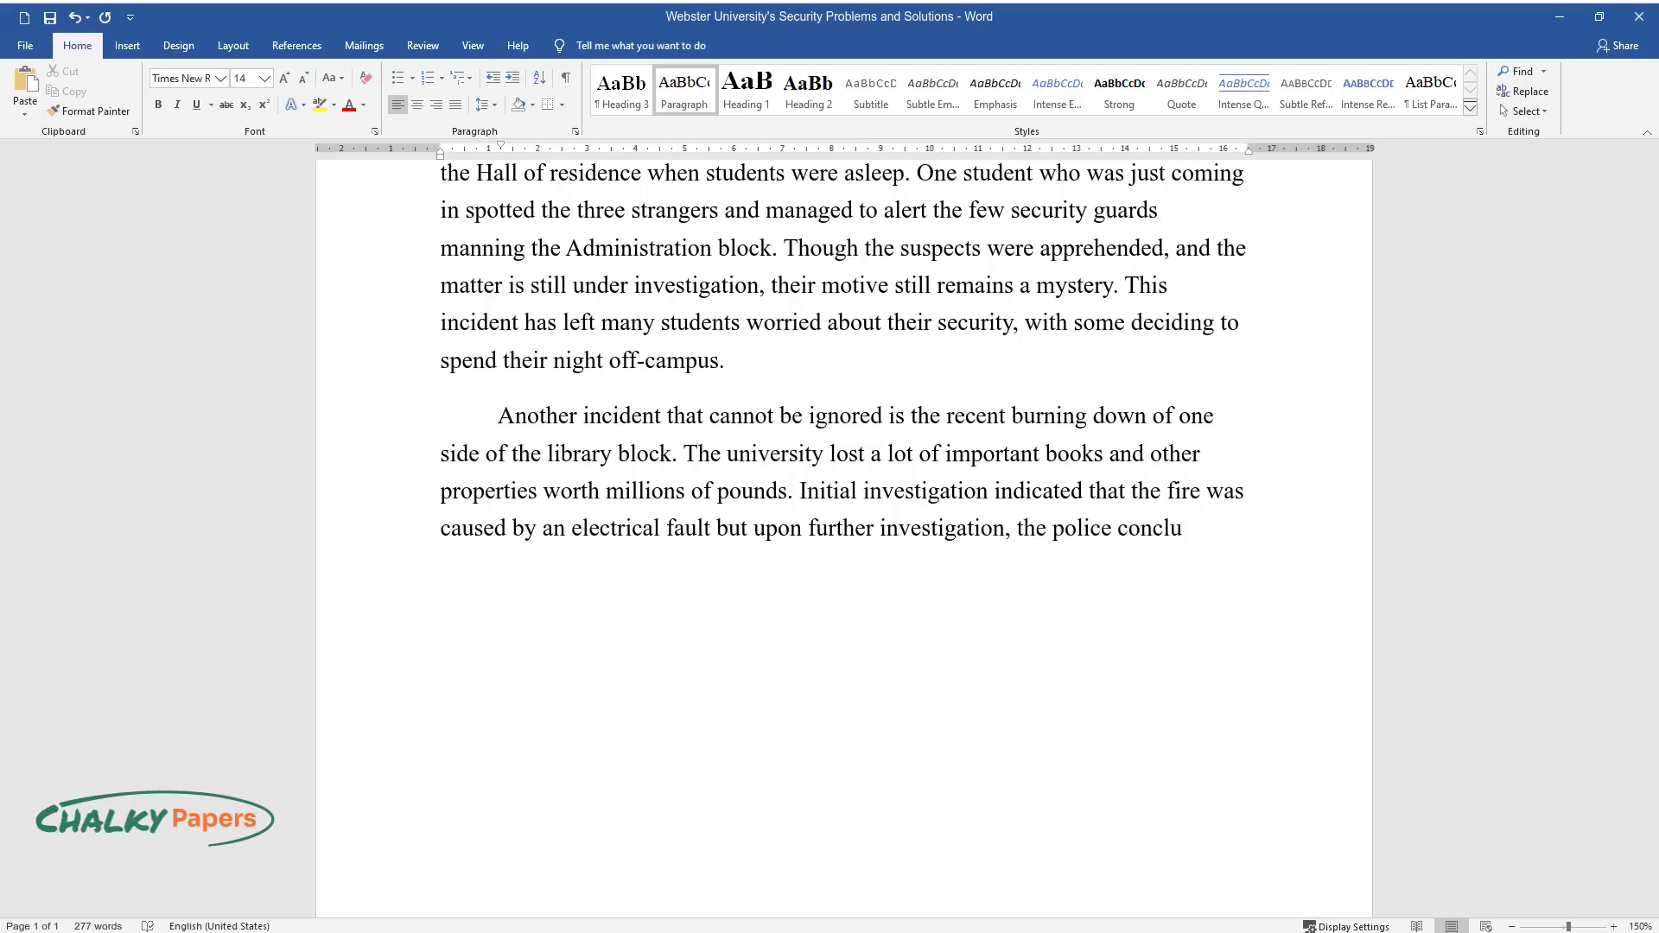
pyautogui.write('ded that the block was torched by a')
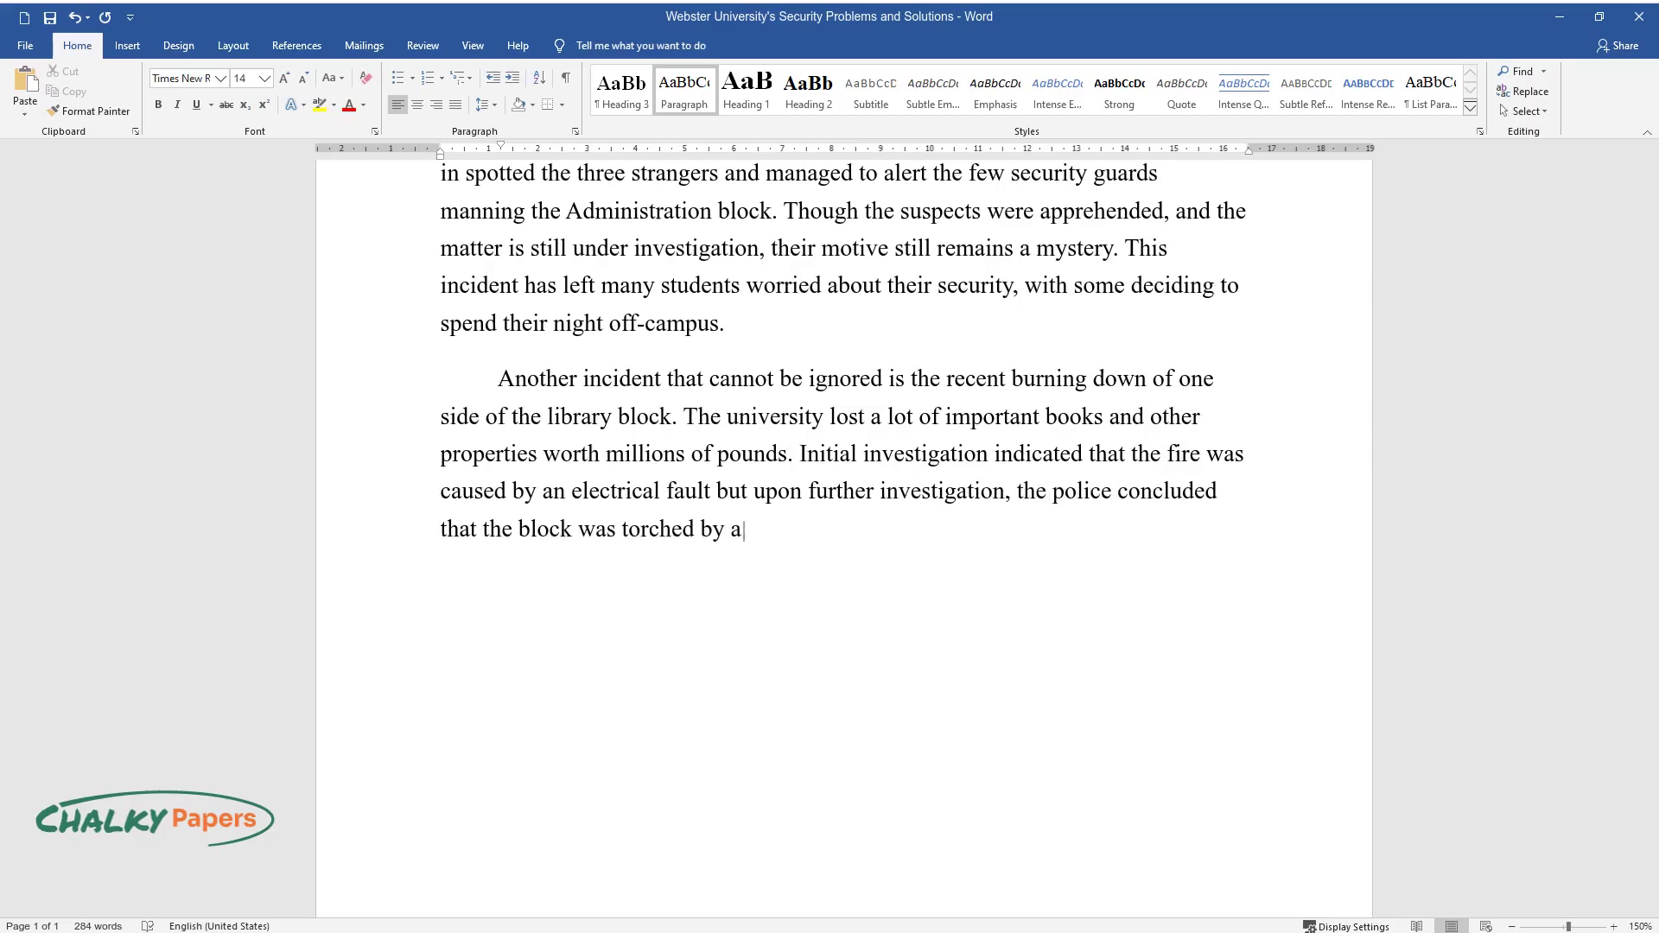
pyautogui.write('n arsonist whose motives are yet to')
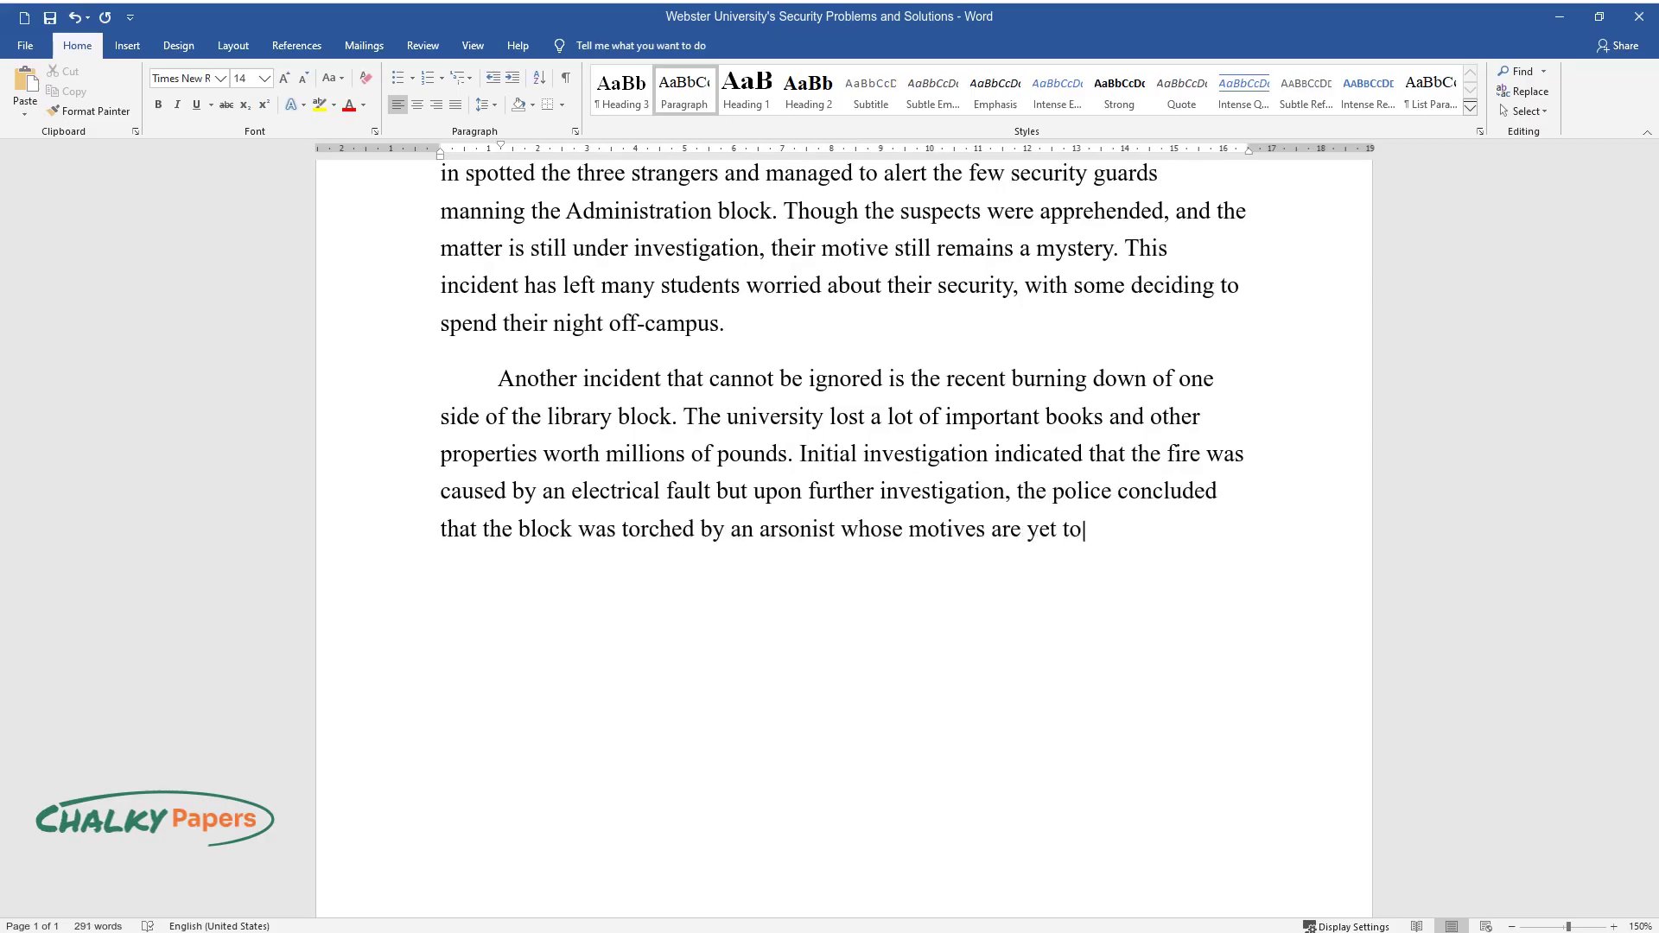
# Close the library paragraph with "The police have few vital clues and leads, and they are likely to be arrested soon." and begin a new paragraph.
pyautogui.write(' be known. The police have few vita')
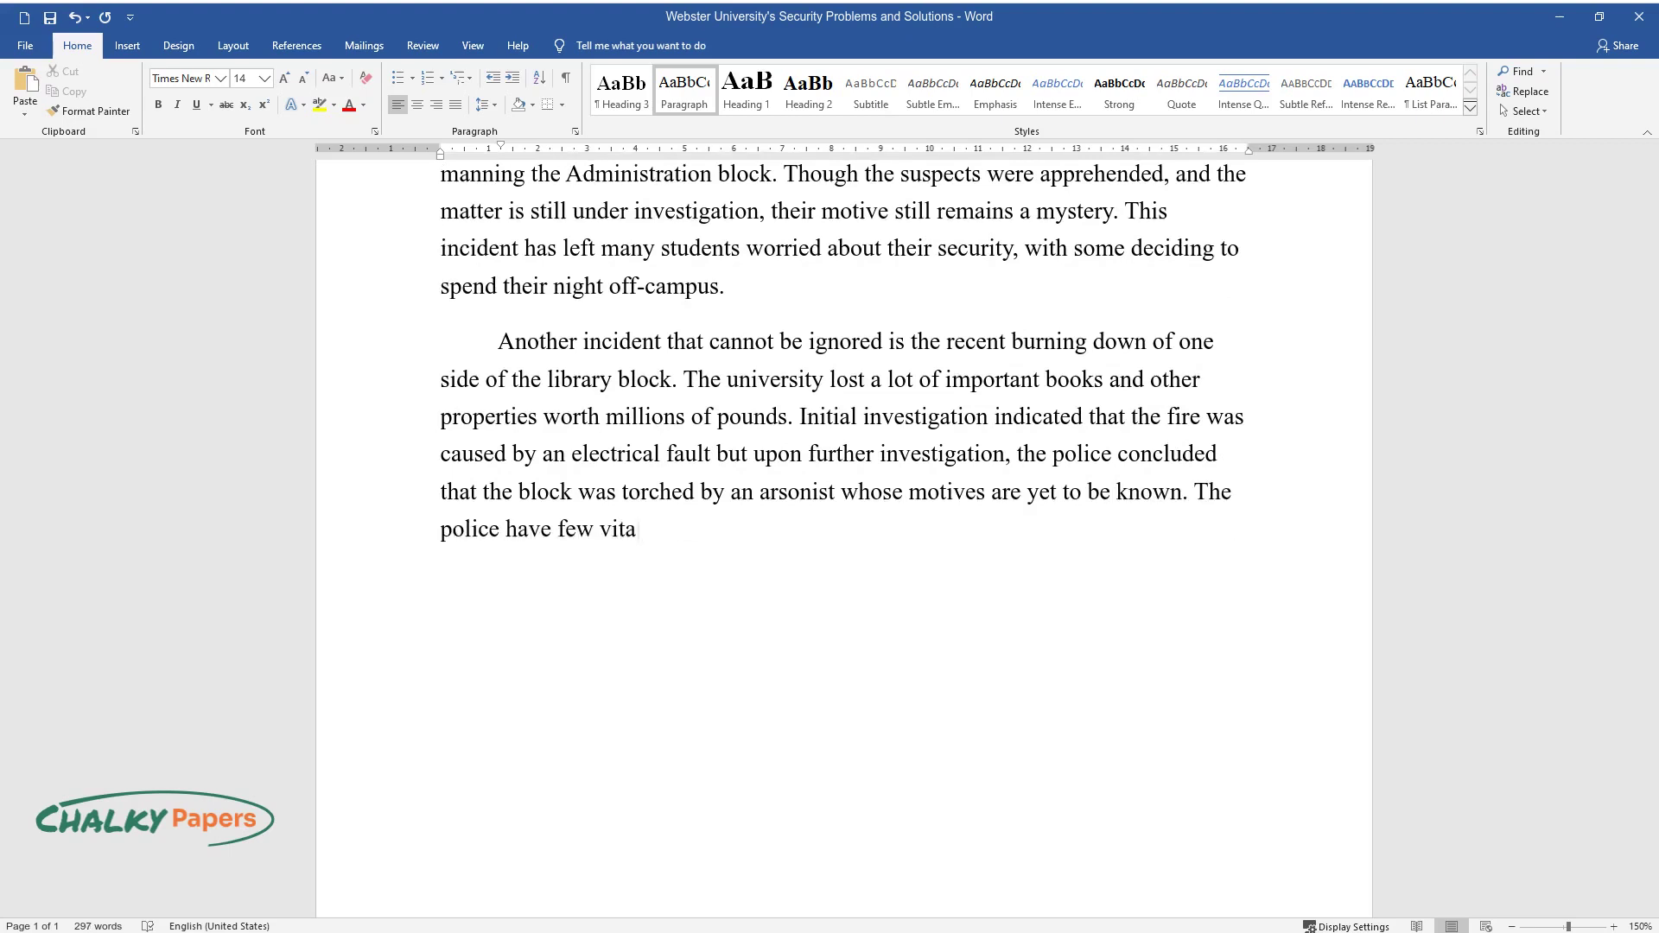
pyautogui.write('l clues and leads, and they are lik')
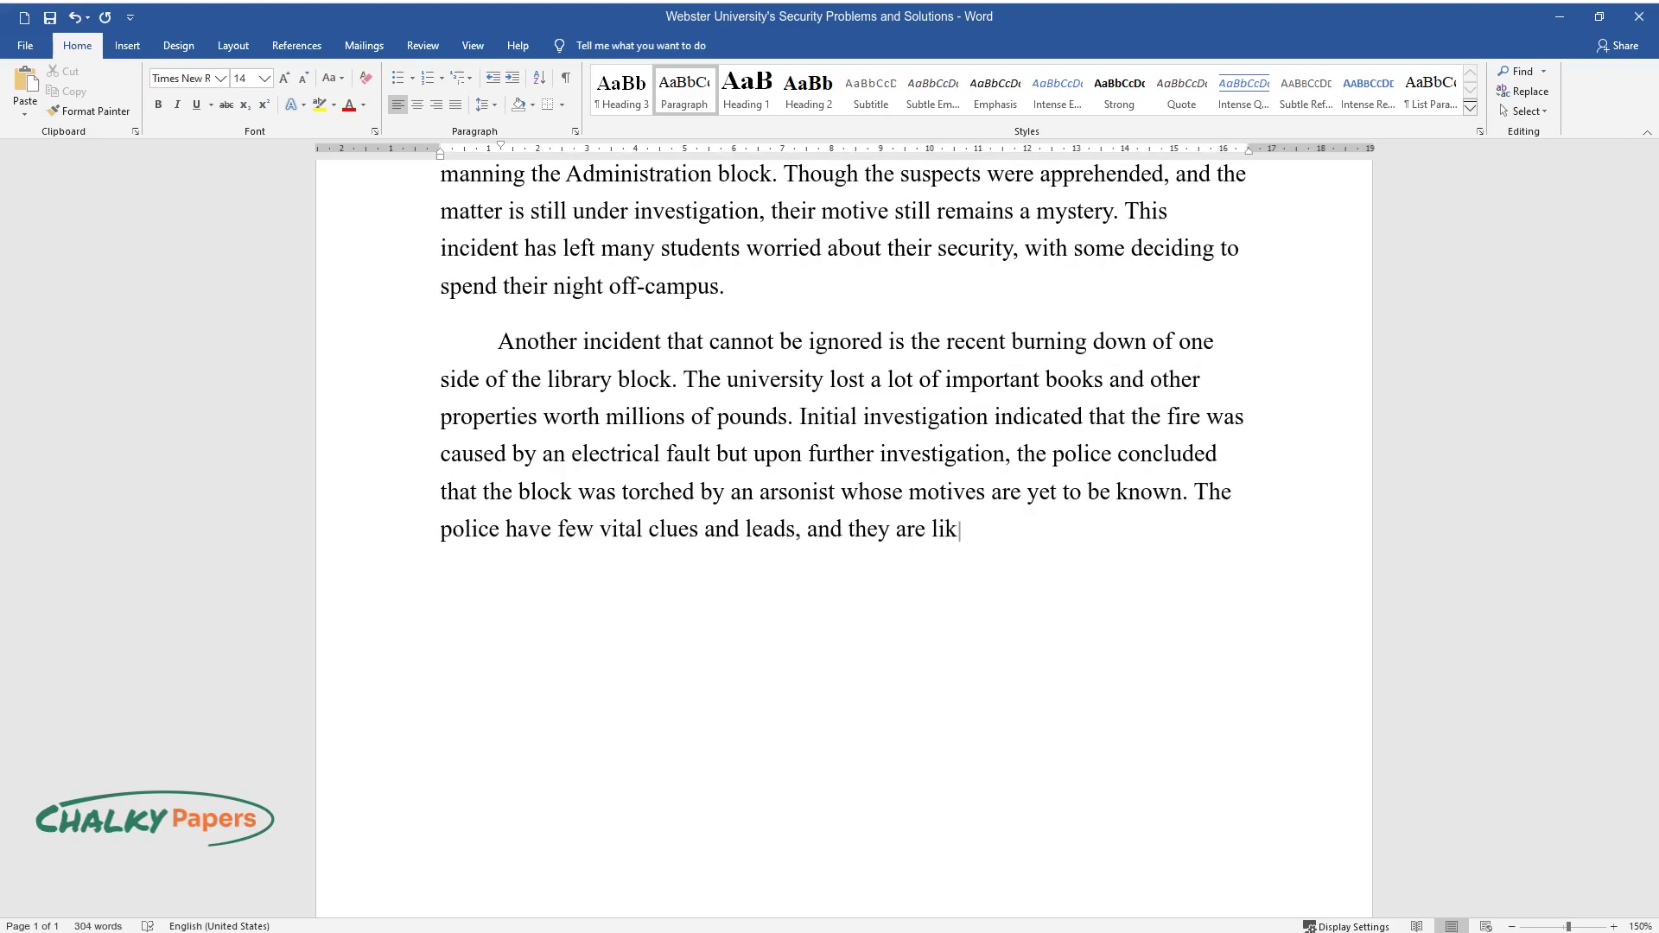
pyautogui.write('ely to be arrested soon.')
pyautogui.press('Return')
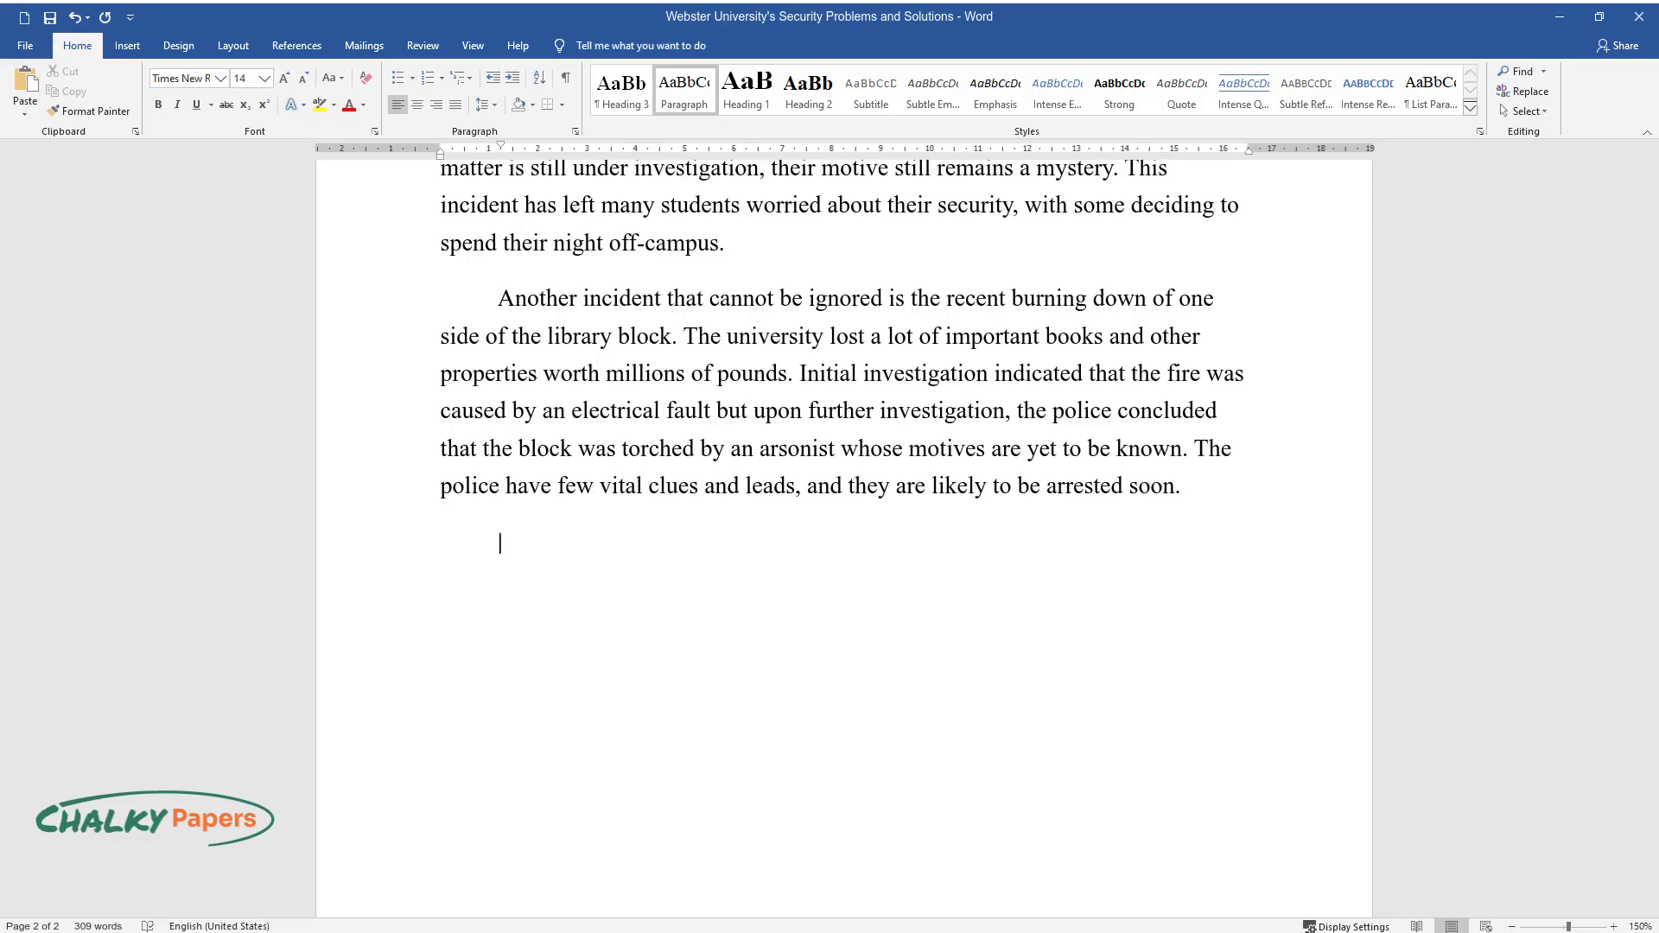
# Start the paragraph with "Such security incidents occurring within one month cannot be just wished away." and cite a recent university survey showing many students are worried.
pyautogui.write('Such security incidents ')
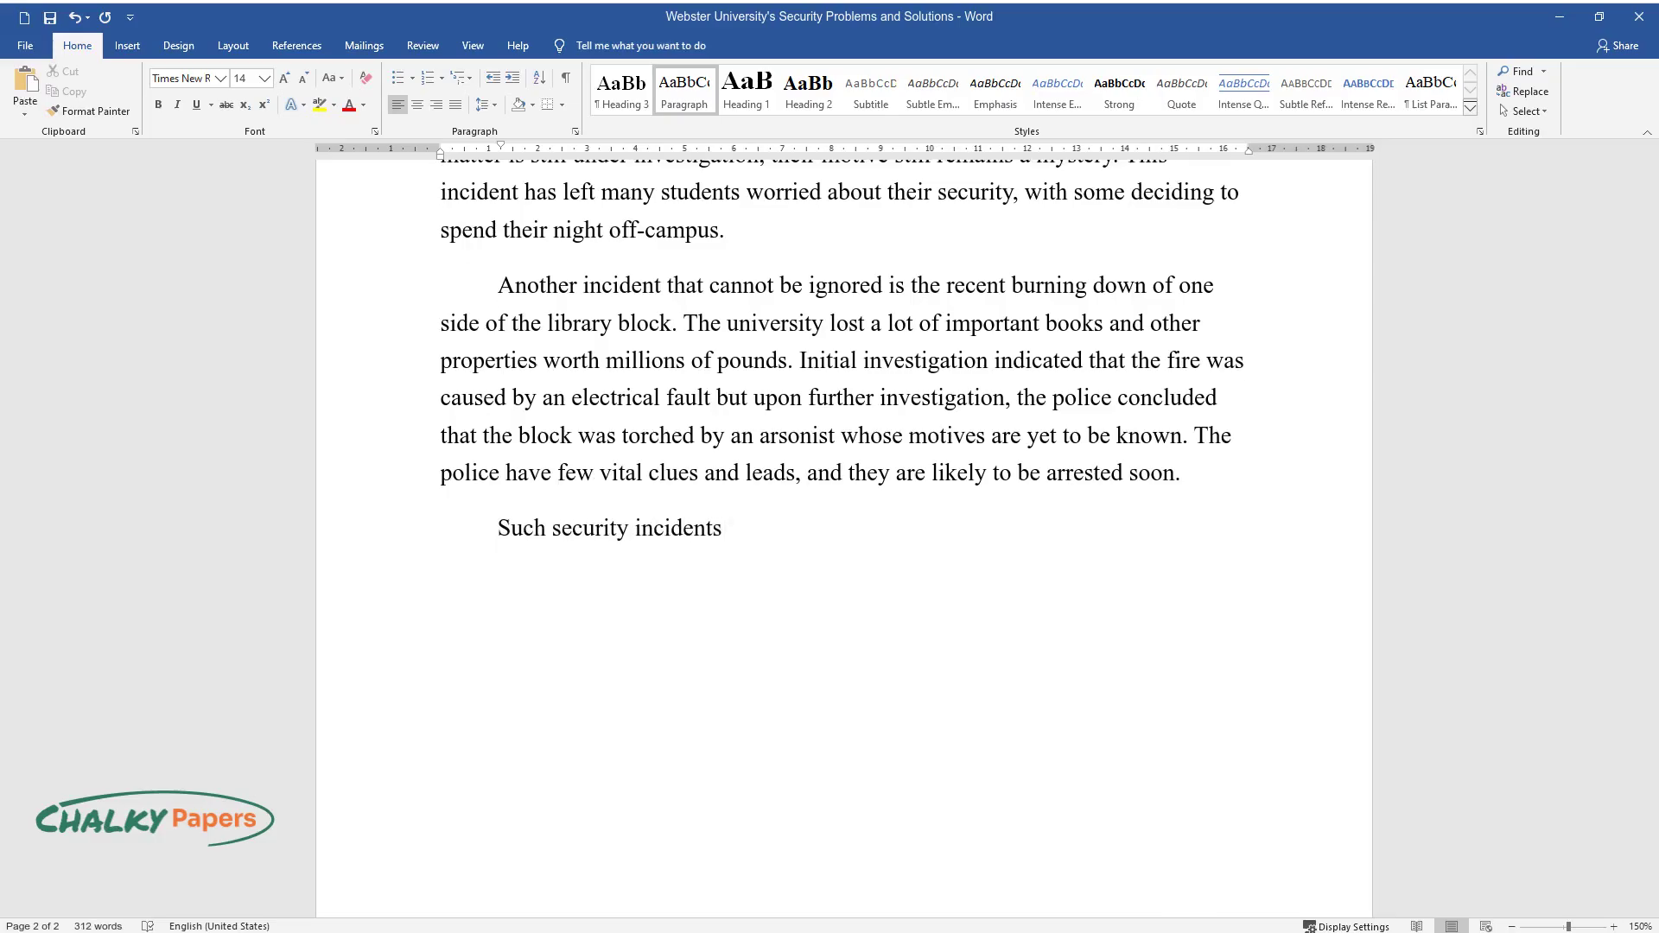
pyautogui.write('occurring within one month cannot be j')
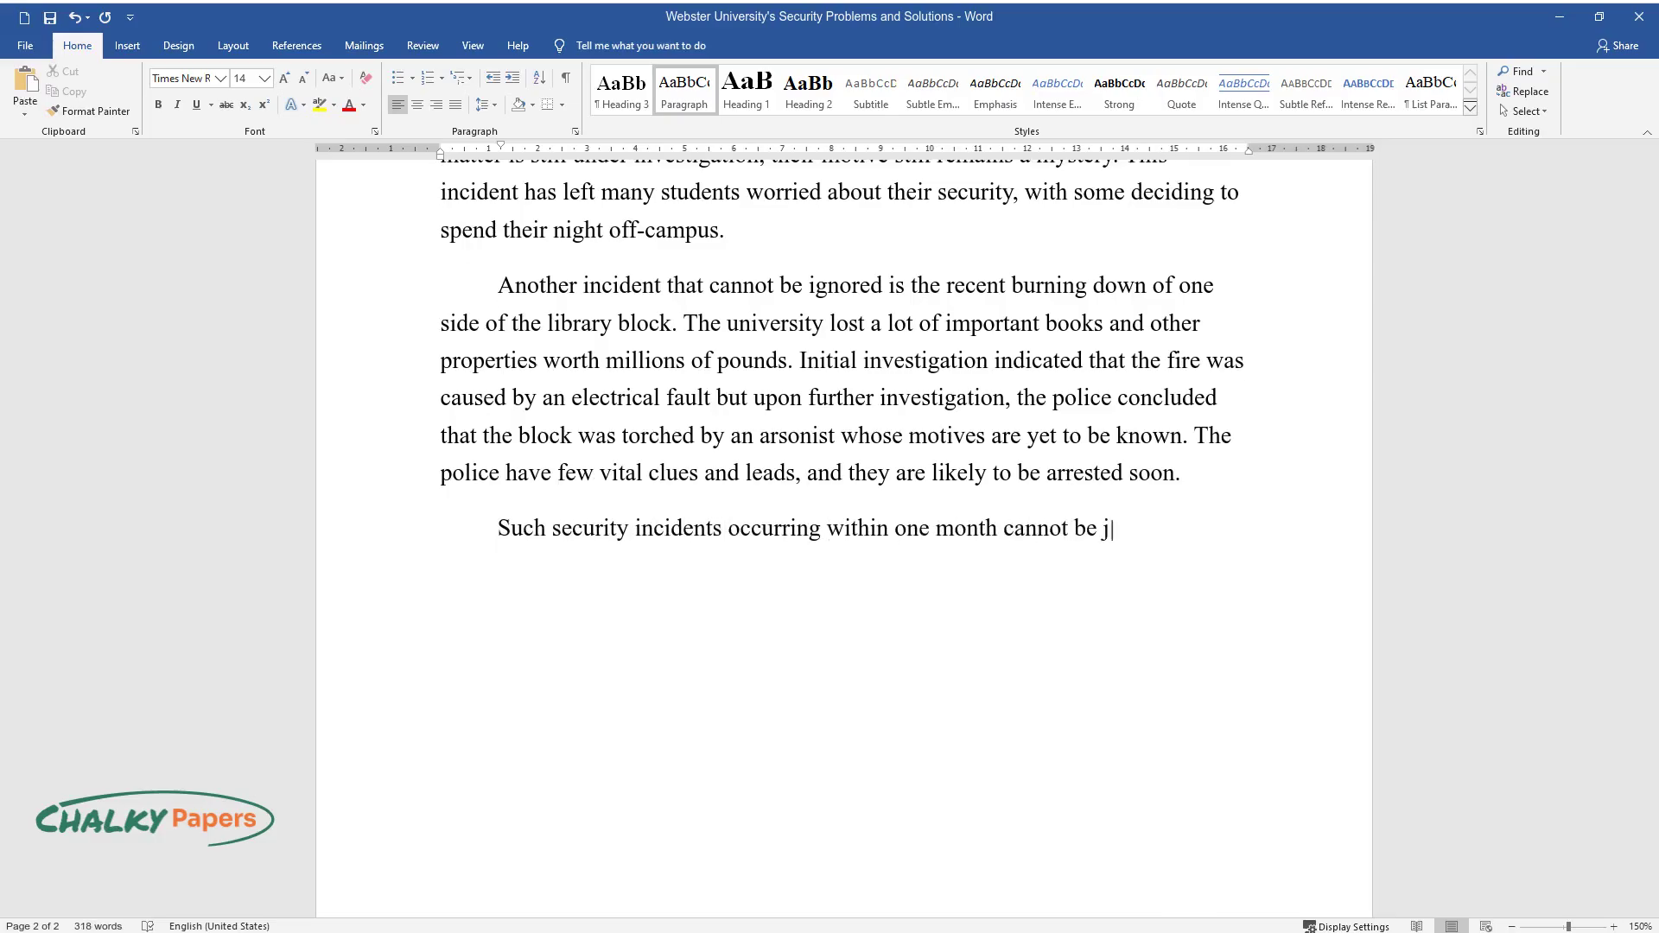
pyautogui.write('ust wished away. A recent survey carried aroun')
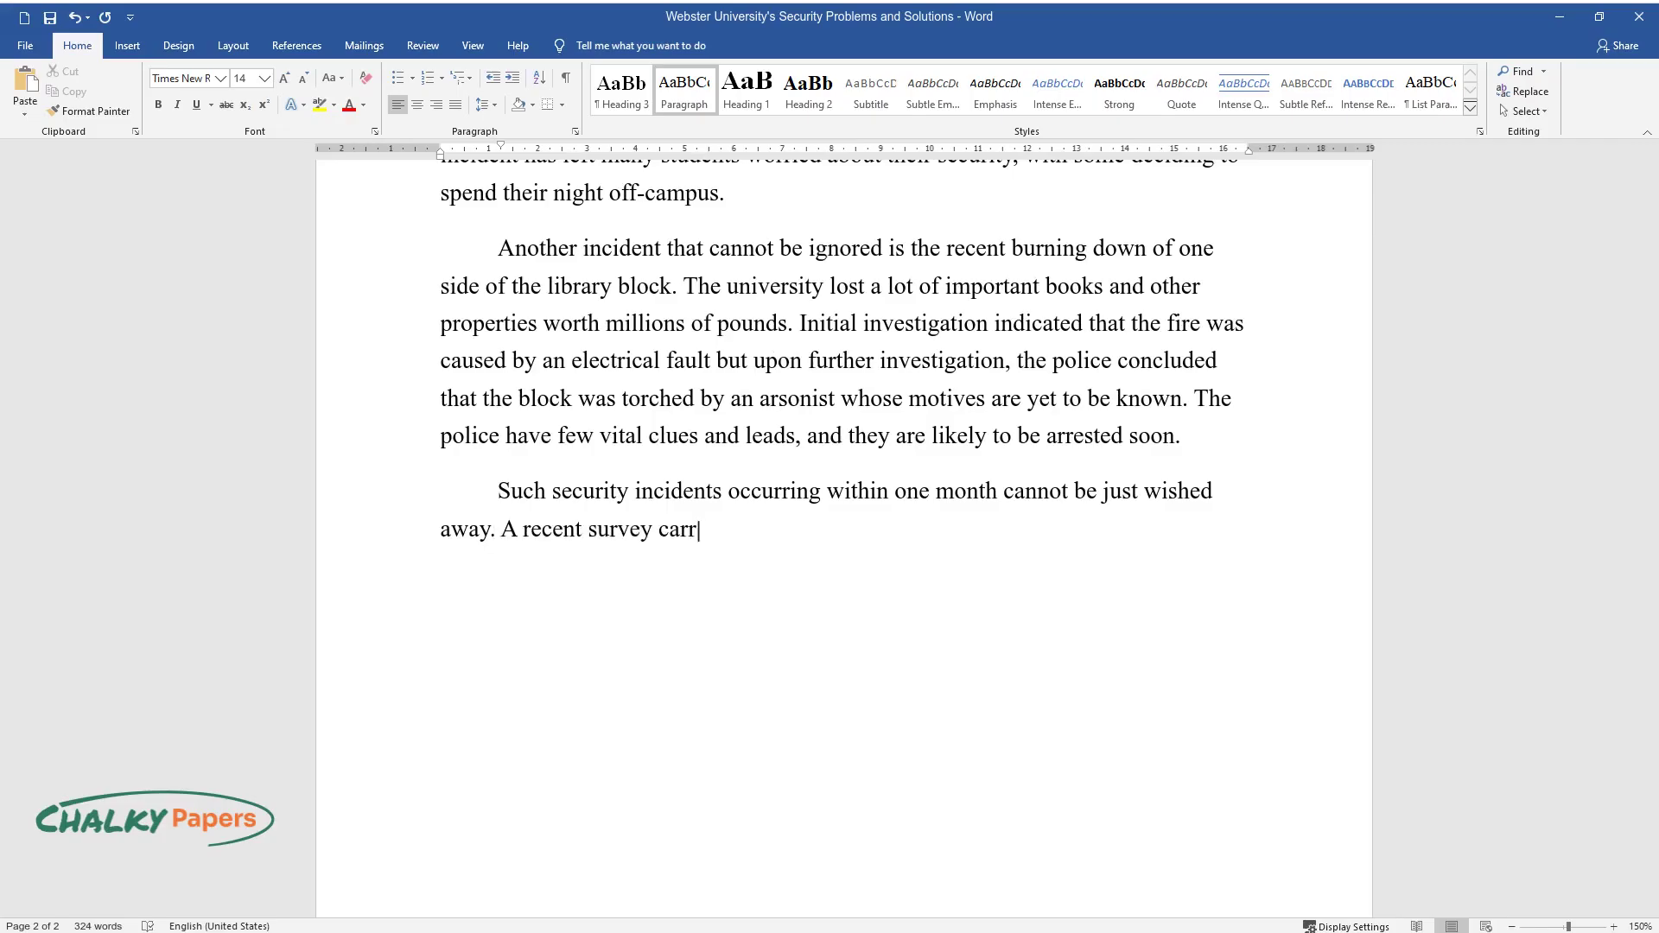
pyautogui.write('d the university shows that')
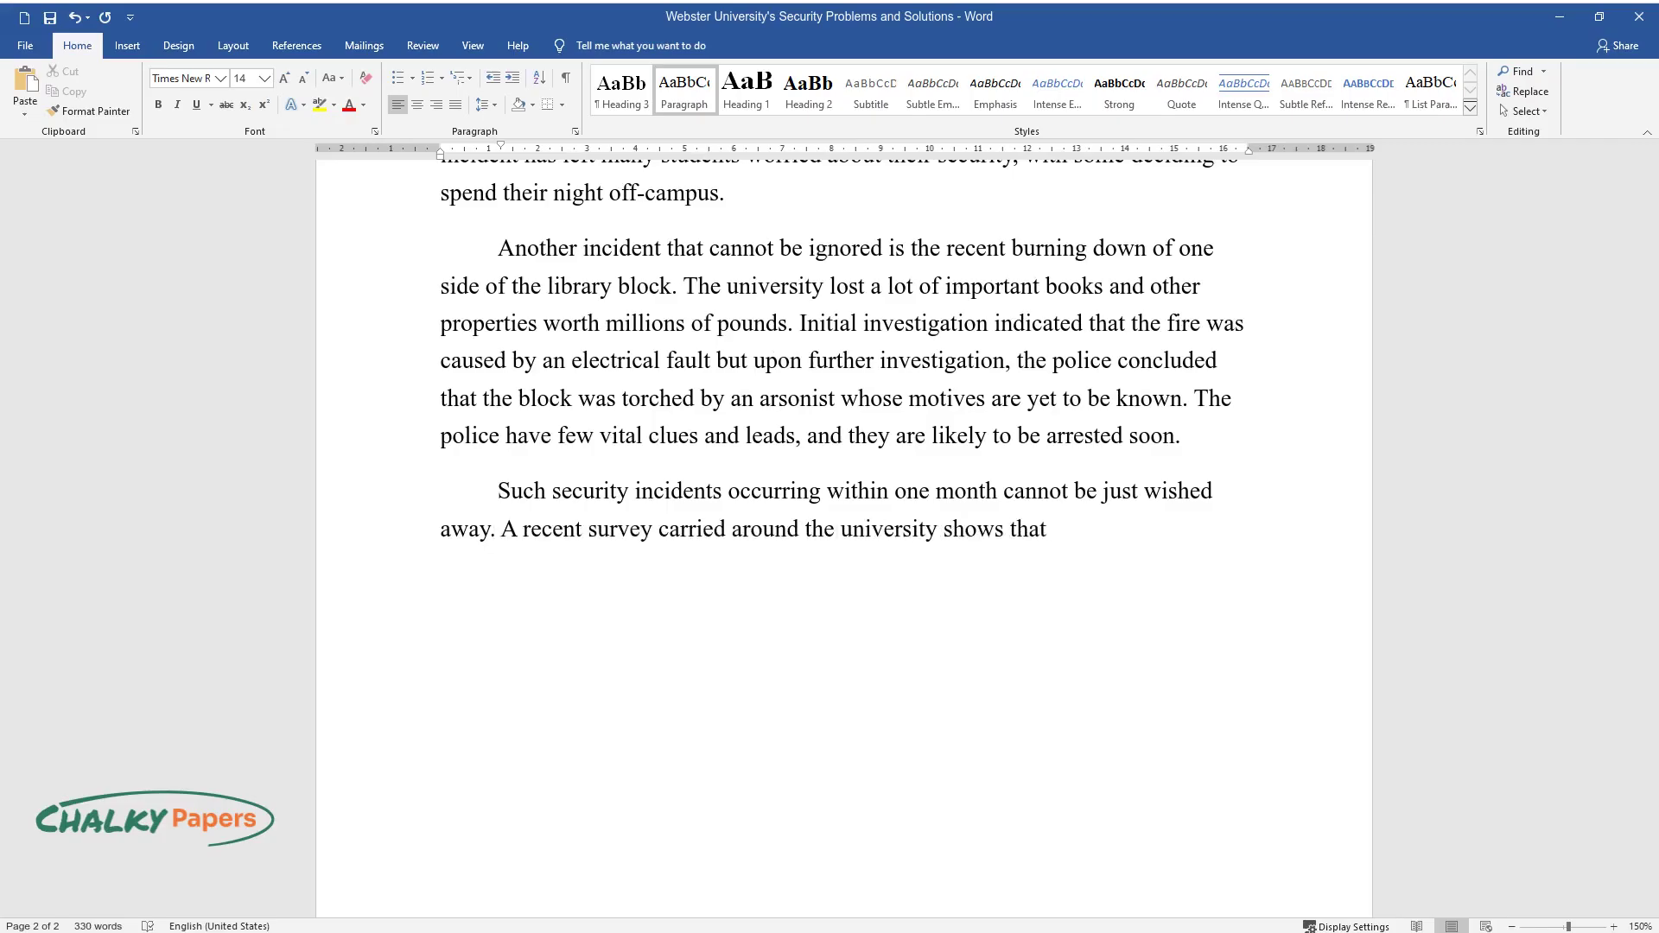
pyautogui.write(' many students are worried about their')
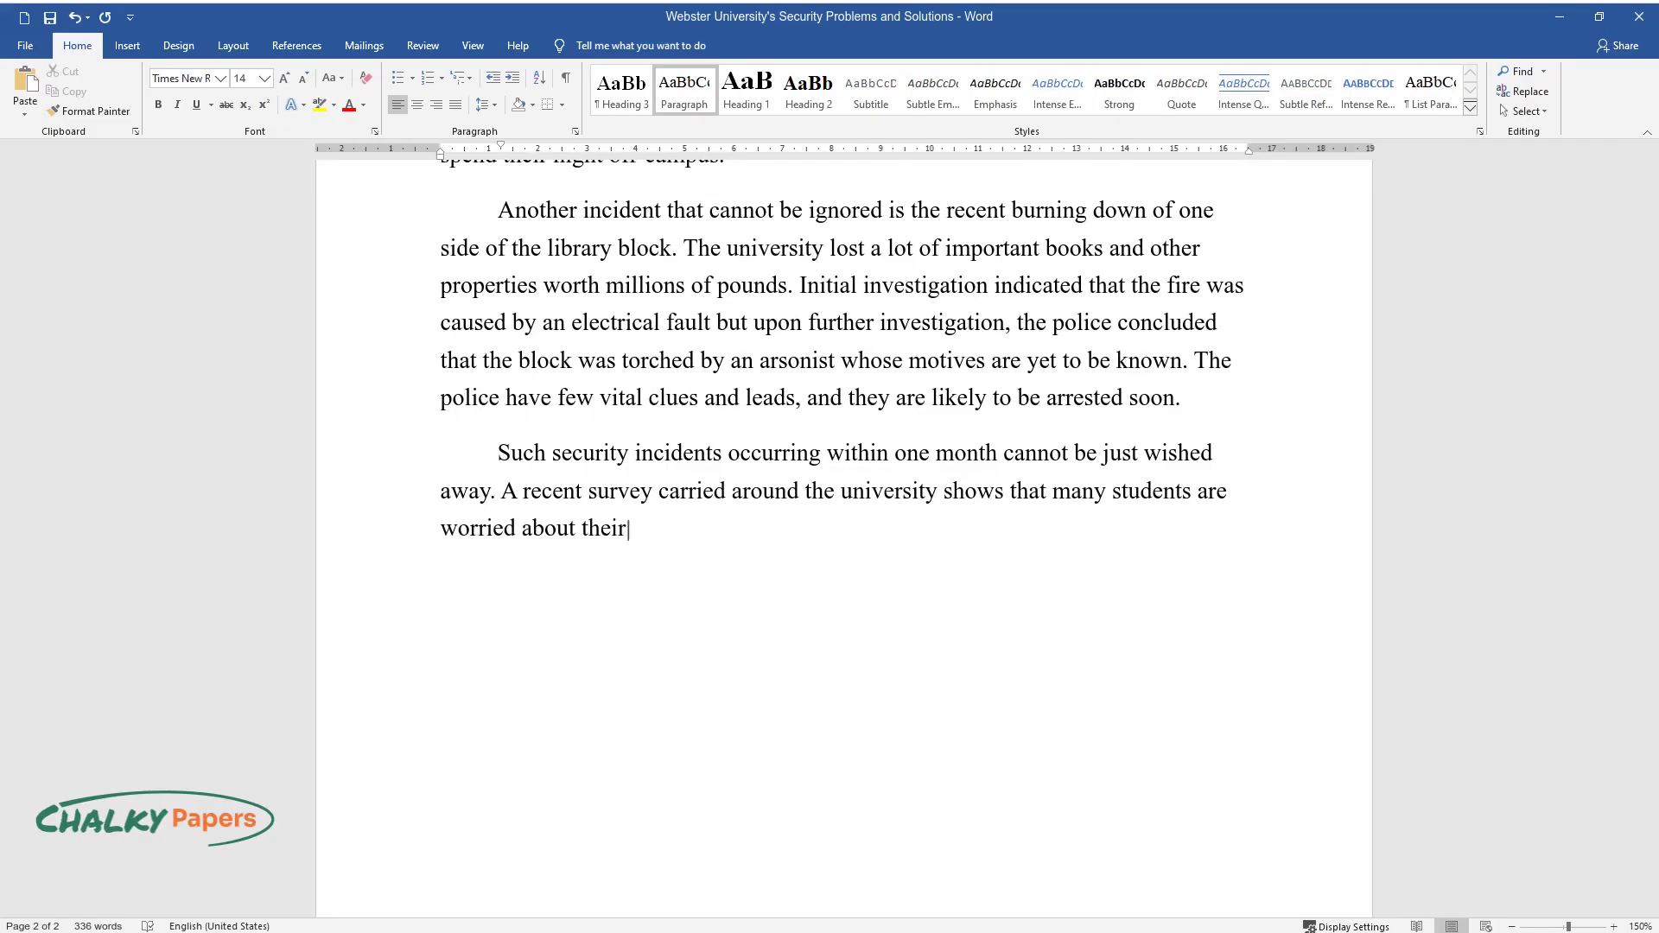
# Add that the majority feel the University administration "has not taken adequate security measures that guarantee 24 hours a day, security to students and properties.".
pyautogui.write(' security with the majority feeling t')
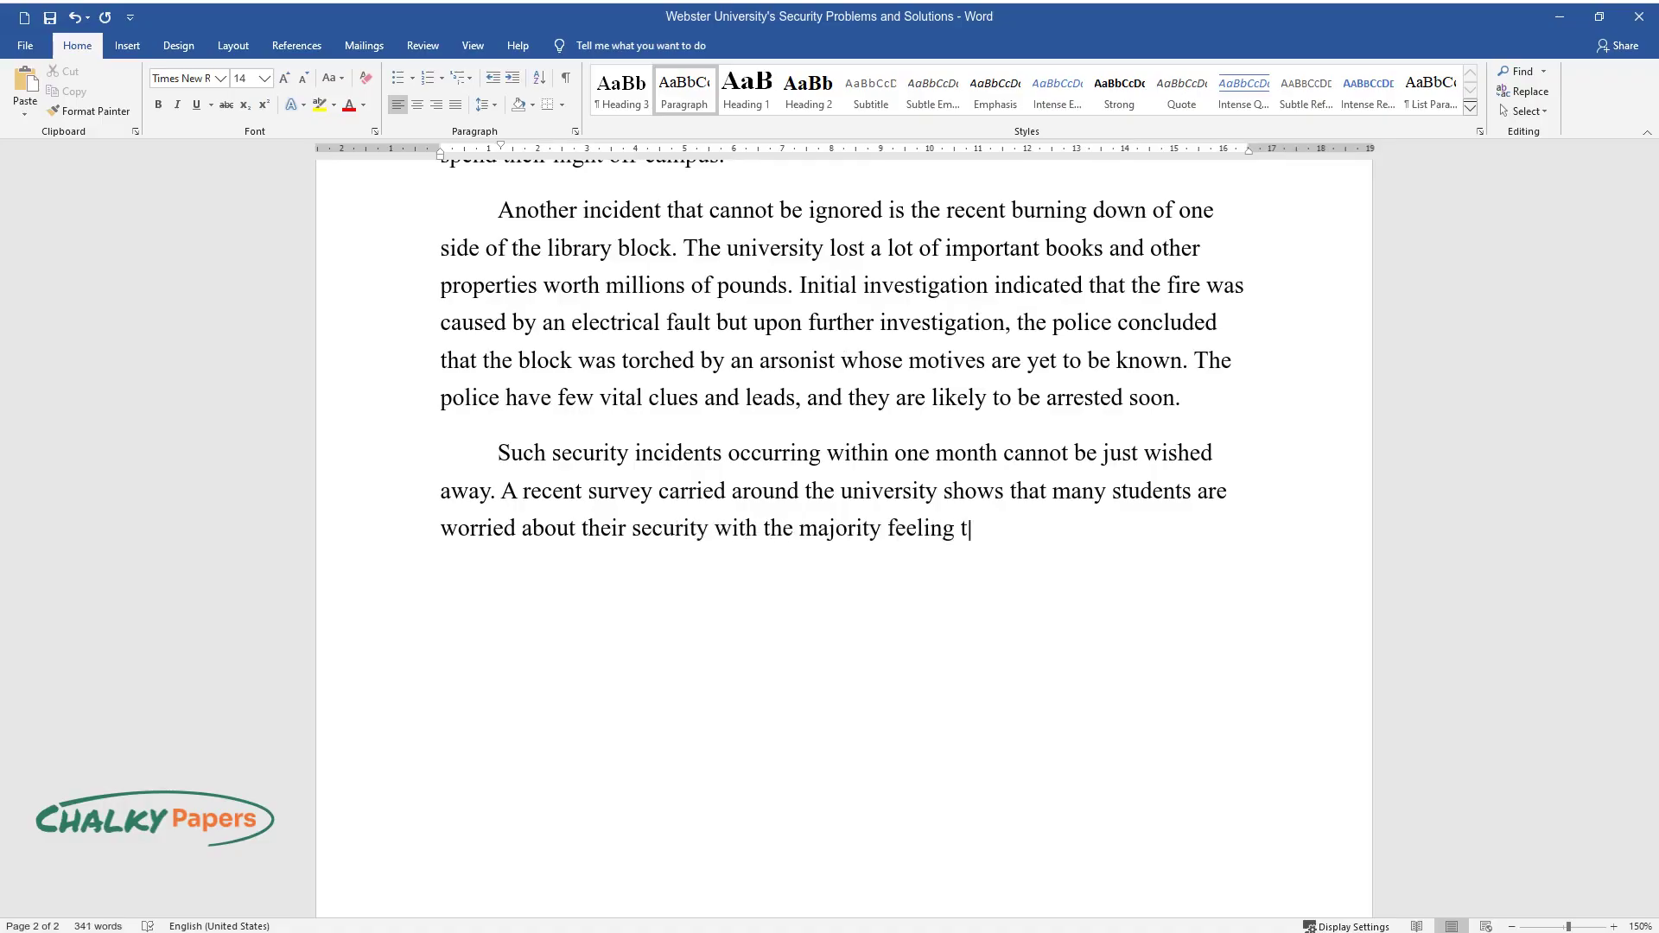
pyautogui.write('hat the University administration has')
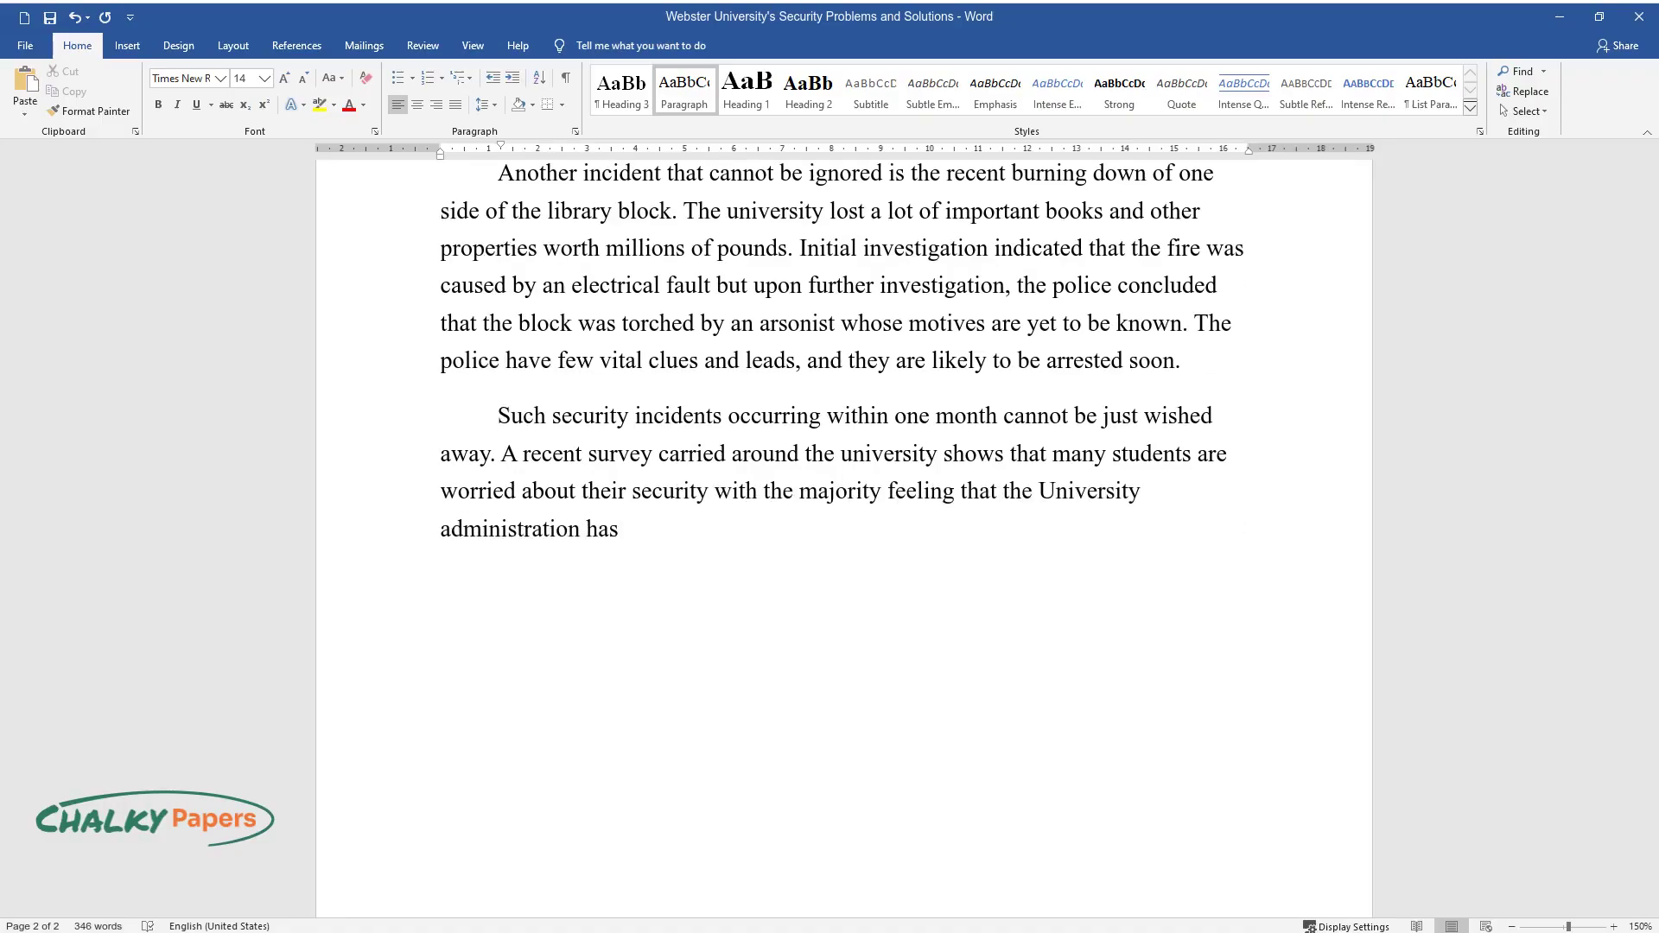
pyautogui.write(' not taken adequate security measures')
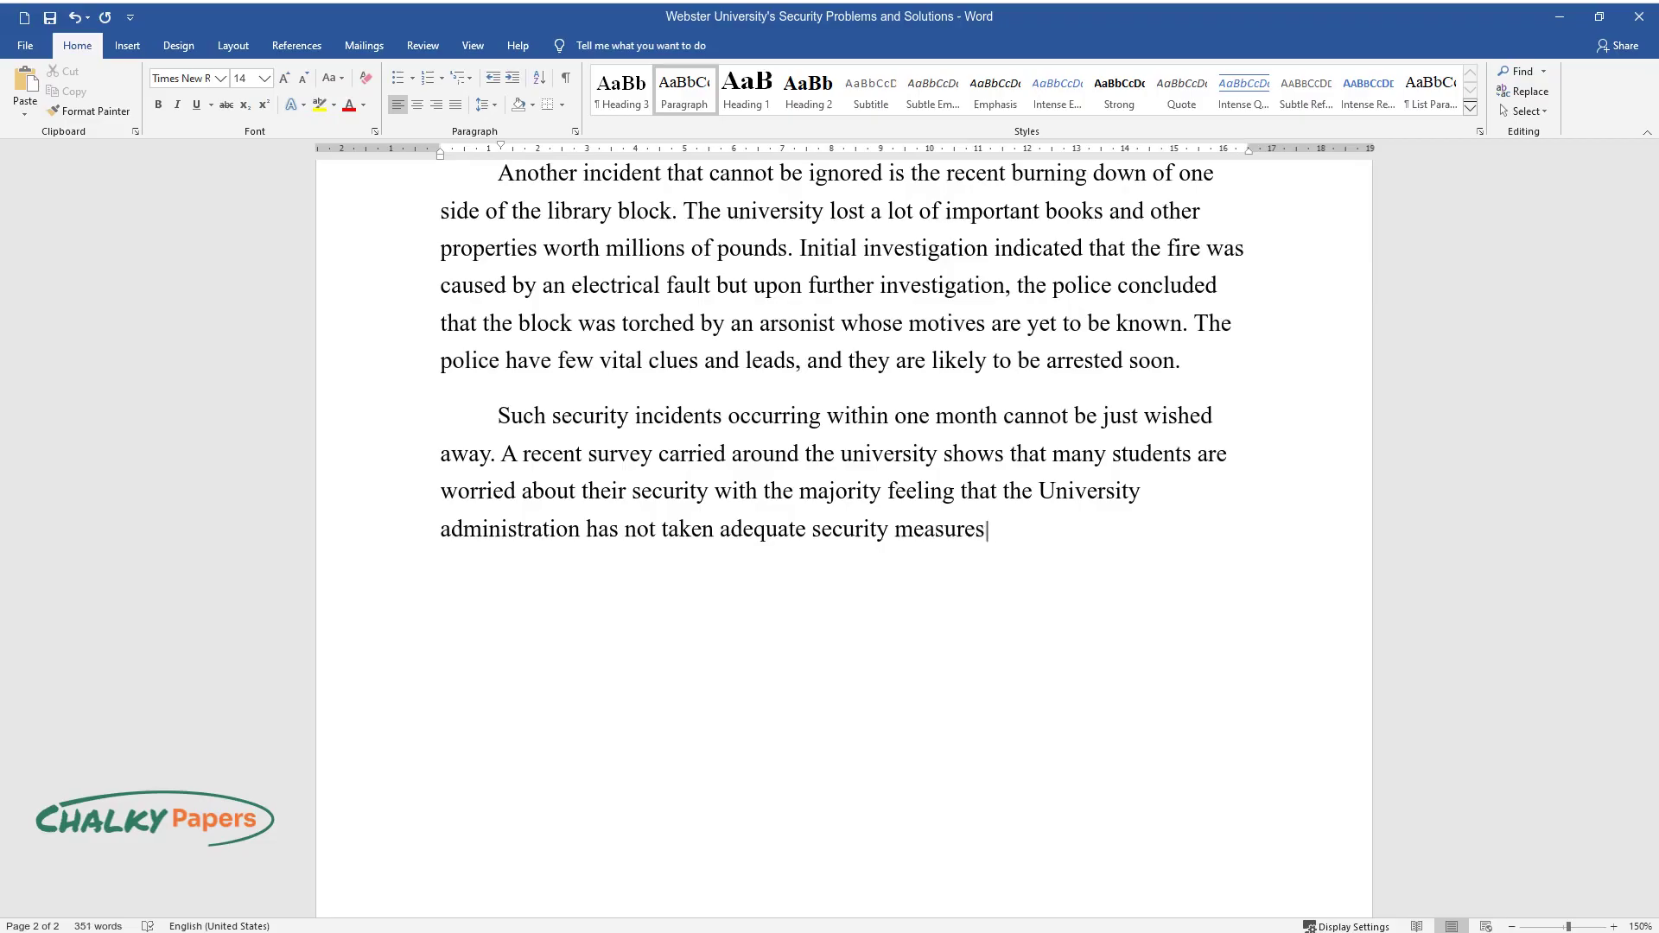
pyautogui.write(' that guarantee 24 hours a day, secur')
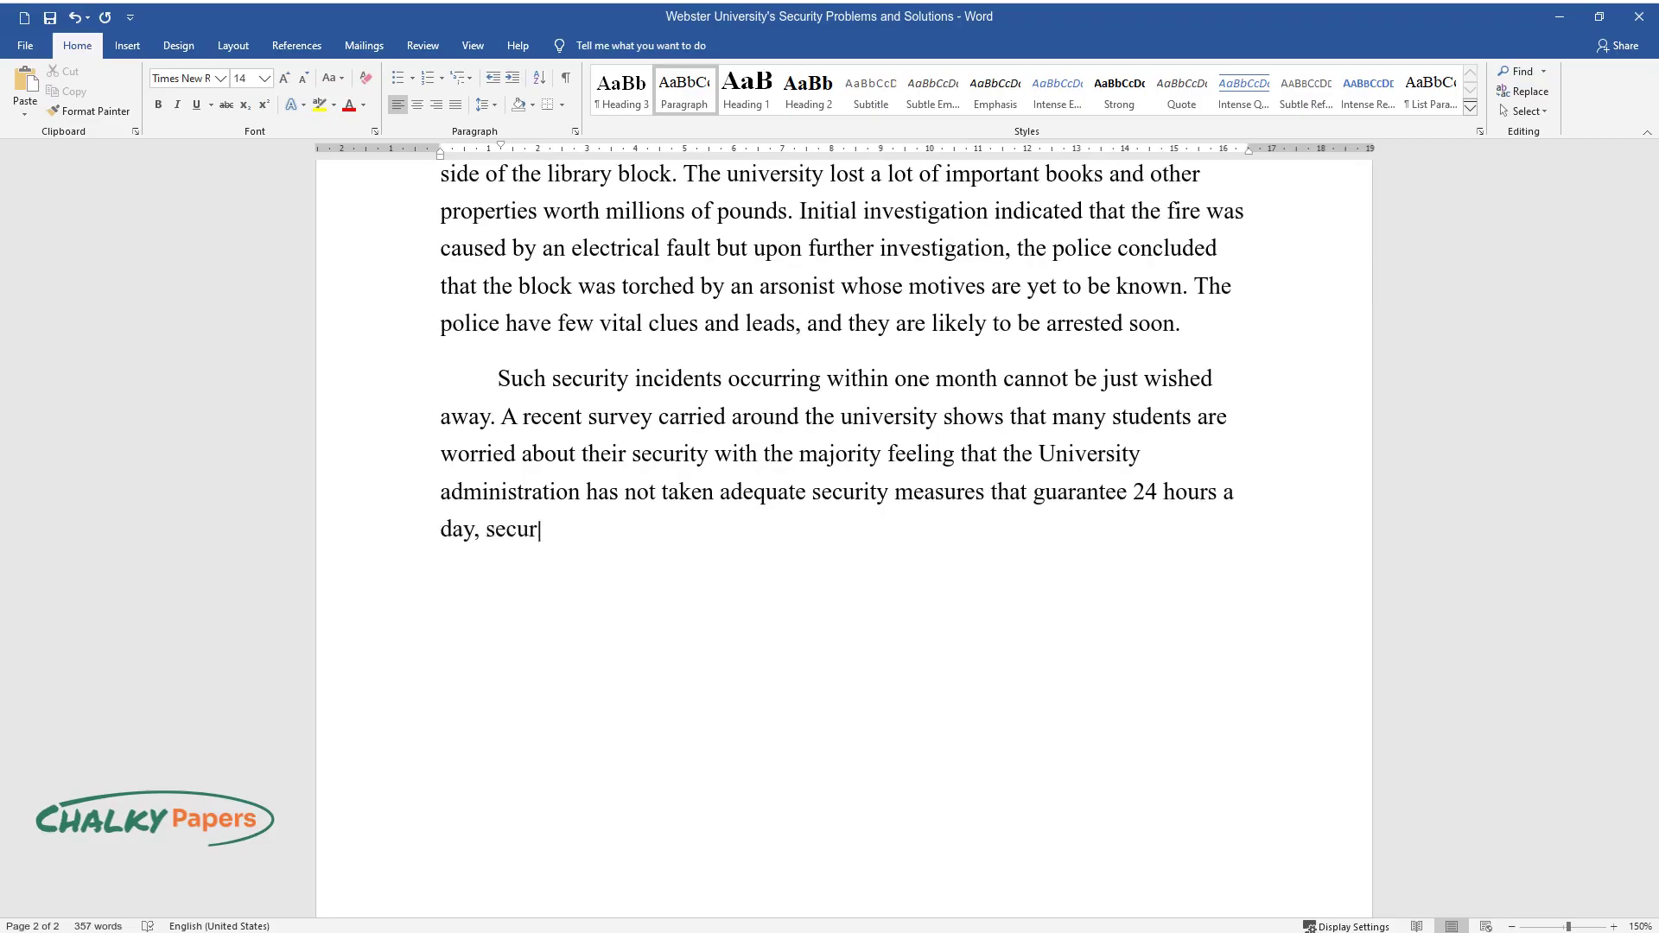
pyautogui.write('ity to students and properties. Such')
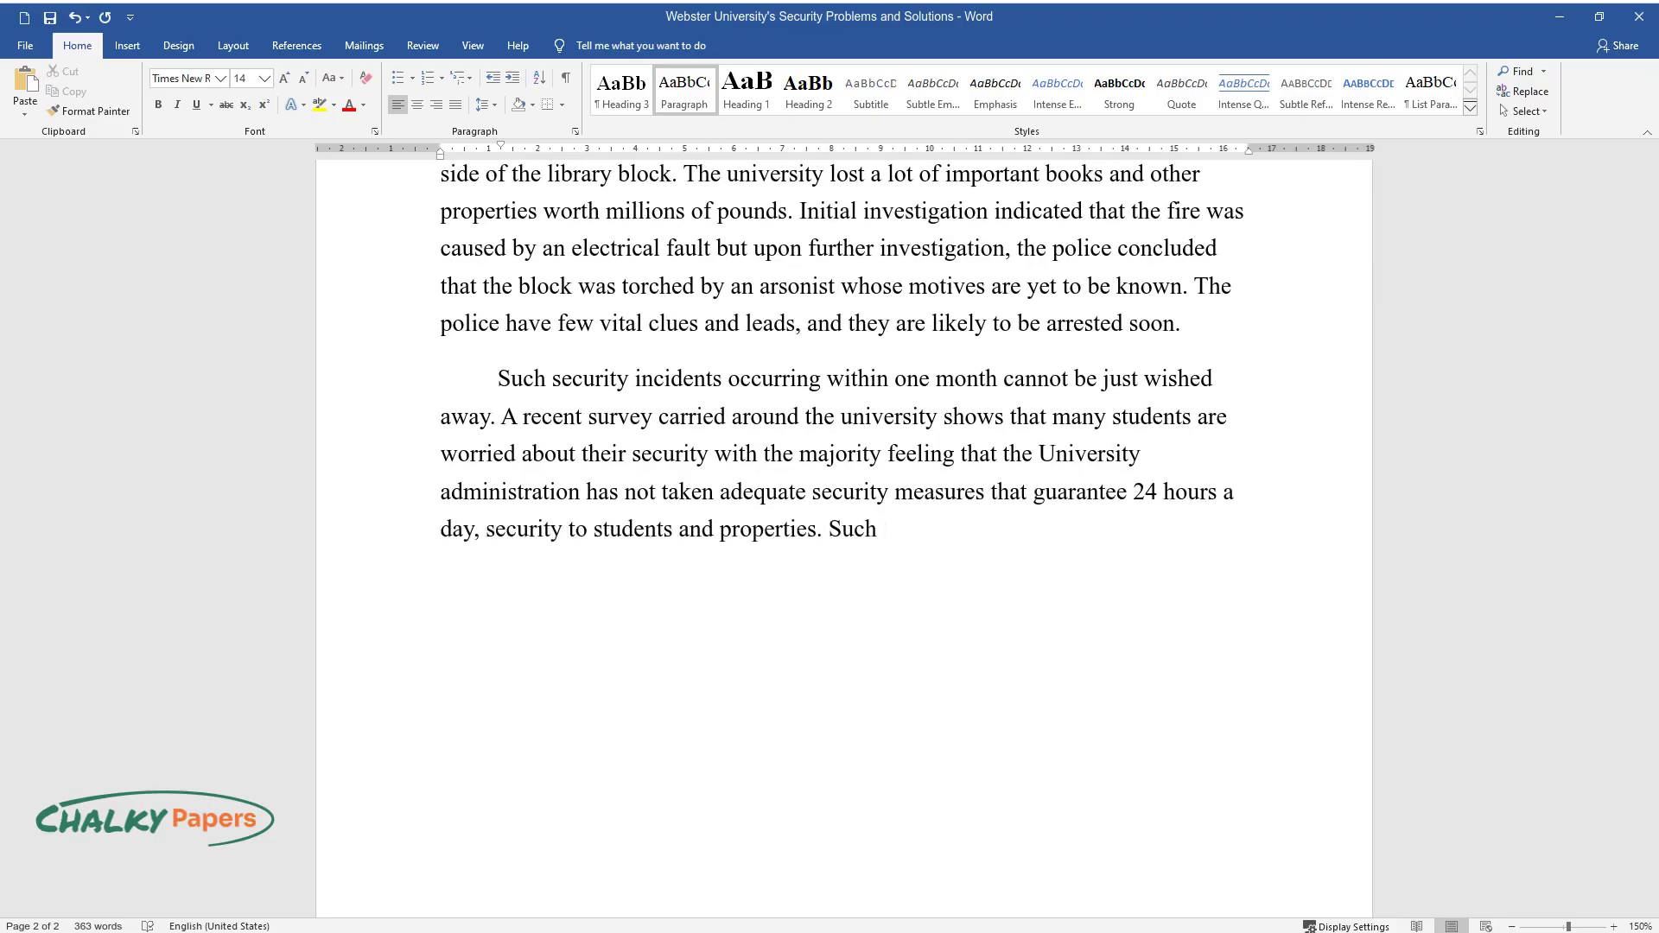
# Write that such sentiments can have "quite negative effects on the quality of learning" as students concentrate more on "their worry about security and the expense of studies.".
pyautogui.write(' sentiments can have quite negative effects on')
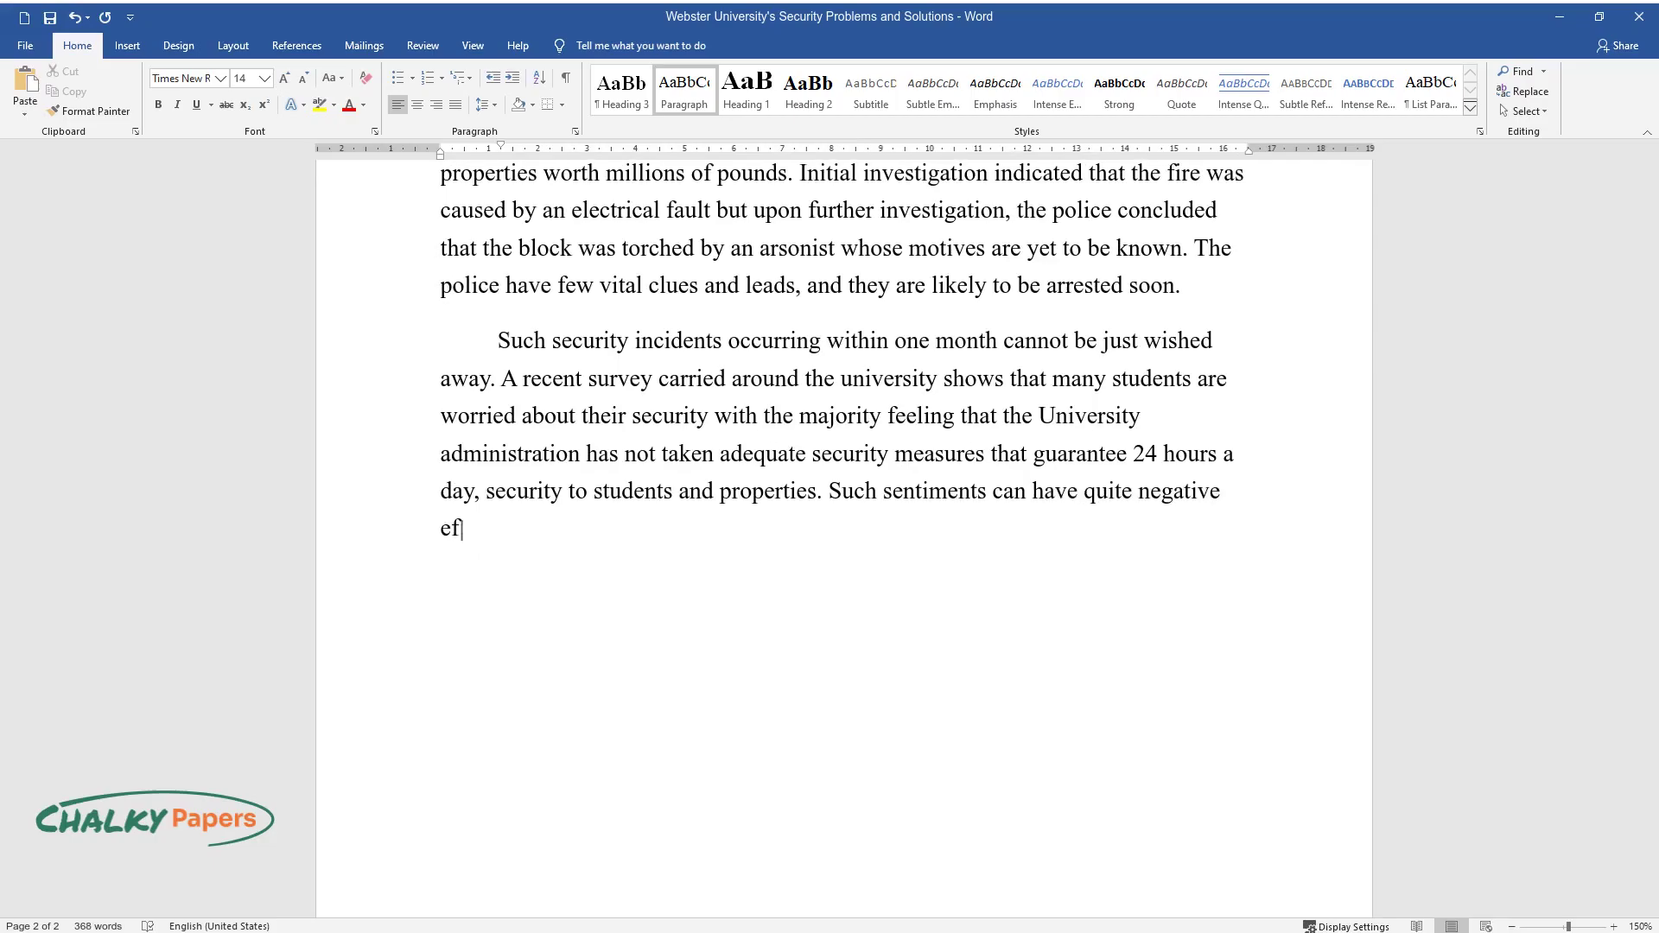
pyautogui.write(' the quality of learning as s')
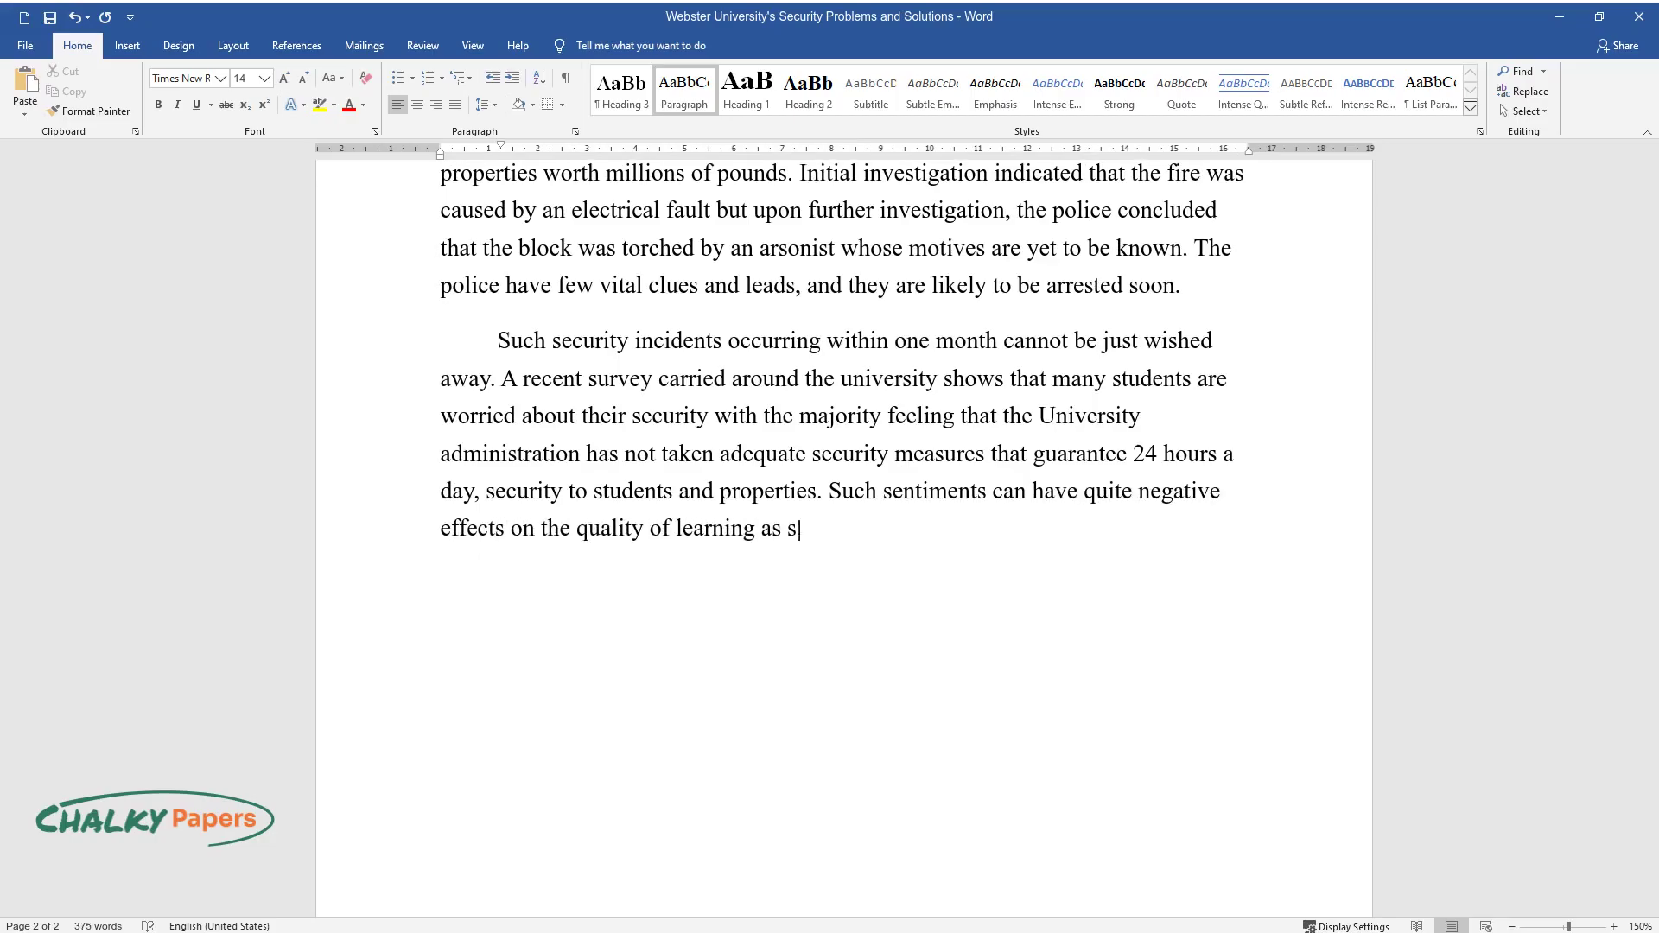
pyautogui.write('tudents start to concentrate more on')
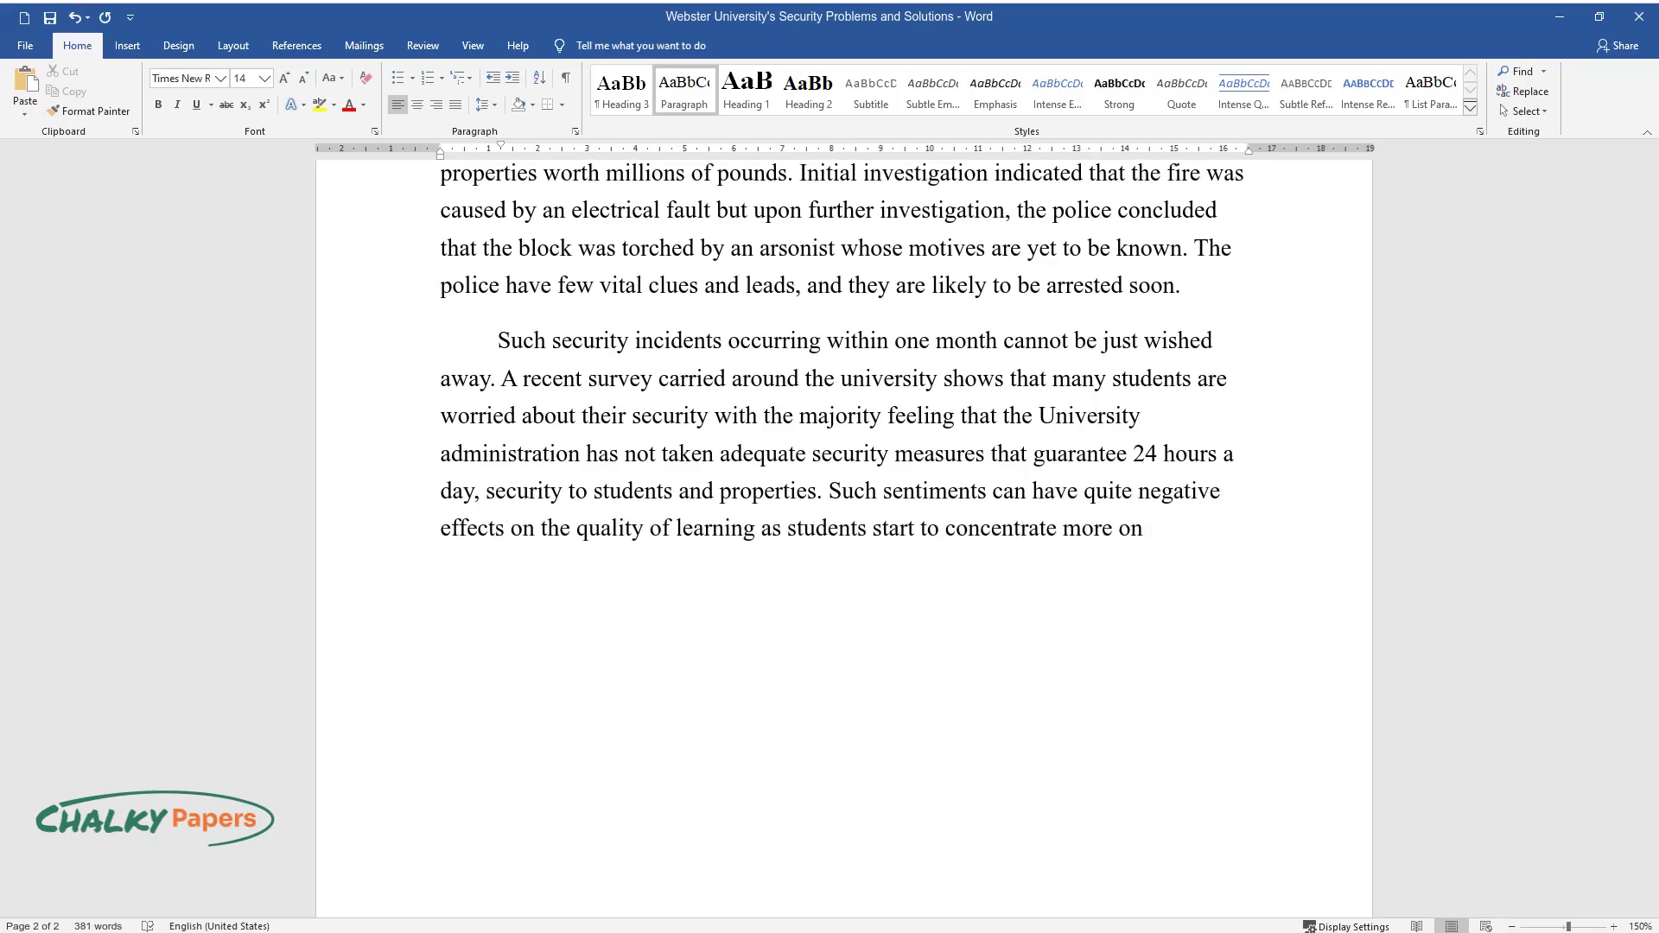
pyautogui.write(' their worry about security and the ex')
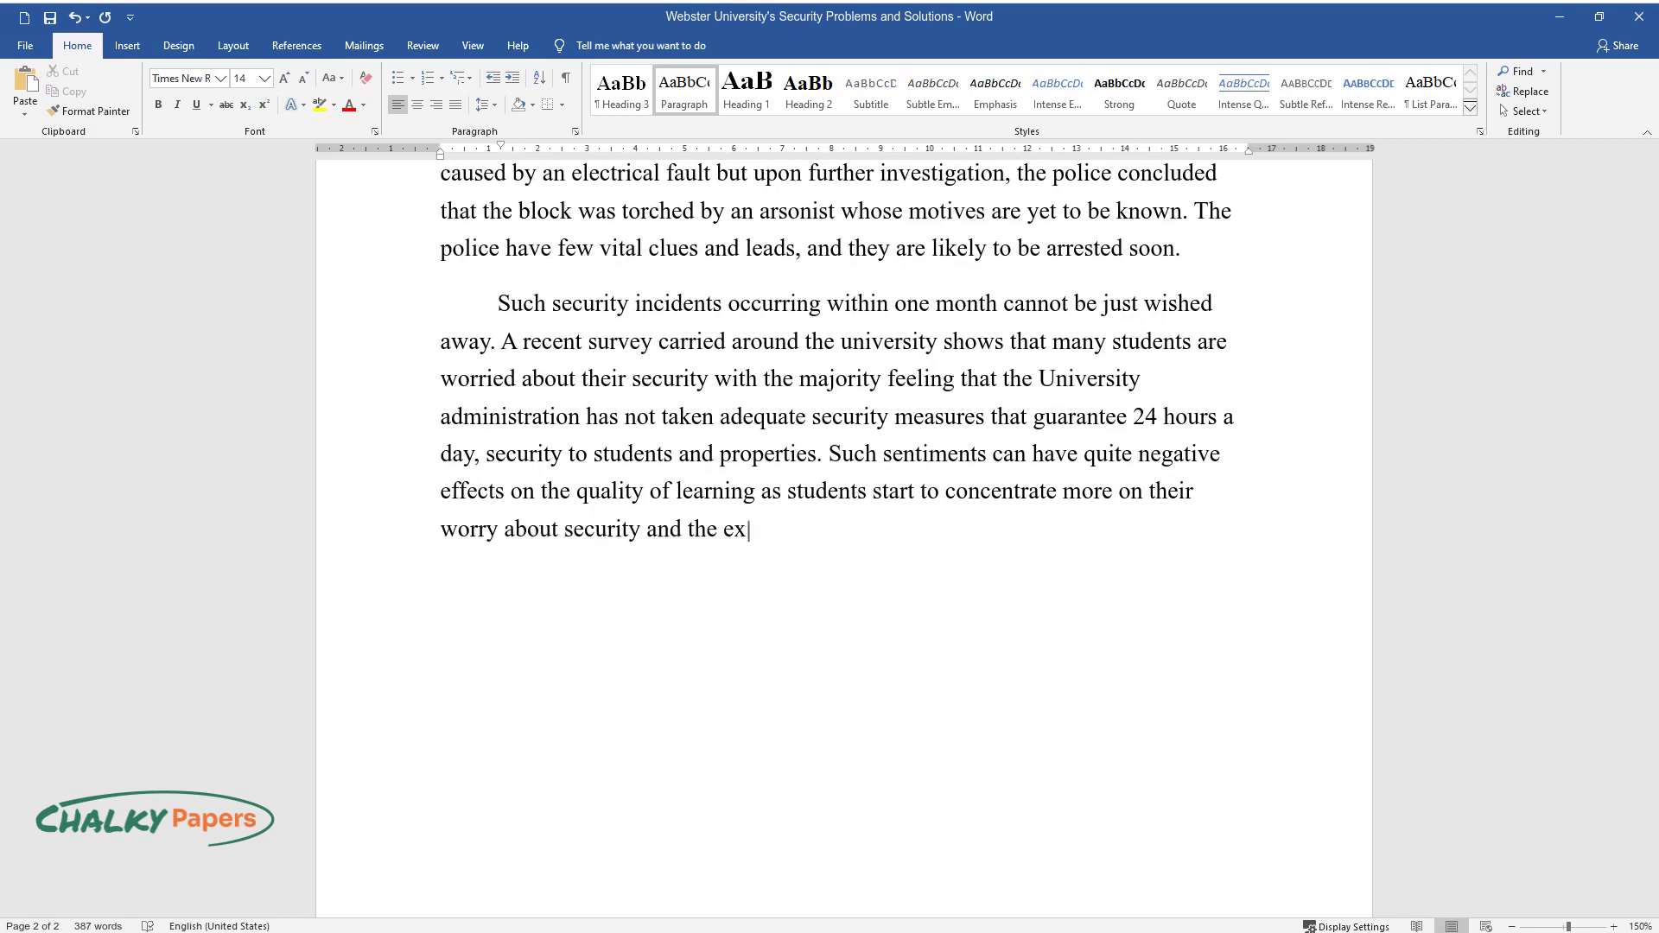
pyautogui.write('pense of studies. It is high time the')
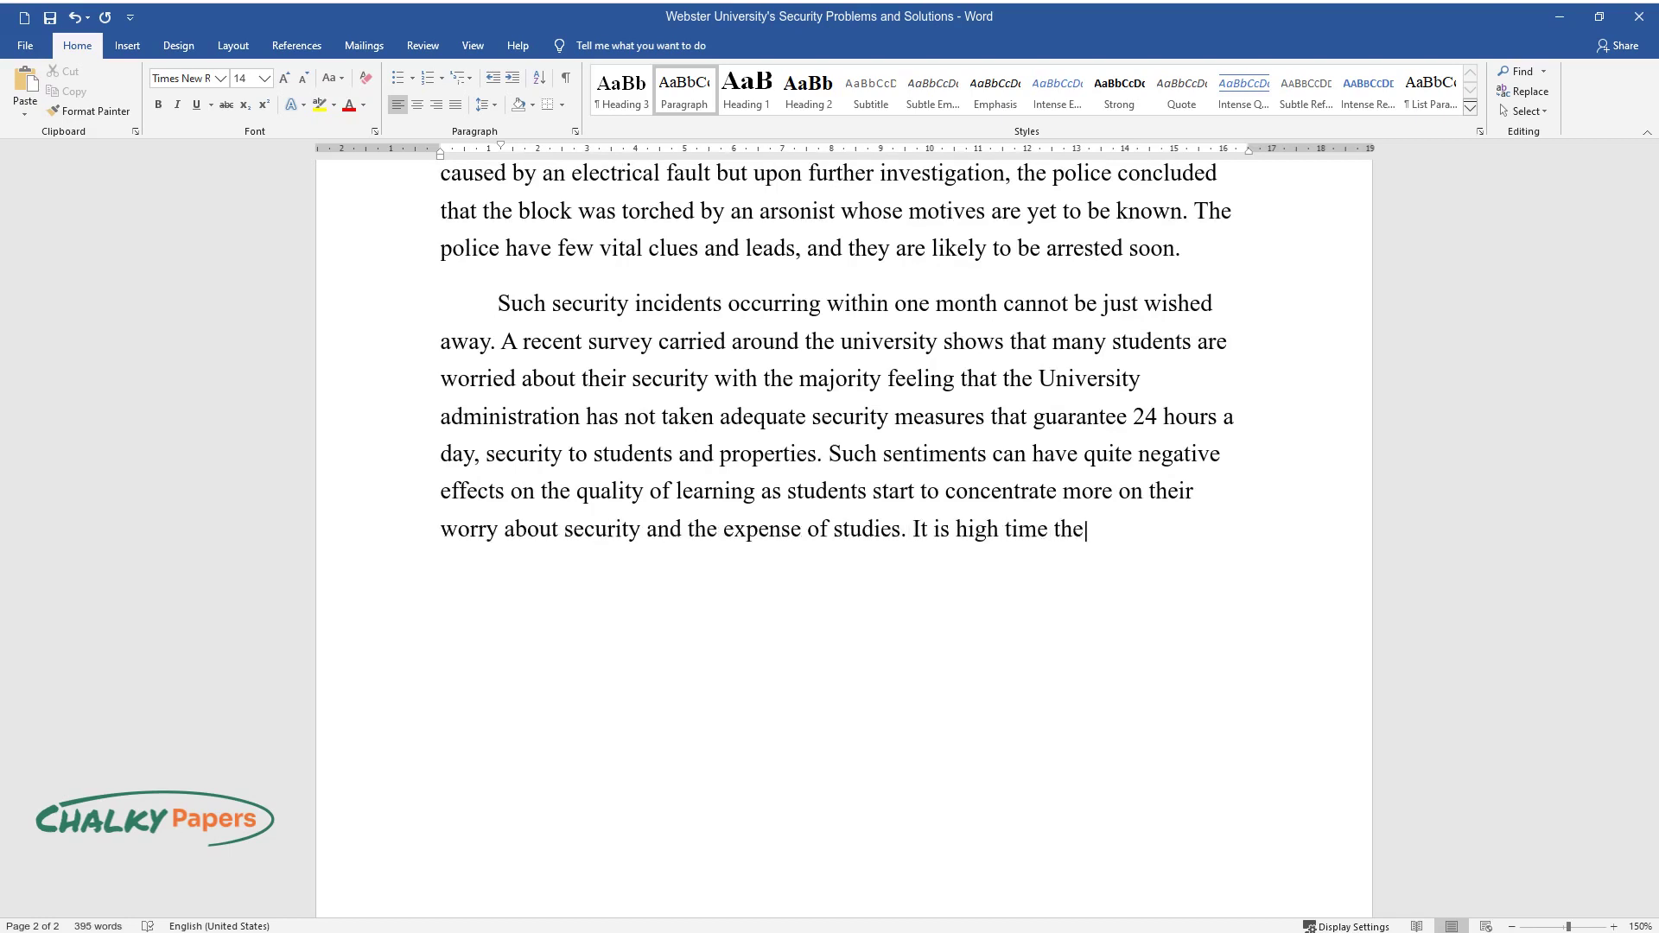
# End the paragraph by urging the administration to take "appropriate action that guarantees the security of students and the whole institution." and begin a new paragraph.
pyautogui.write(' administration took appropriate actio')
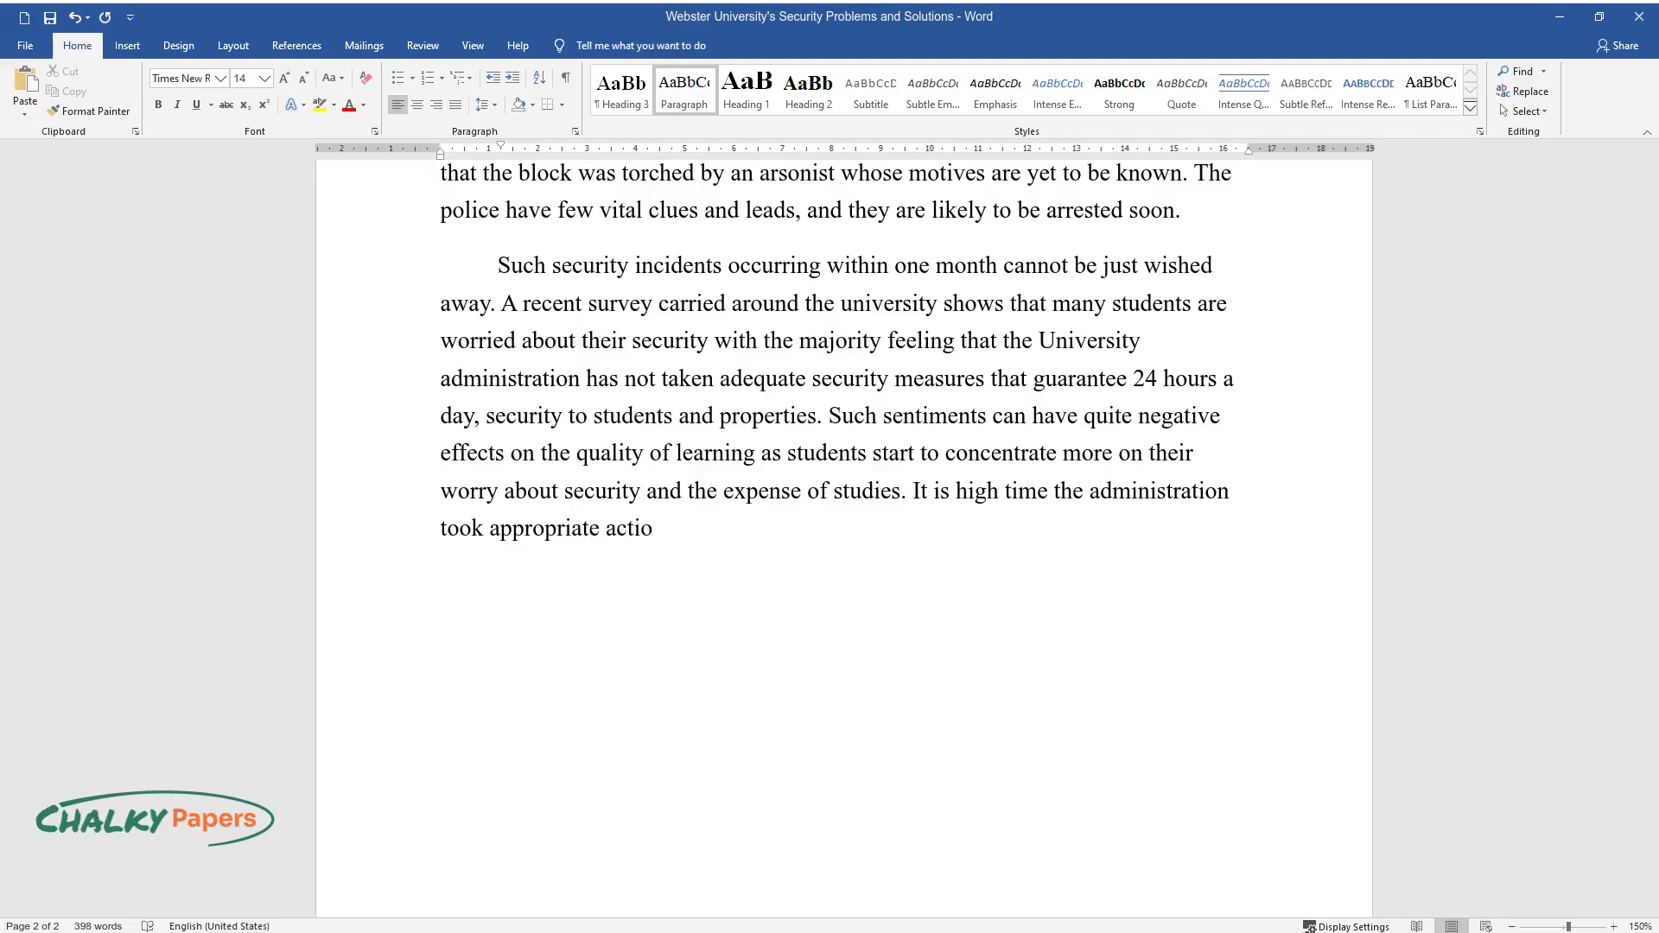
pyautogui.write('n that guarantees the security of st')
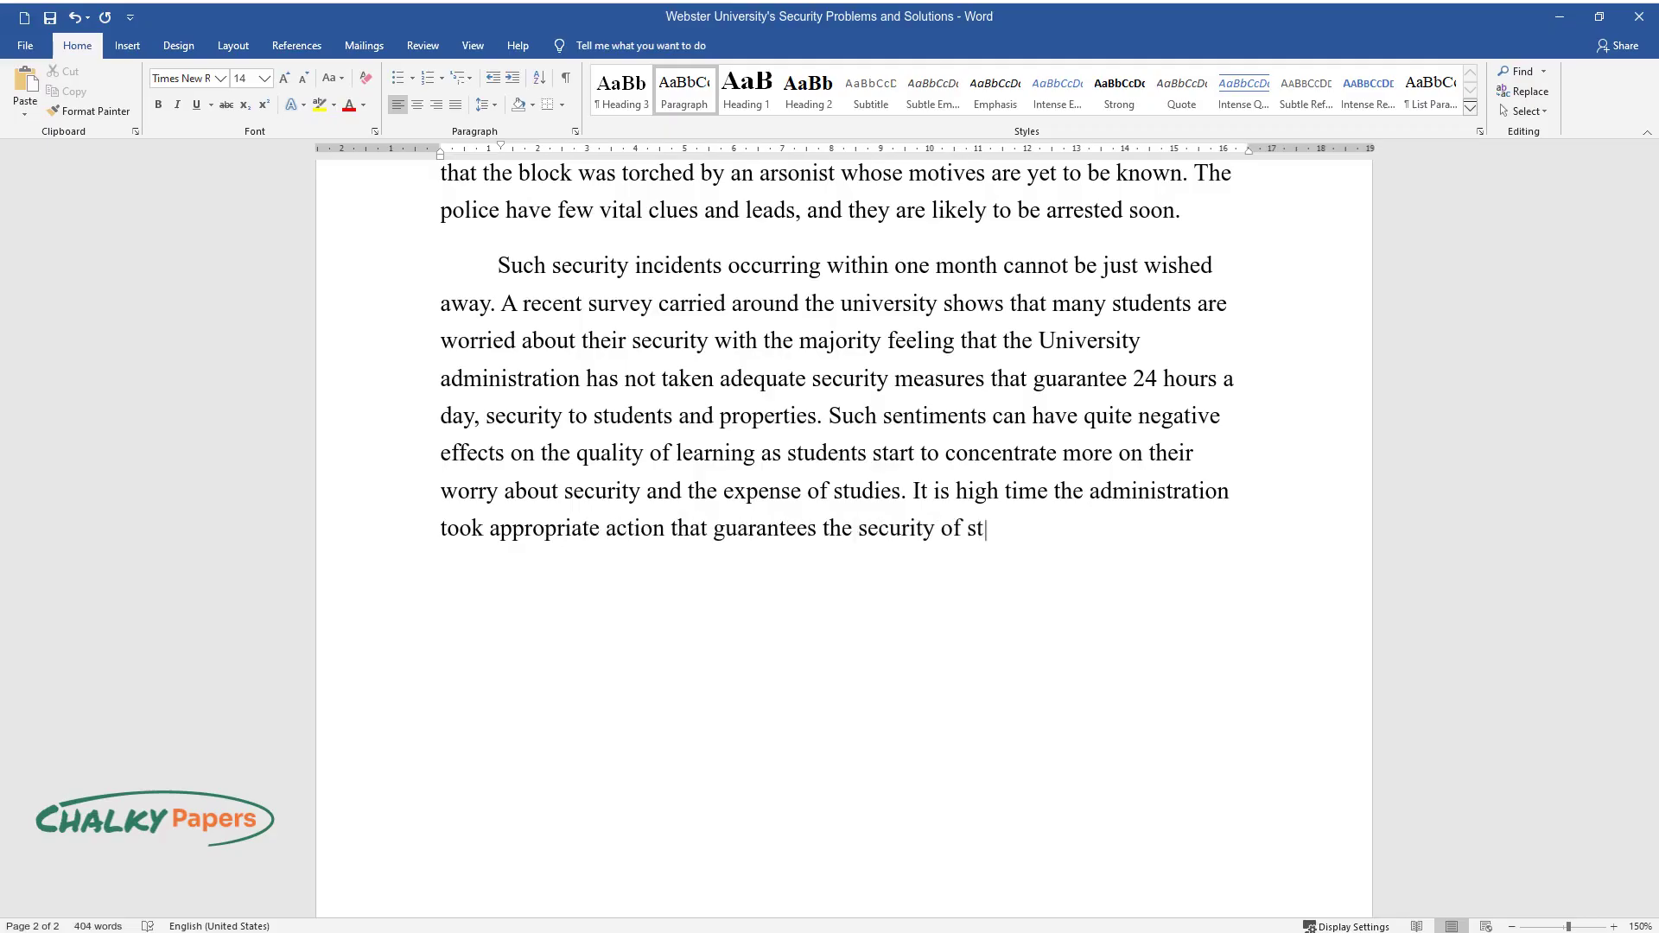
pyautogui.write('udents and the whole institution.')
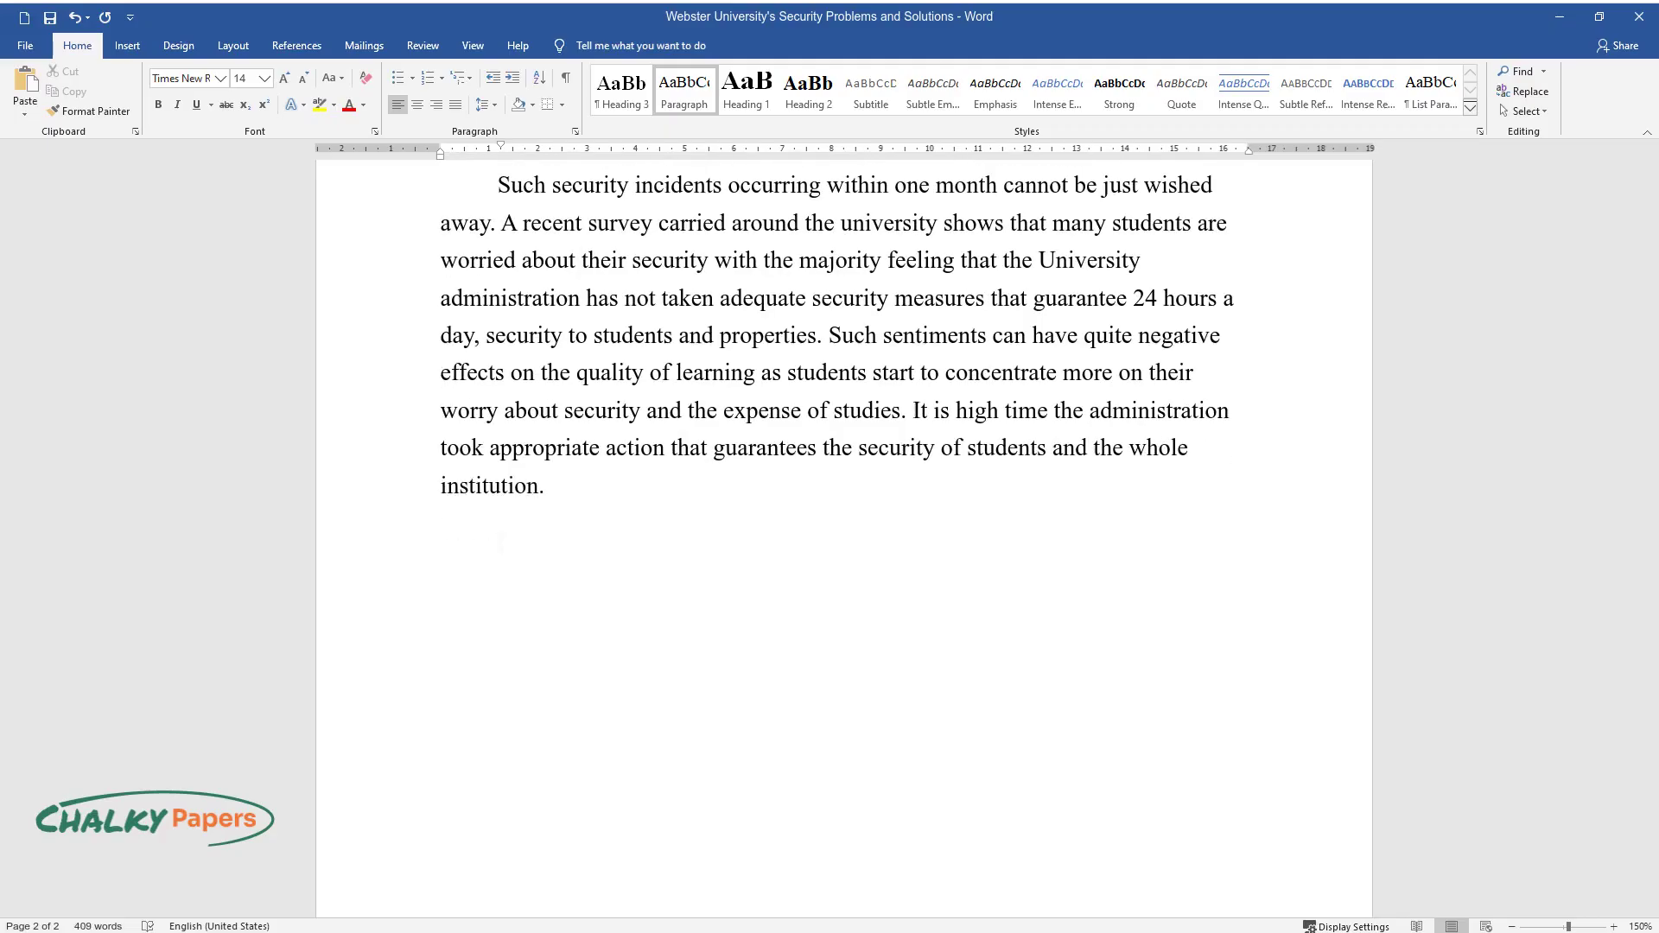
# Open the solutions paragraph with "To solve the security issues at Webster University, several strategies will have to be implemented.".
pyautogui.write('To sol')
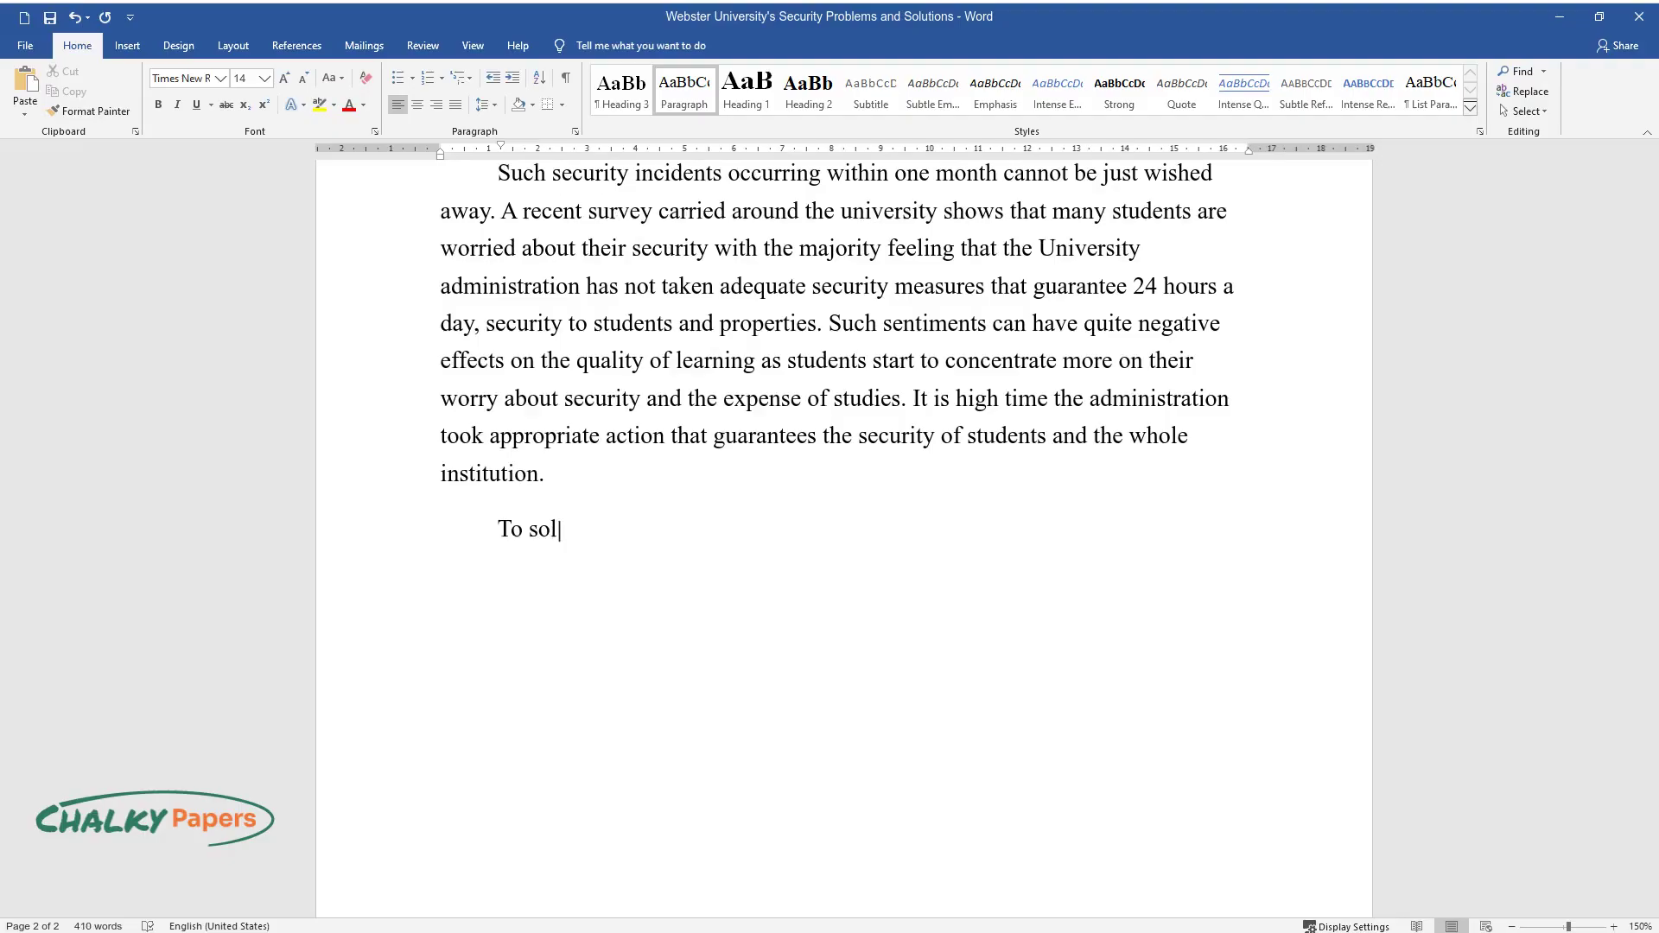
pyautogui.write('ve the security issues at Webster Un')
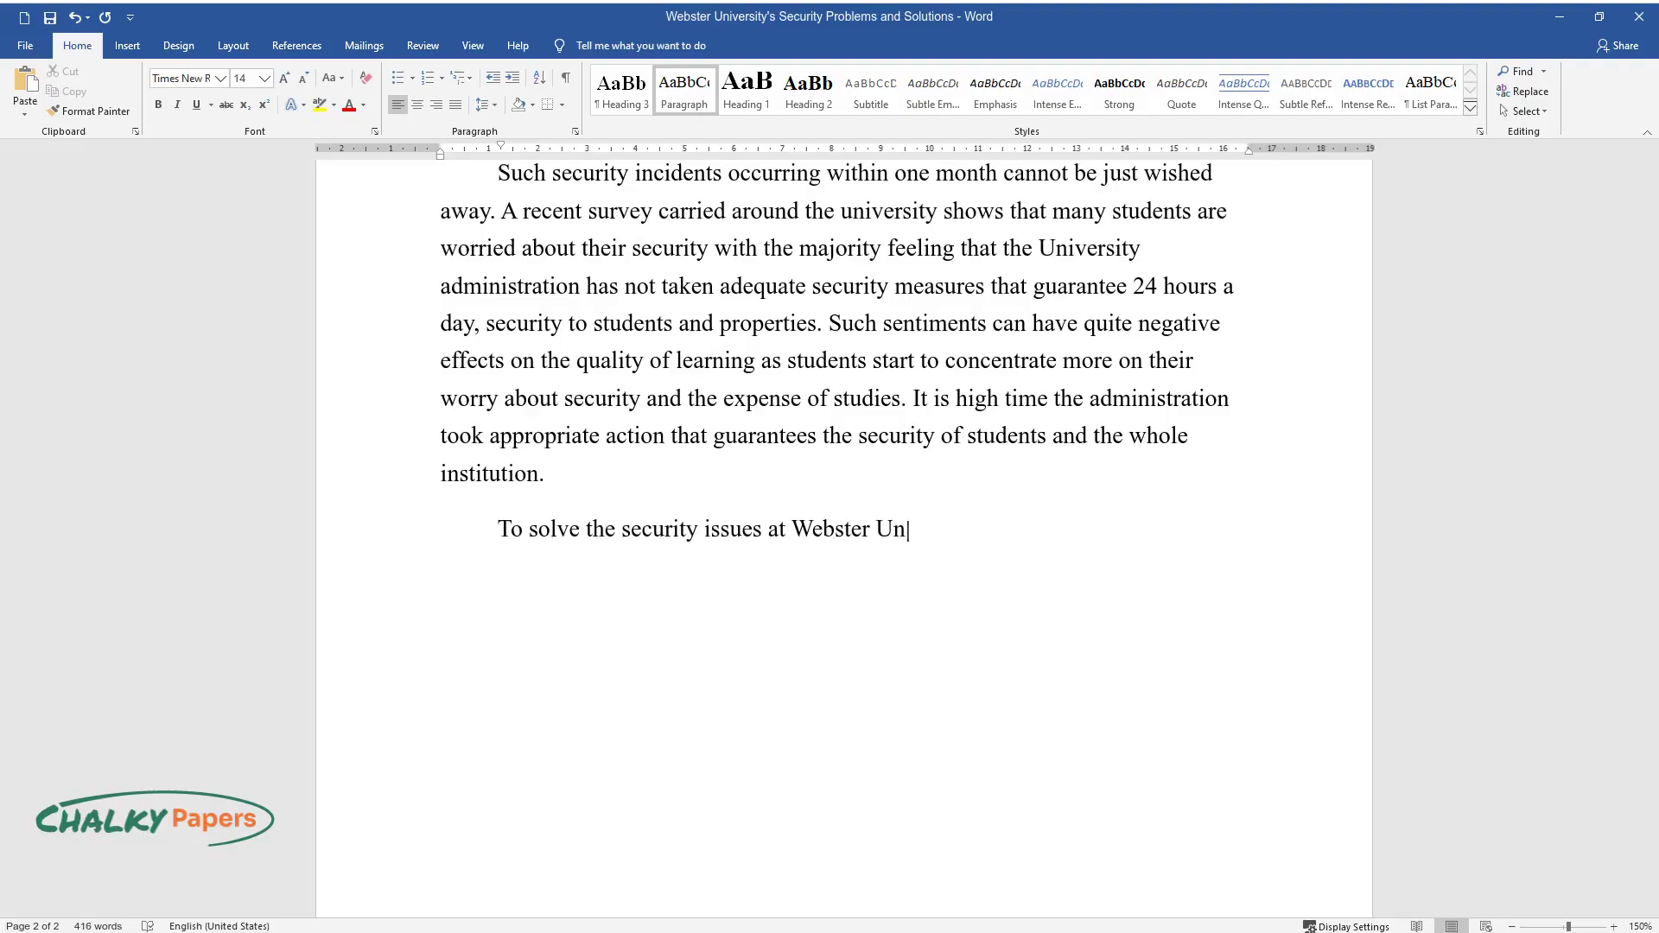
pyautogui.write('iversity, several strategies will hav')
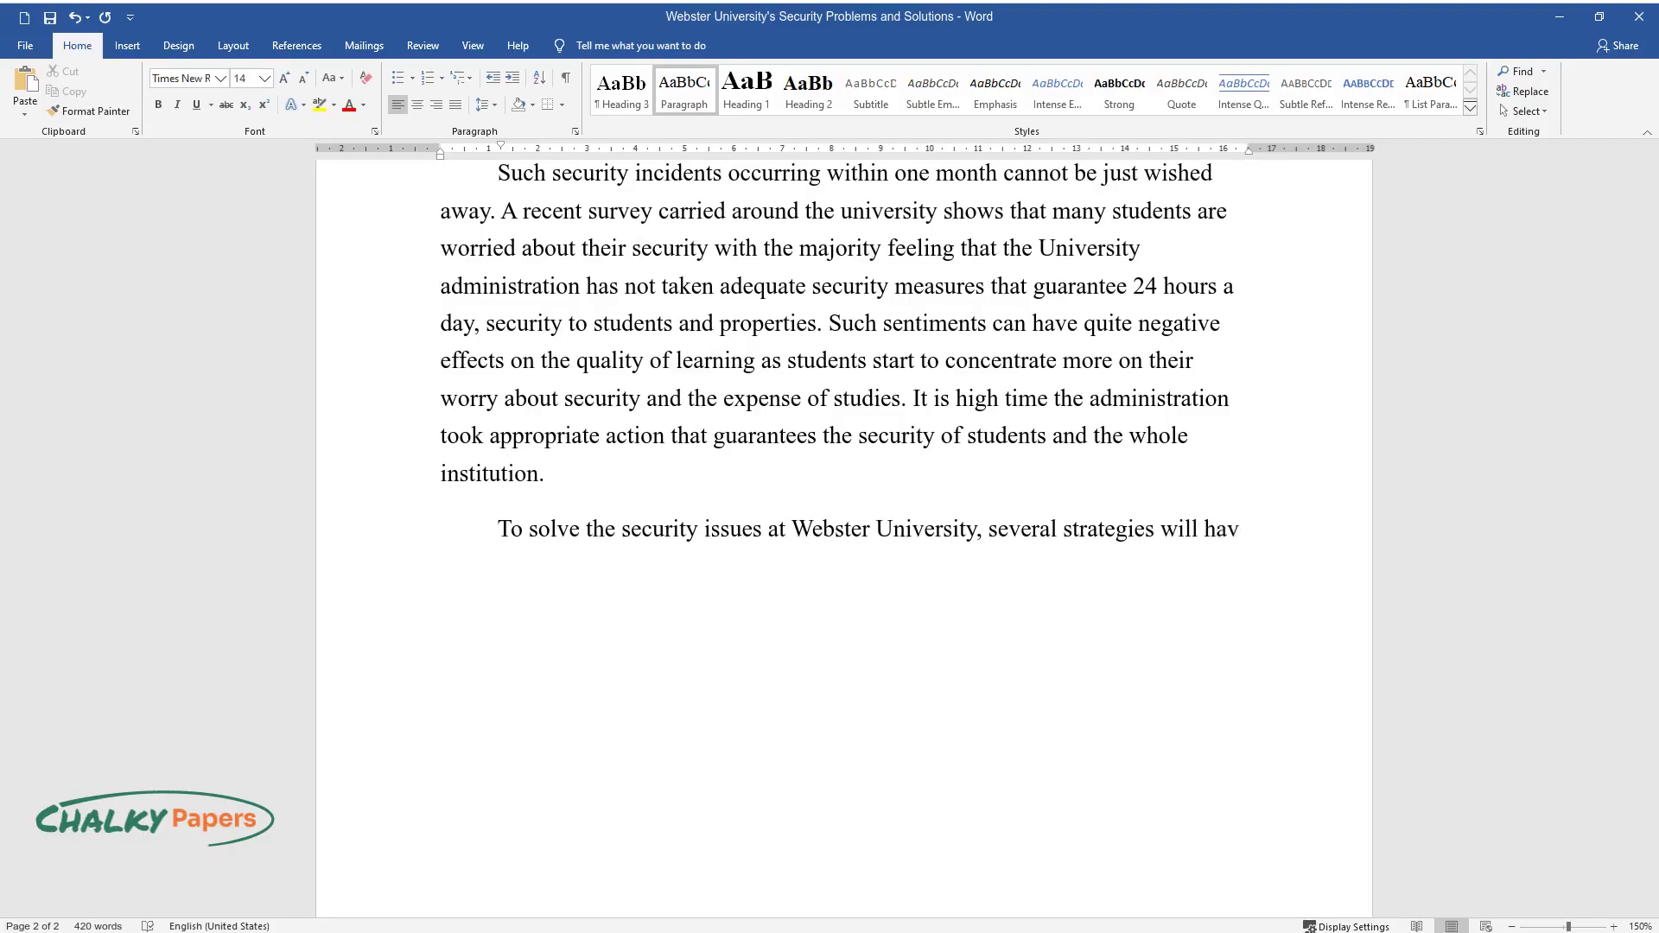
pyautogui.write('e to be implemented. Currently, the ')
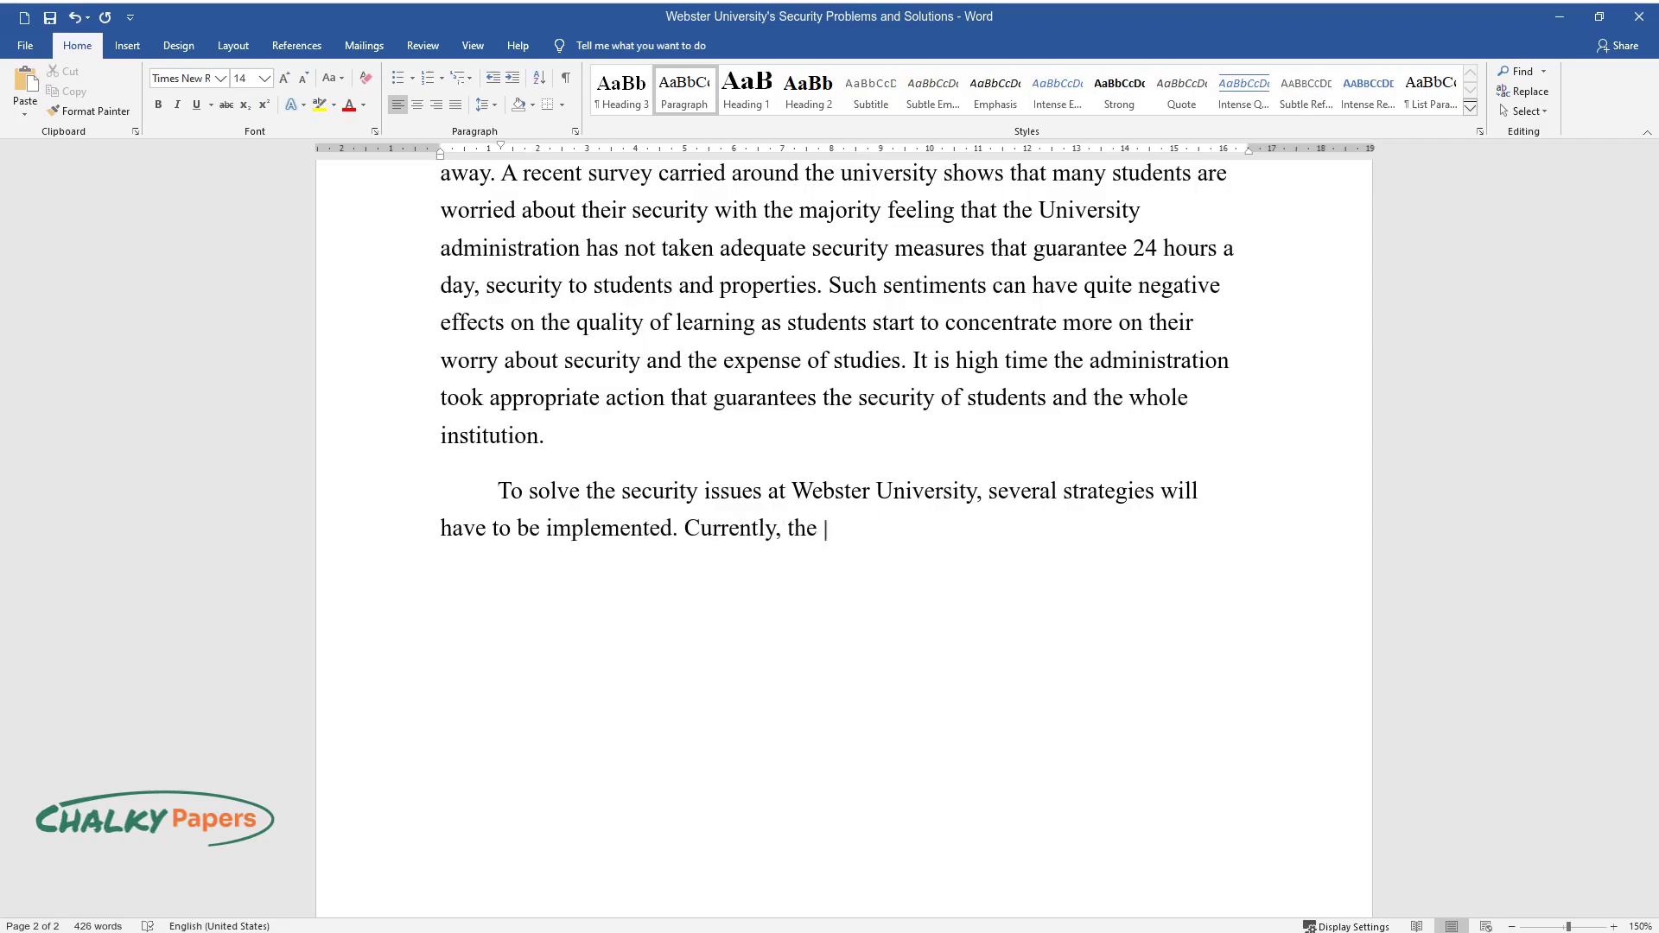
# Write that the number of security guards is currently very low and the few guards "display a high degree of laxity in their work.".
pyautogui.write('number of security guards is very lo')
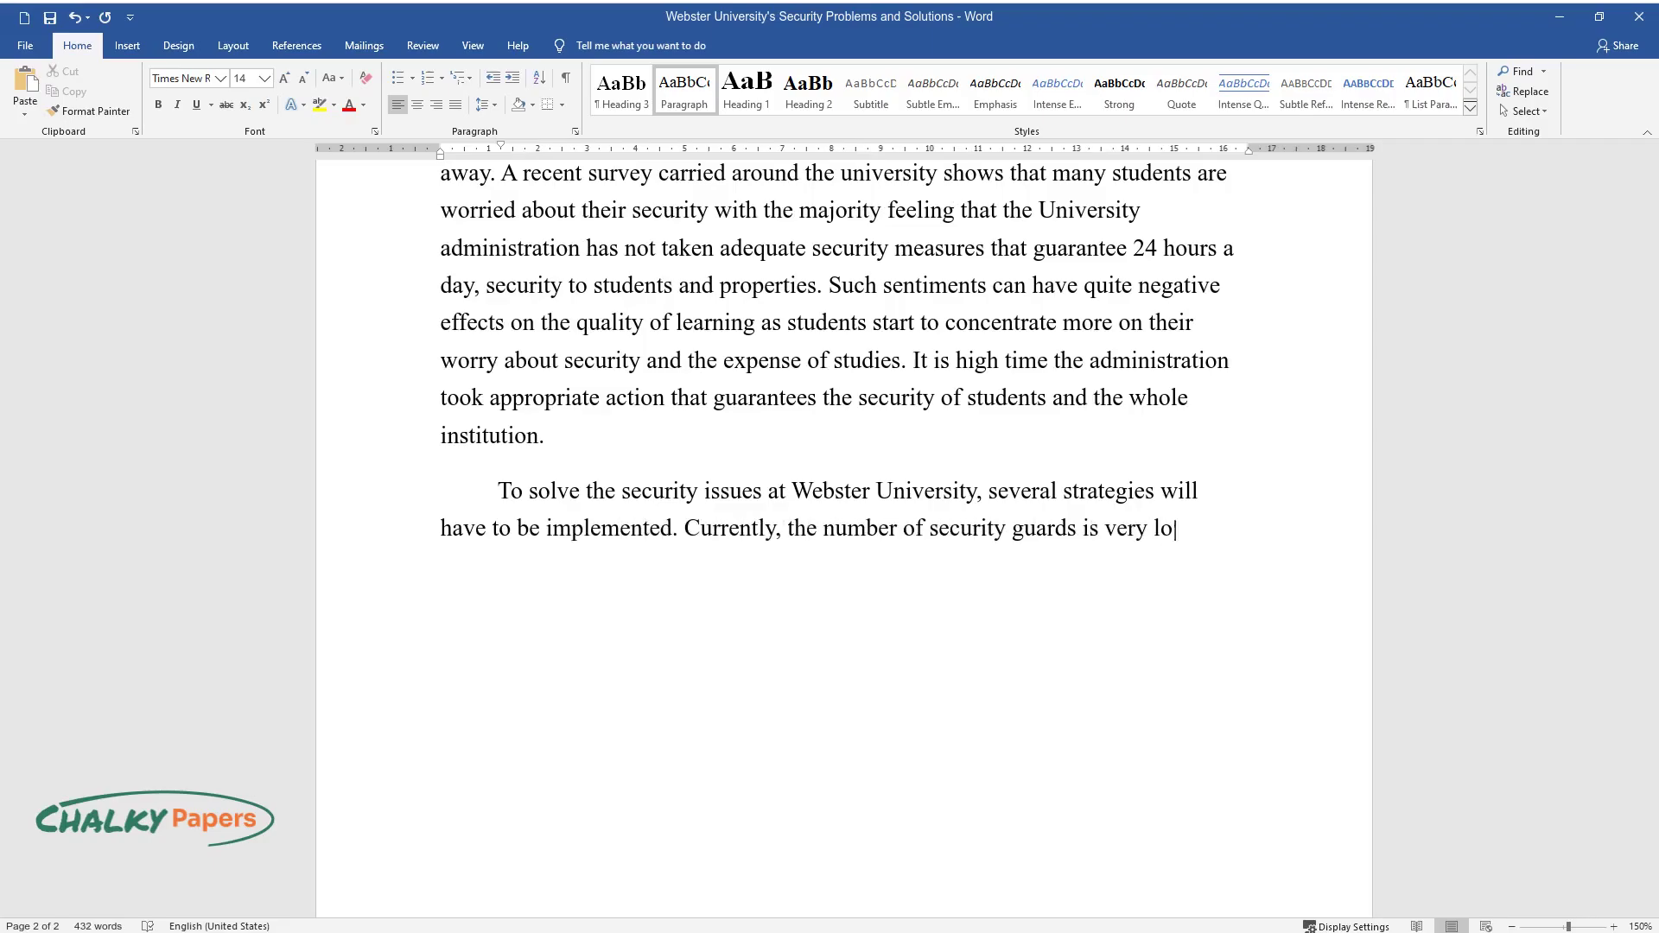
pyautogui.write('w and the few guards who are guarding')
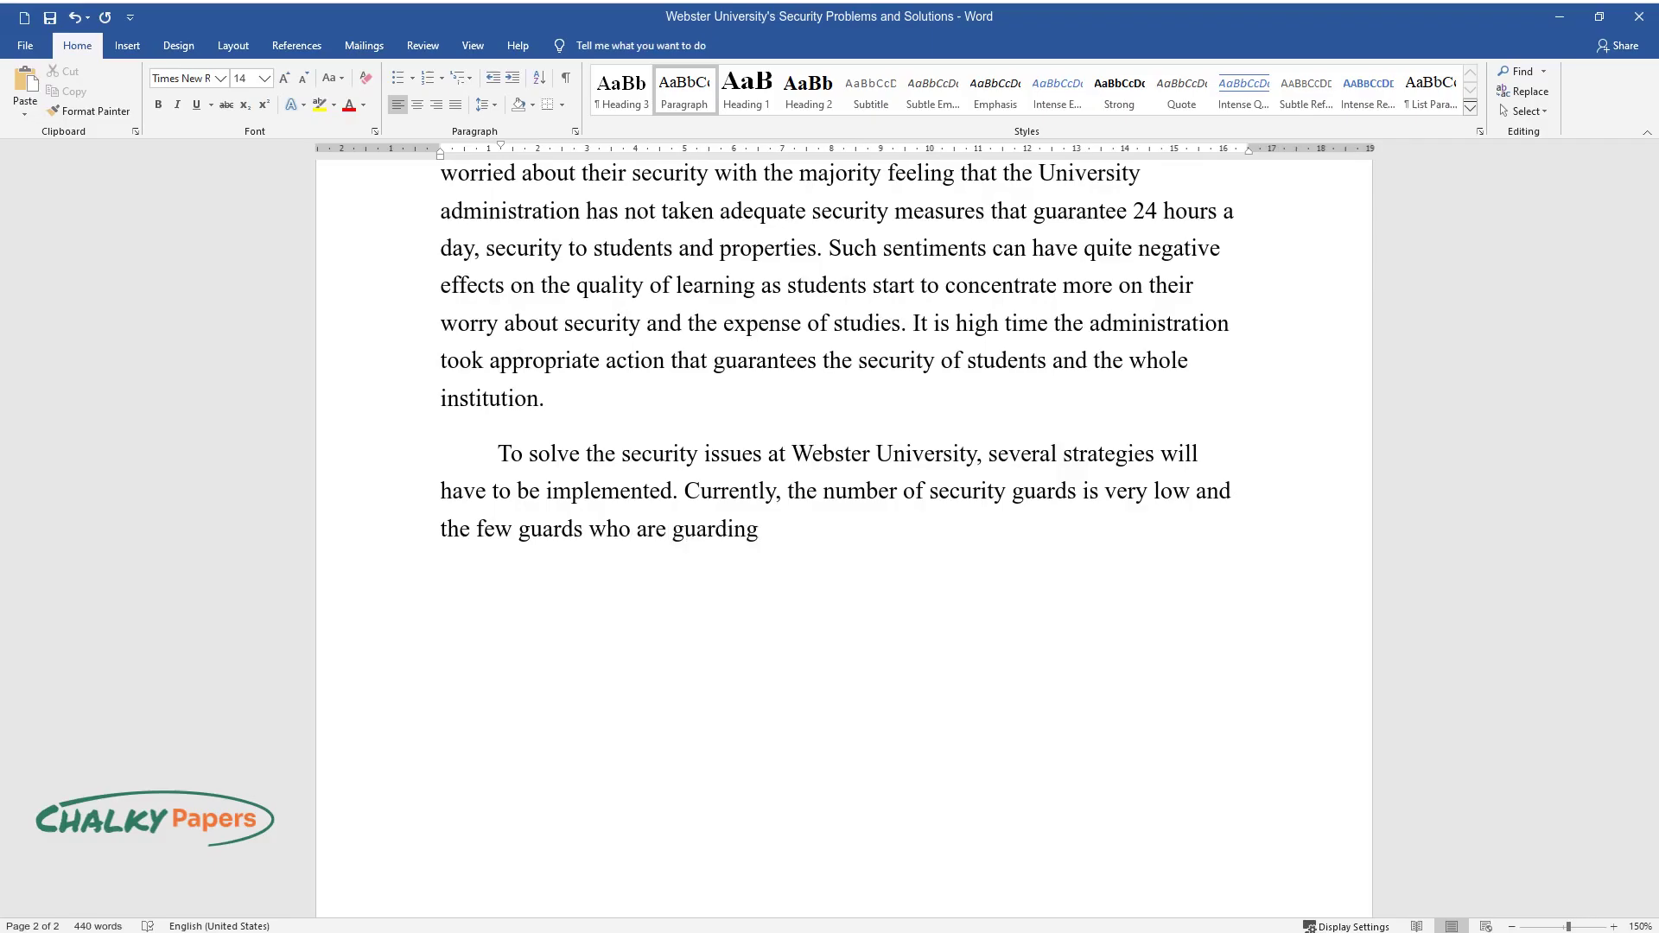
pyautogui.write(' the university display a high degre')
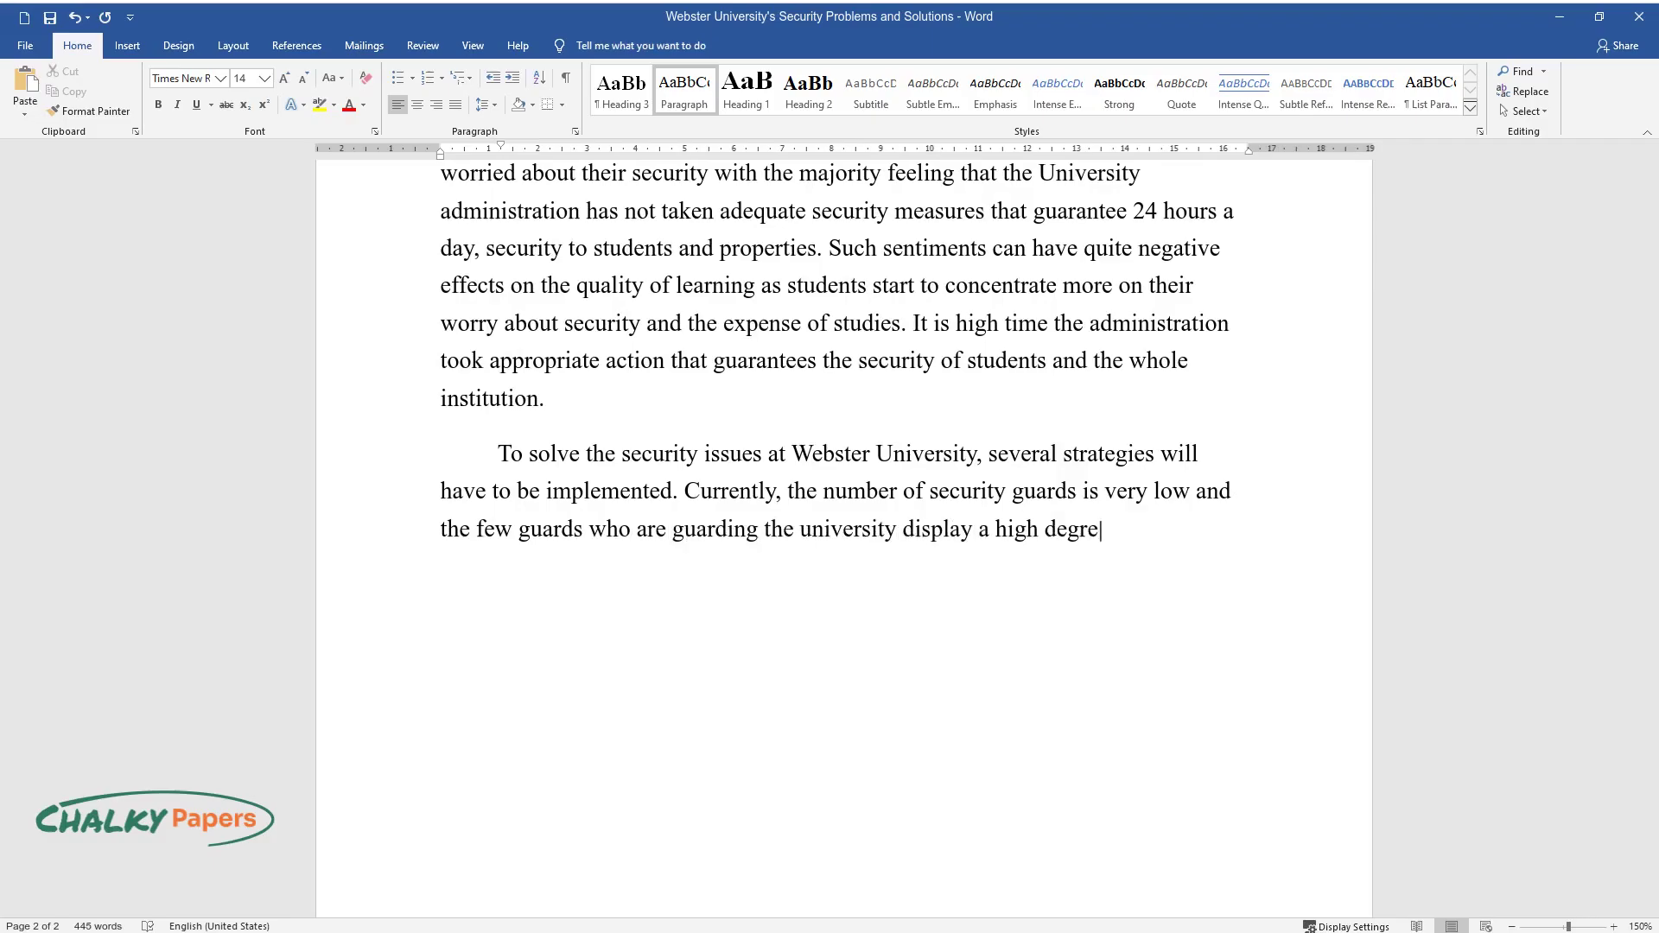
pyautogui.write('e of laxity in their work. It is hig')
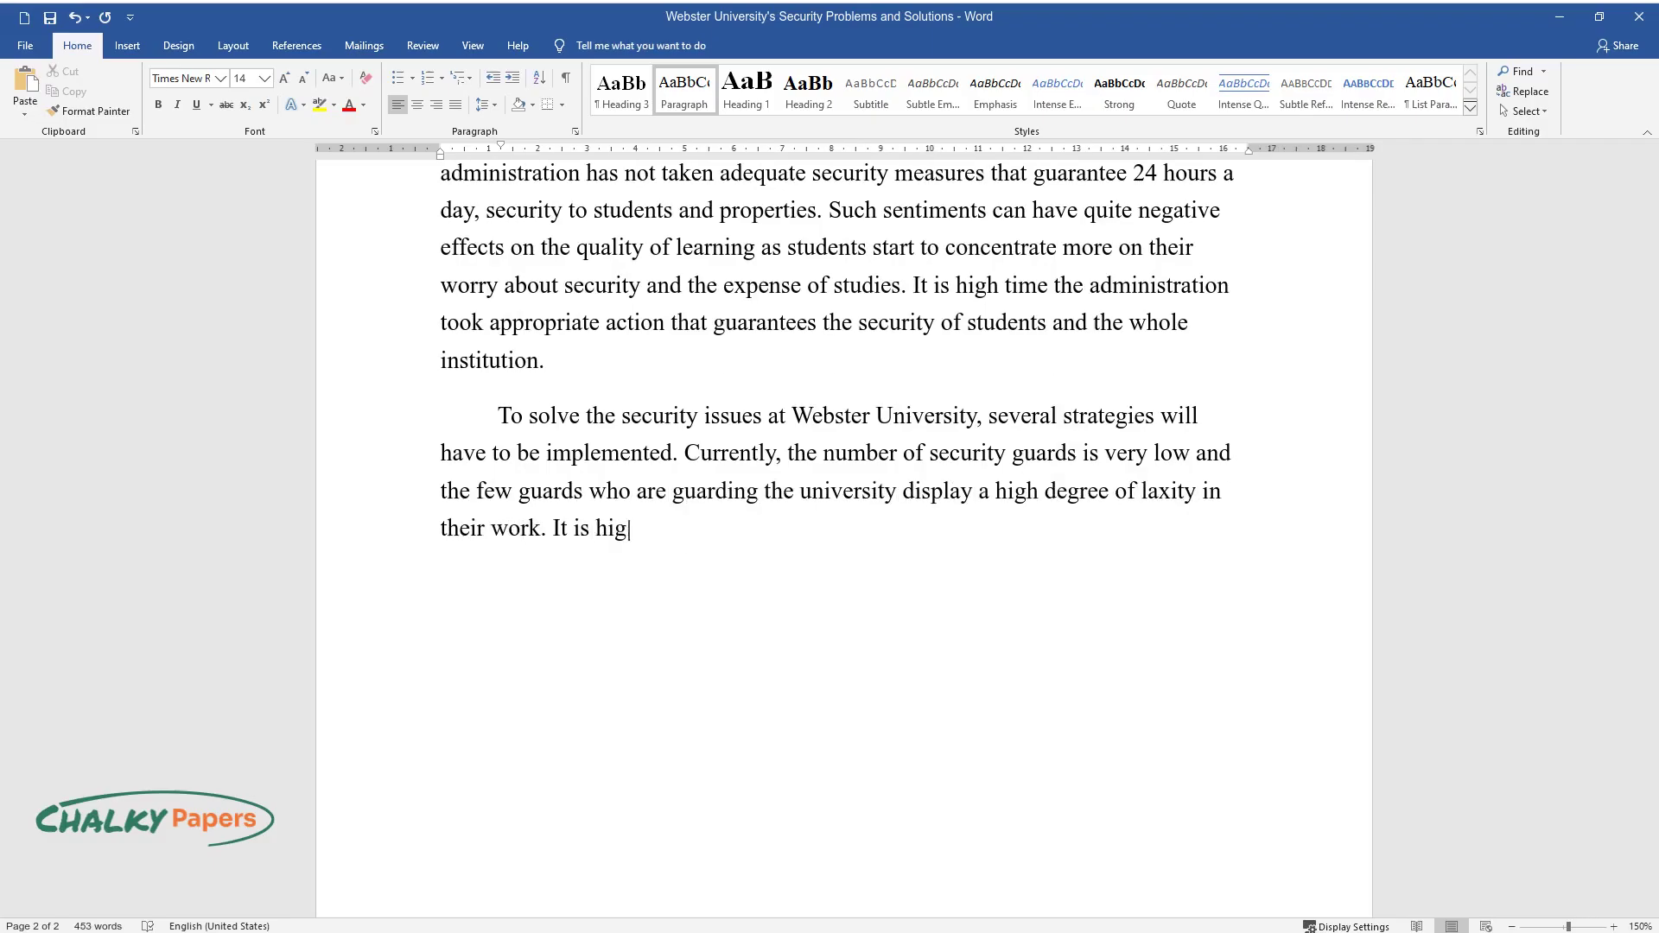
# Recommend that the university overhaul the guard hiring system and that the administration consider "setting up a security division with the staffing department.".
pyautogui.write('h time that the university should con')
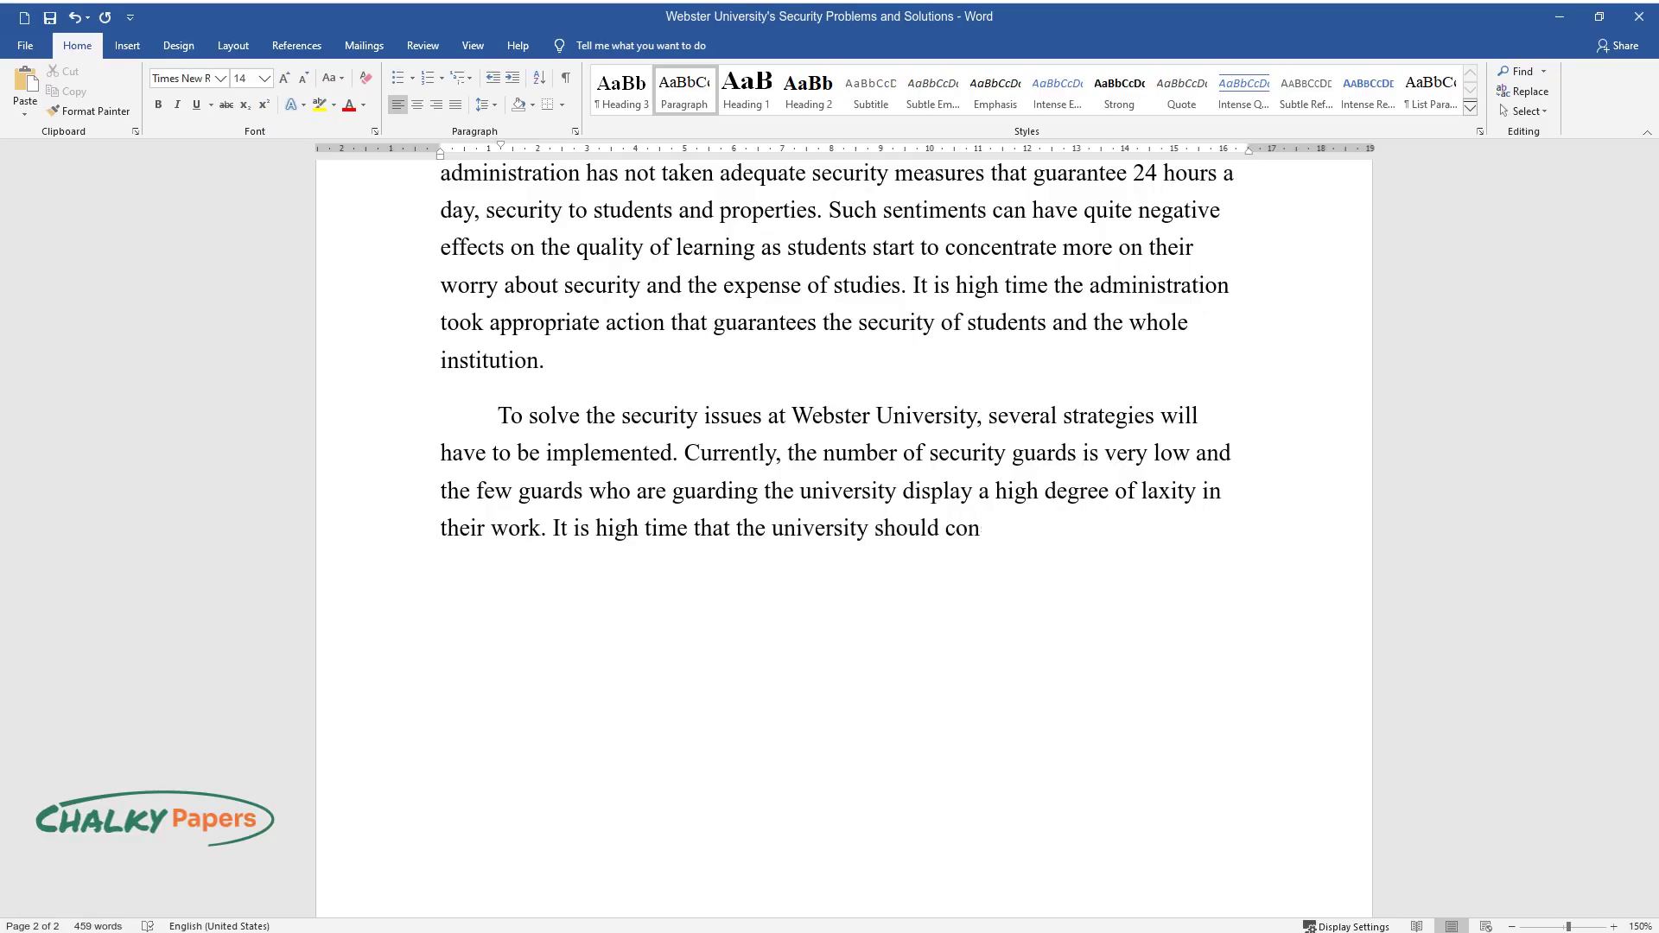
pyautogui.write('sider doing an overhaul of the guard hiring system. The administ')
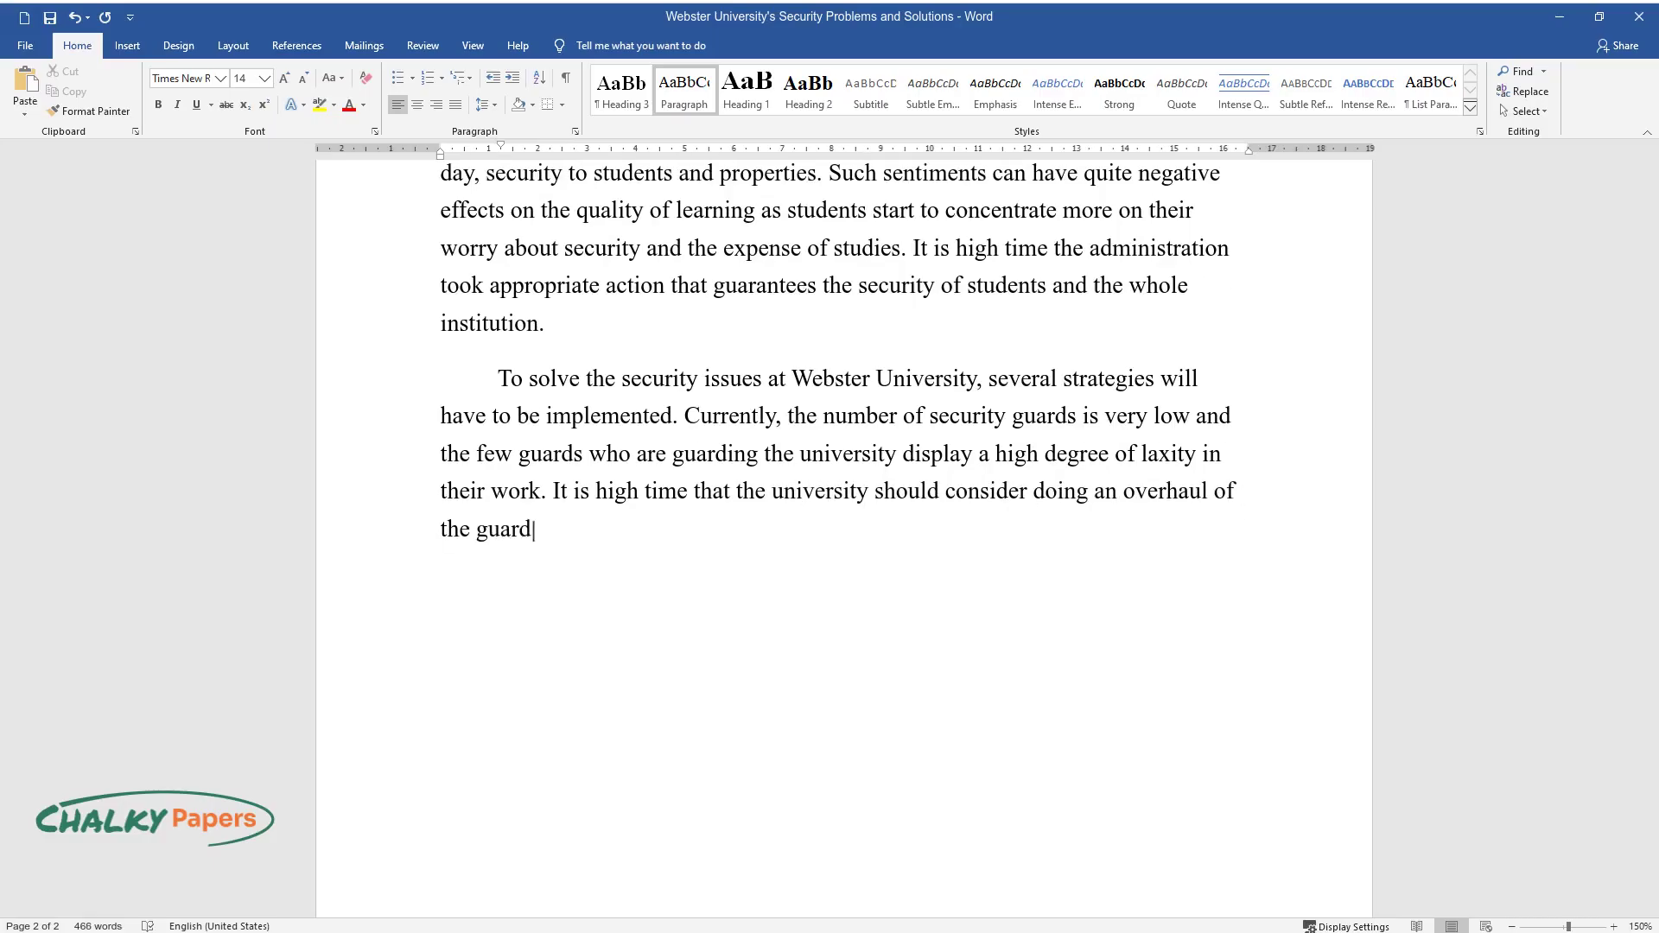
pyautogui.write('ration sh')
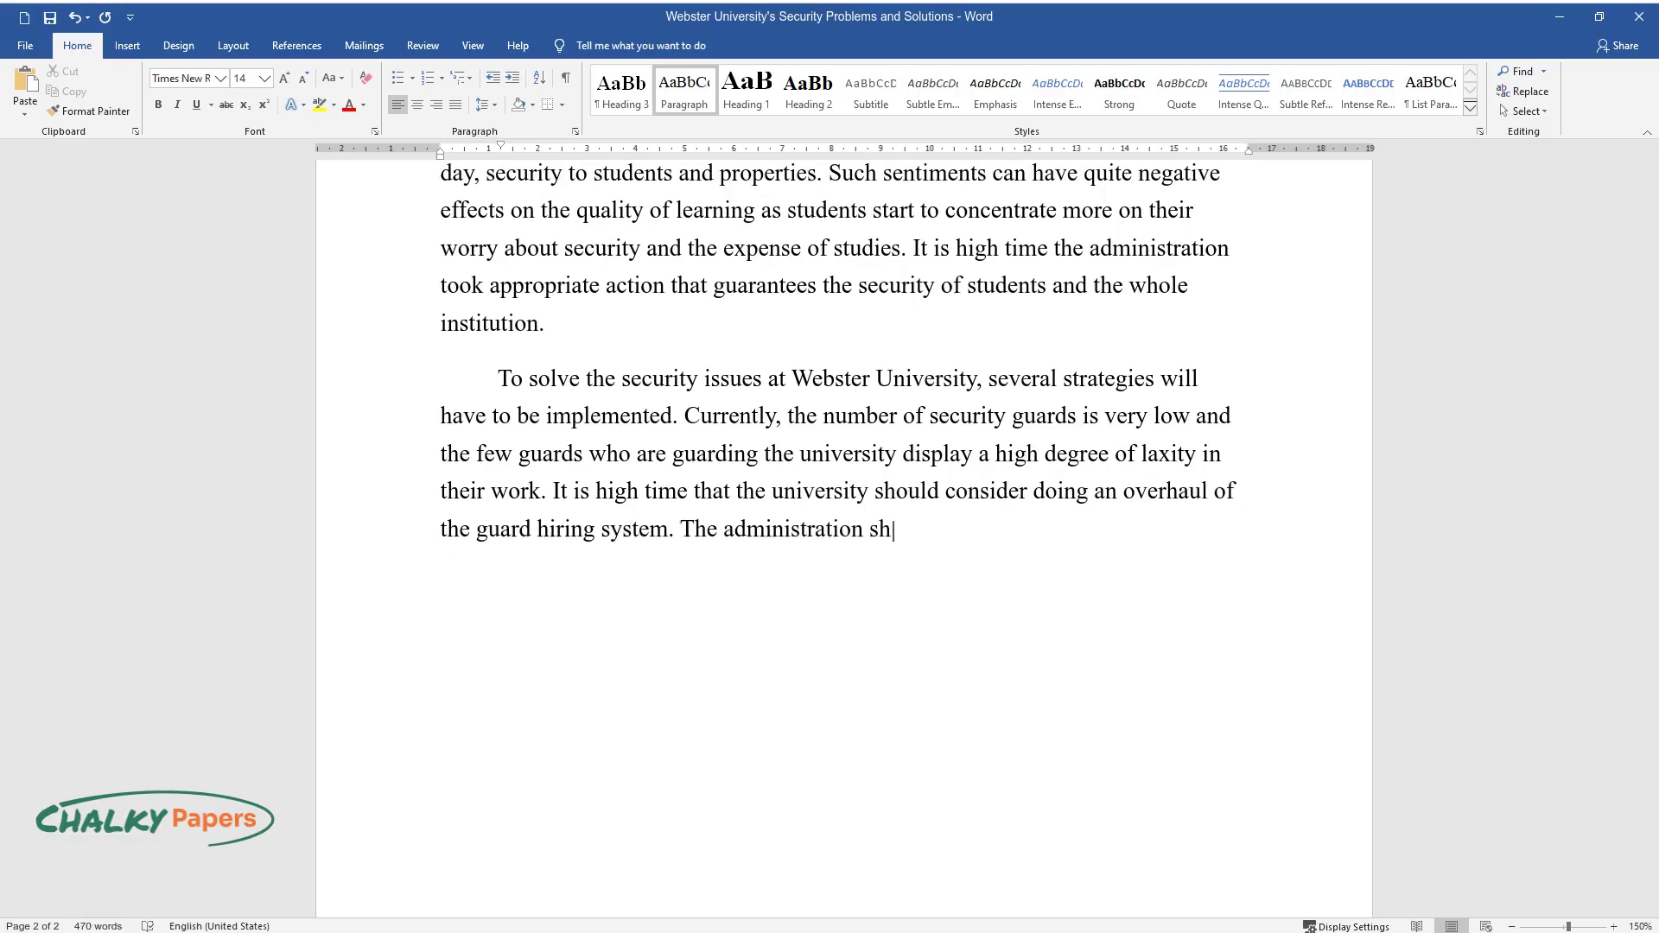
pyautogui.write('ould consider setting up a security')
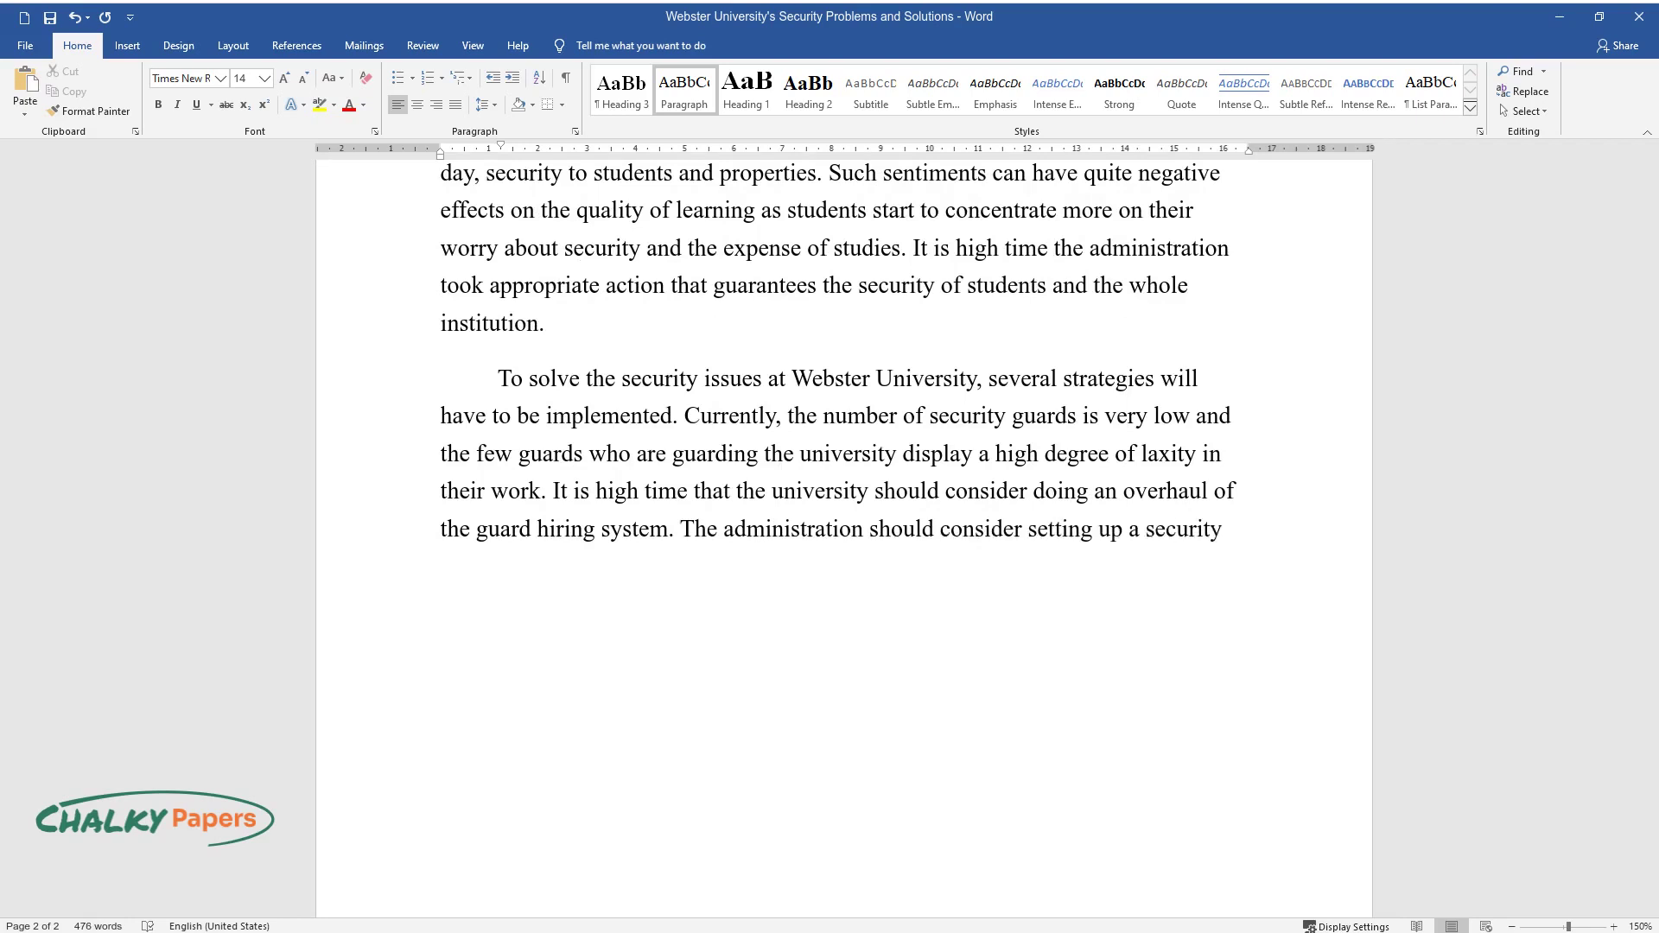
pyautogui.write(' division with the staffing departmen')
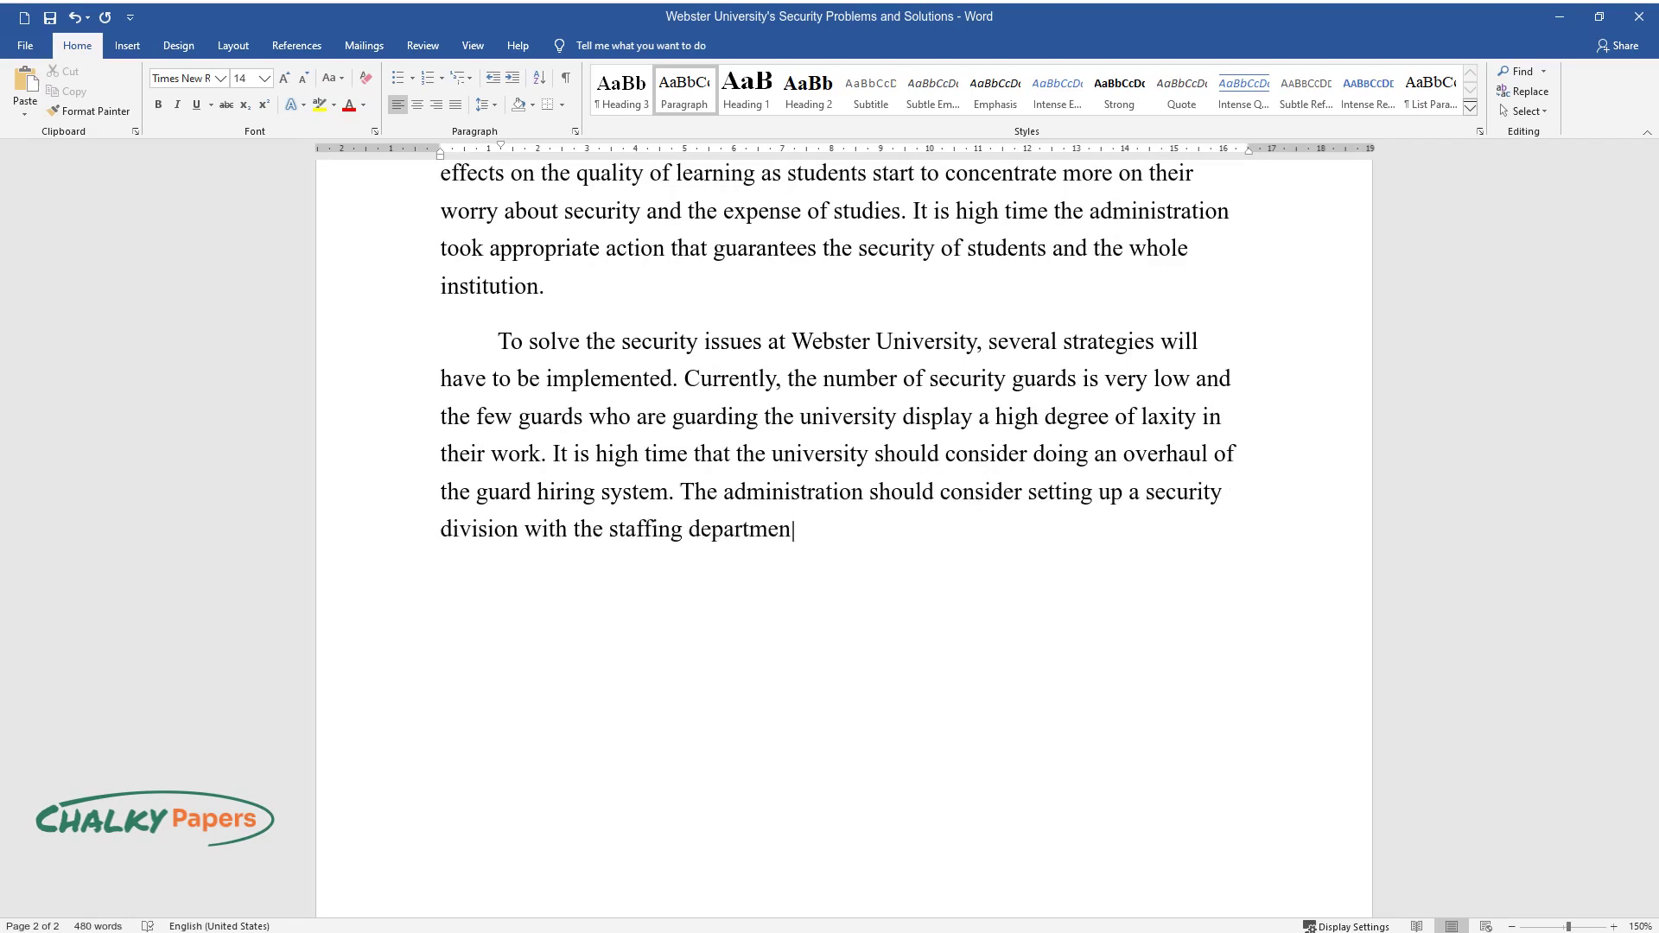
# Write that the security department will handle "vetting, hiring, and supervision of the guards" and that hiring should be above board to avoid guards with criminal records.
pyautogui.write('t. The security department will be mandated with the du')
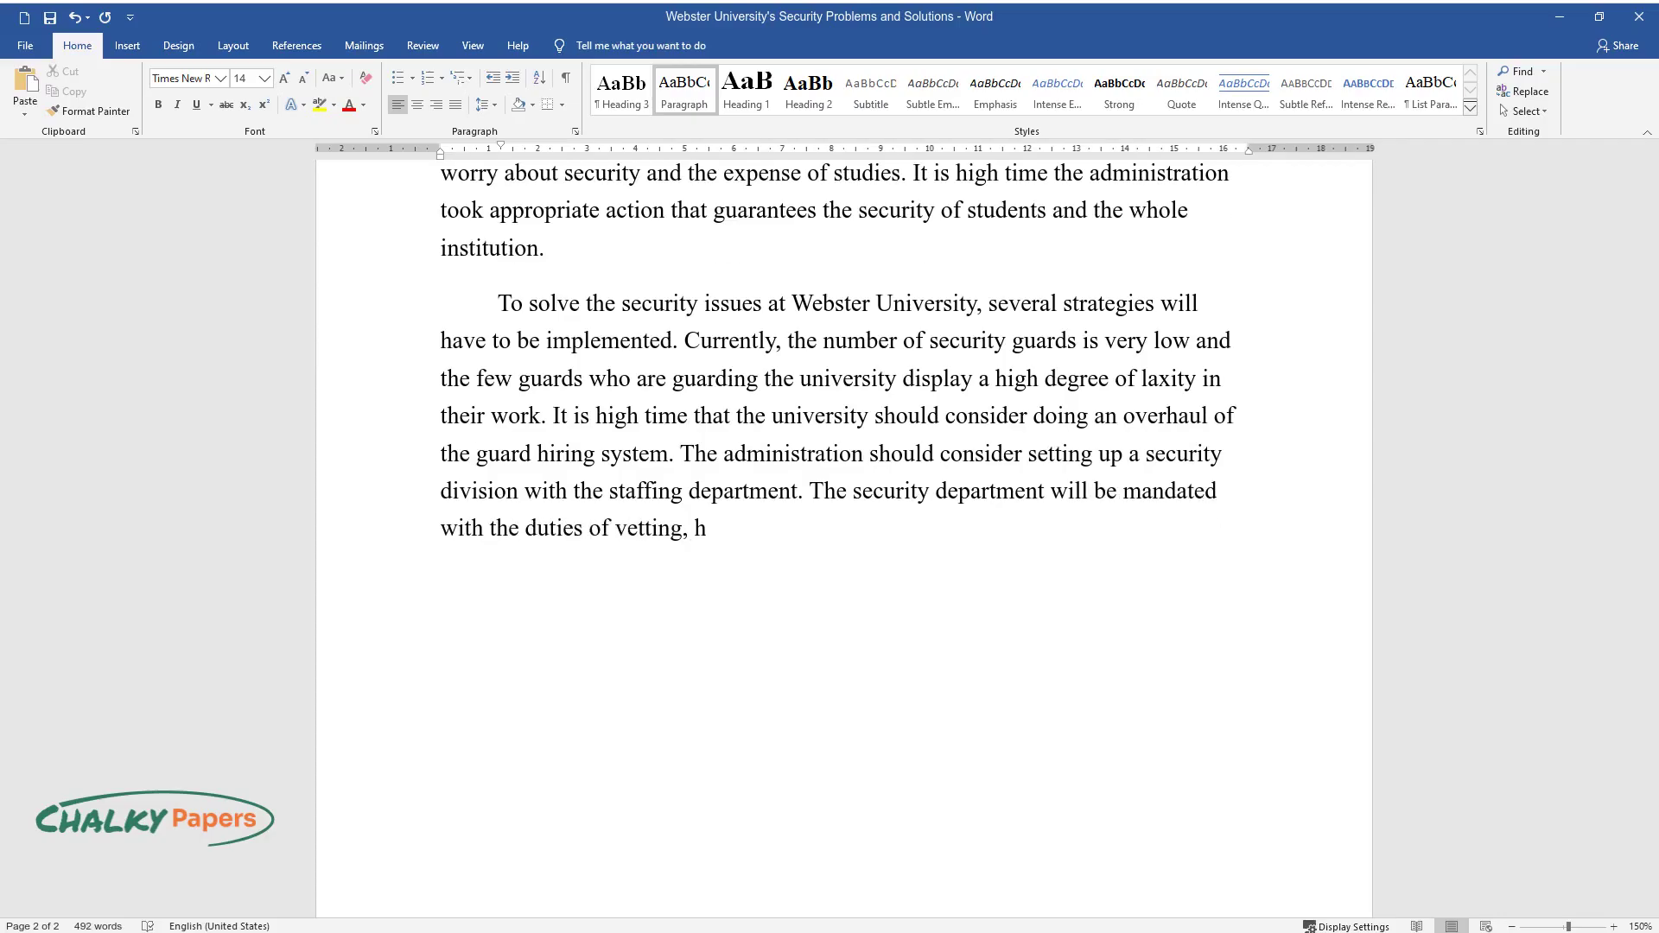
pyautogui.write('d supervision of the guards')
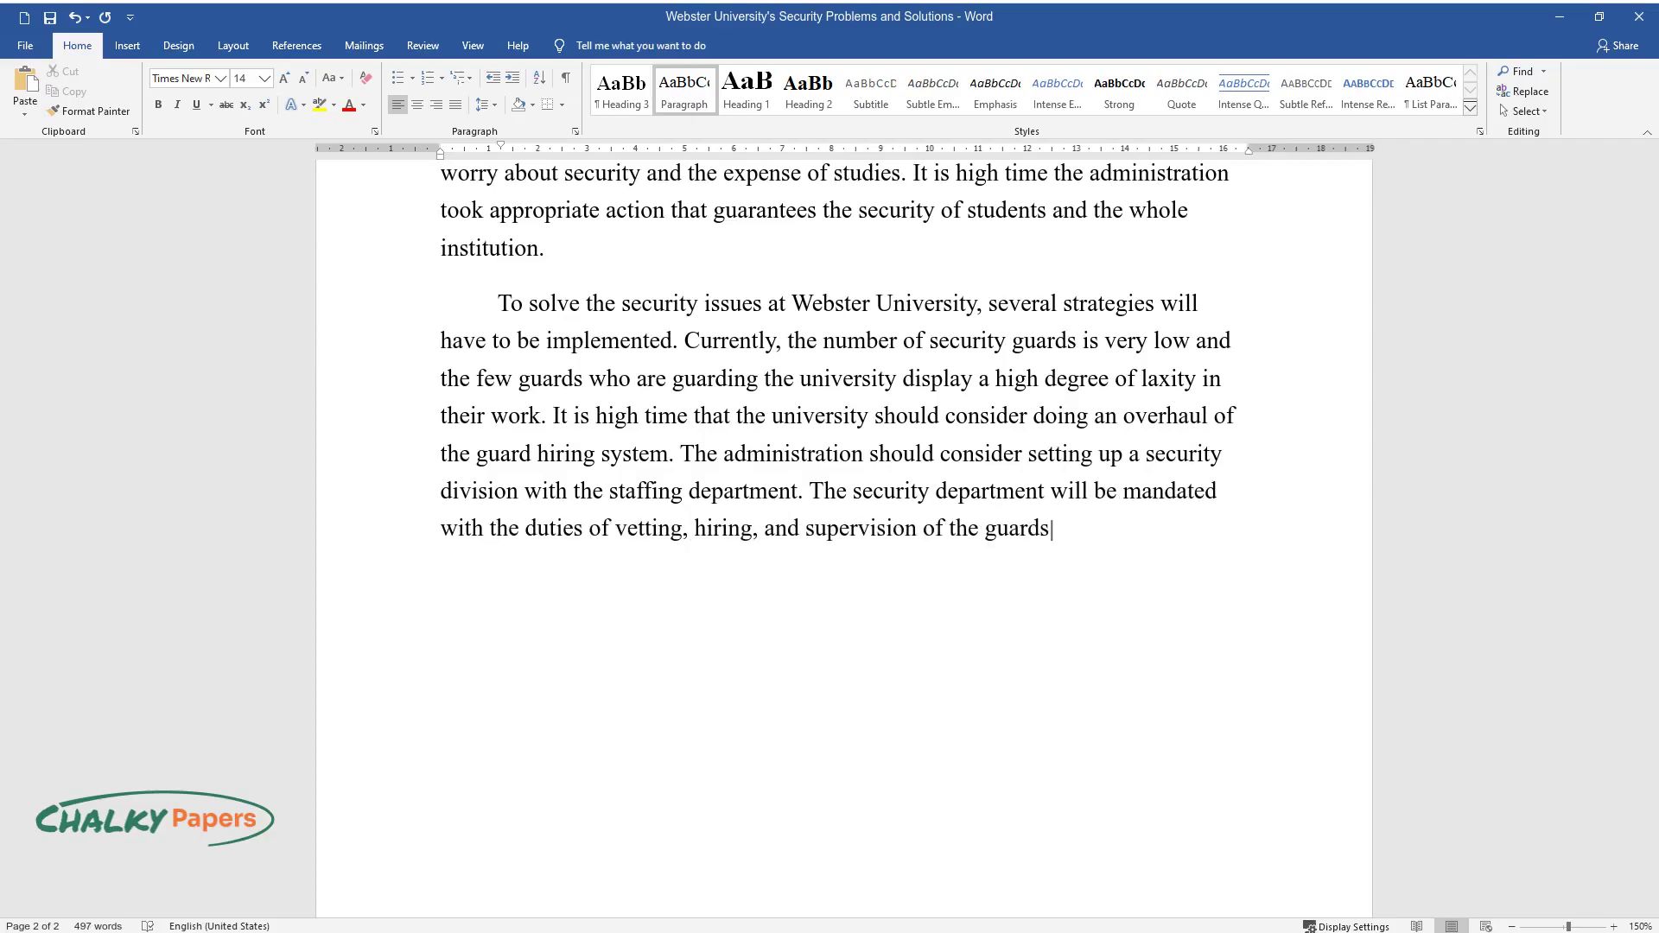
pyautogui.write('. The hiring process should be above ')
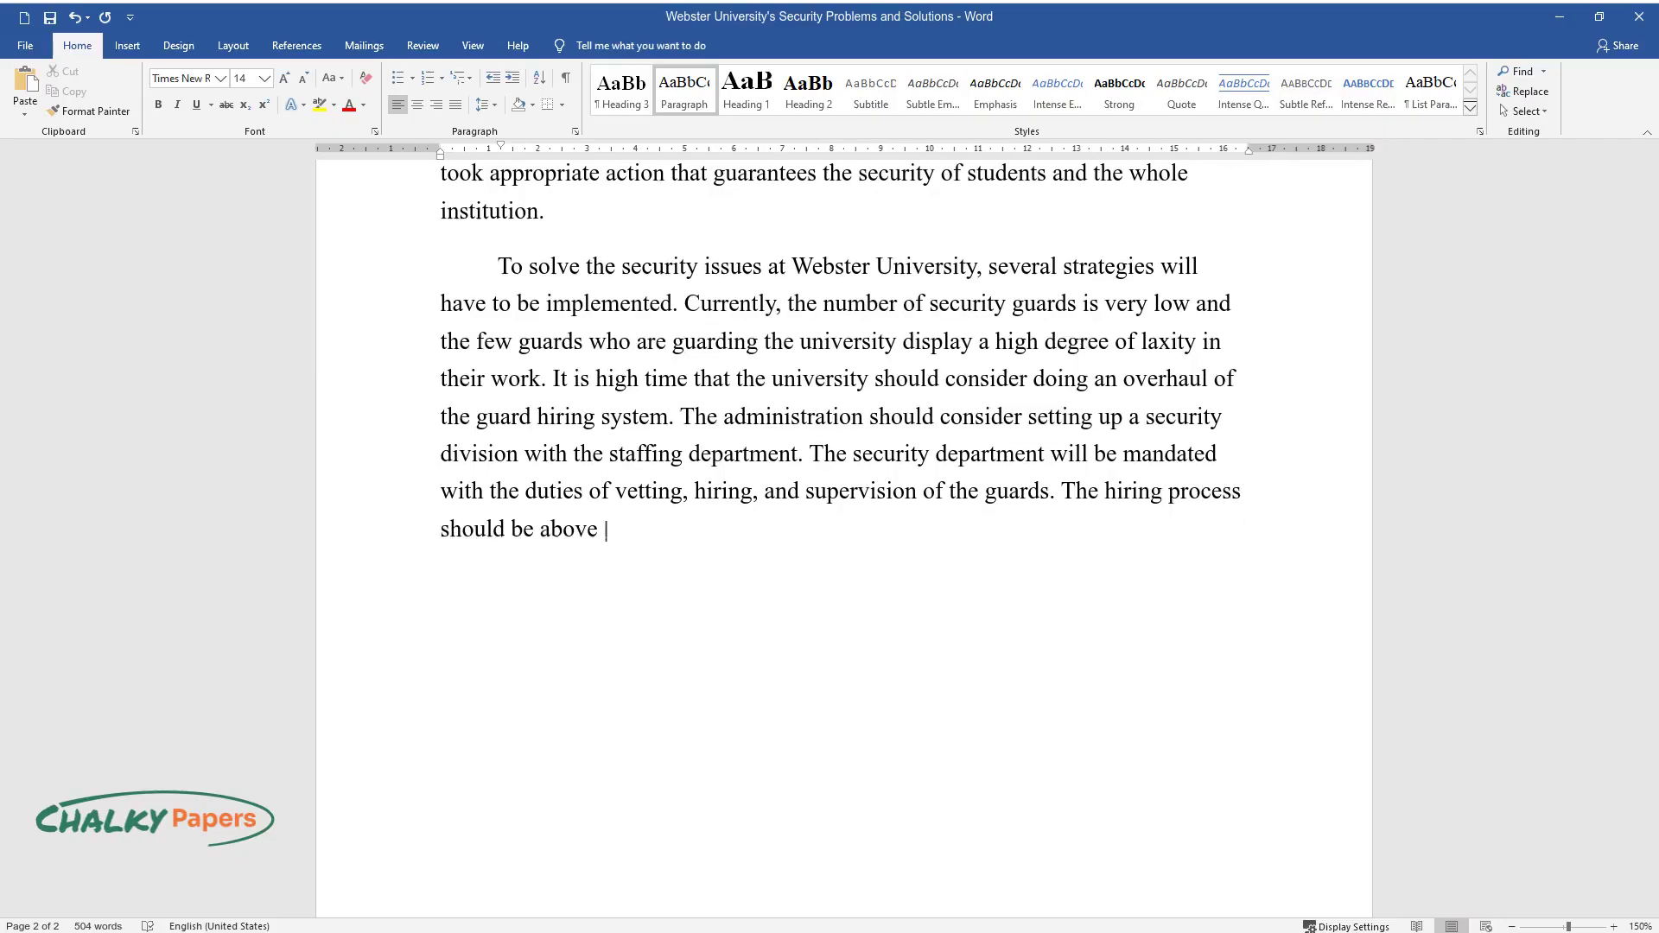
pyautogui.write('board to avoid hiring guards with cr')
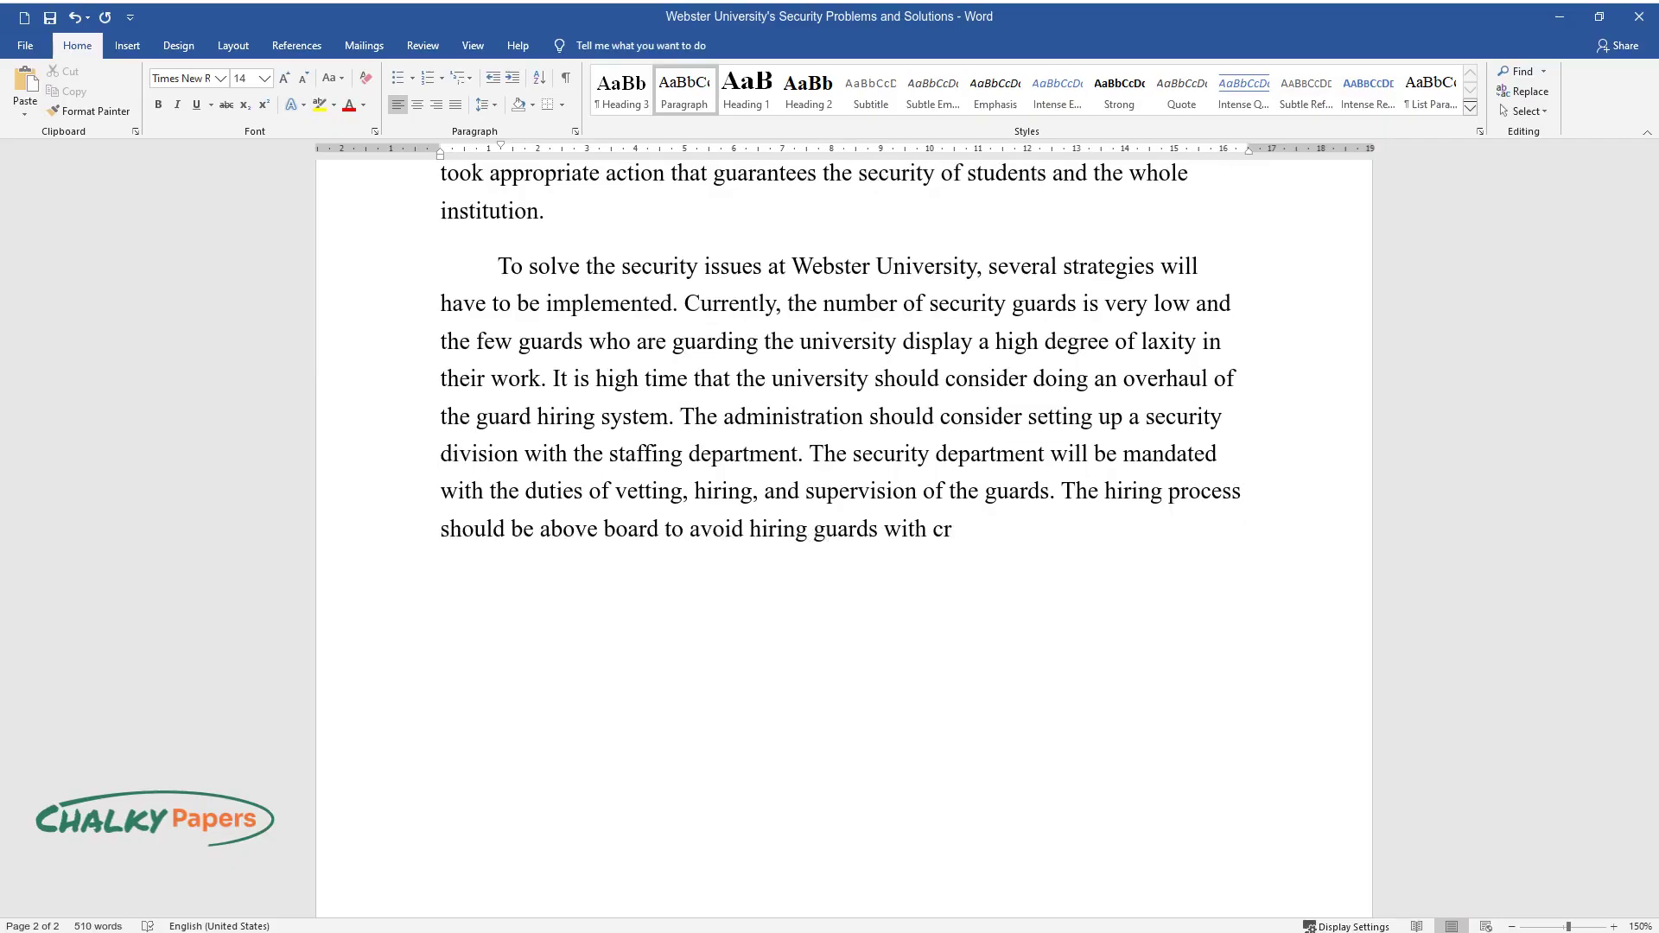
pyautogui.write('iminal records. All those intending to work as security')
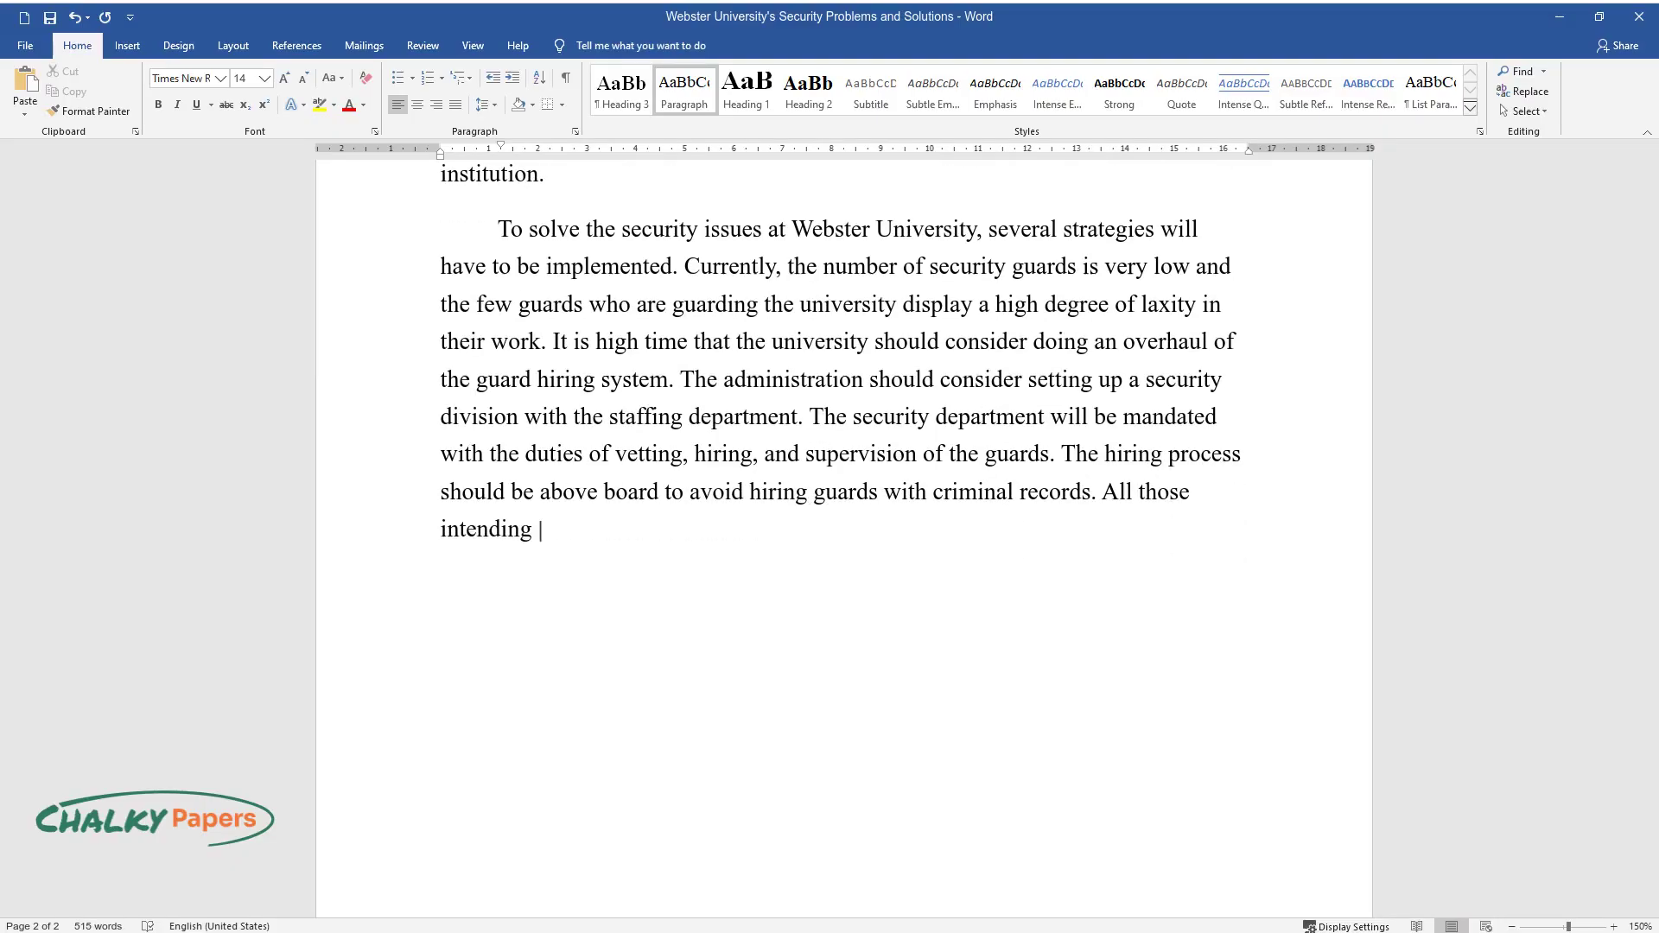
# Write that prospective guards must produce documents showing "they don't have any security breach records, and the police will be involved in the vetting process.".
pyautogui.write(' guards must produ')
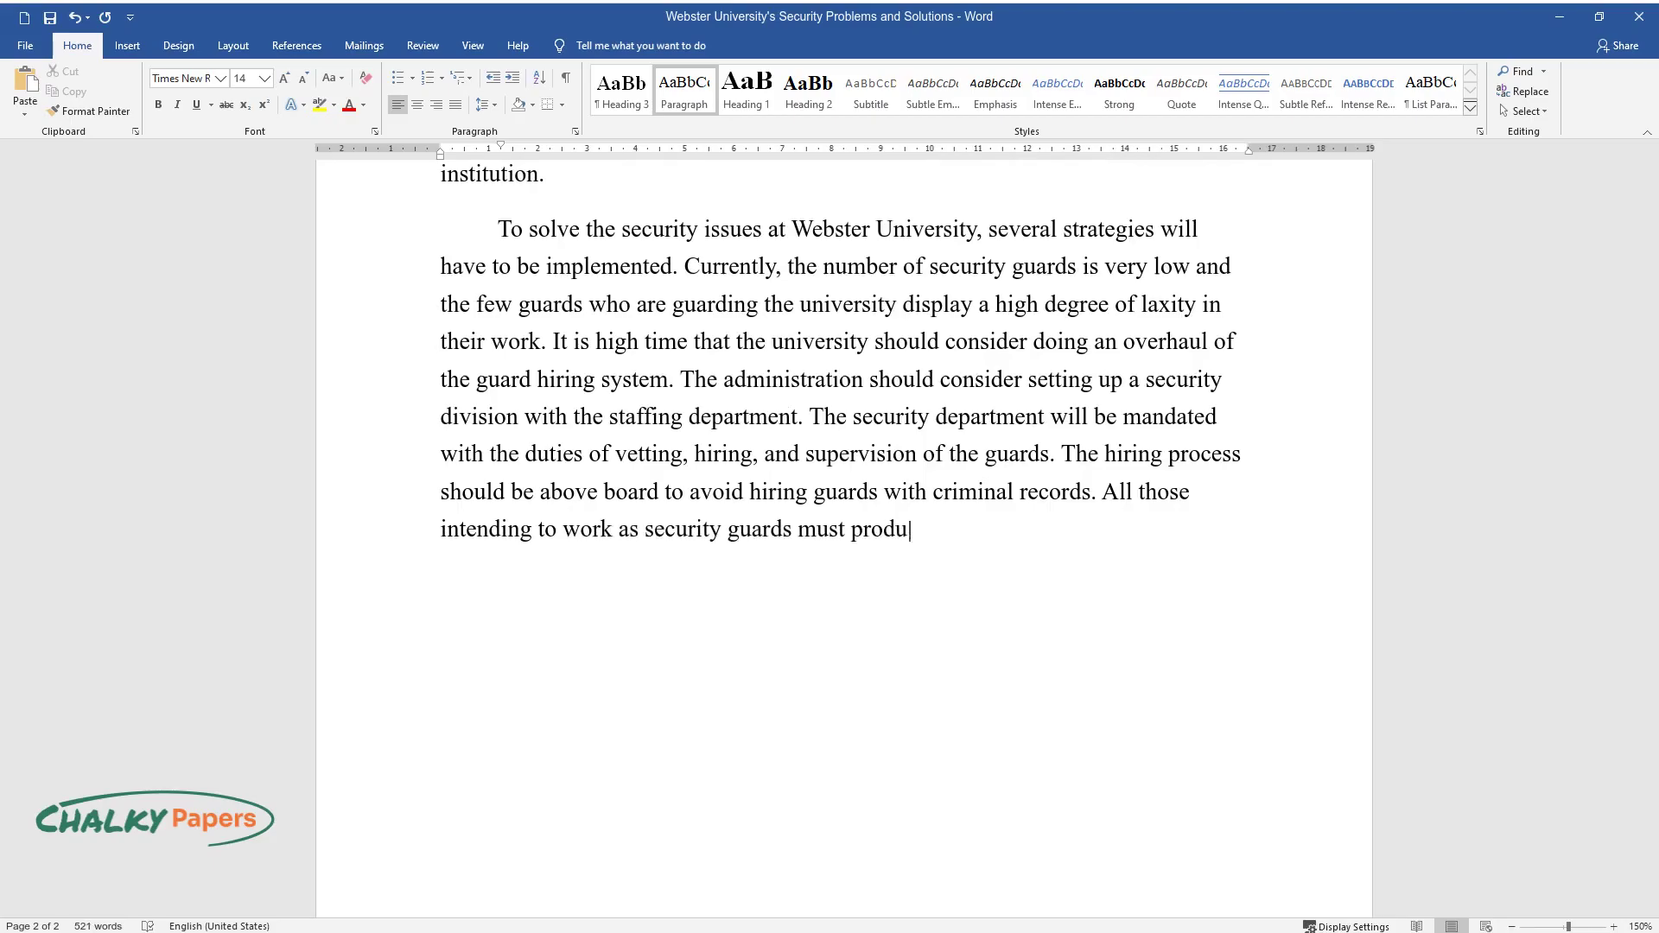
pyautogui.write("ce relevant documents showing that they don't have any security")
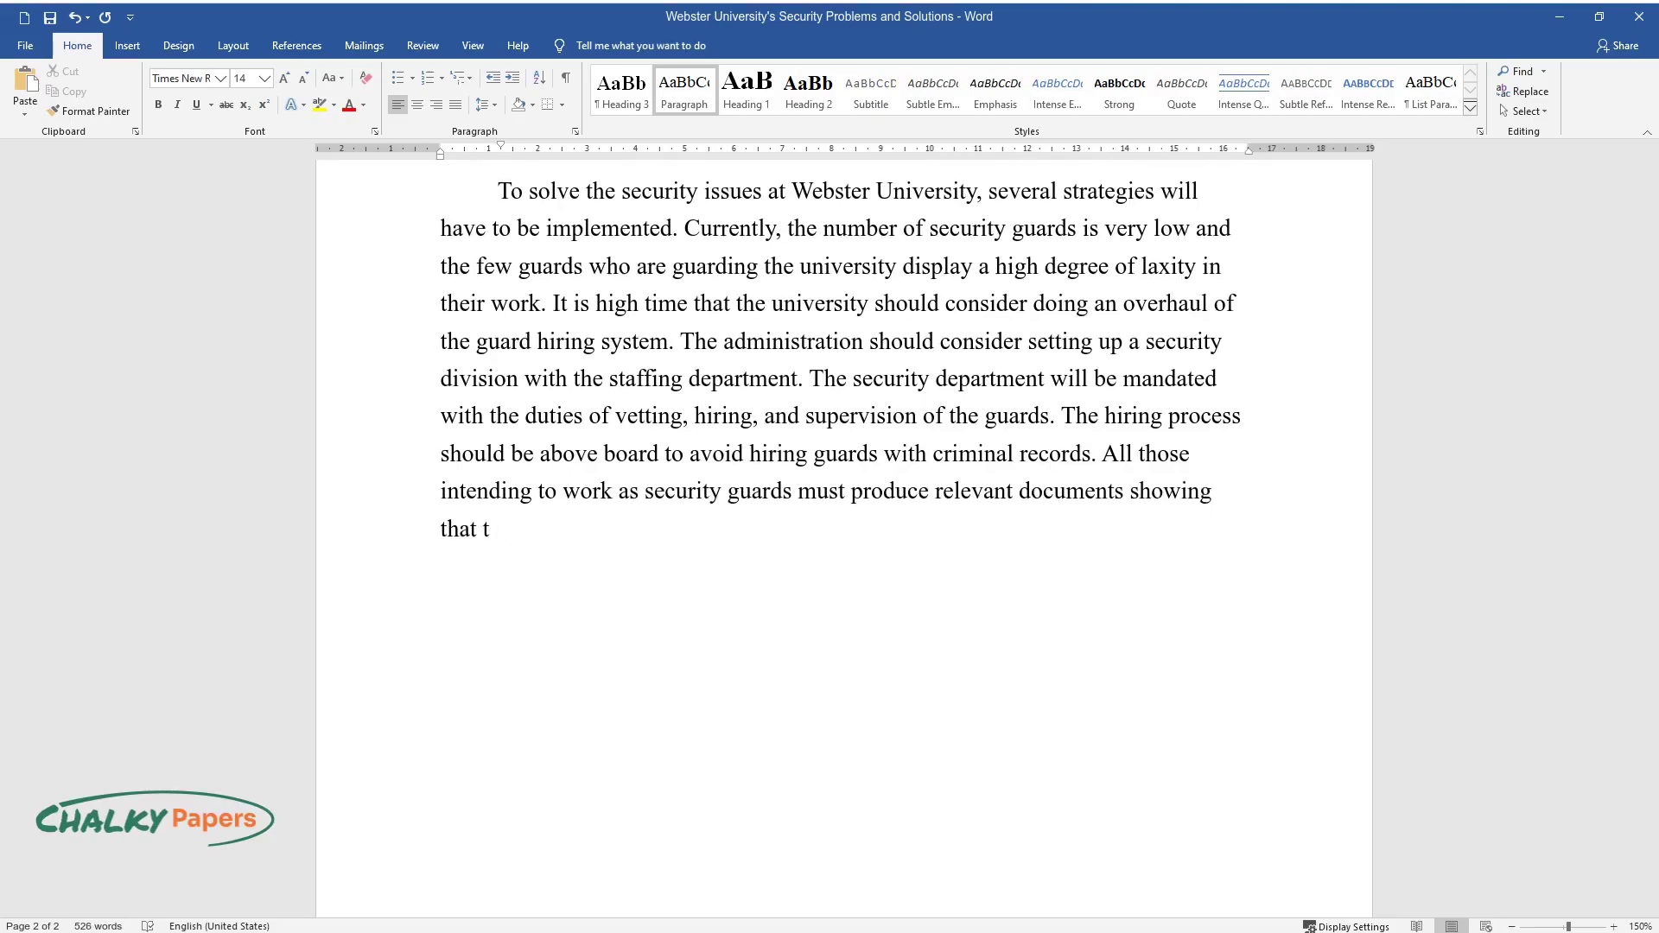
pyautogui.write(' breach r')
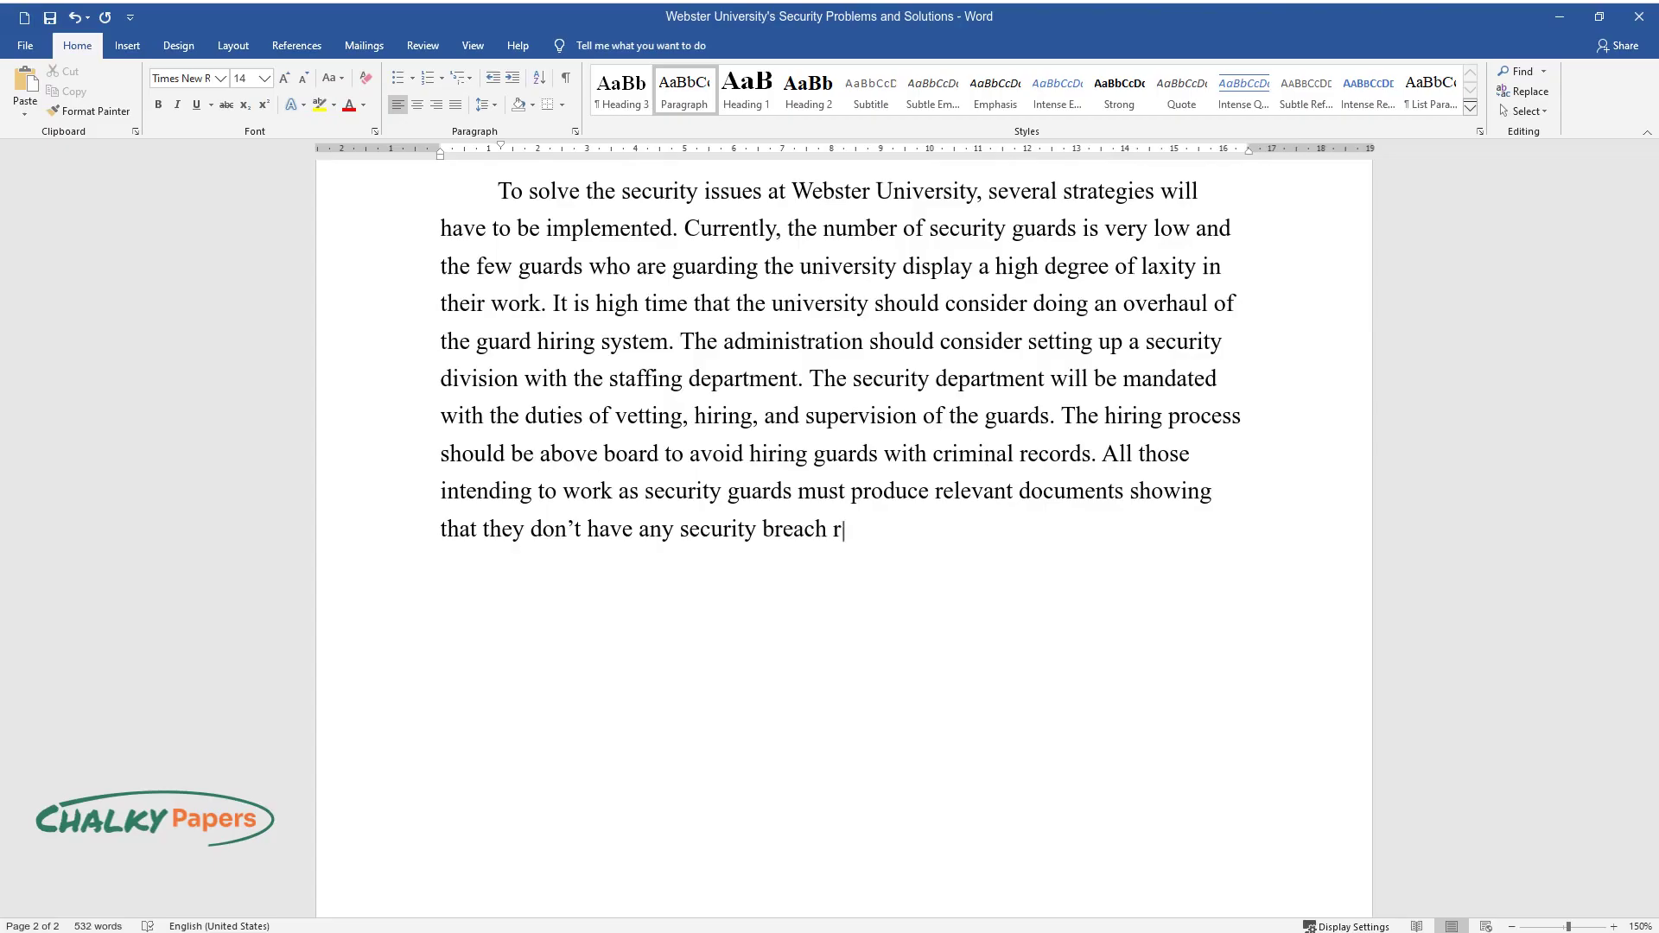
pyautogui.write('ecords, and the police will be invol')
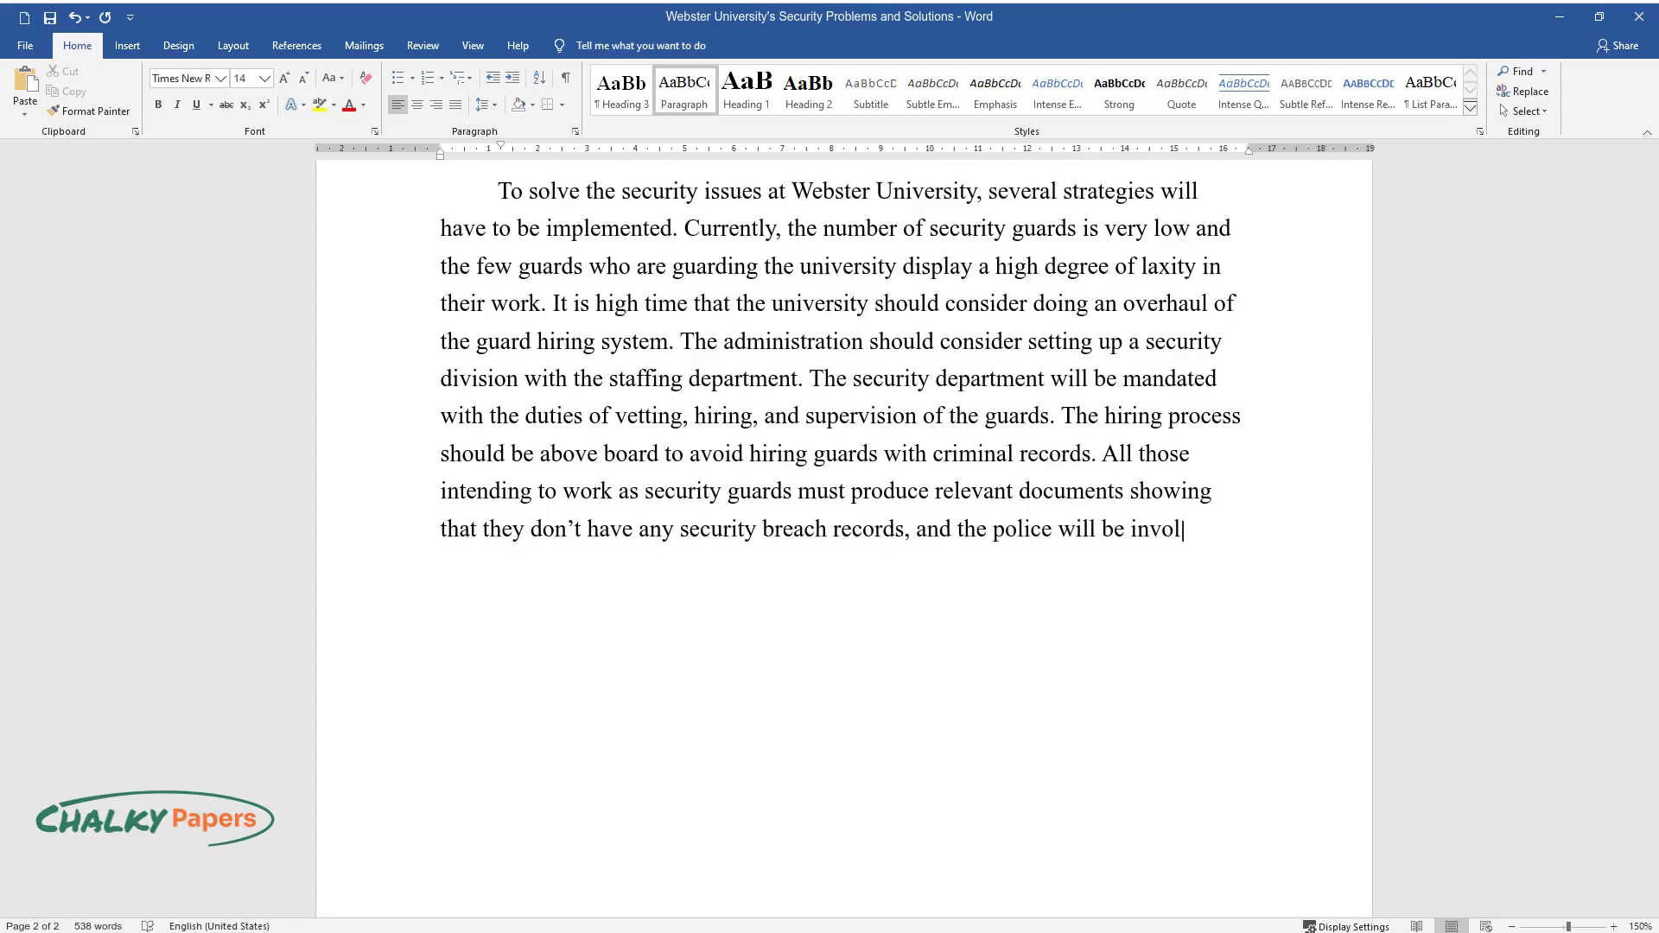
pyautogui.write('ved in the vetting process. All guard')
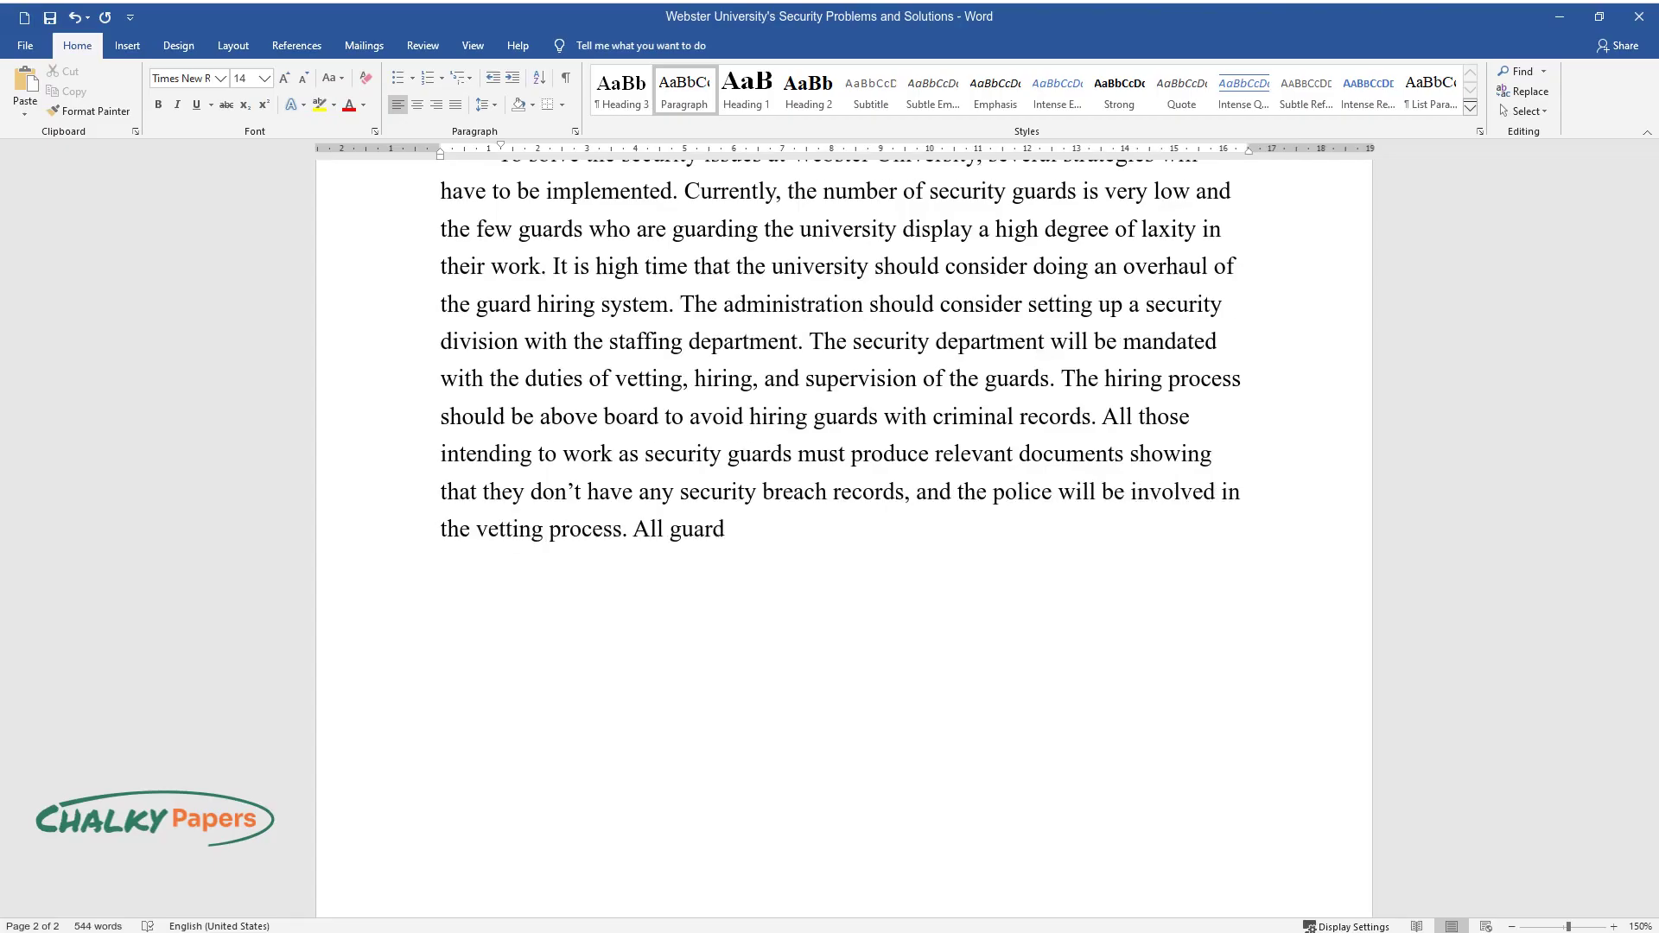
# Add that all guards "put on security uniforms and badges whenever they are working for easy identification.".
pyautogui.write('s put on security uniforms and badge')
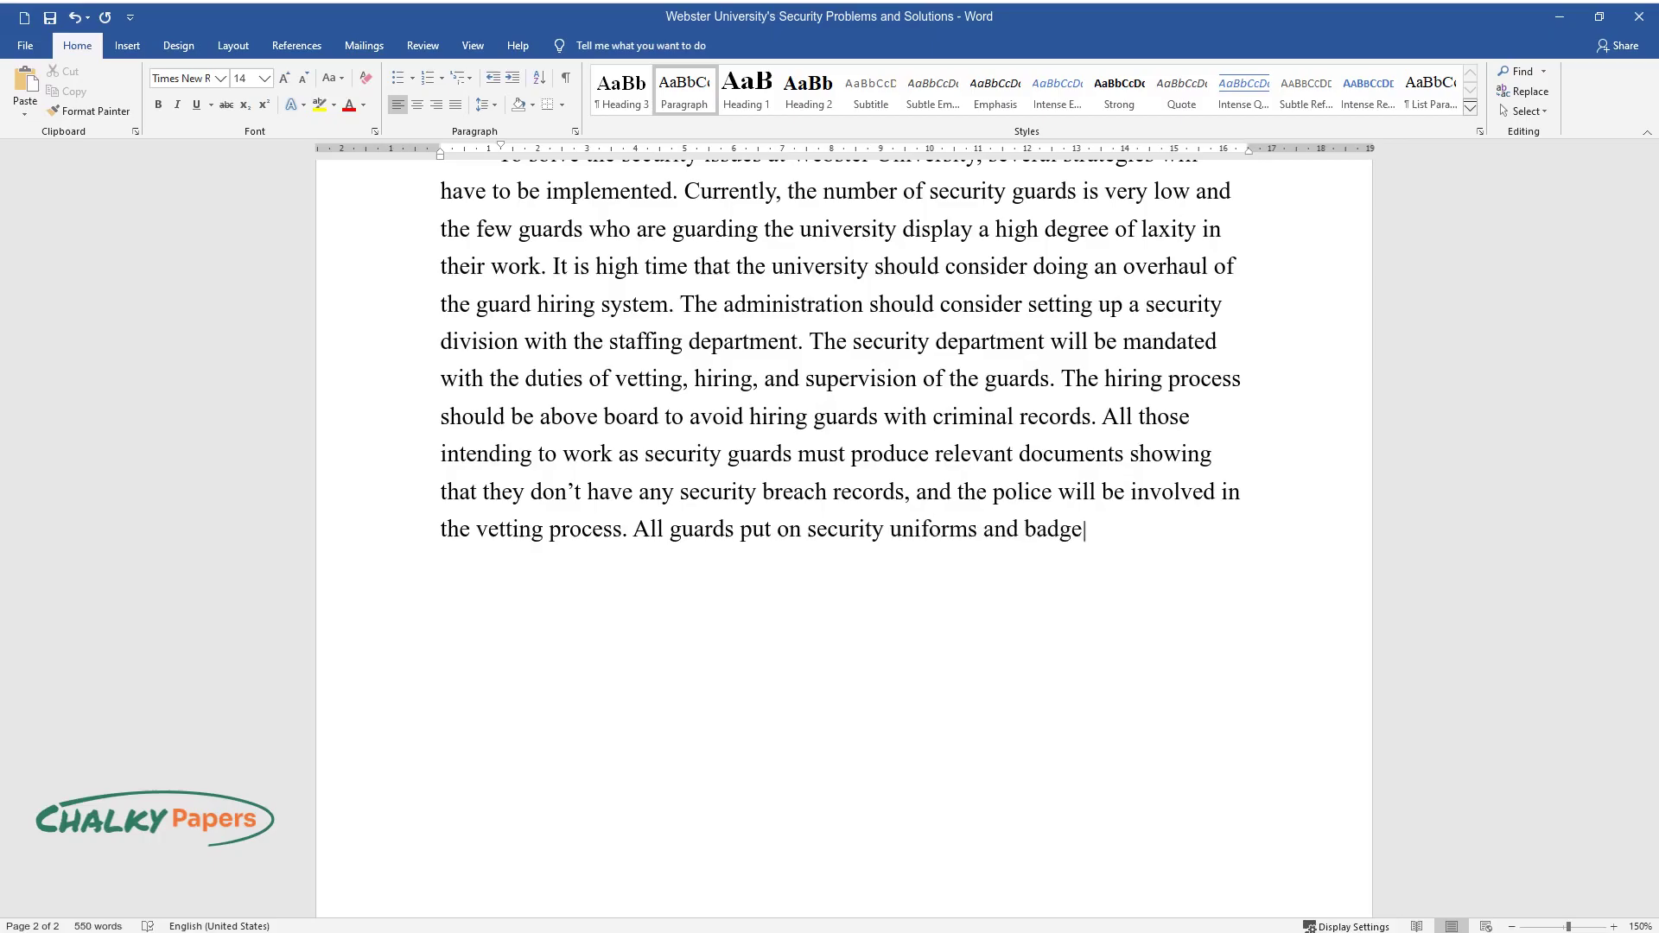
pyautogui.write('s whenever they are working for easy ')
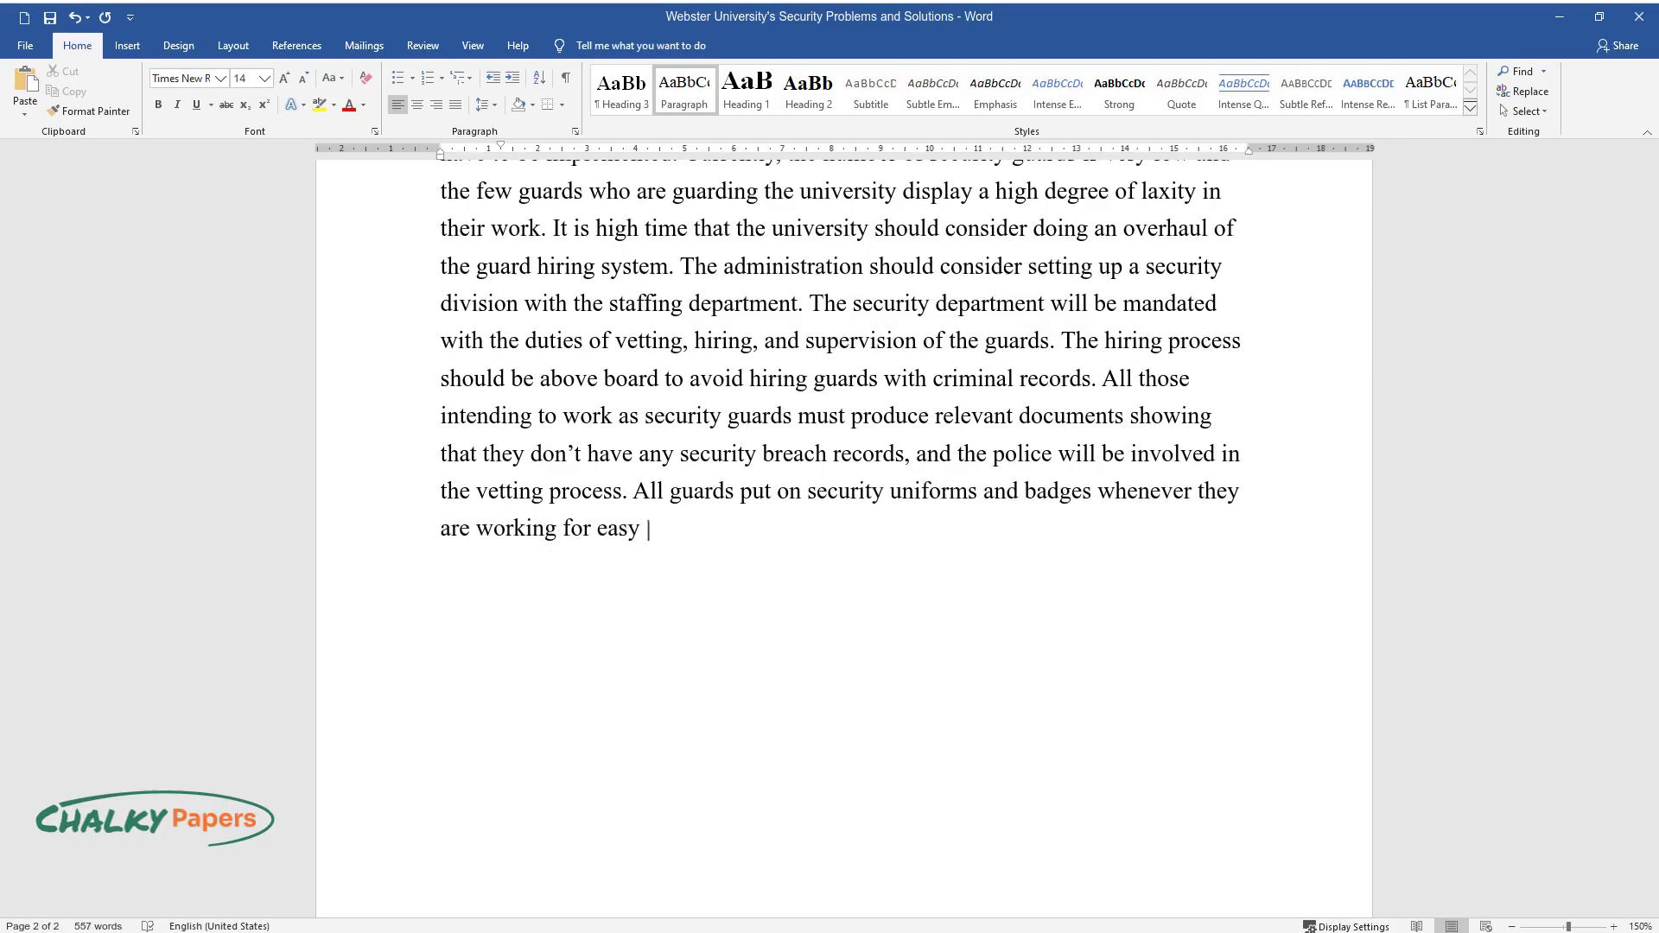
pyautogui.write('identification. To make sure that gu')
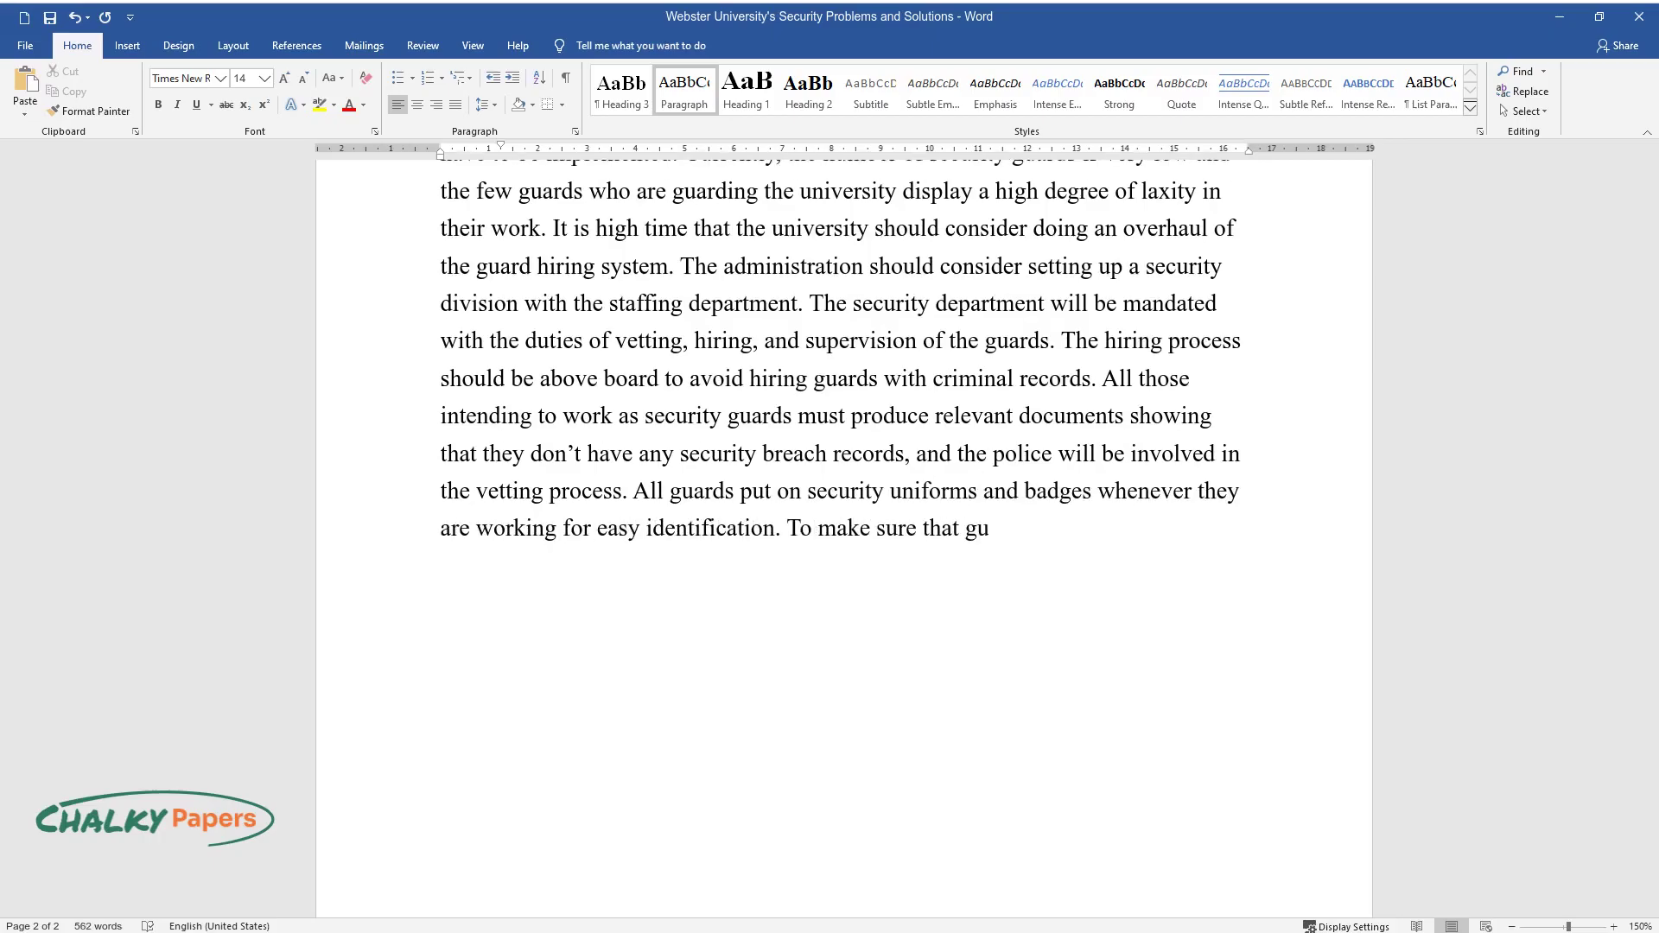
# Propose that the security department design a two-shift system with equal guard groups working day and night to keep guards effective, and begin a new paragraph.
pyautogui.write('ards are effective in their work, the')
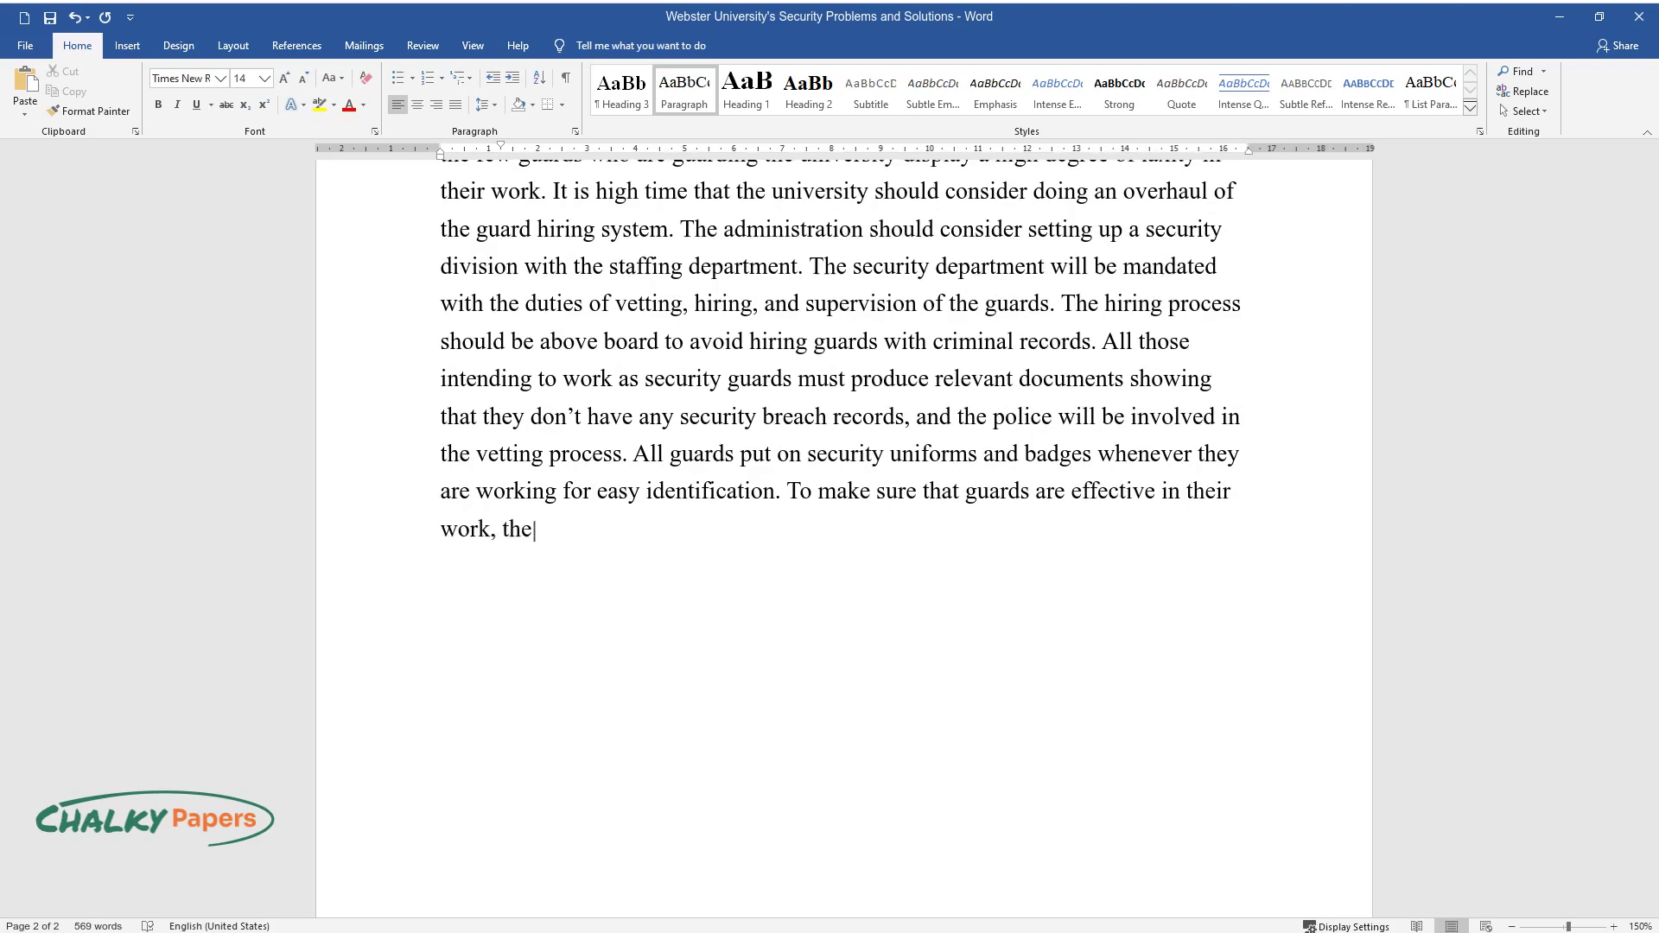
pyautogui.write(' security department should design a')
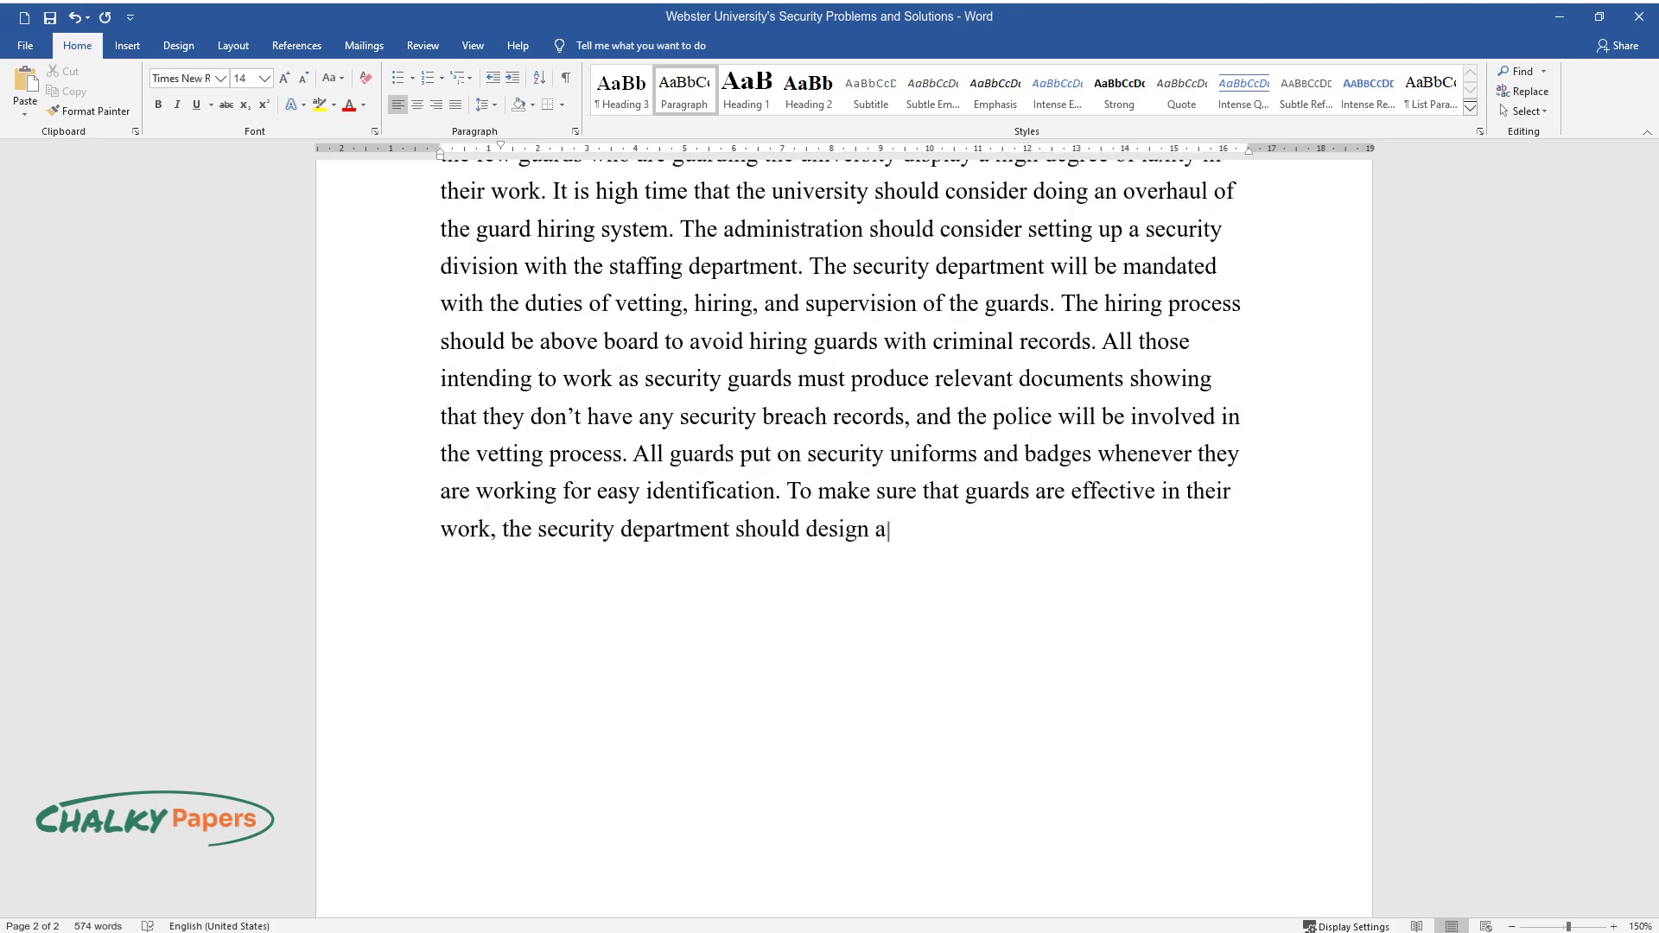
pyautogui.write(' two-shift system where one group of guards wo')
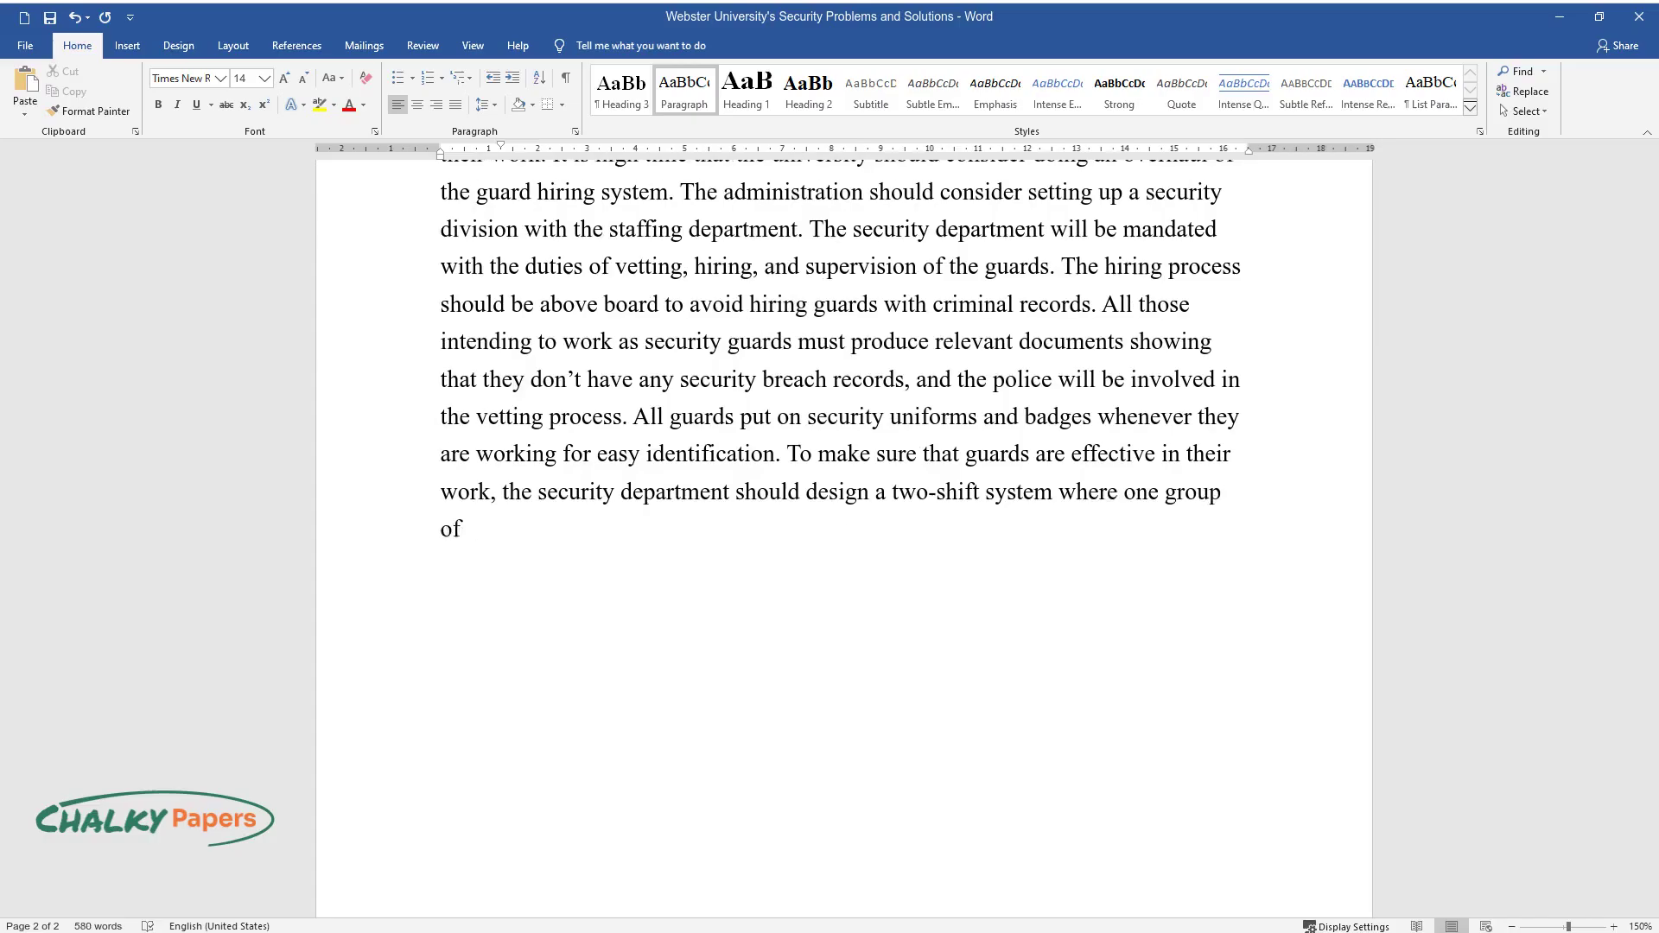
pyautogui.write('rk during the day and a similar number work at night.')
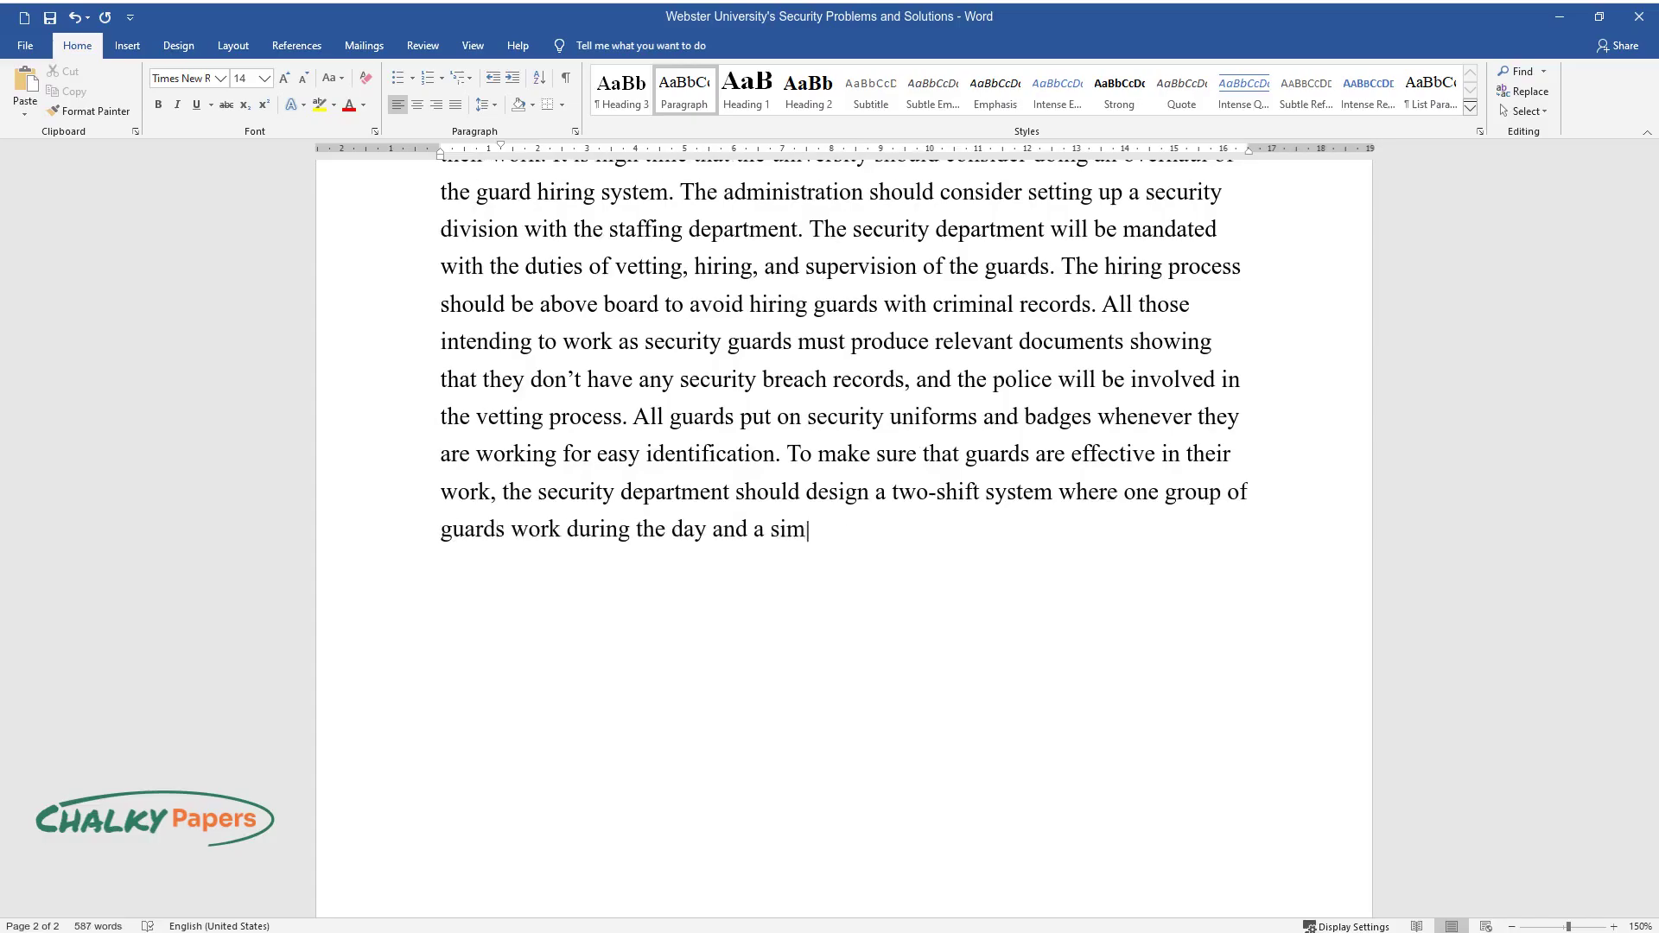
pyautogui.press('Return')
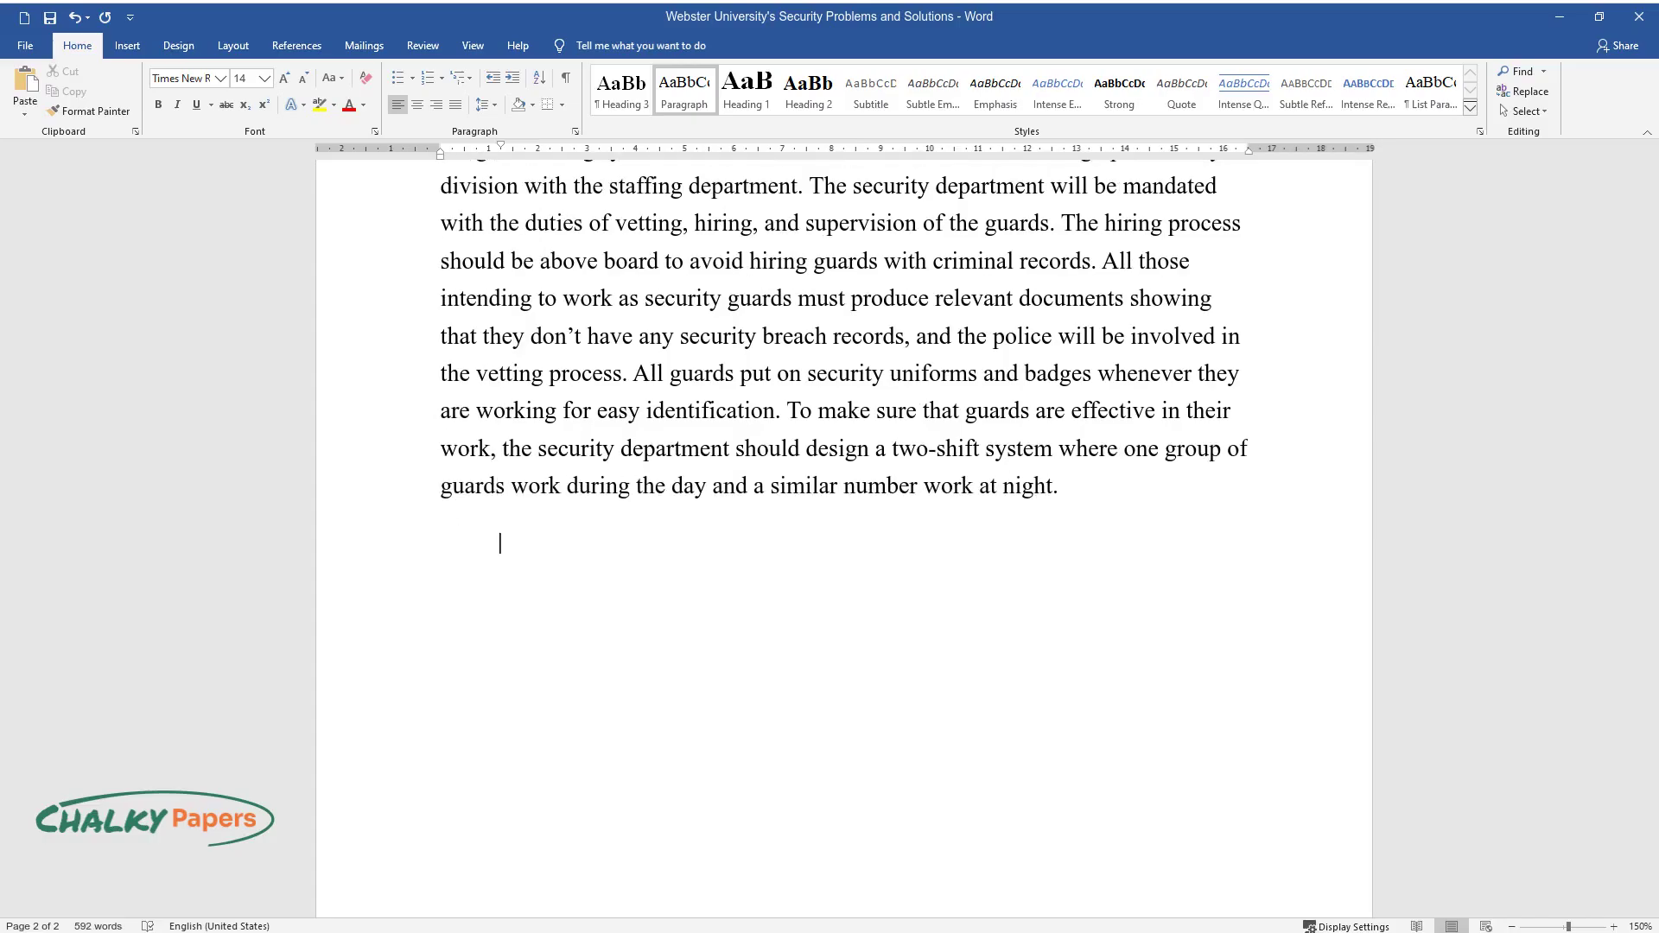
# Open the paragraph with the urgent need to replace the fence, as a trip around the institution reveals it "no longer serves its purpose.".
pyautogui.write('There is an urgent need t')
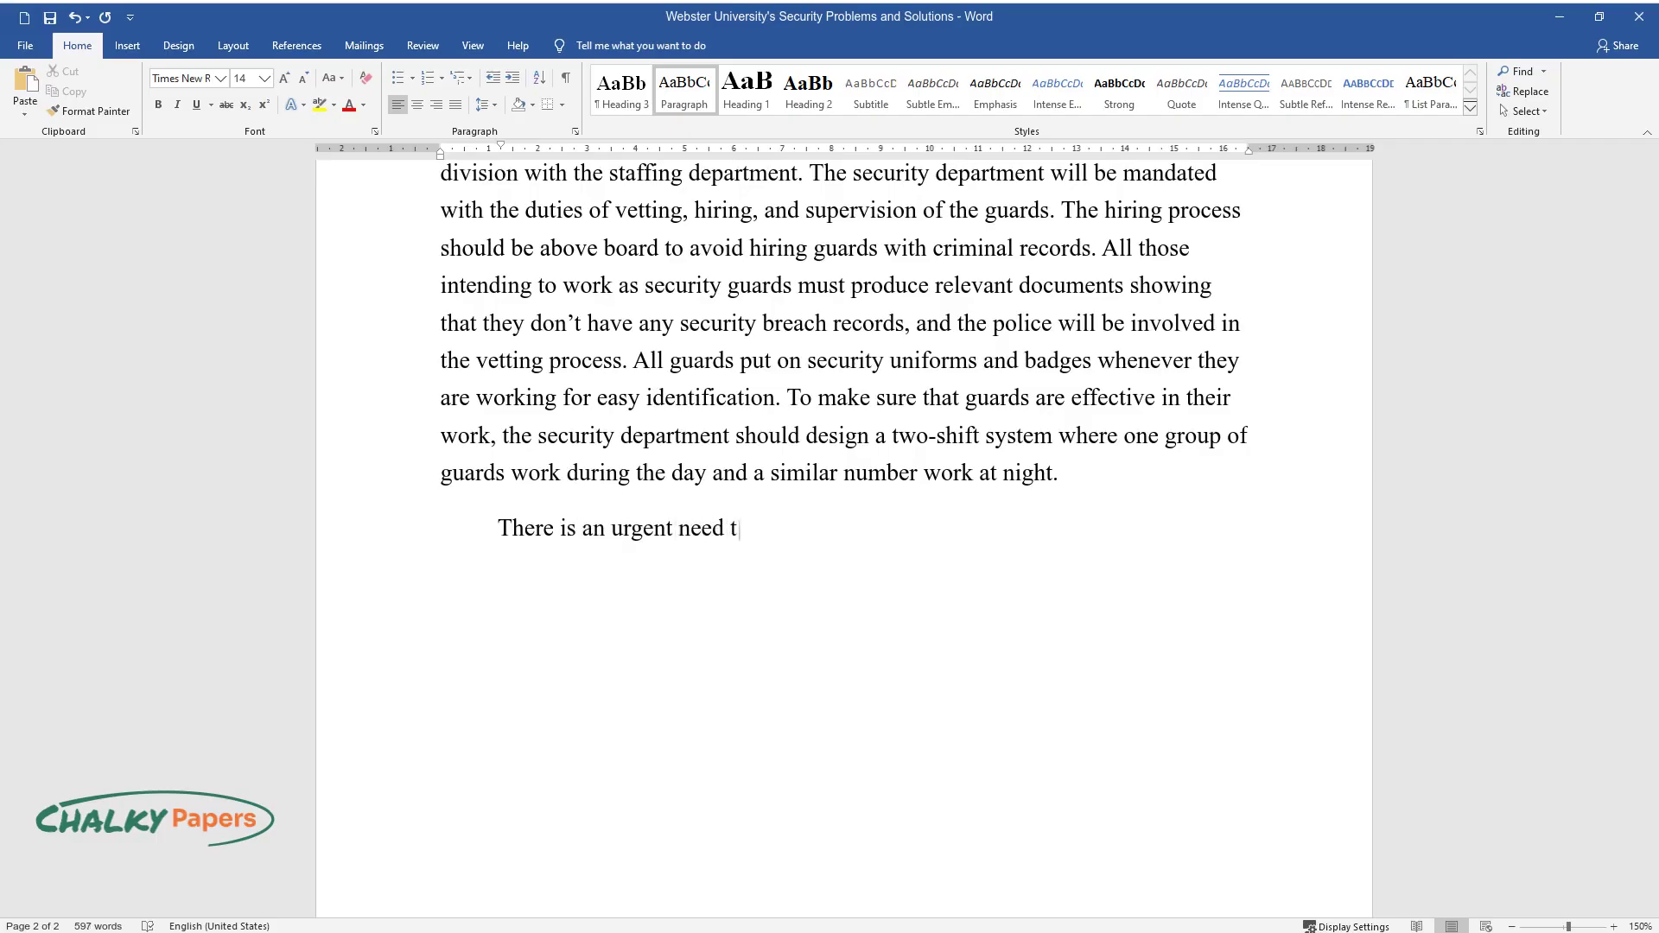
pyautogui.write('o replace the fence as a trip around')
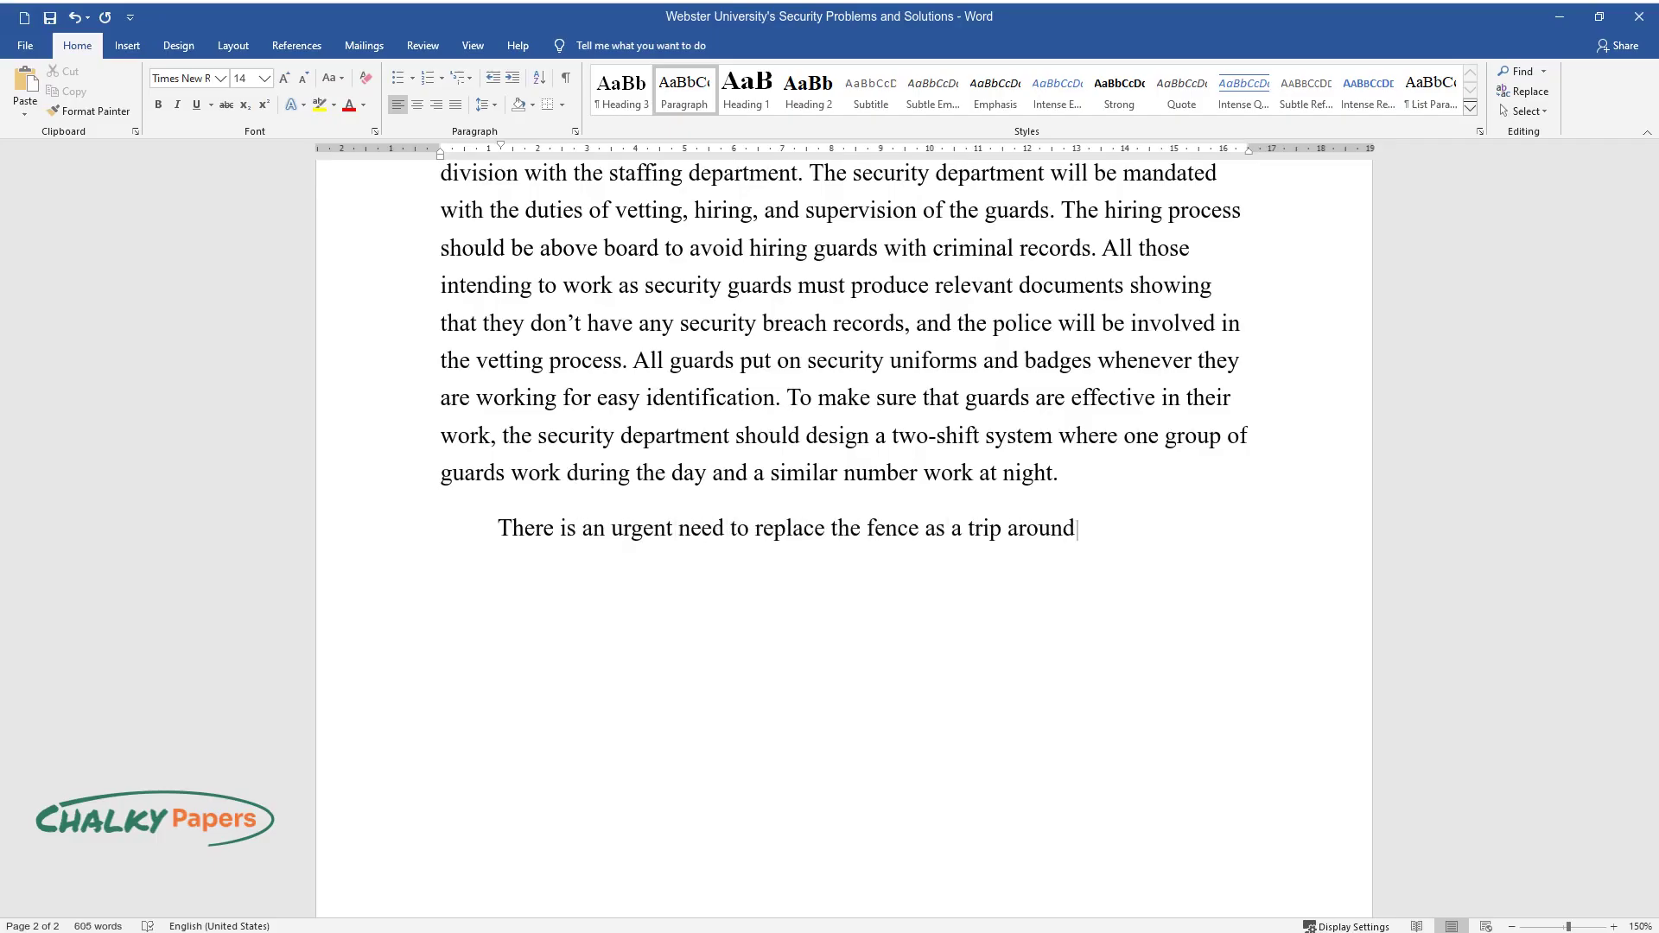
pyautogui.write(' the institution reveals that the fe')
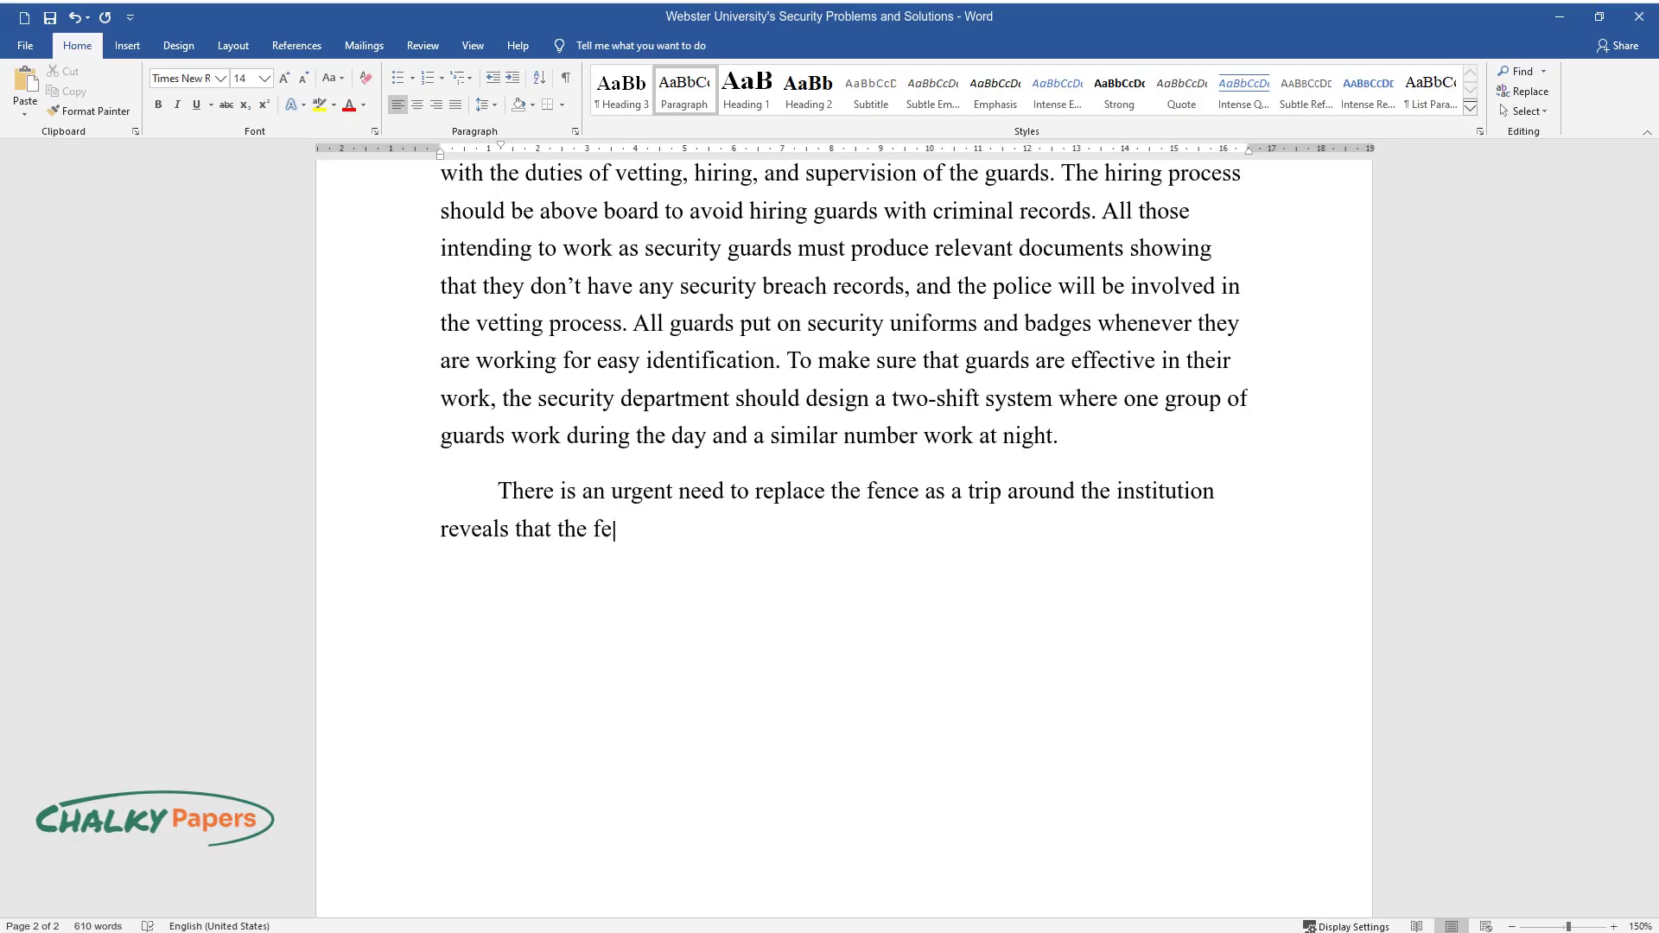
pyautogui.write('nce surrounding the university no l')
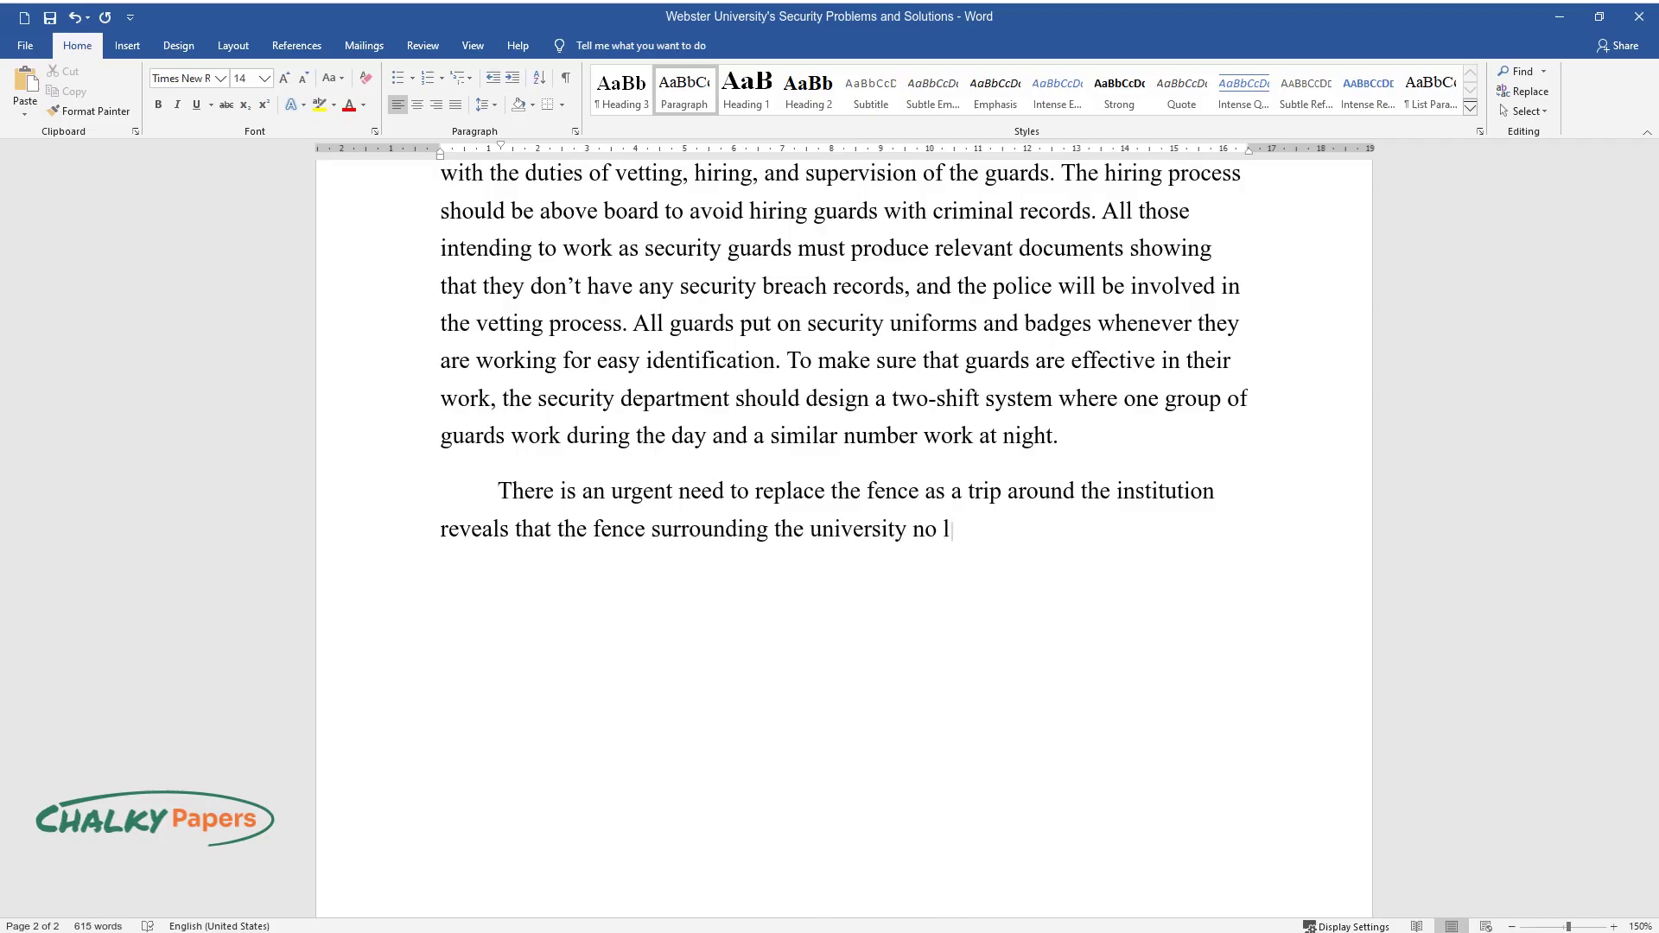
pyautogui.write('onger serves its purpose. The admini')
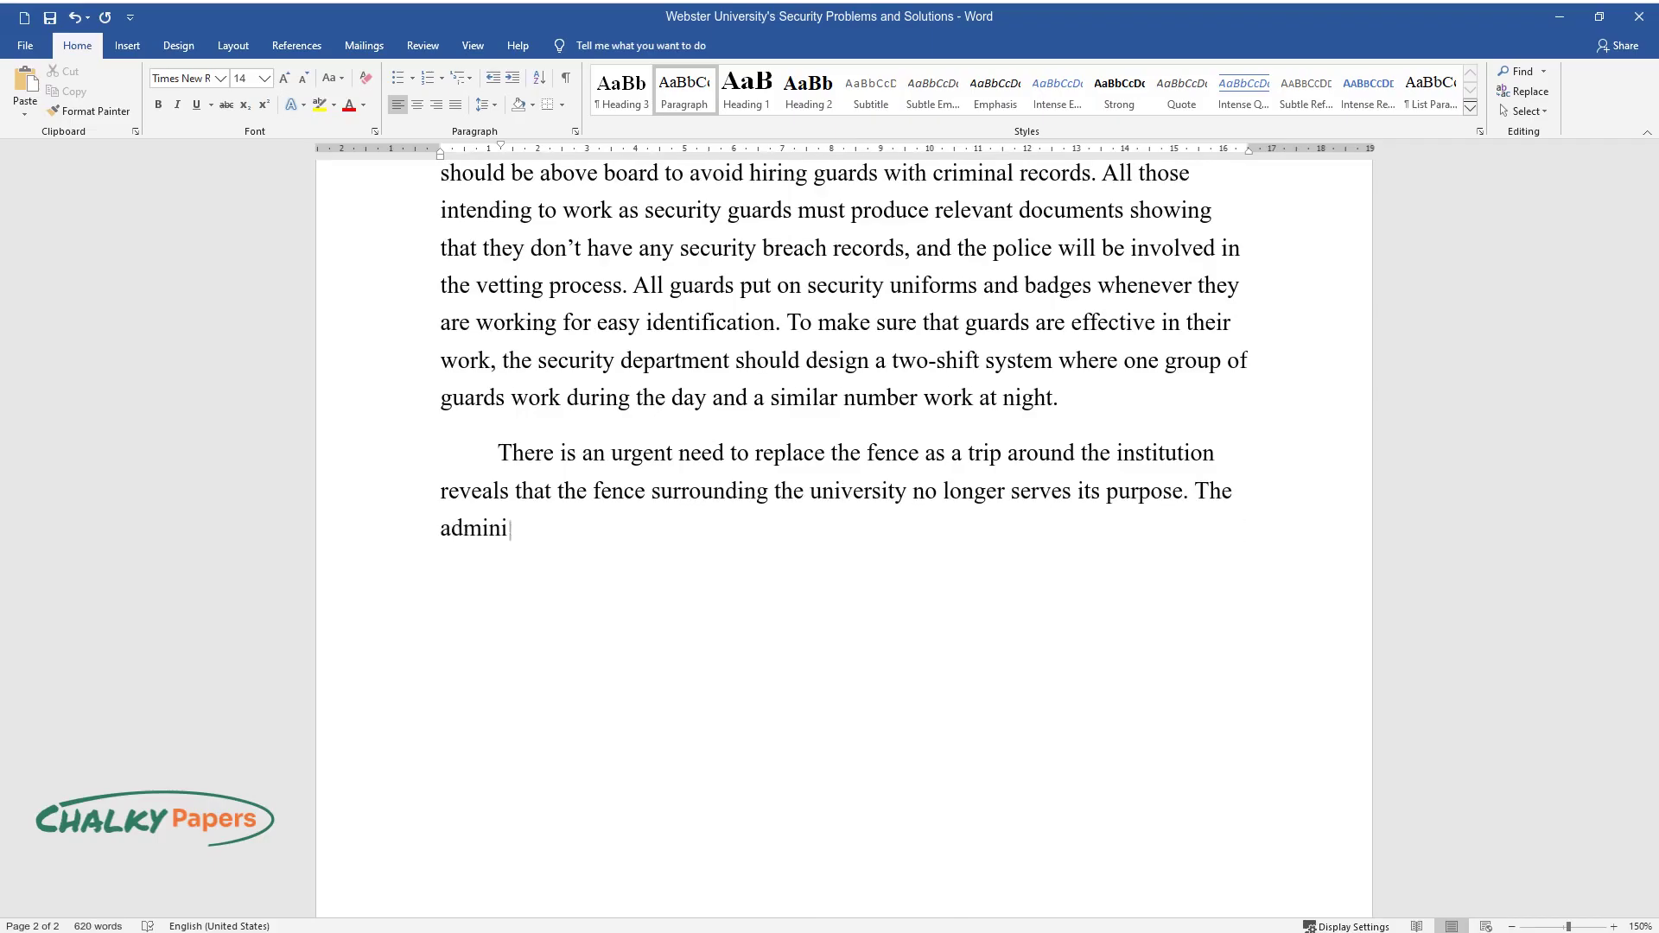
# Suggest that the administration build a concrete fence around the school to replace the chain-link fence, describing it as more durable and easy to maintain.
pyautogui.write('stration may want to consider buildi')
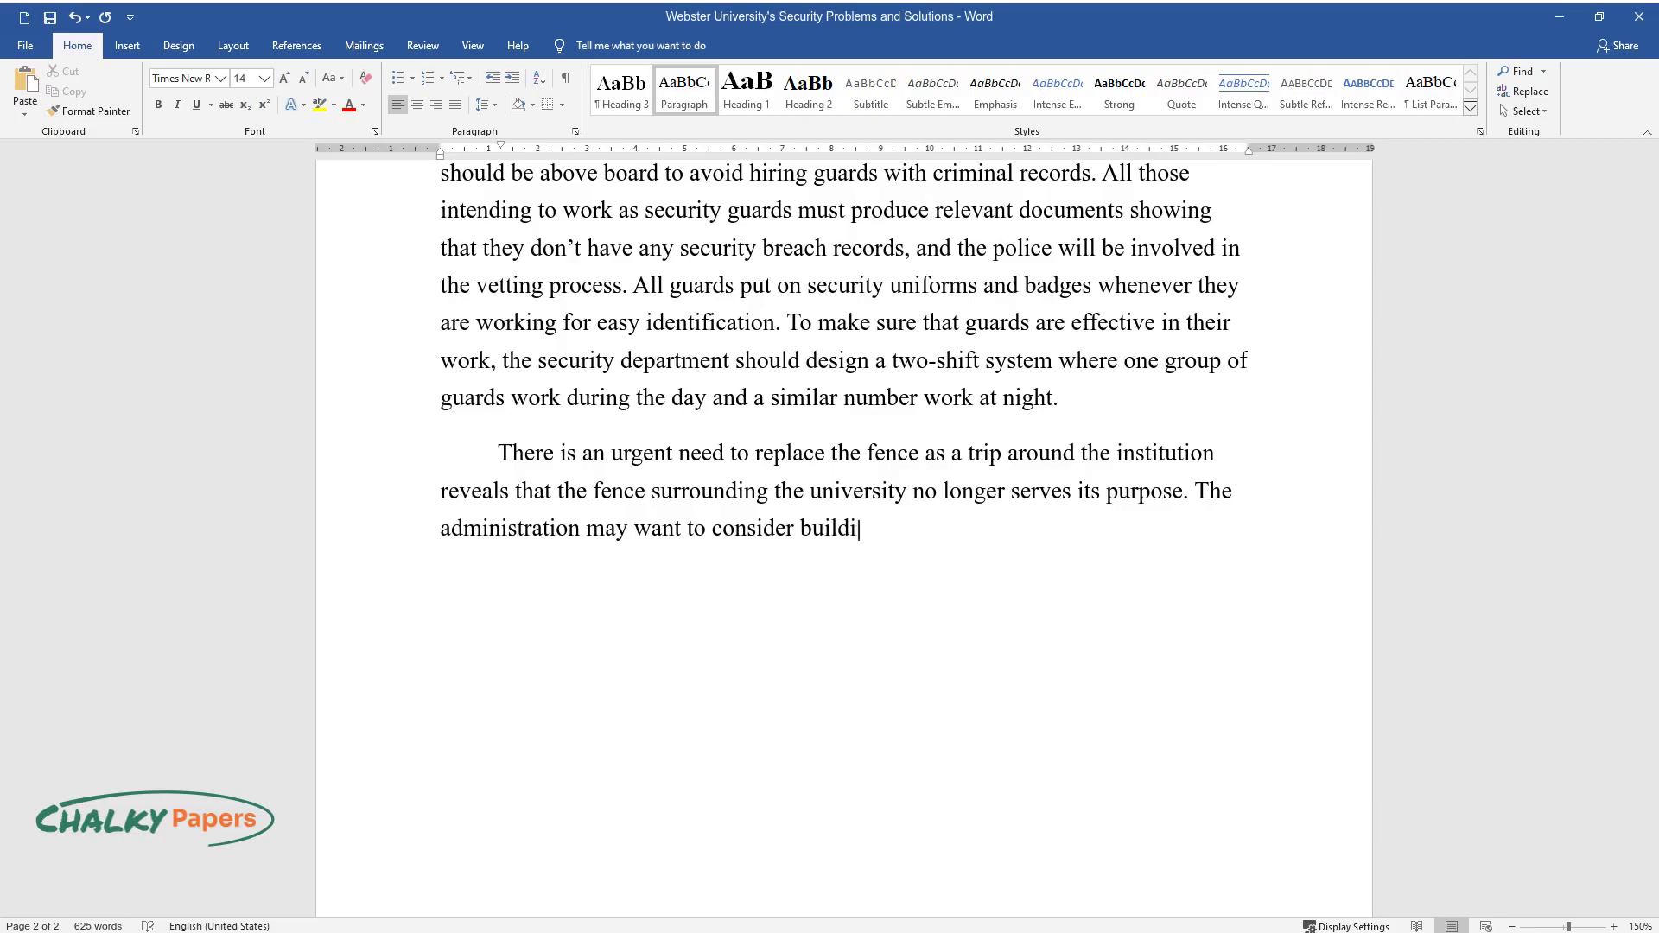
pyautogui.write('ng a concrete fence around the schoo')
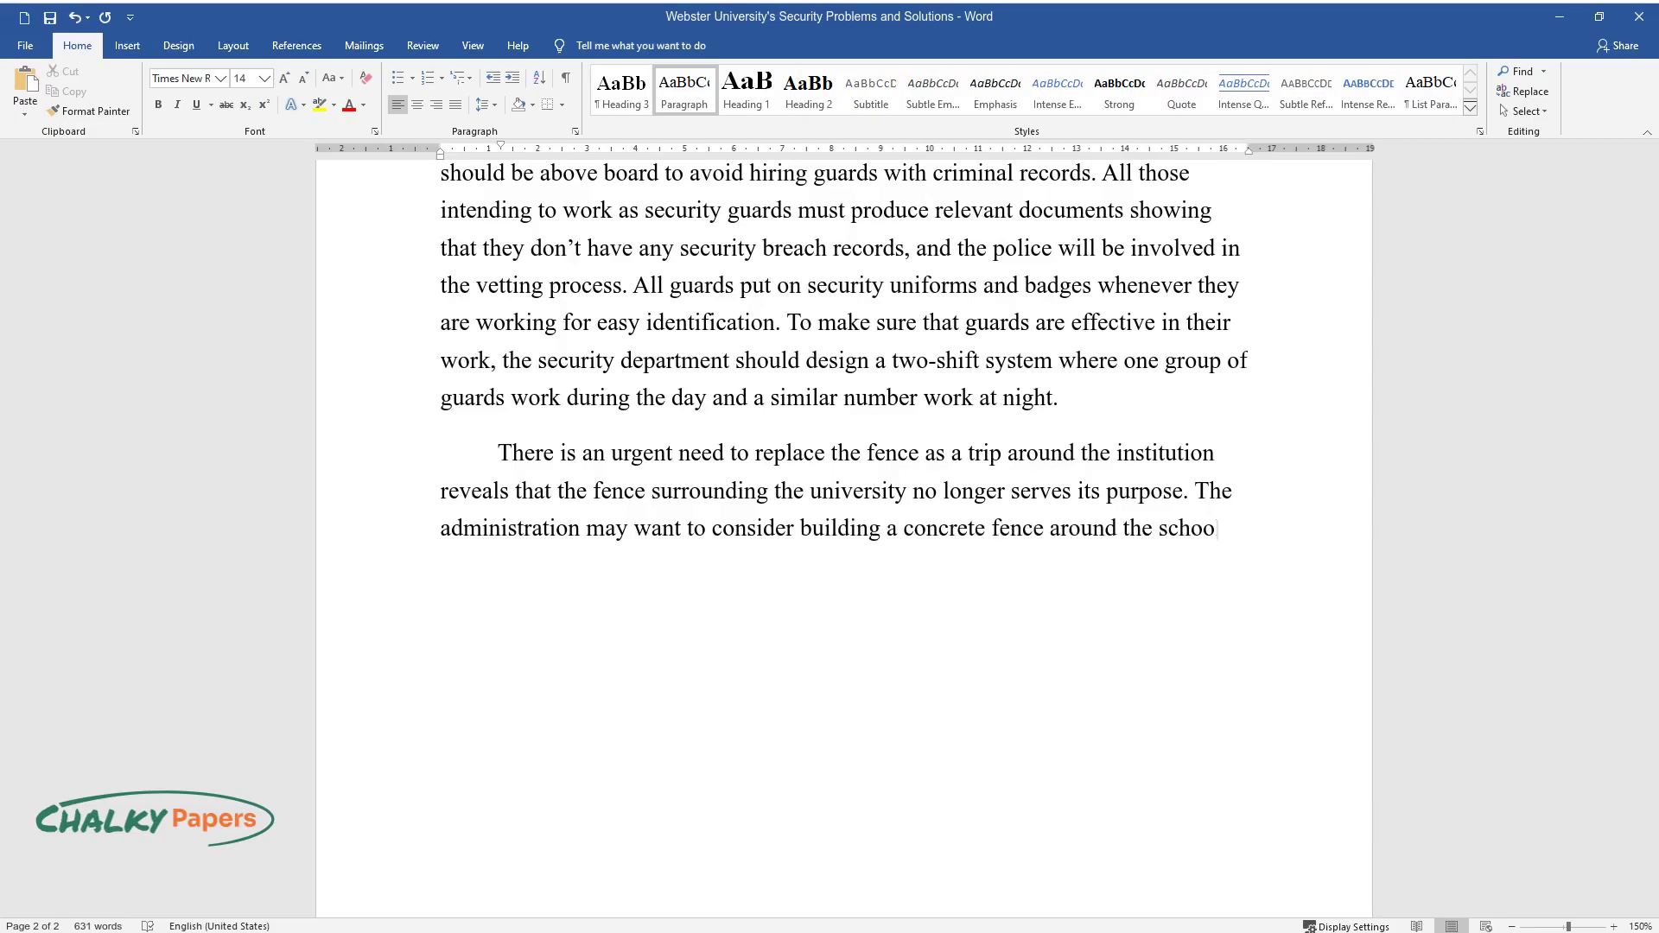
pyautogui.write('l to replace the chain-link fence. ')
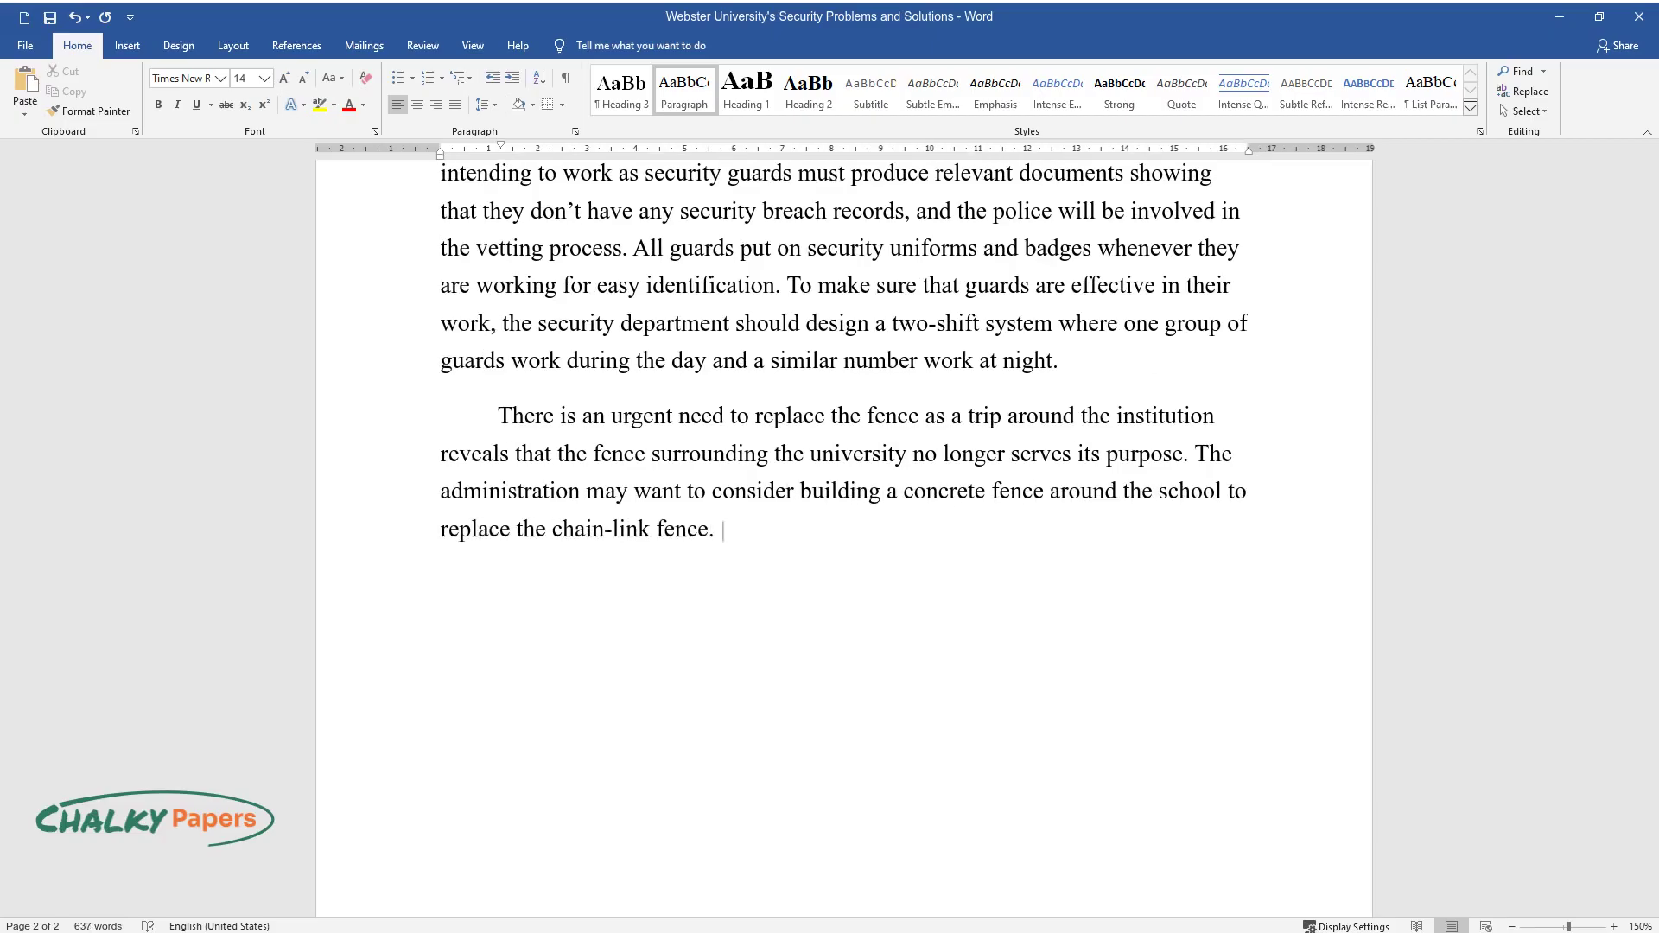
pyautogui.write('The concrete fence is more durable t')
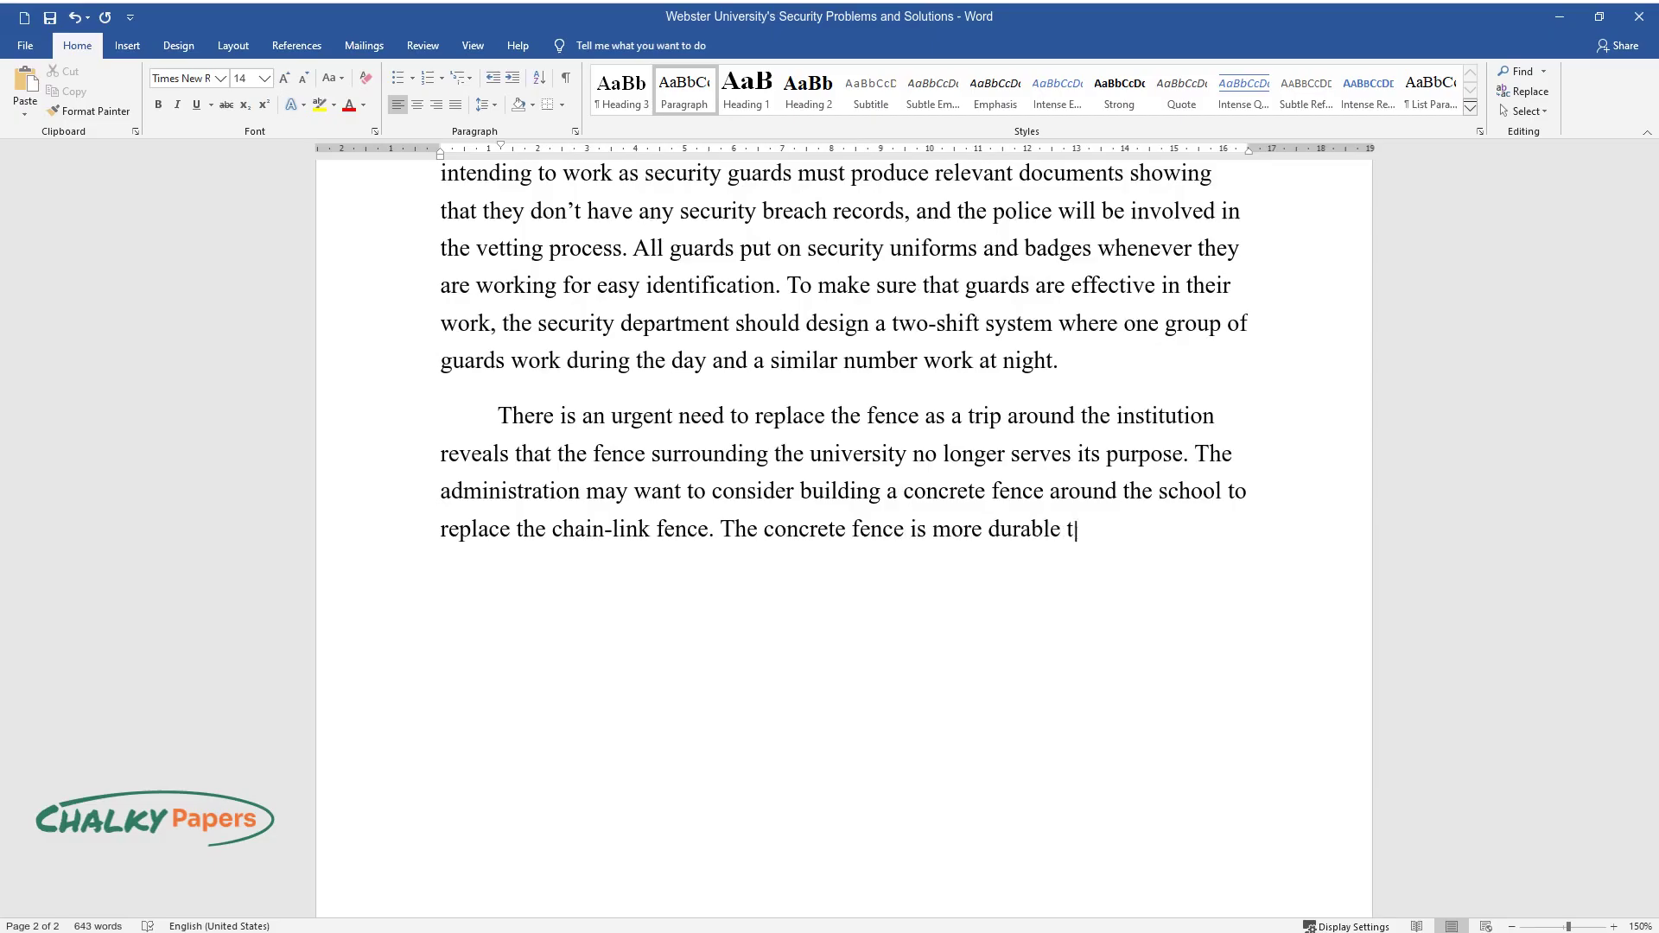
pyautogui.write("han a chain link fence and it's easy")
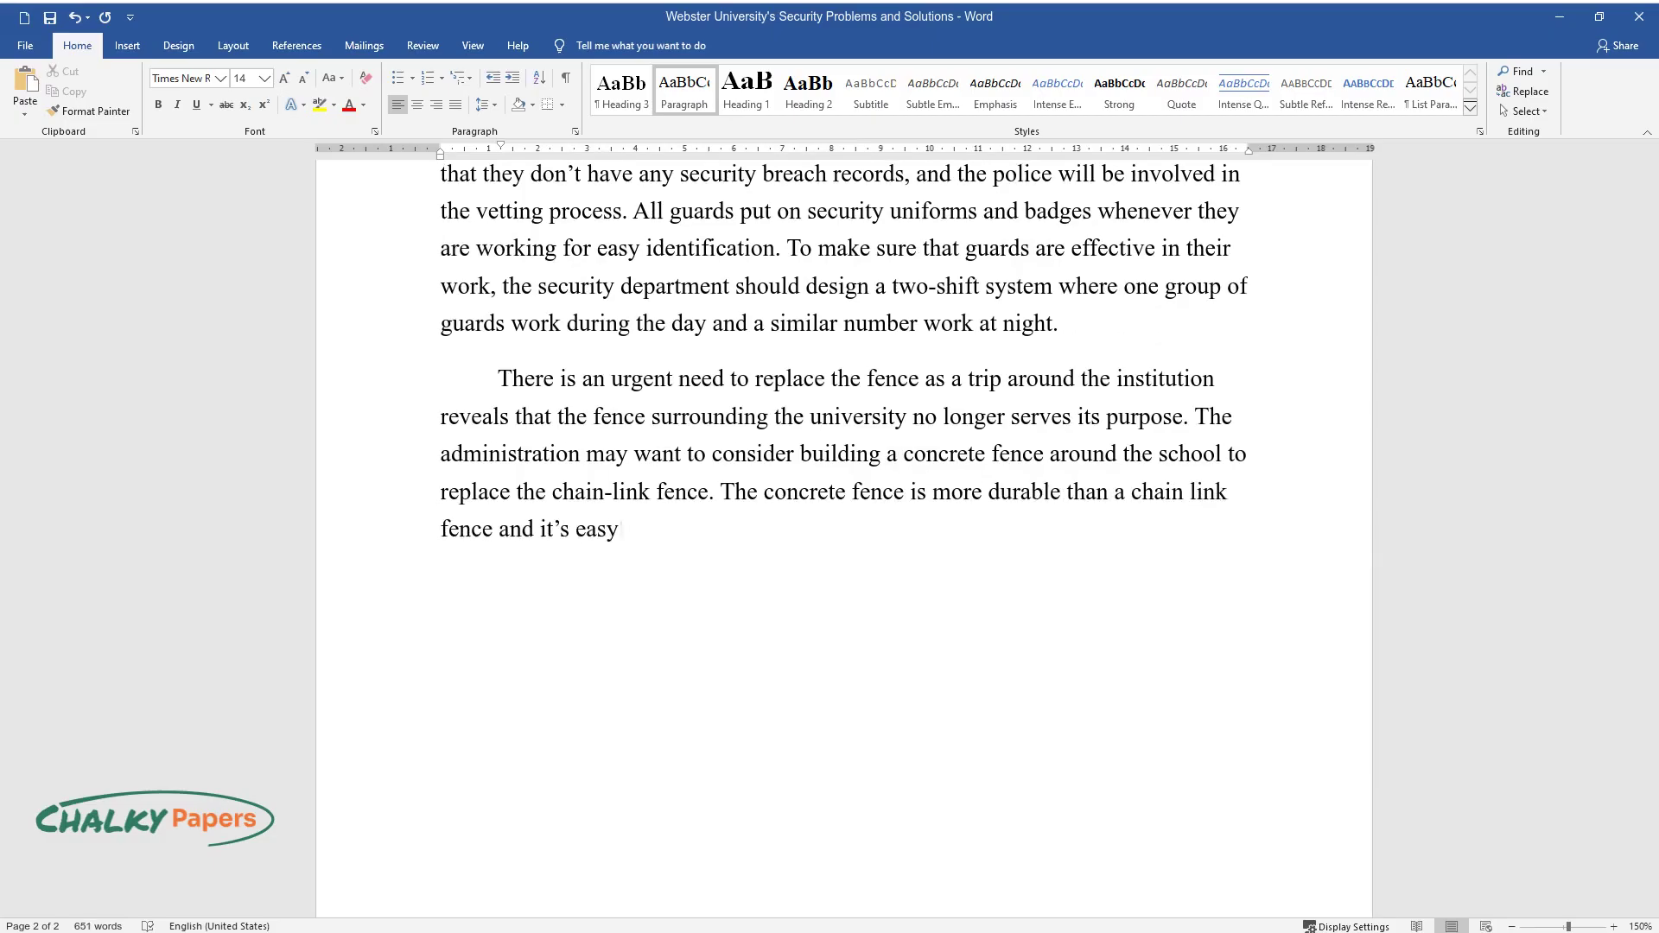
pyautogui.write(' to maintain. In this regard, the U')
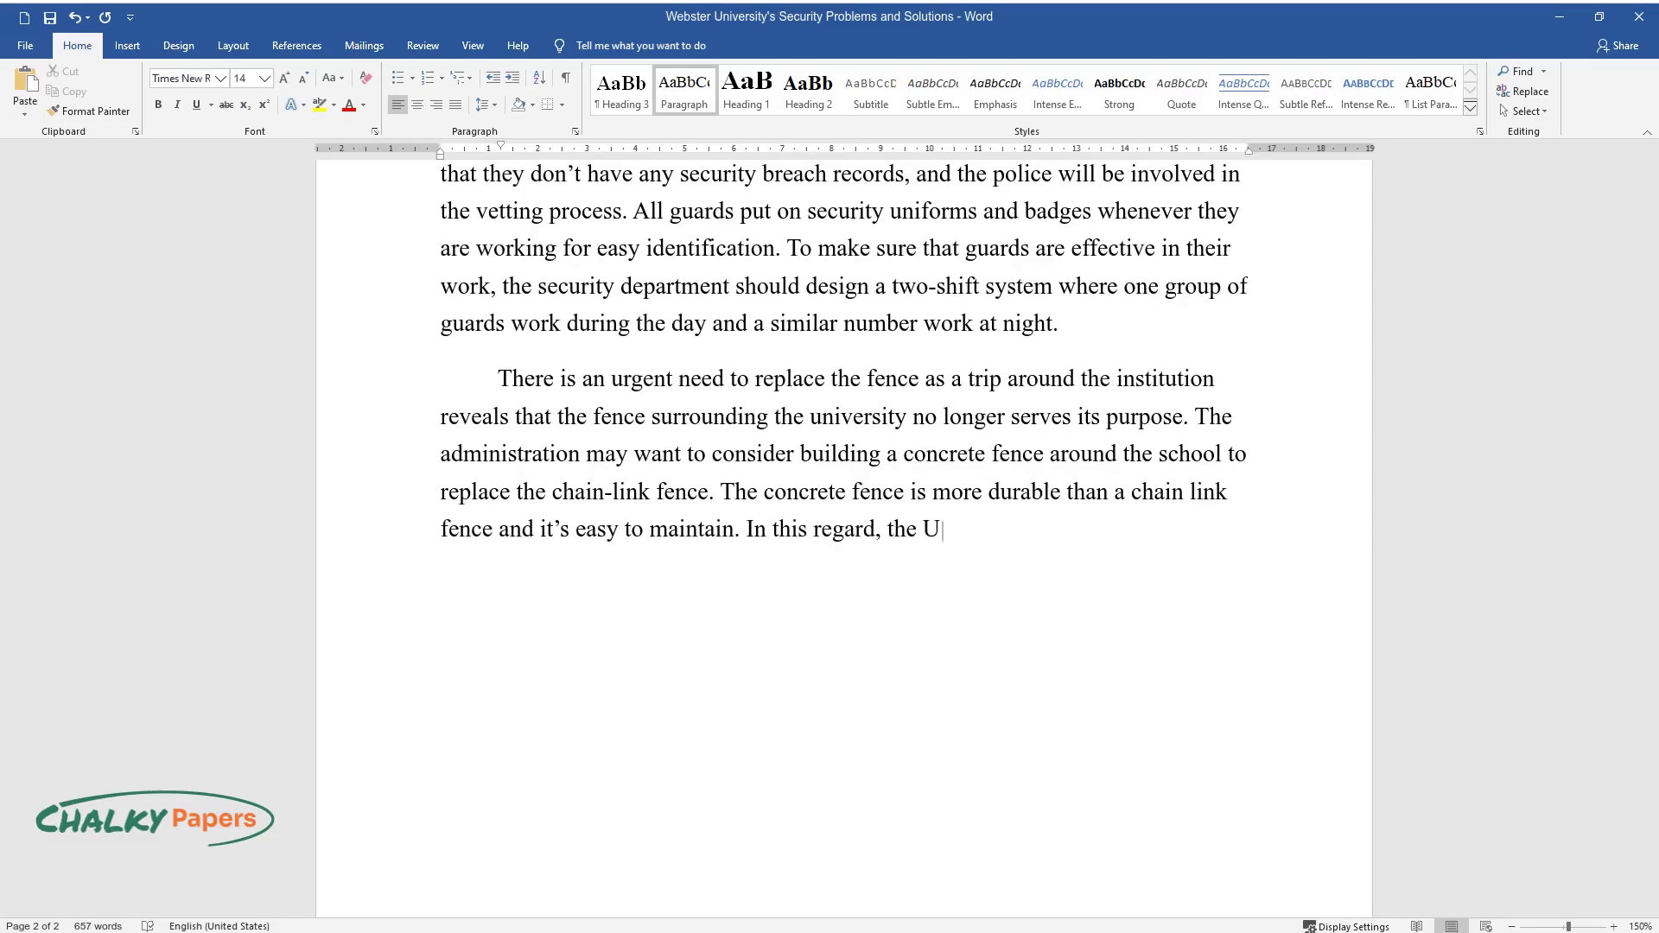
# Recommend consulting a fence-building company for "further recommendations on the fence design around and inside the university." and begin a new paragraph.
pyautogui.write('niversity should consult a company that speci')
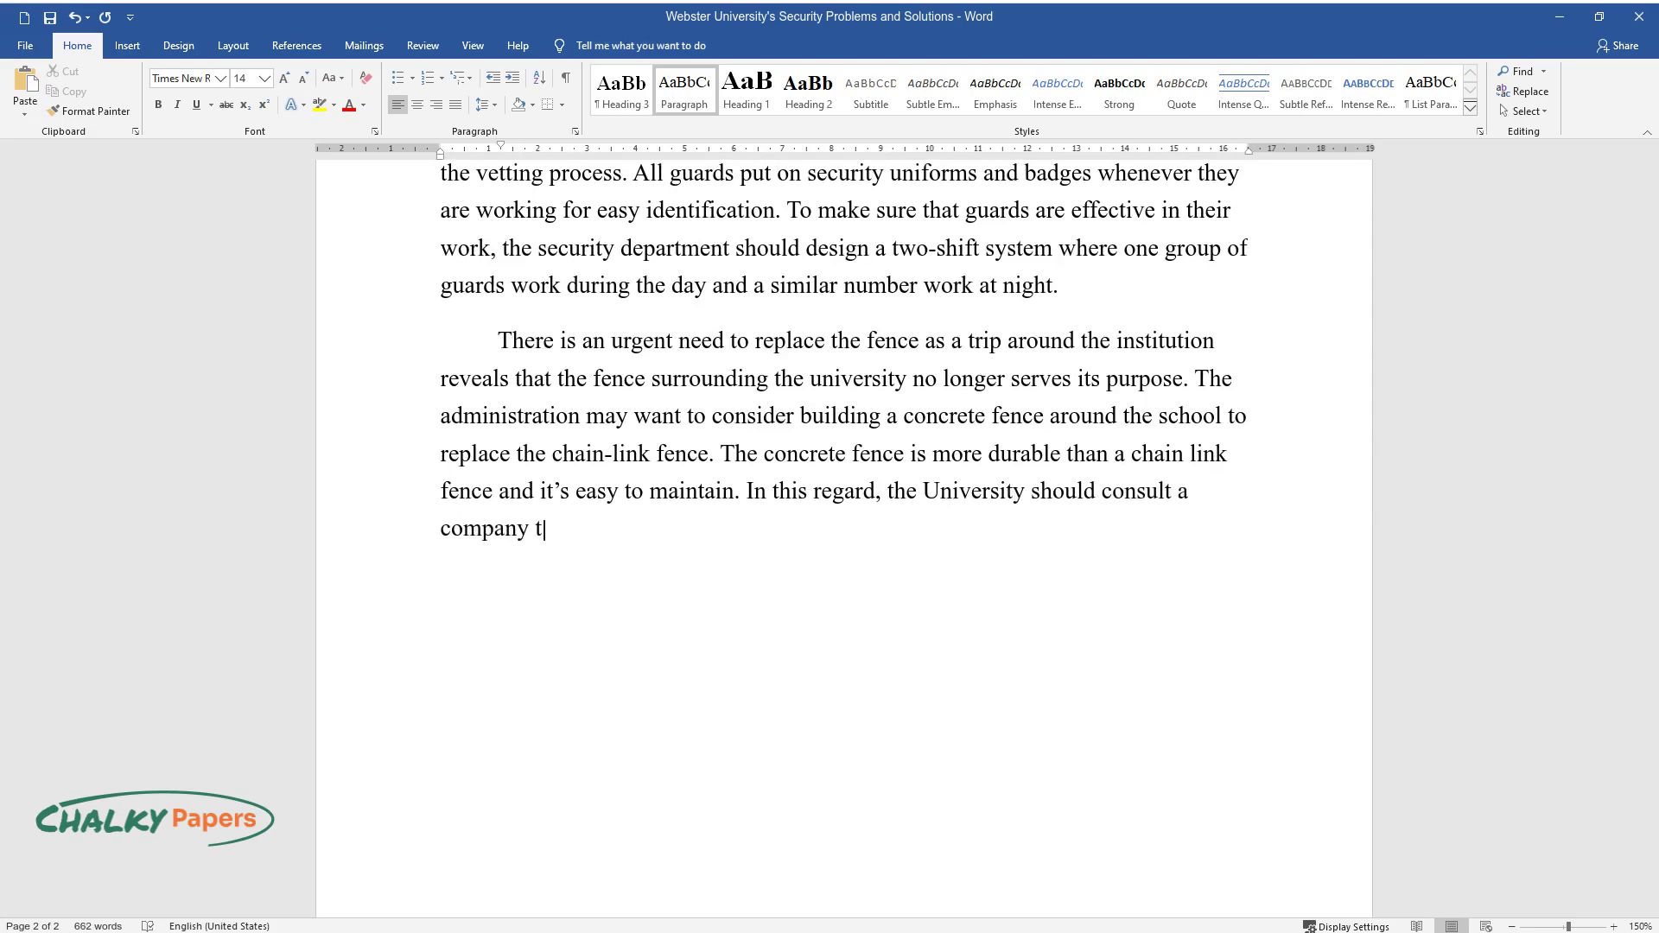
pyautogui.write('alizes in fence building. T')
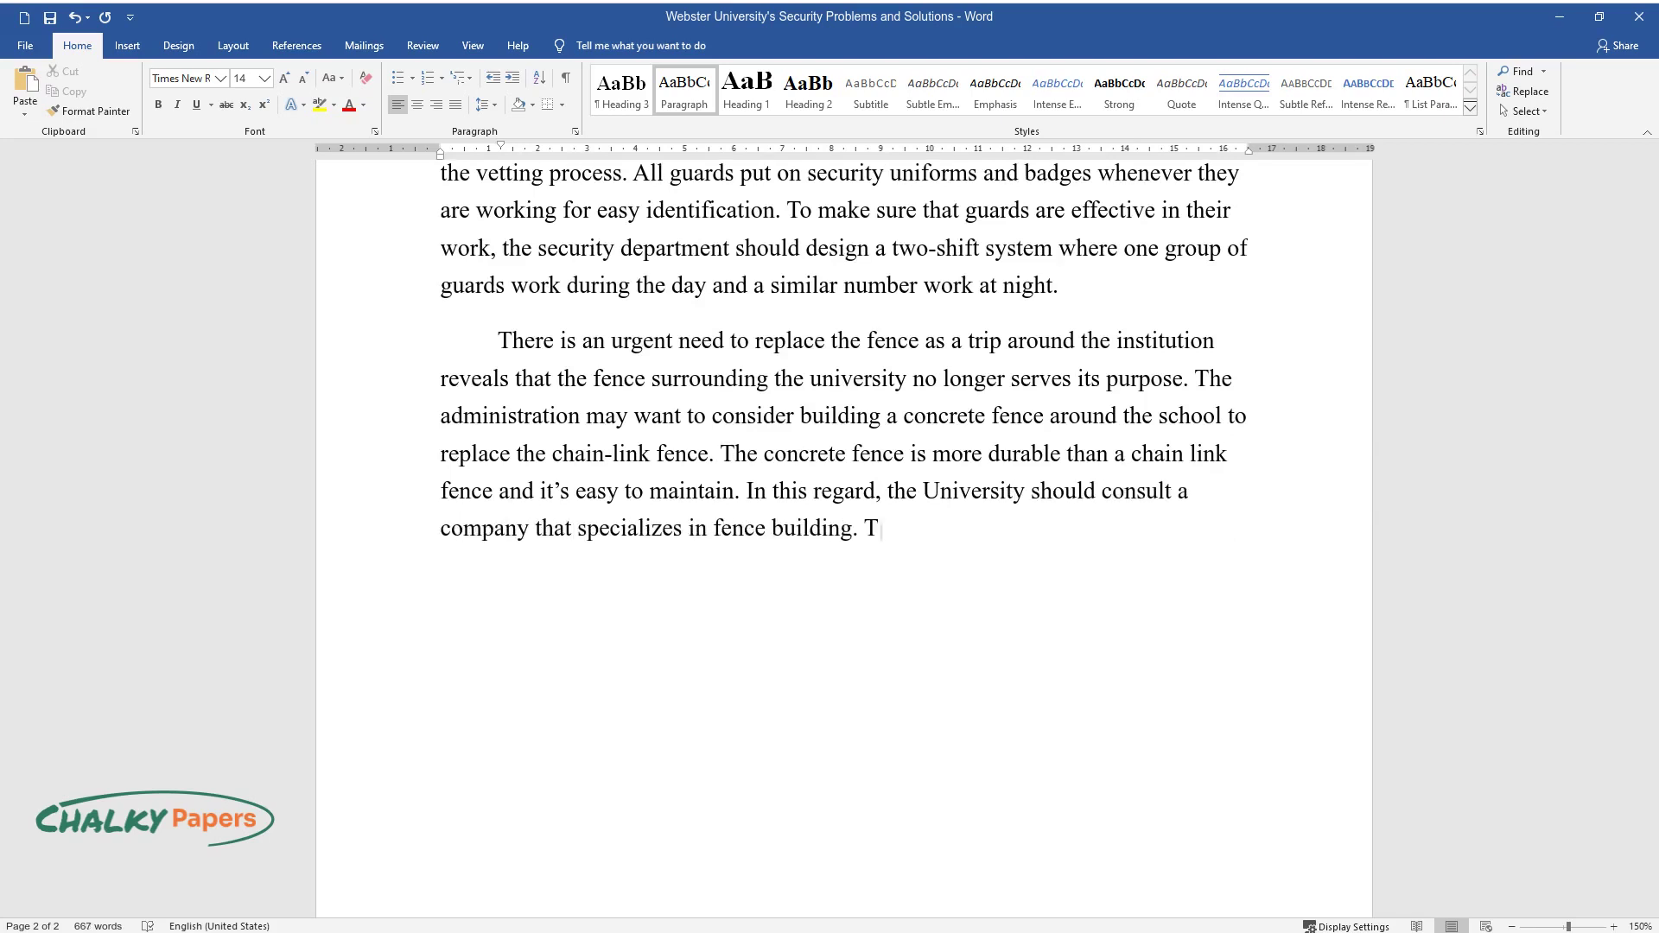
pyautogui.write('his company will be in a position to')
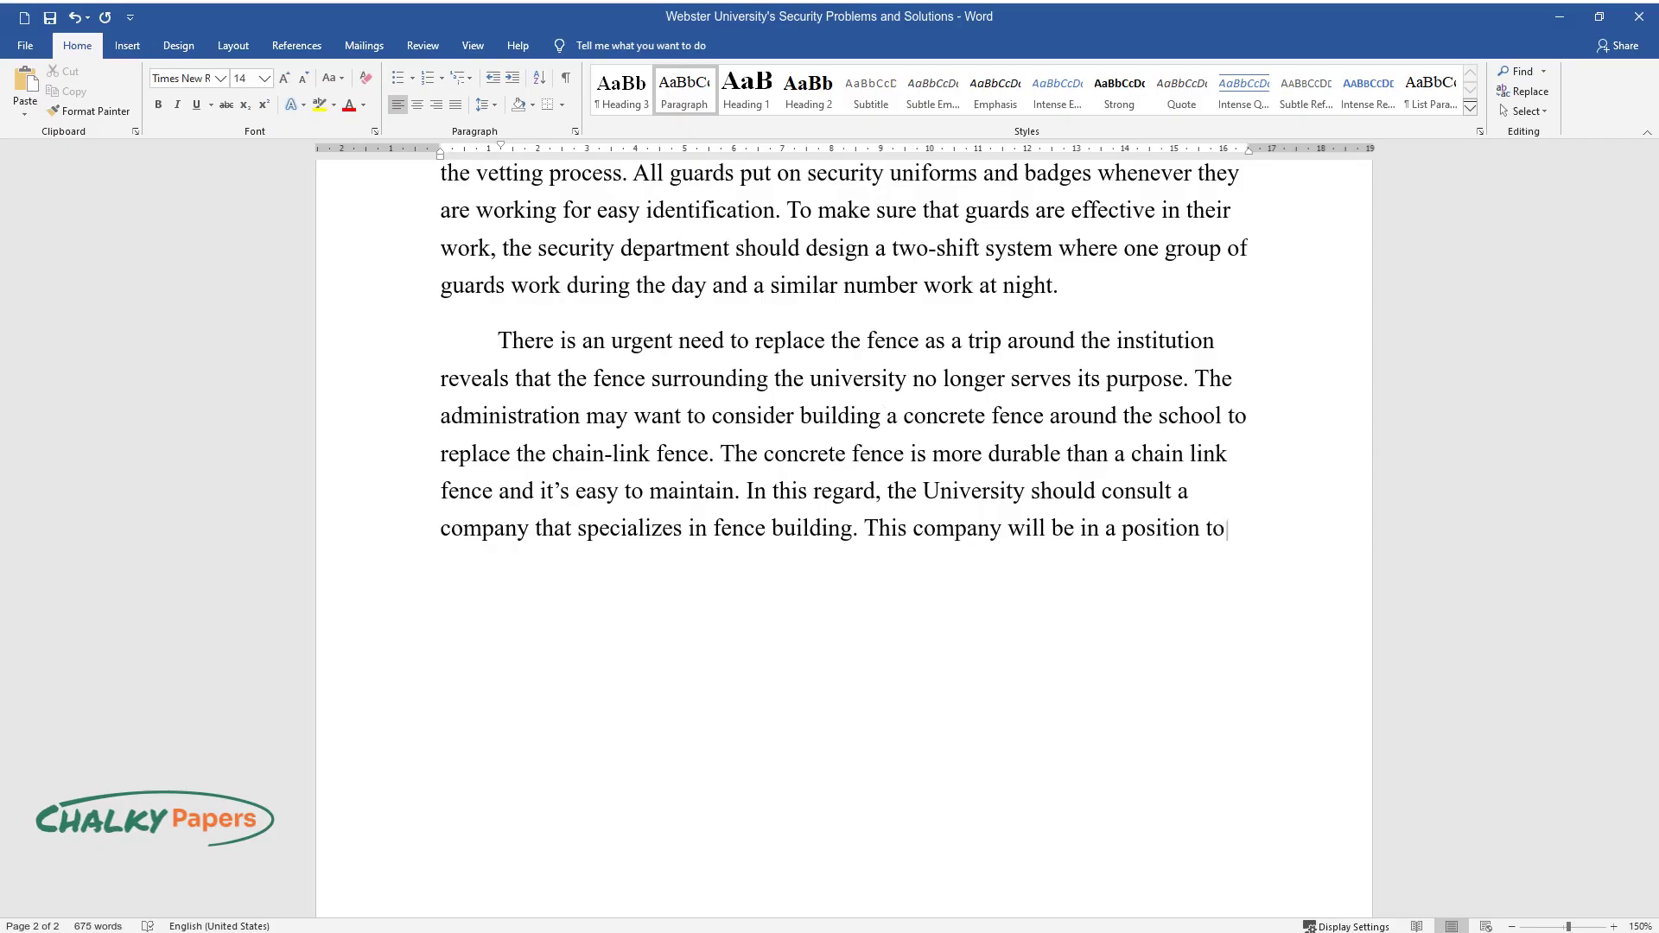
pyautogui.write(' give further recommendations on th')
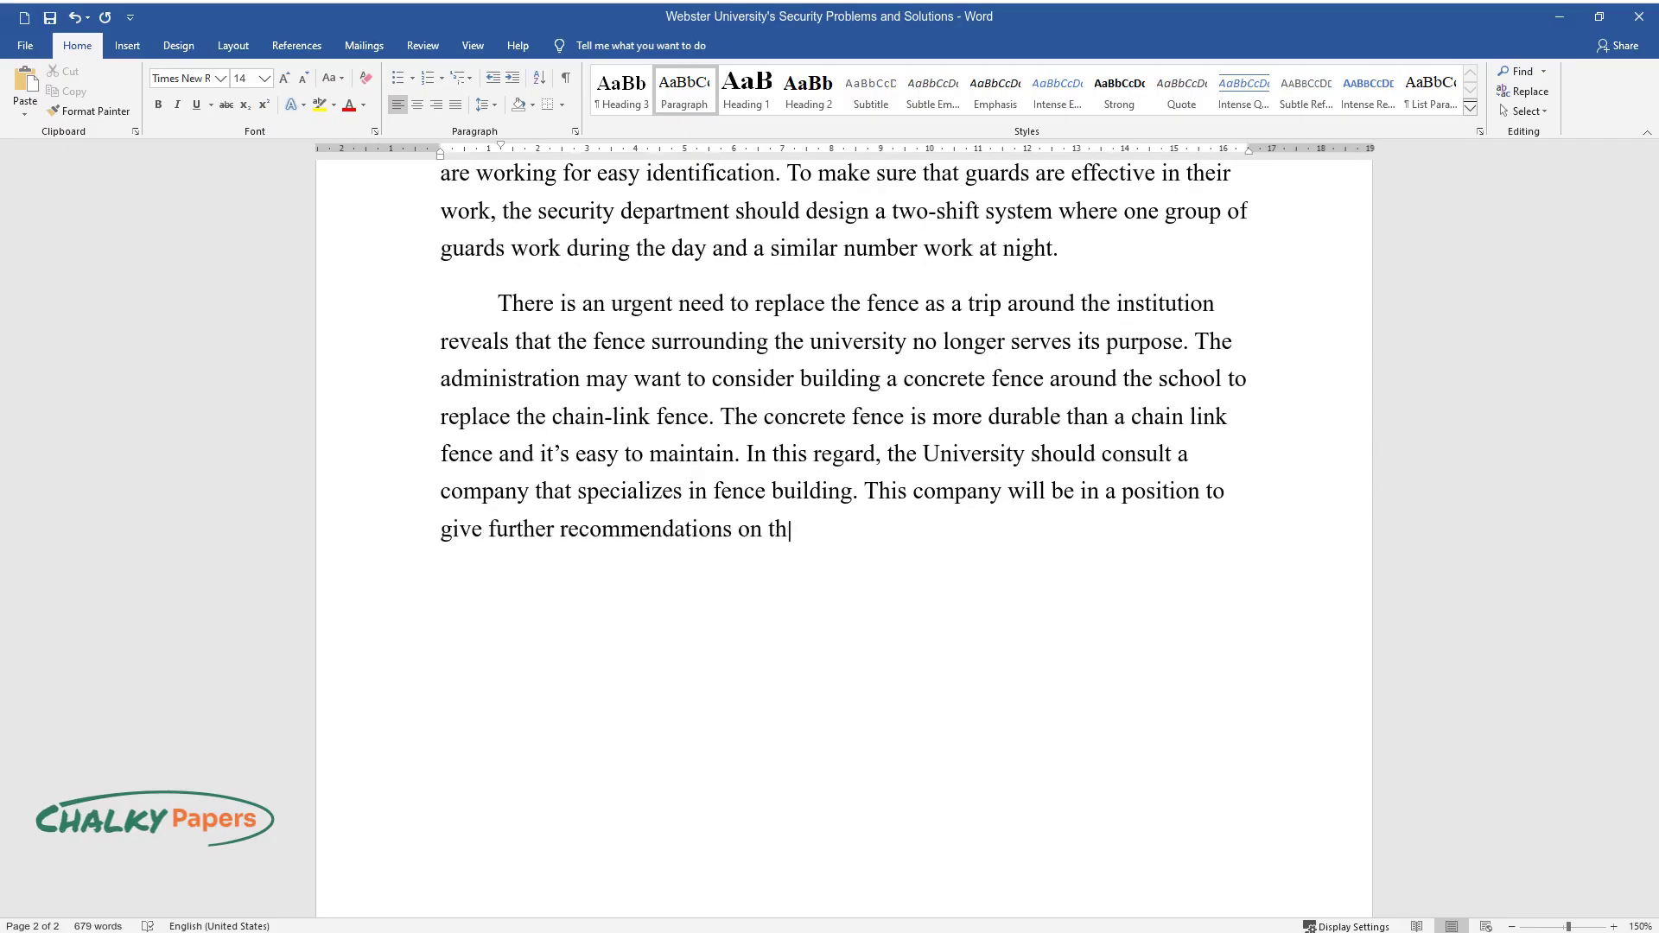
pyautogui.write('e fence design around and inside the')
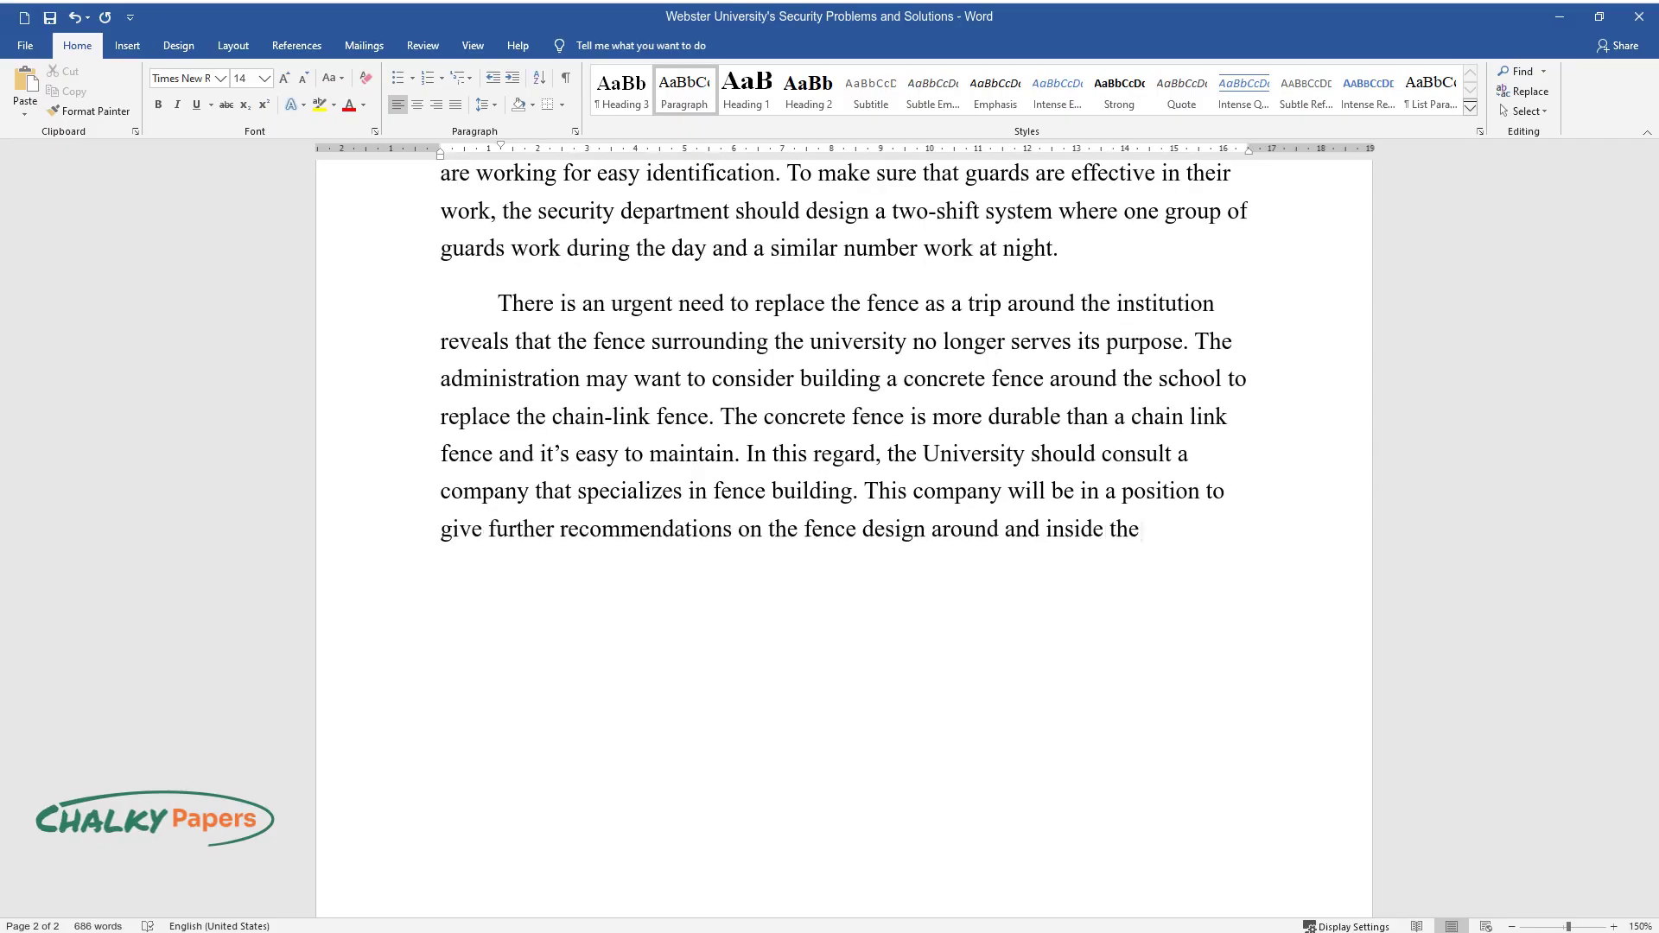
pyautogui.write(' university.')
pyautogui.press('Return')
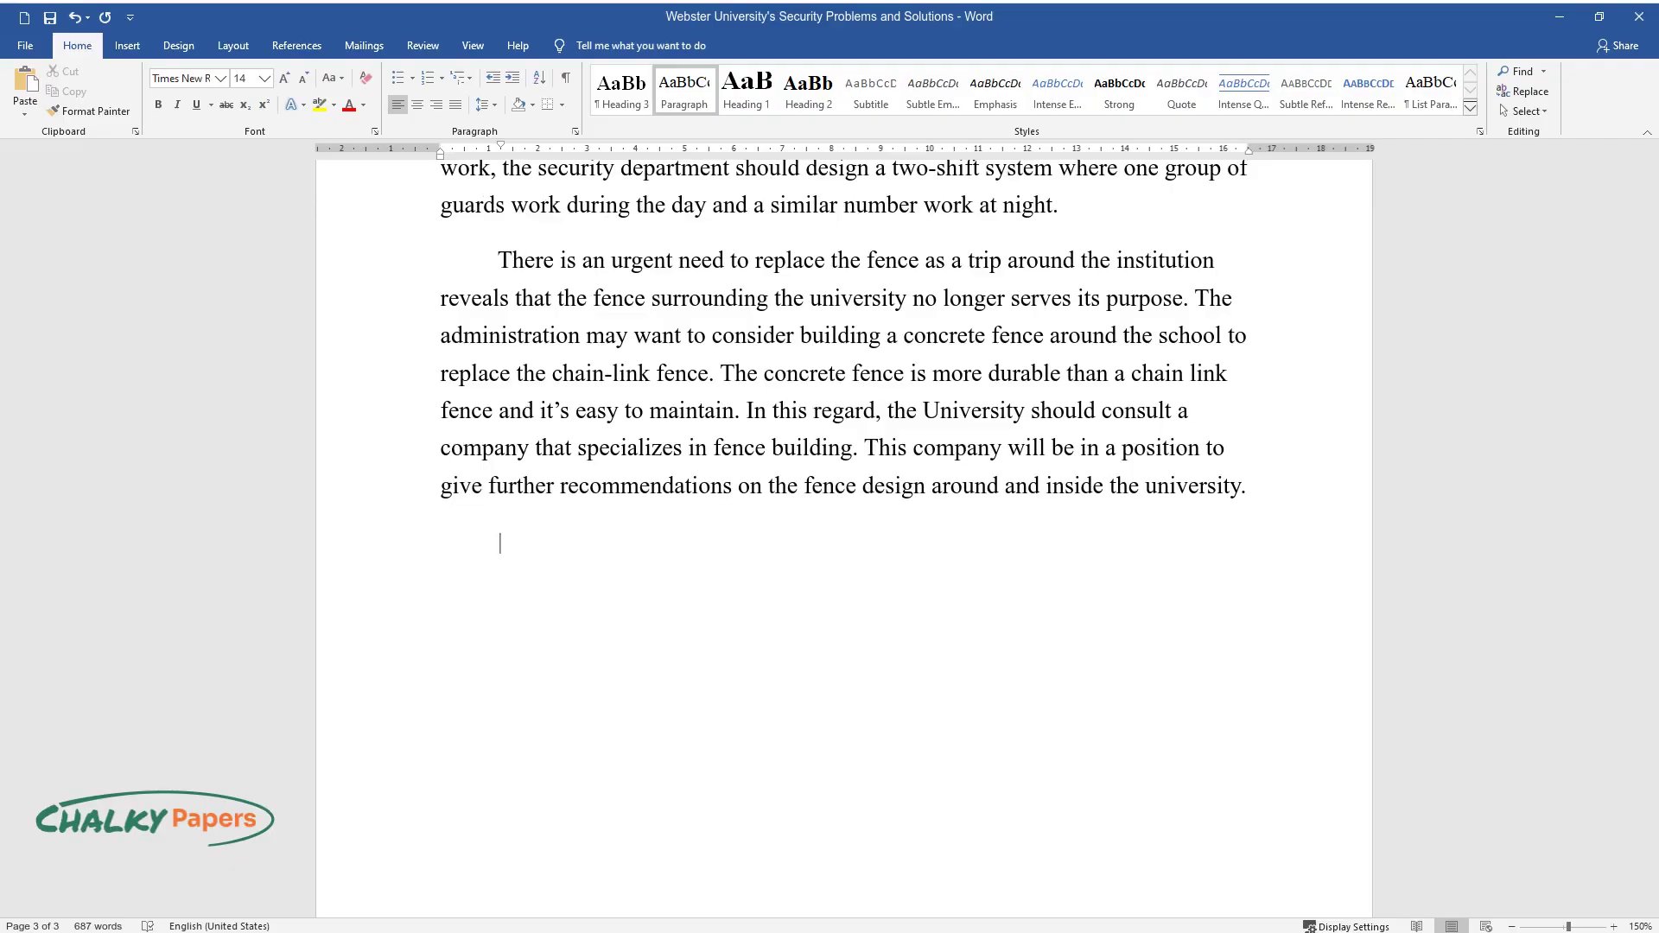
# Write that university access should be strict and controlled to block strangers, with everyone passing a security check "to ascertain their mission in the institution compound.".
pyautogui.write('Access to the university should be')
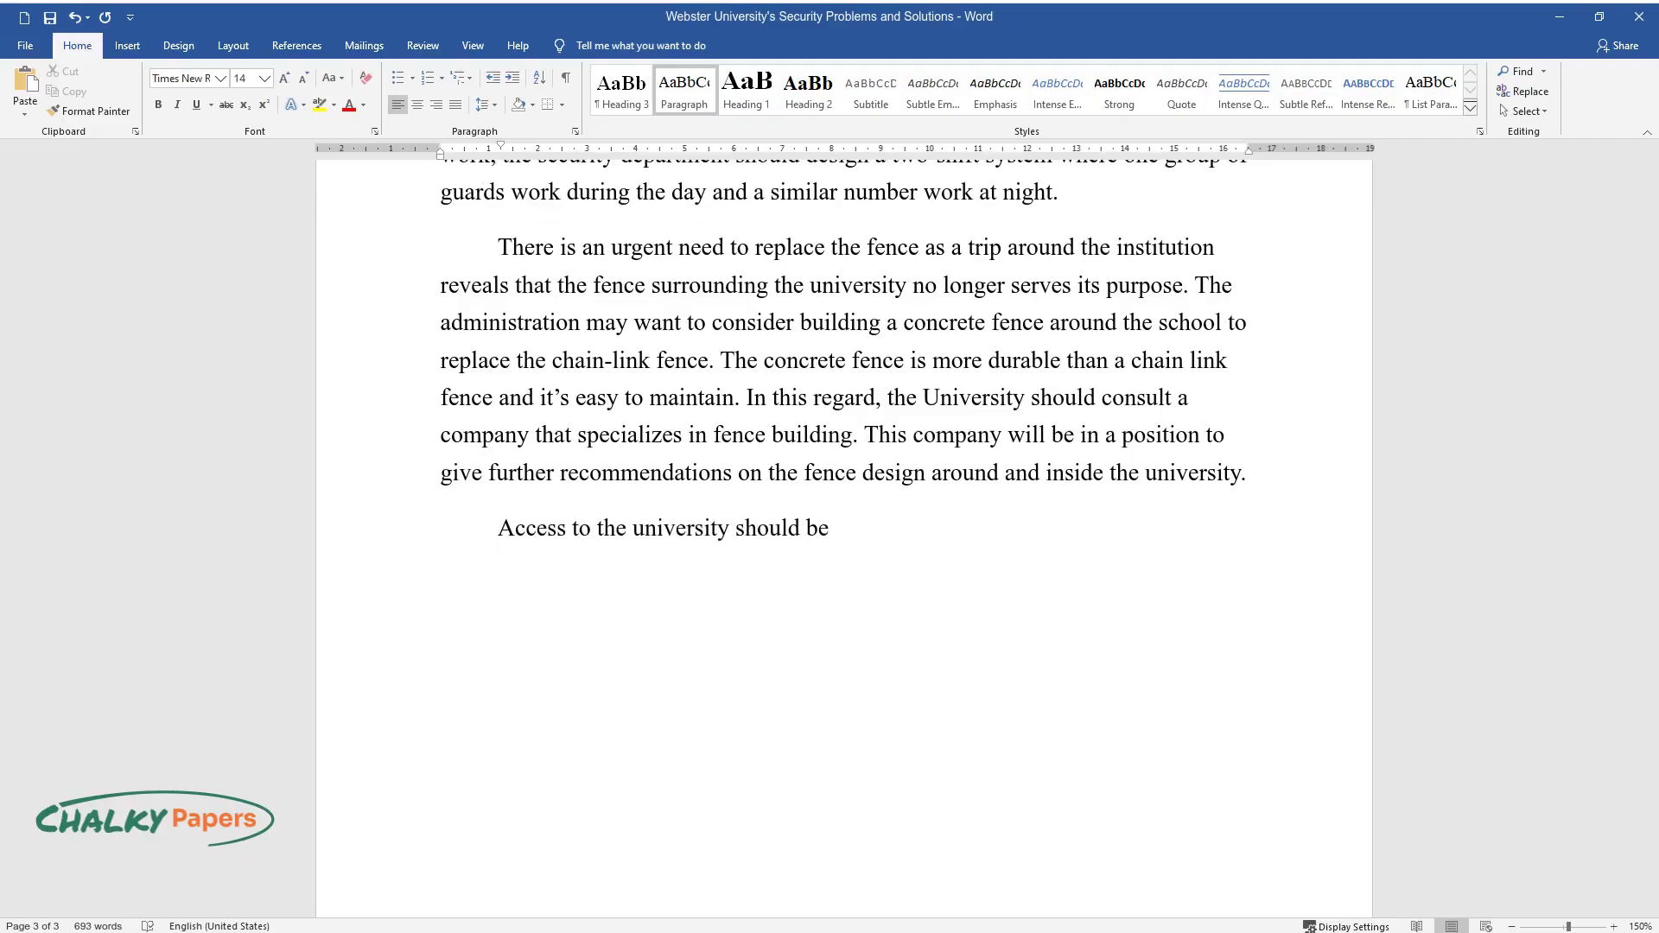
pyautogui.write(' strict and controlled to block strange')
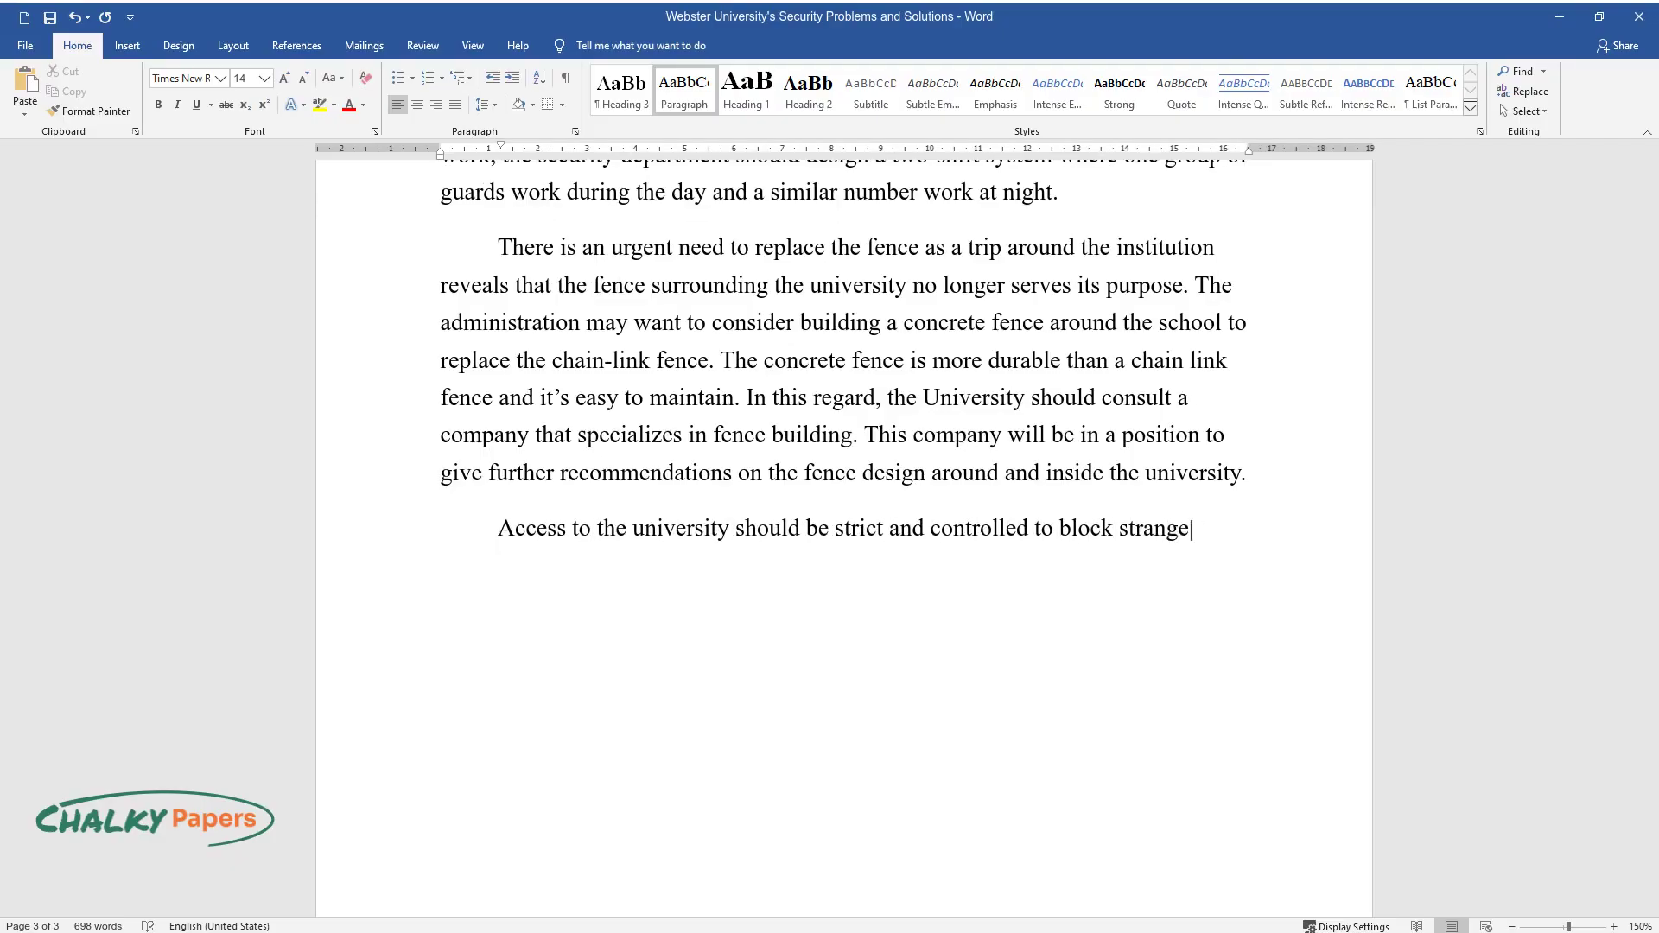
pyautogui.write('rs from accessing the university. All')
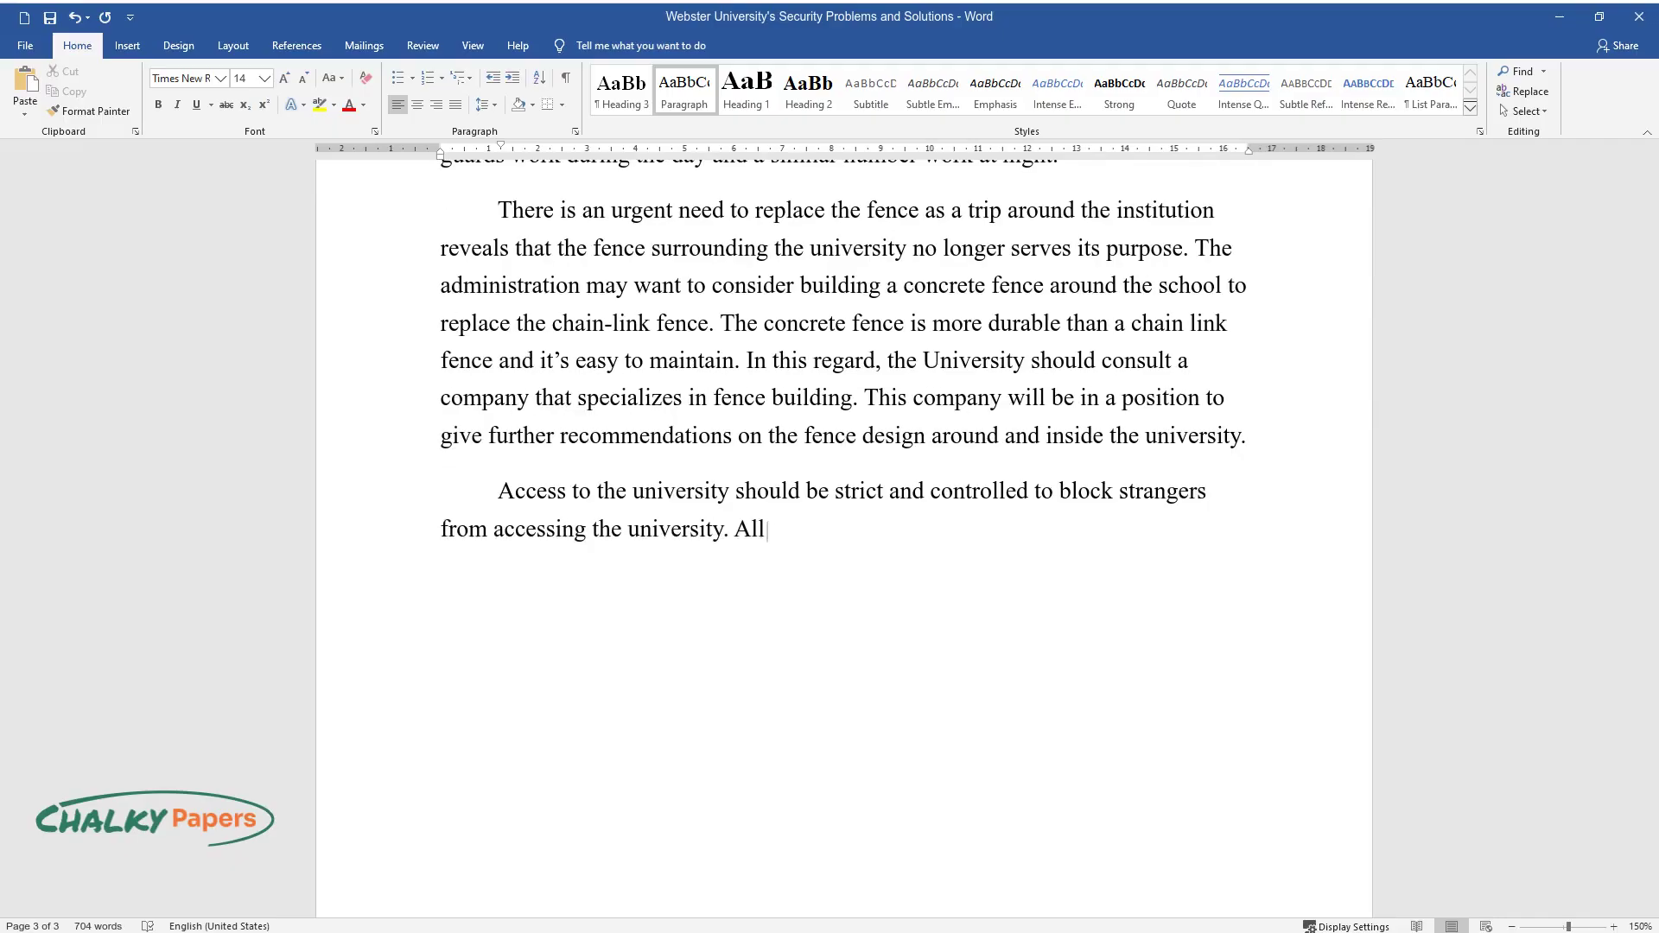
pyautogui.write(' those accessing the university should')
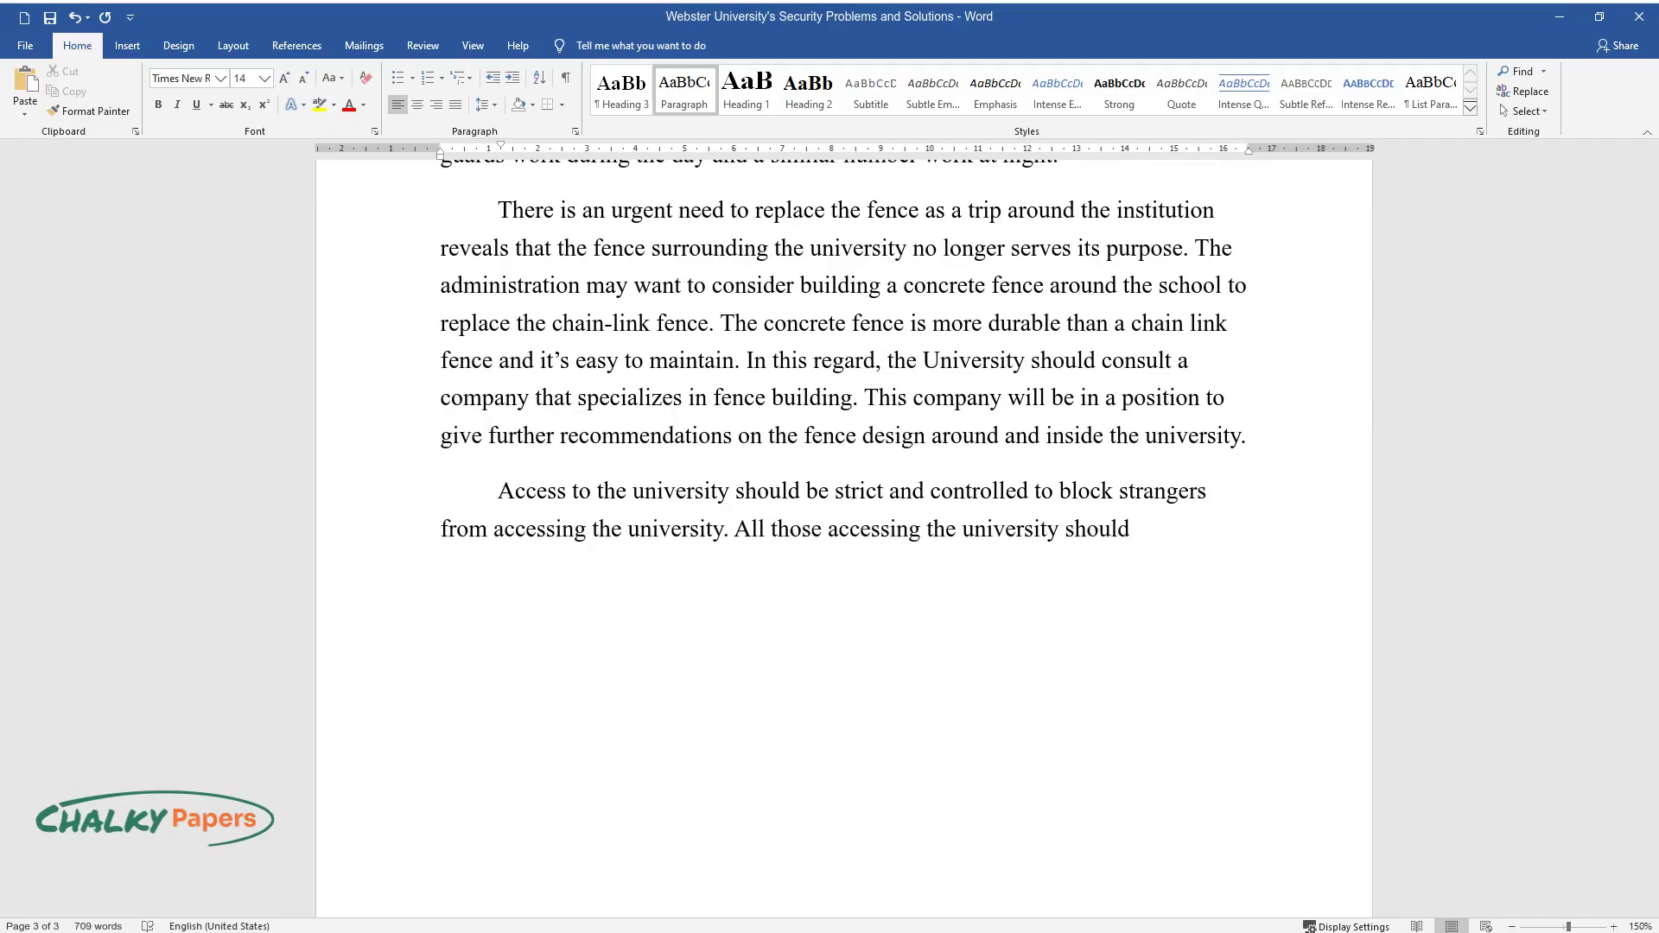
pyautogui.write(' go through a security check')
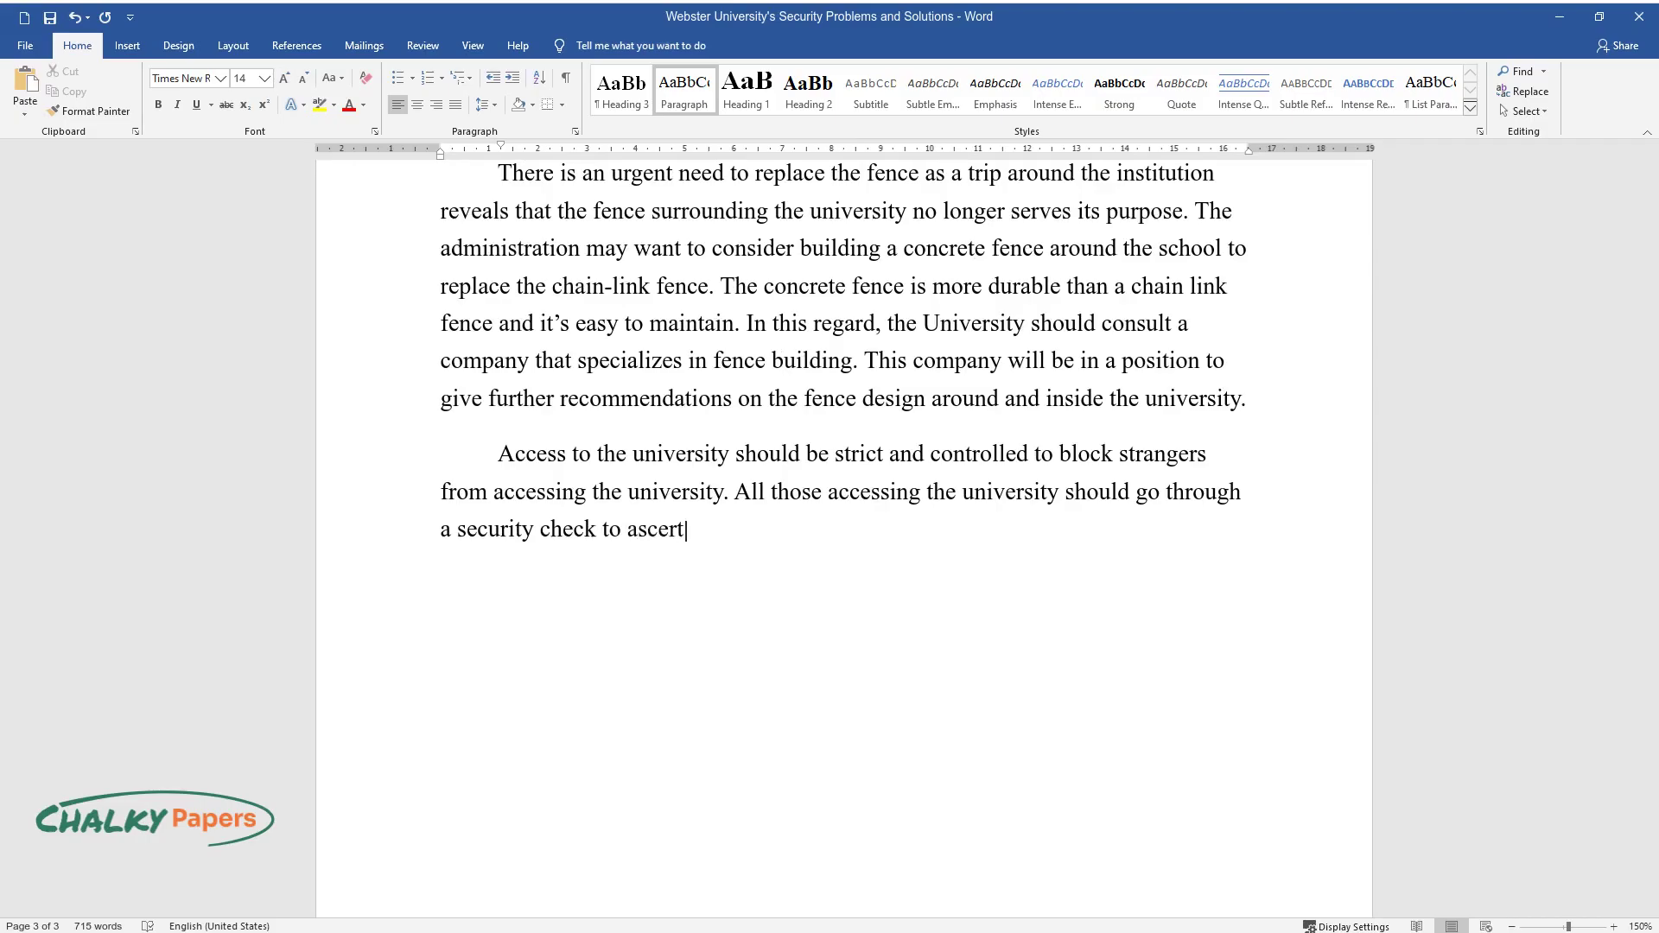
pyautogui.write(' to ascertain their mission in the institution c')
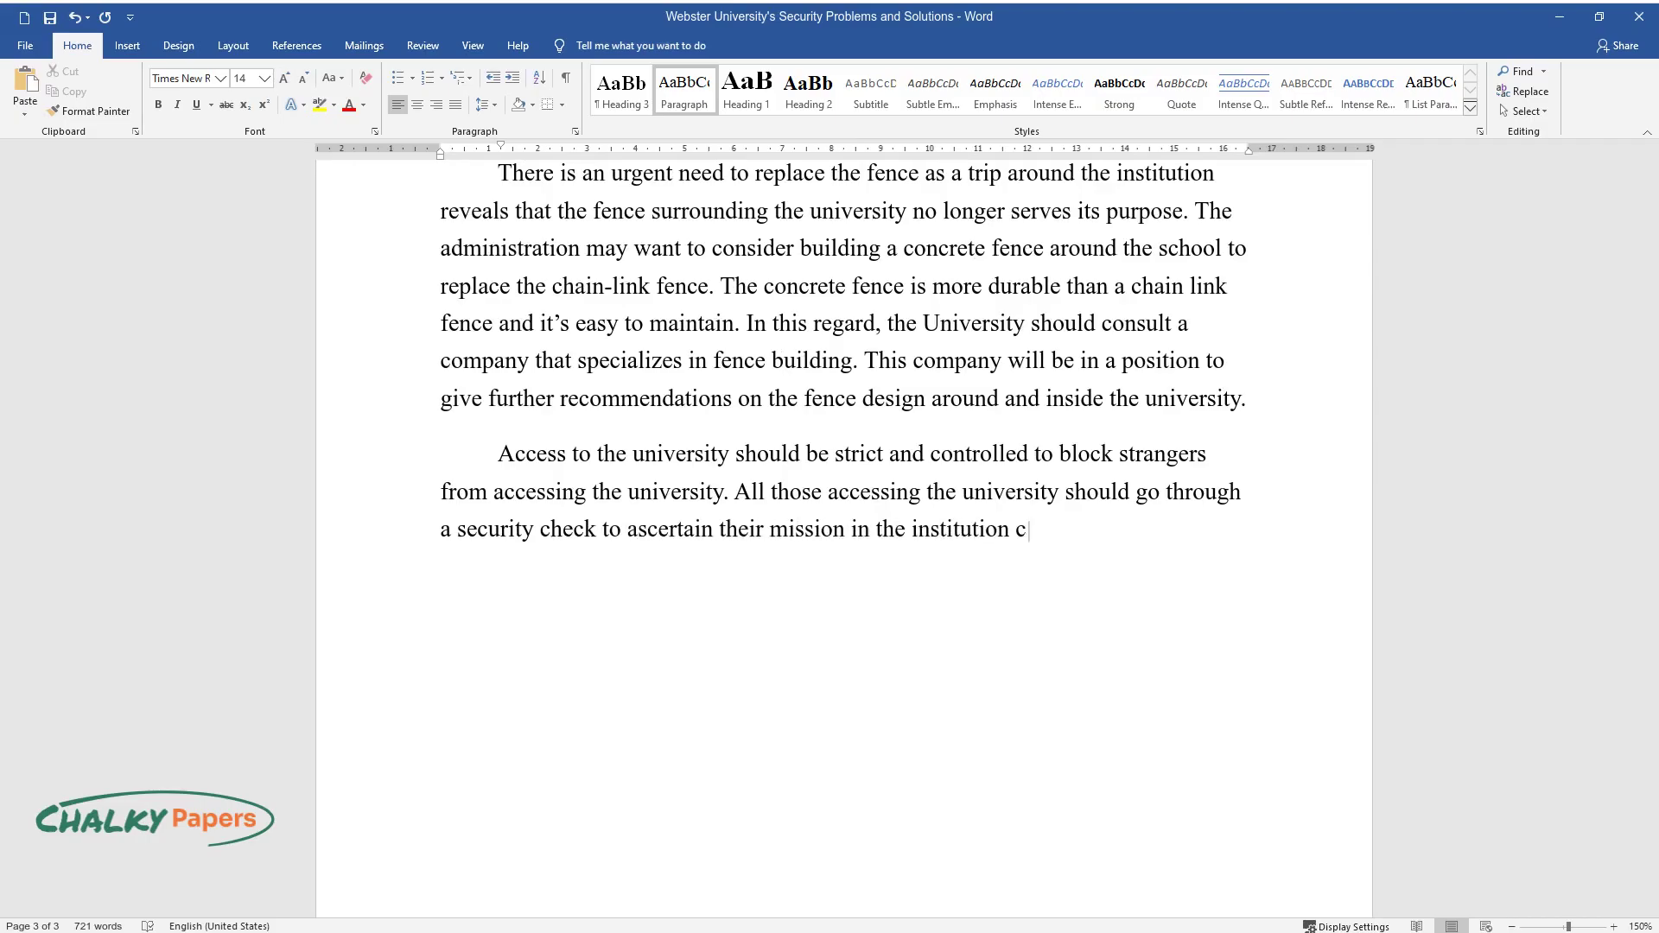
# Add that all students should carry the Chip Embedded Identification Card, used electronically in accessing any facility within the university.
pyautogui.write('ompound. As part of the security meas')
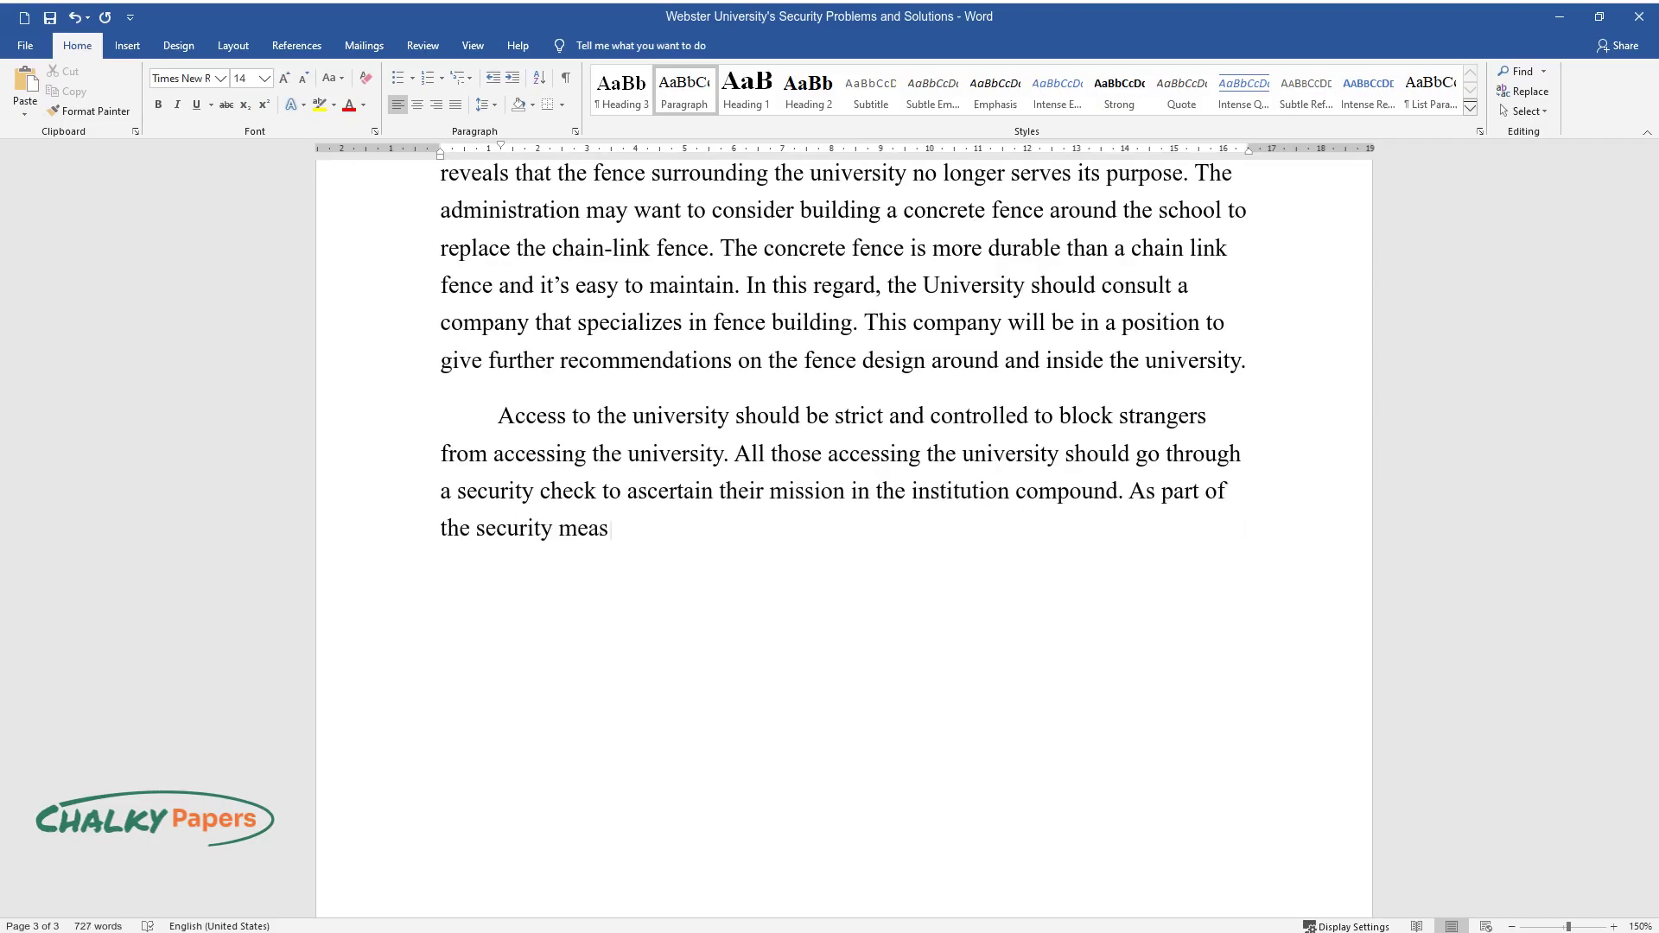
pyautogui.write('ure, all students should carry with th')
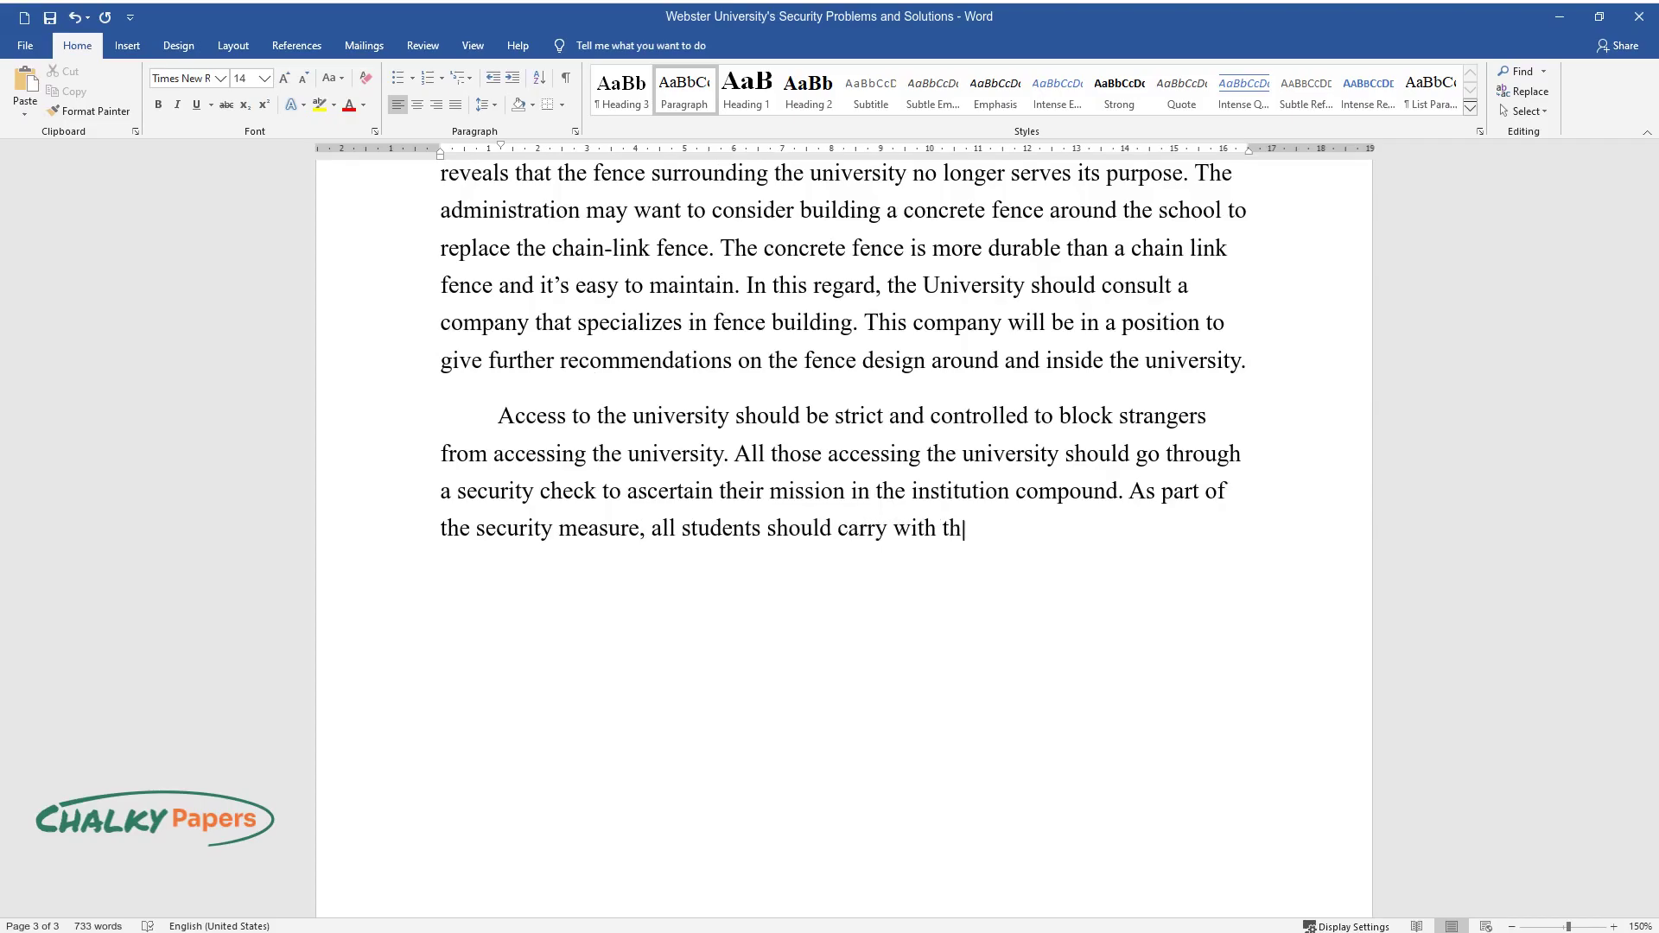
pyautogui.write('em the Chip Embedded Identification Card which ')
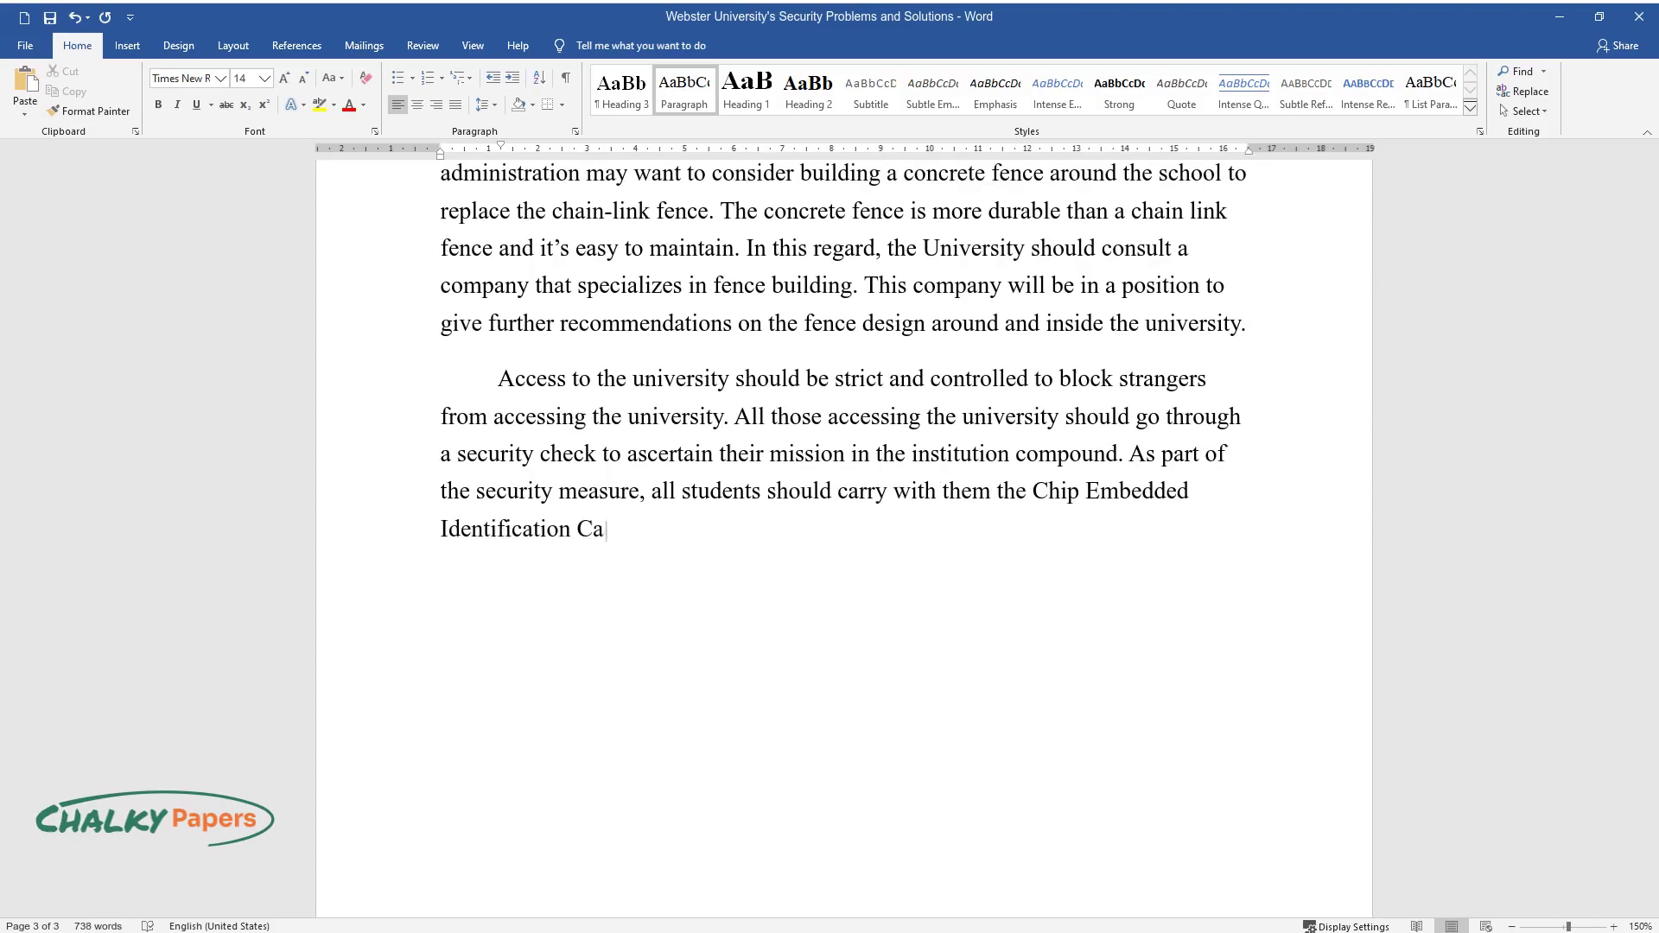
pyautogui.write('will be used electronically i')
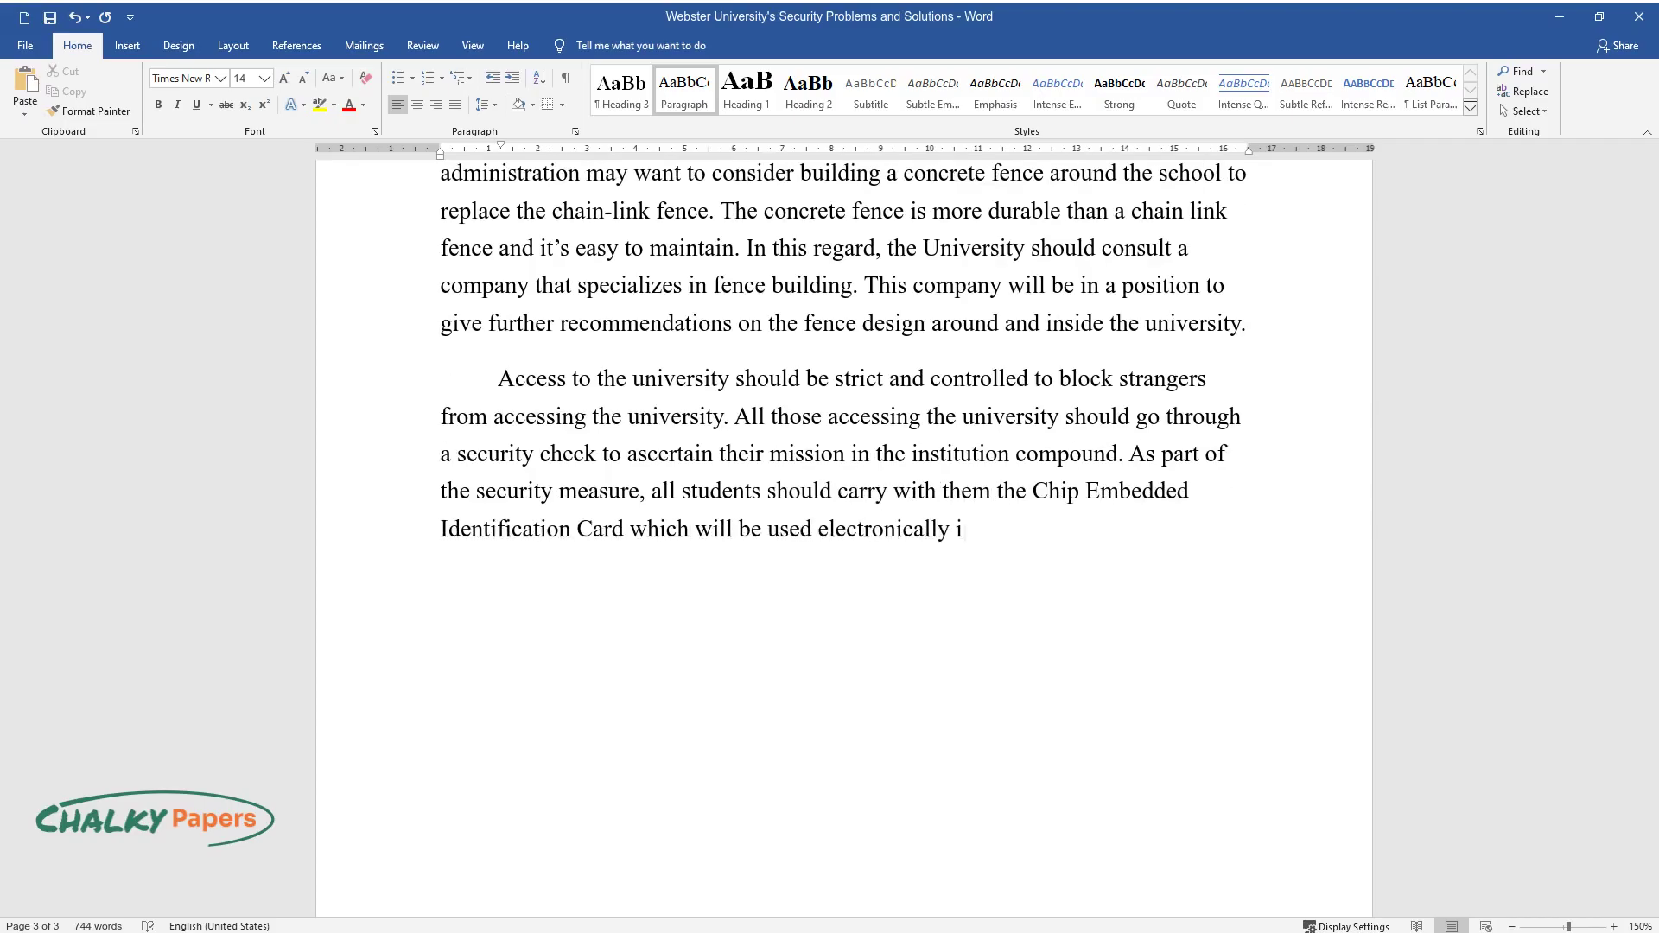
pyautogui.write('n accessing any facility within the u')
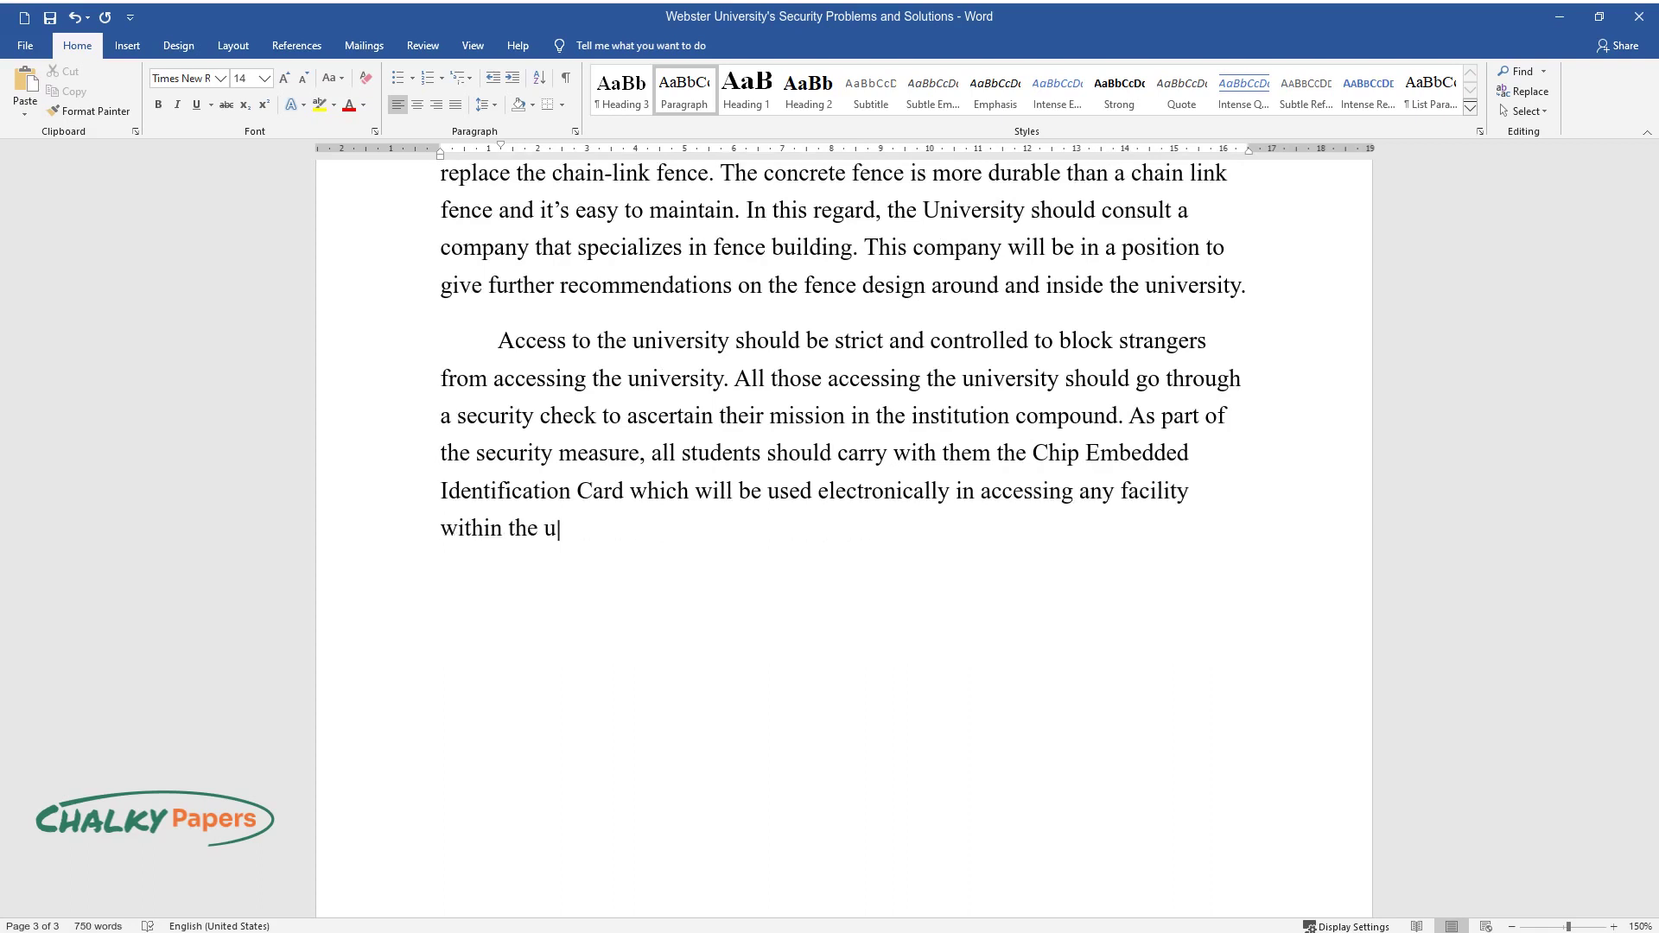
# Add that visitors should be issued a security pass to display the entire time they are in the school compound, and begin a new paragraph.
pyautogui.write('niversity. Visitors should be issued w')
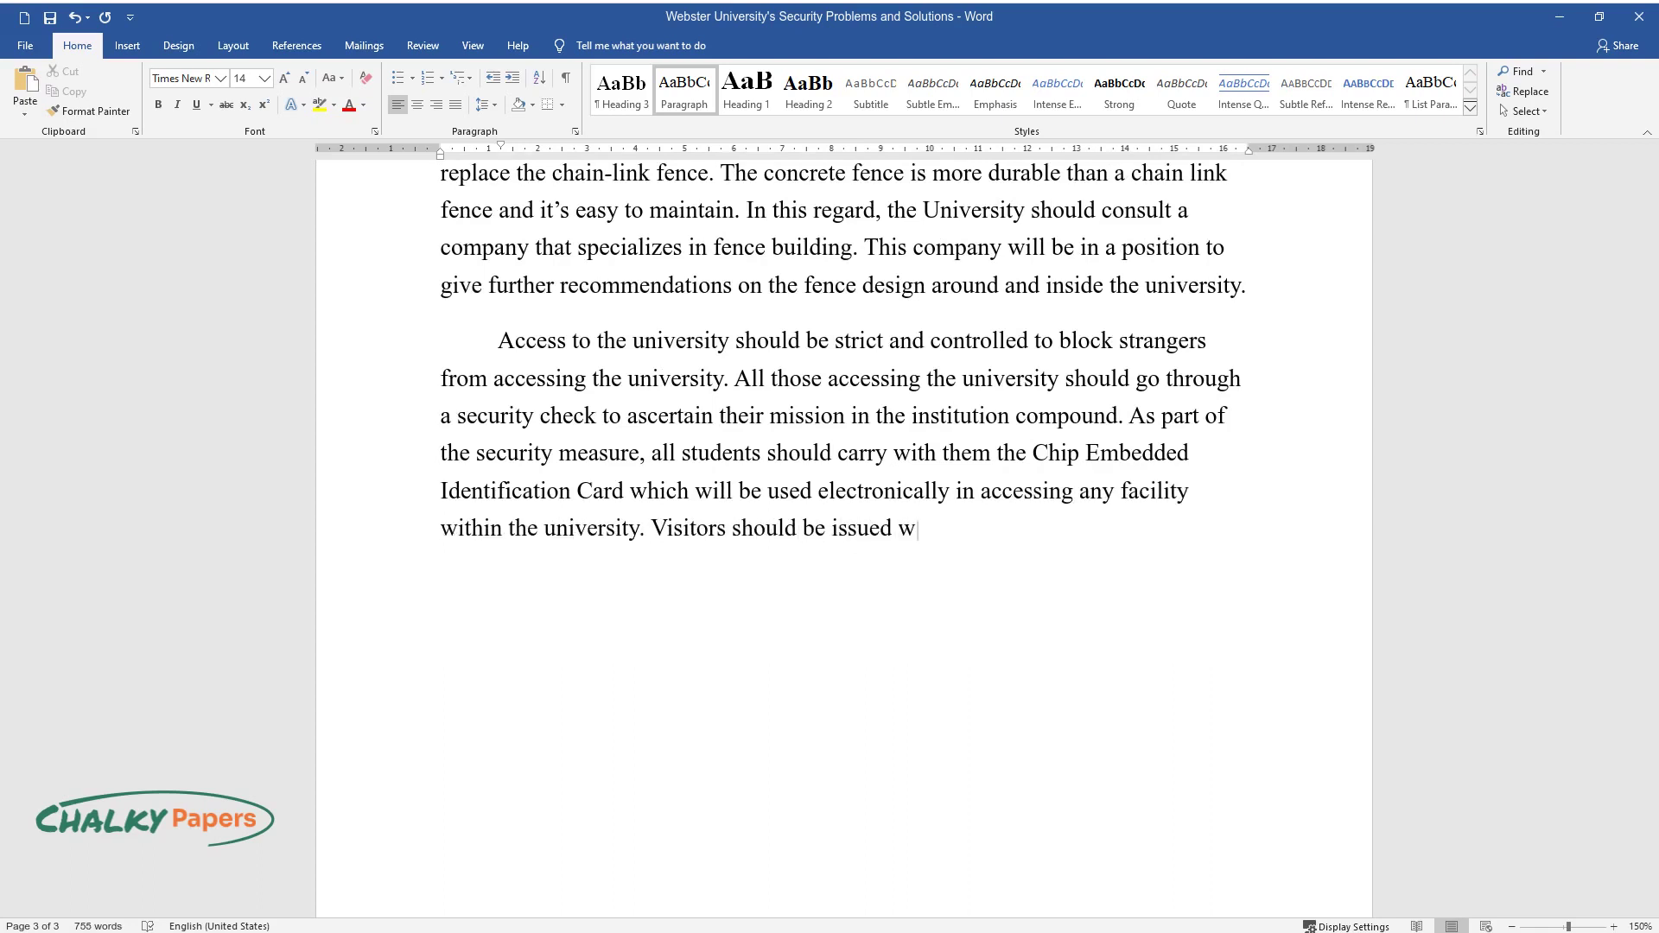
pyautogui.write('ith a security pass which they will be required to displa')
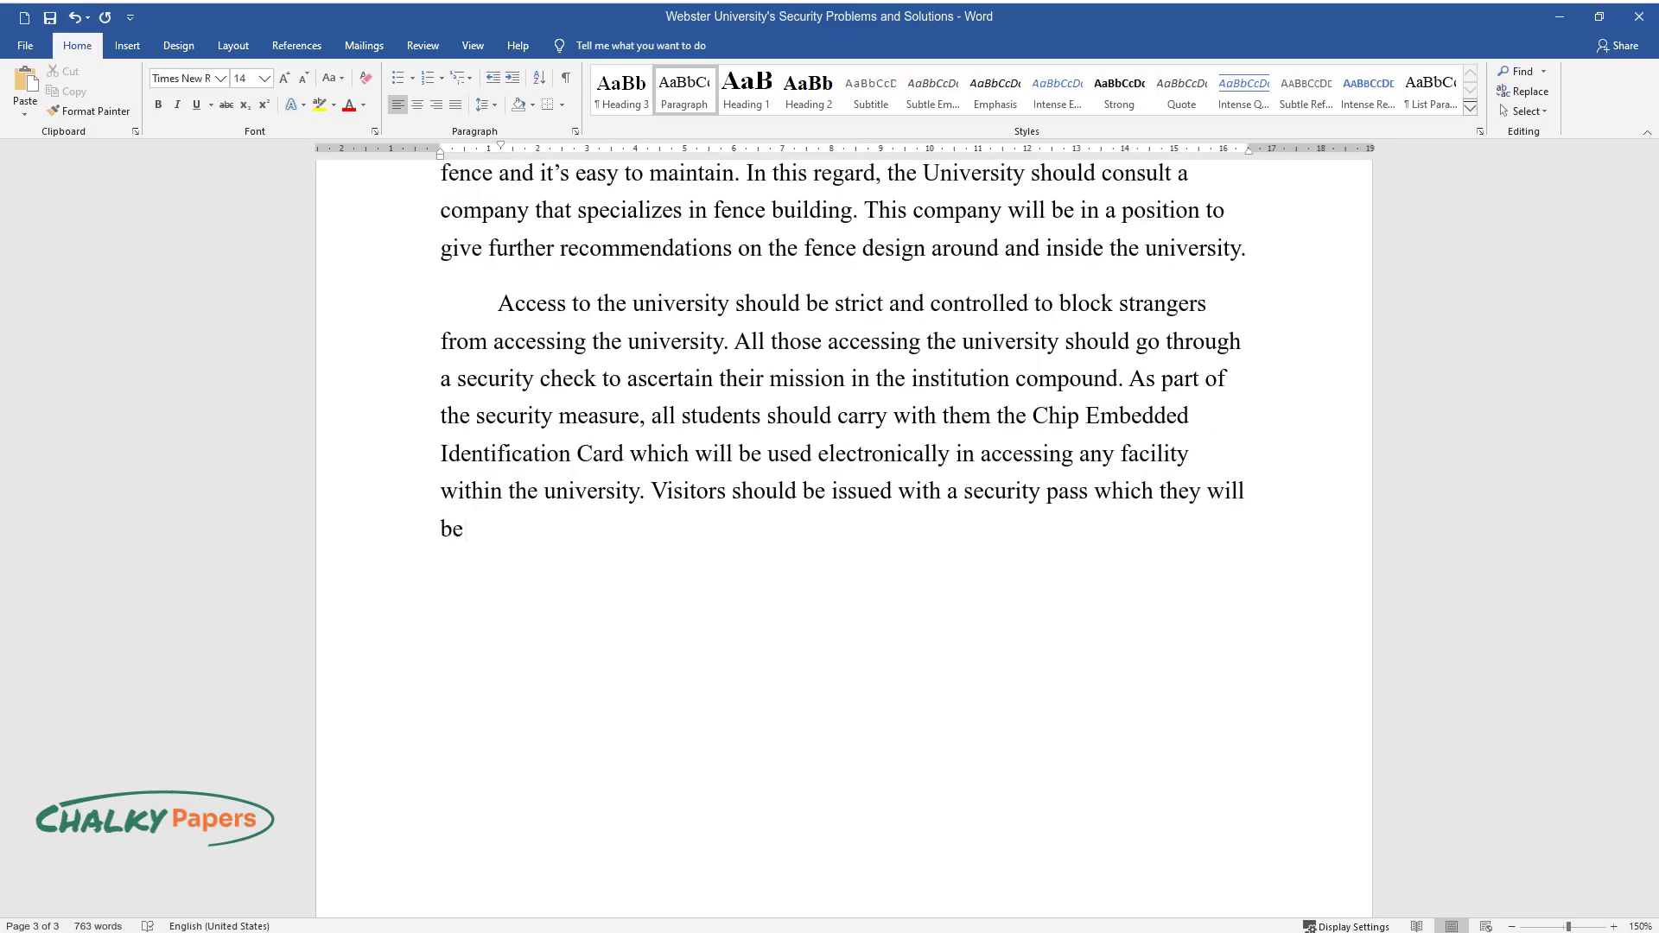
pyautogui.write('y the entire time t')
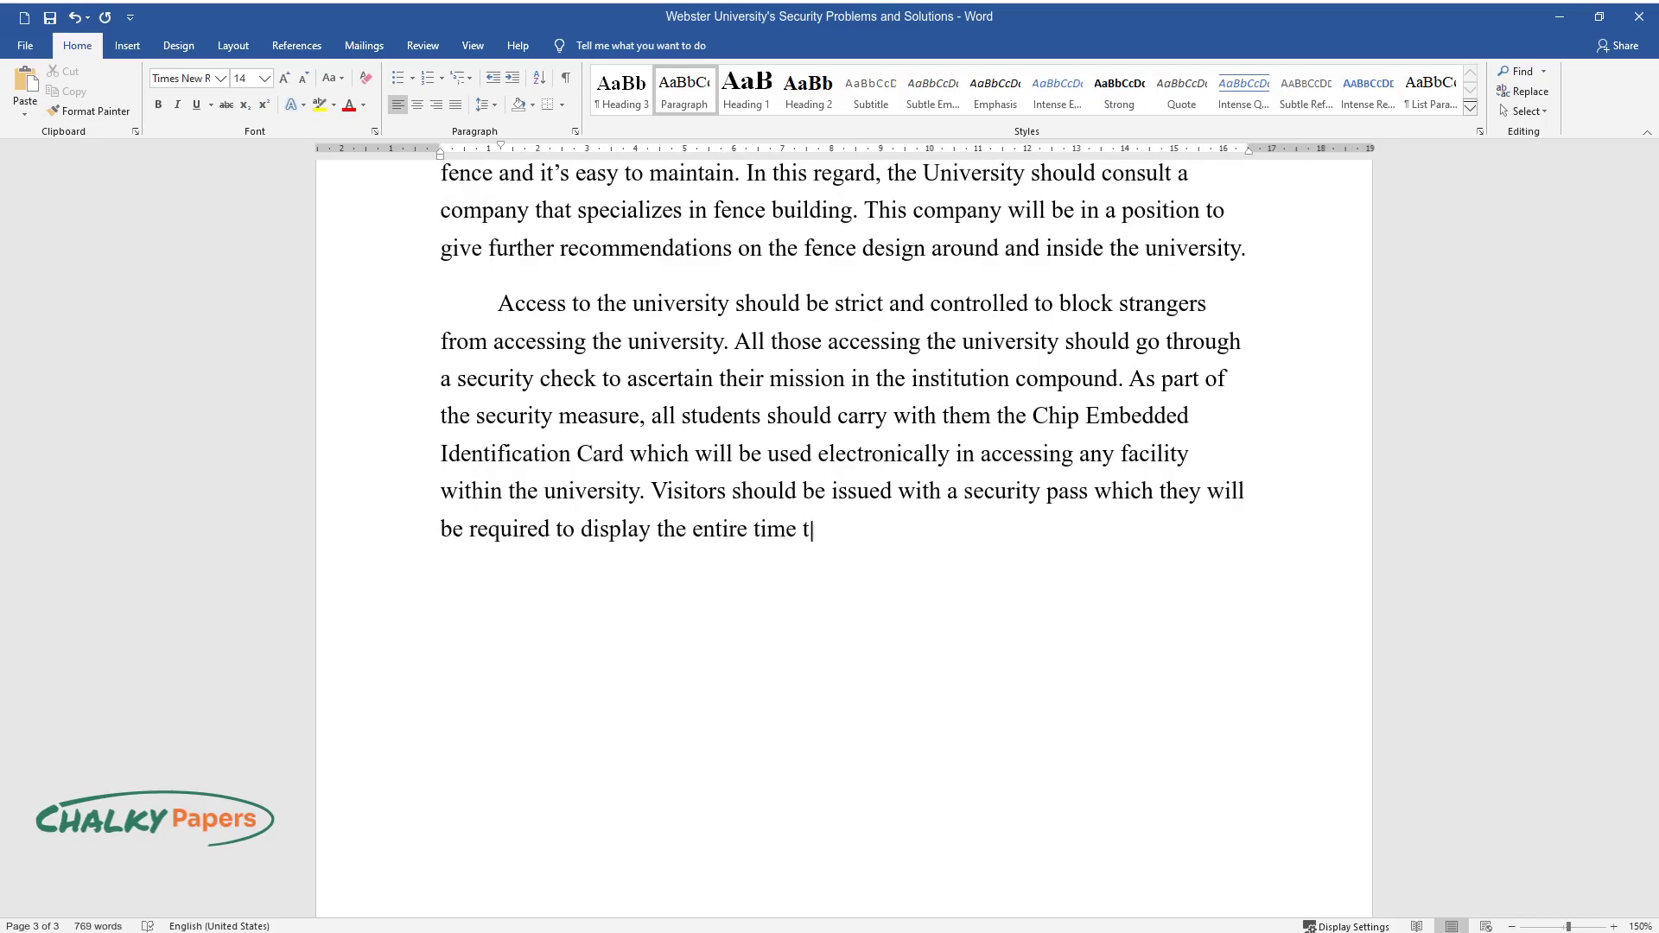
pyautogui.write('hey will be in the school compound.')
pyautogui.press('Return')
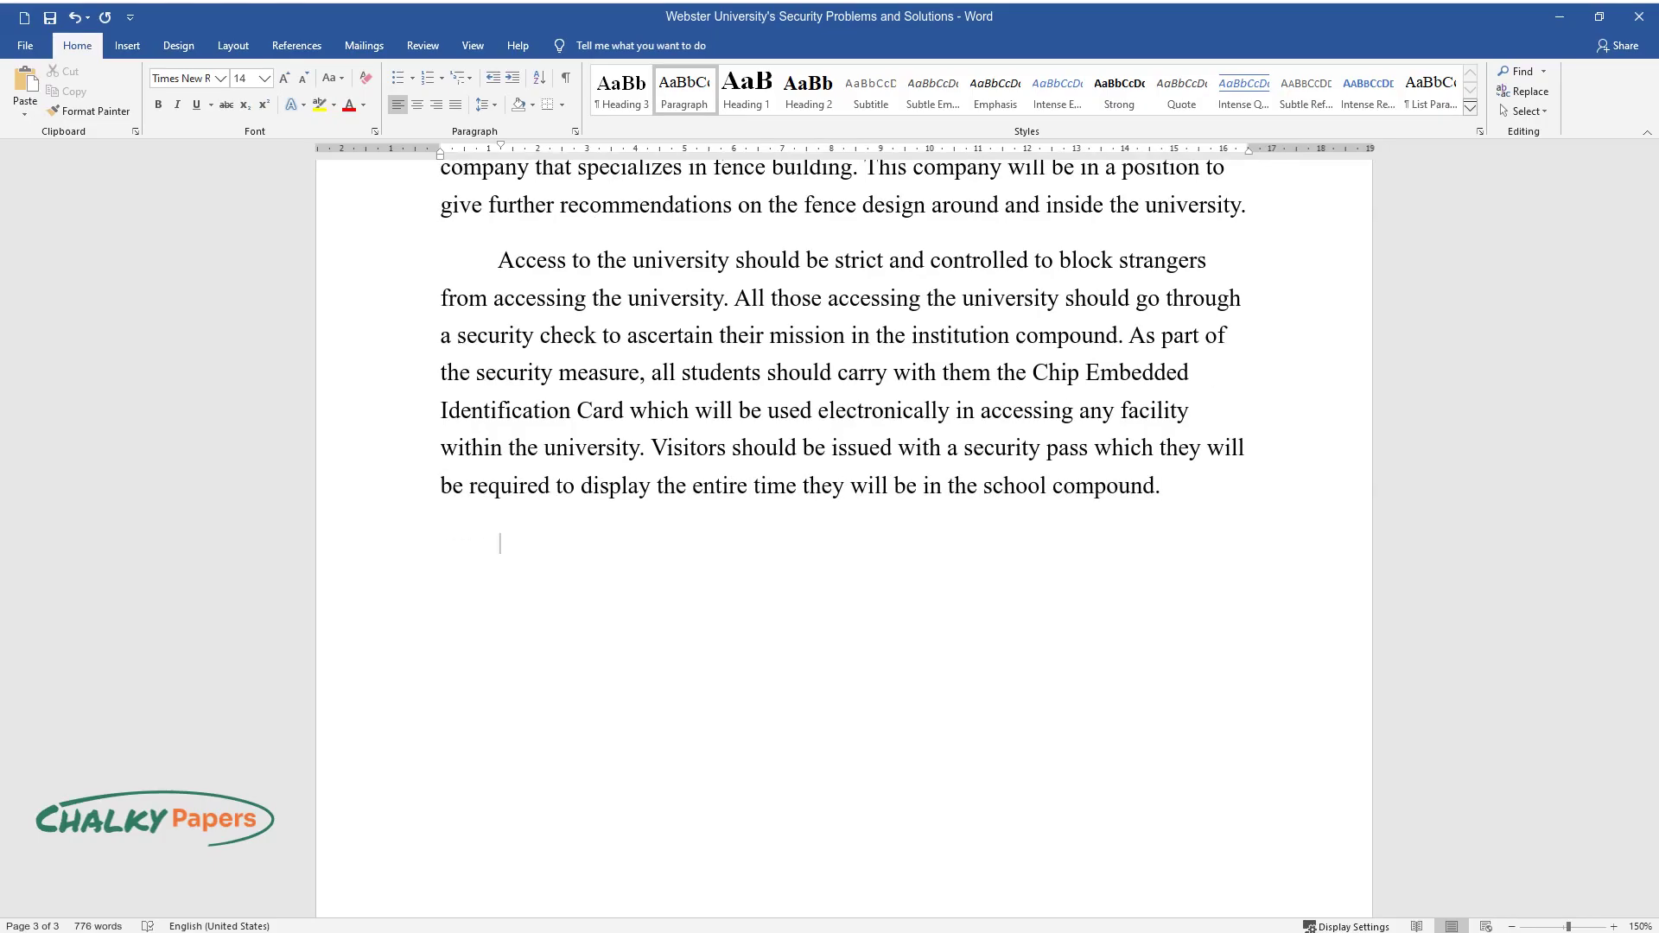
# Open the paragraph by presenting modernization of the university alarm system as "yet another strategy that will improve security.".
pyautogui.write('Modernization ')
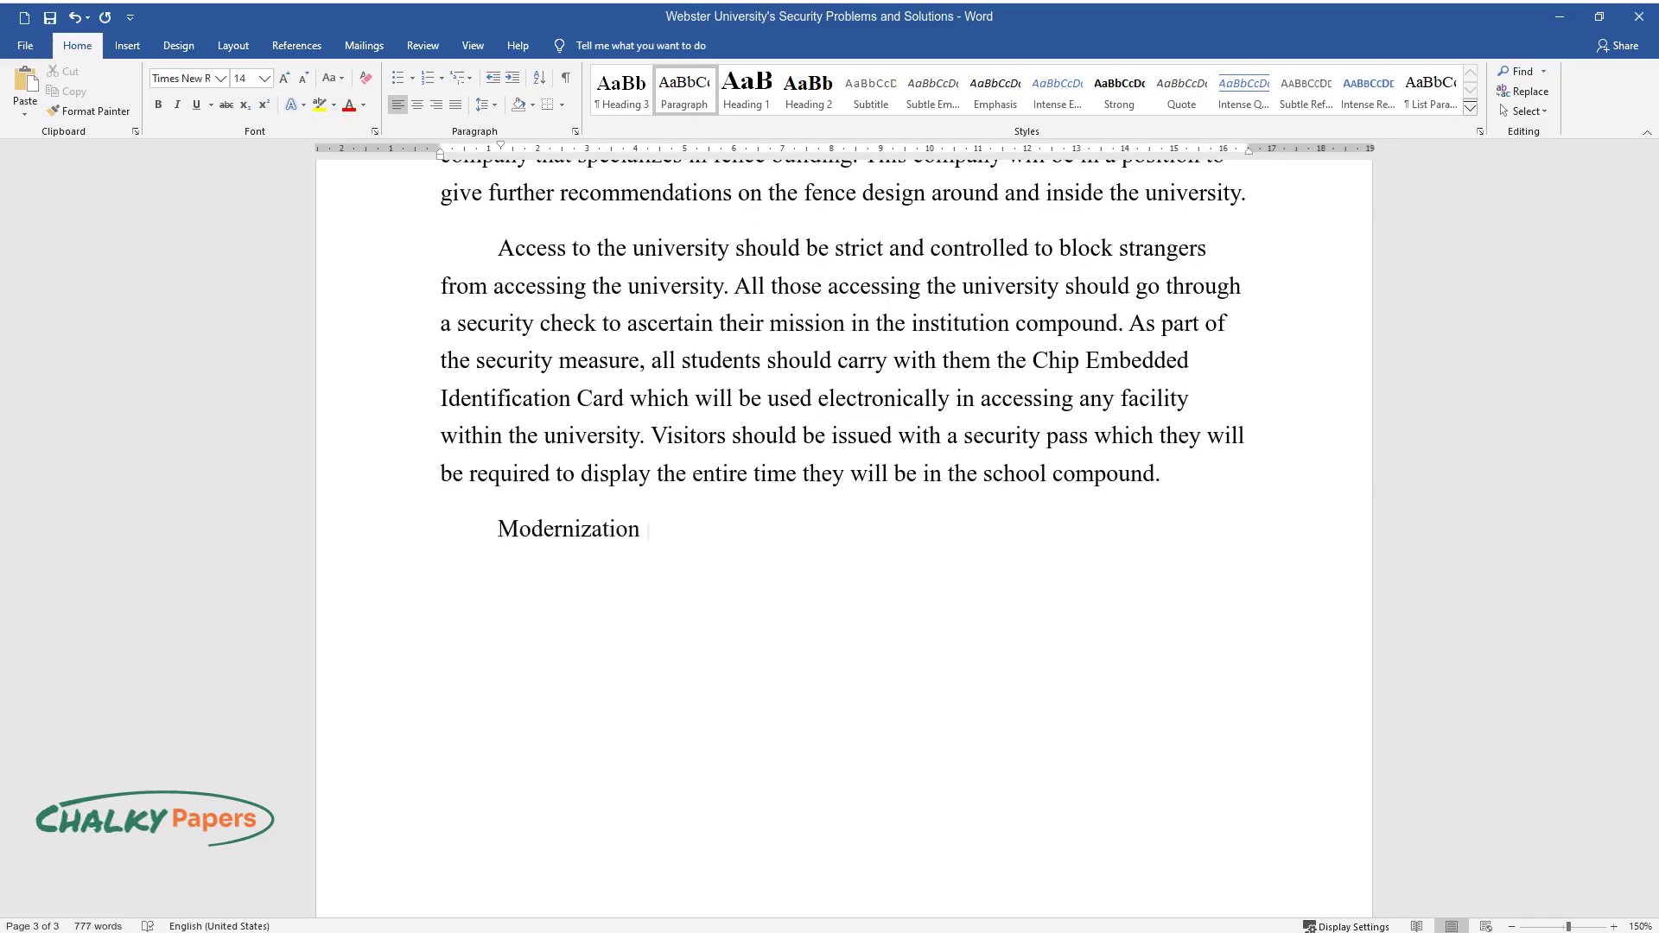
pyautogui.write('of the university alarm system is ')
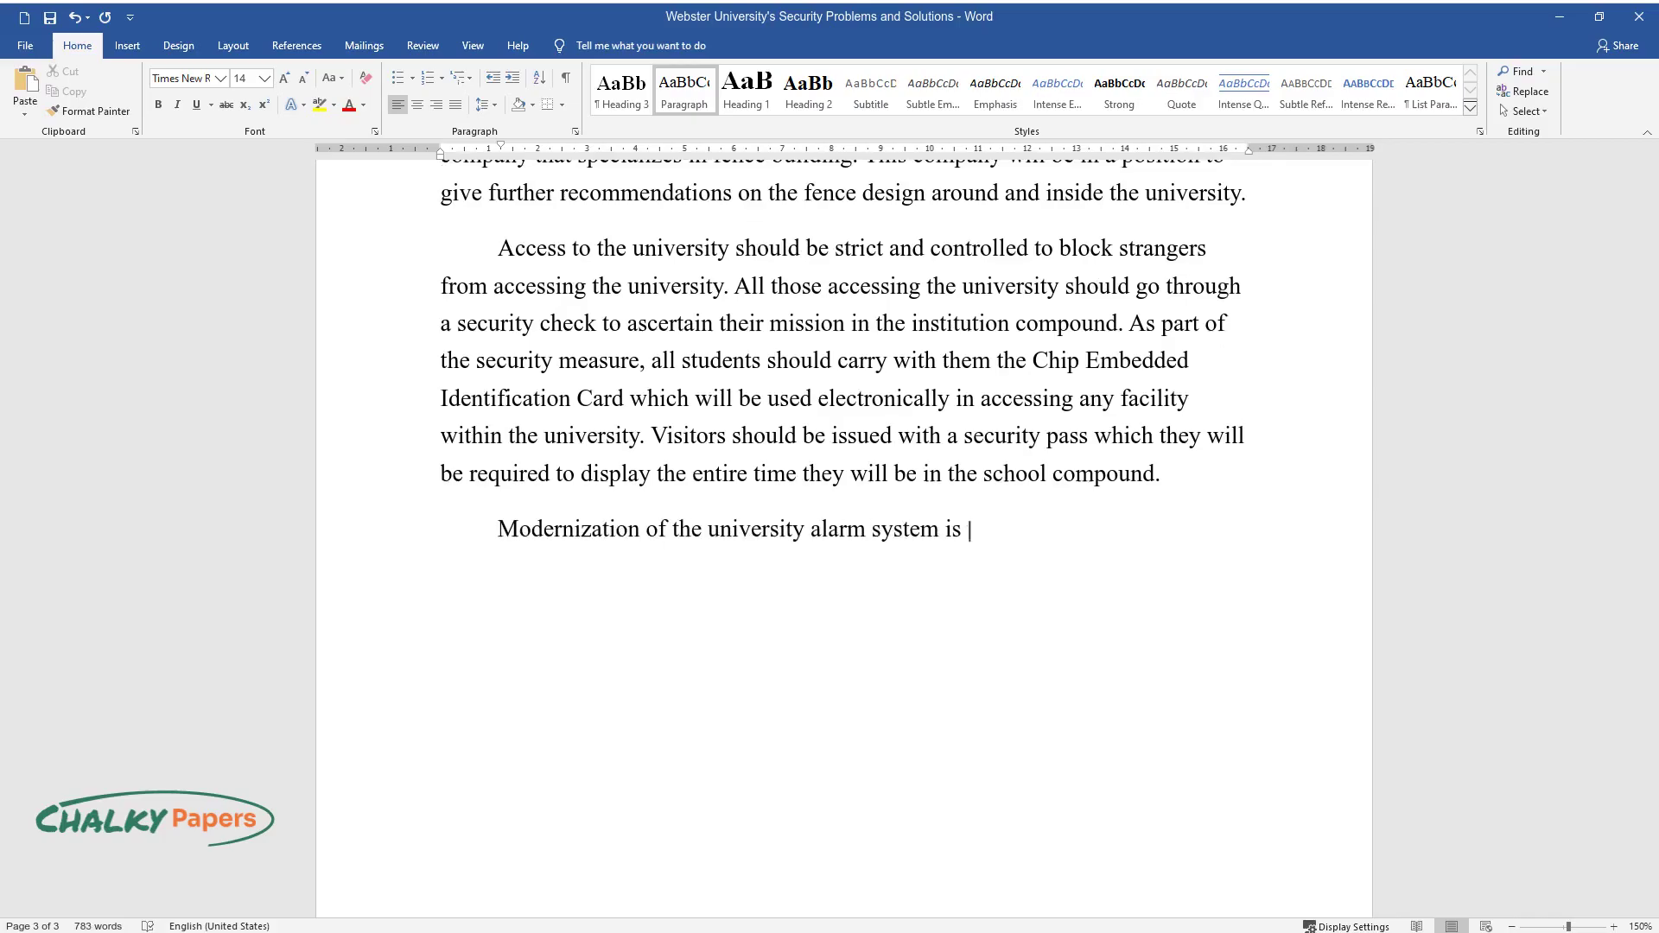
pyautogui.write('yet another strategy that will impro')
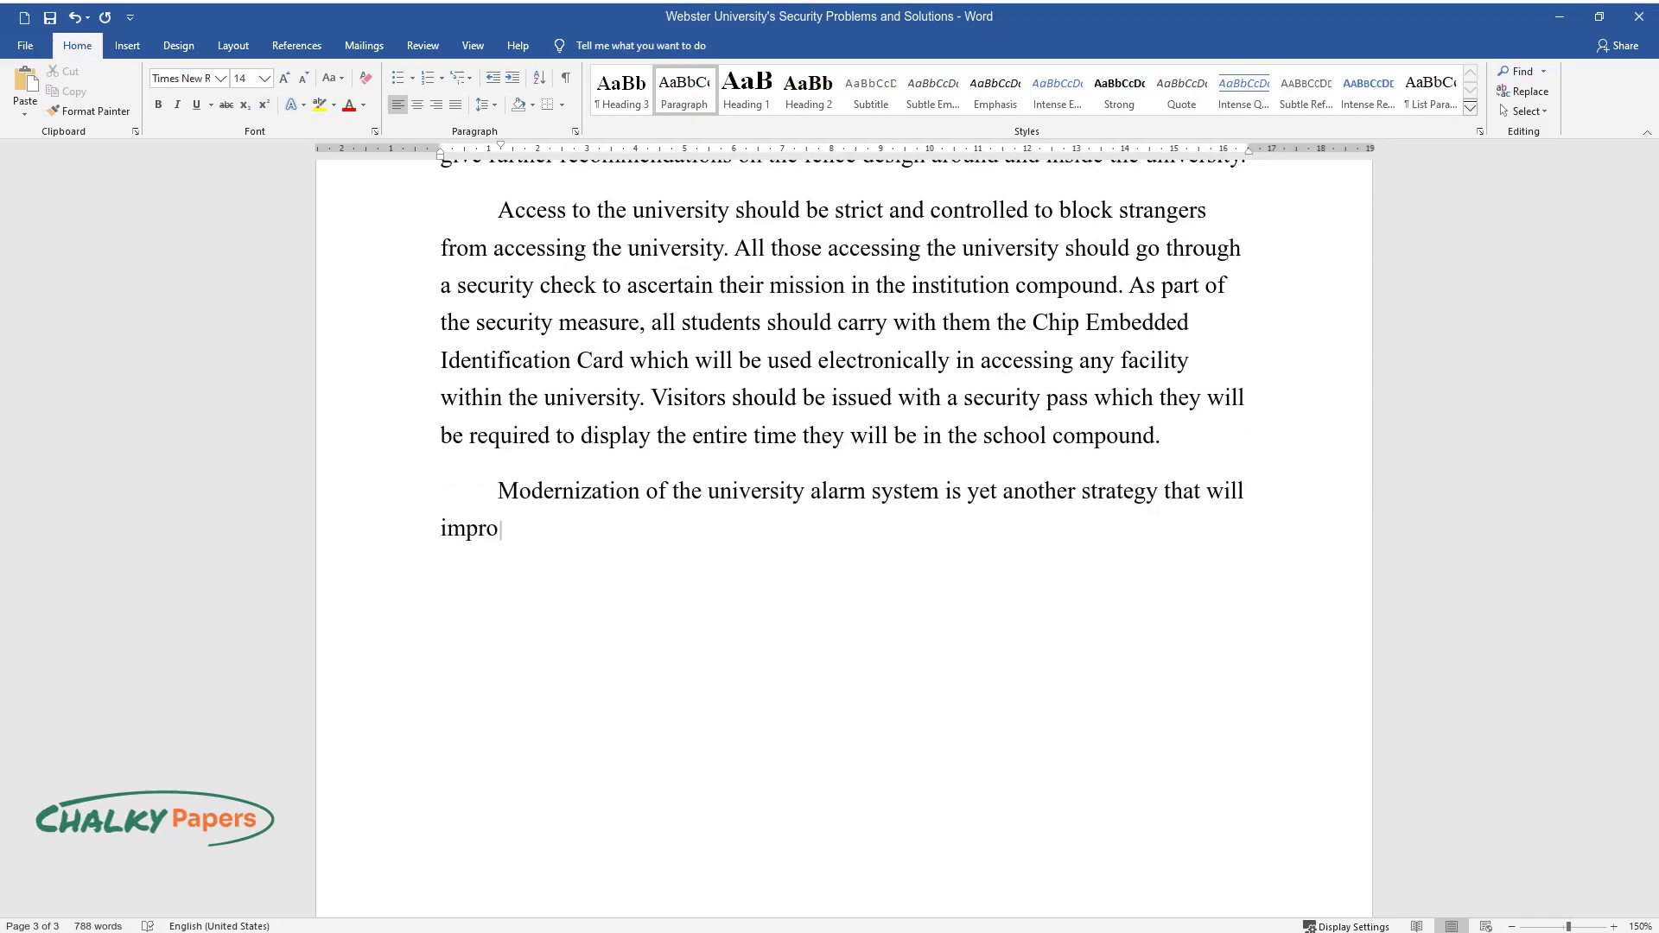
pyautogui.write('ve security. The administration sho')
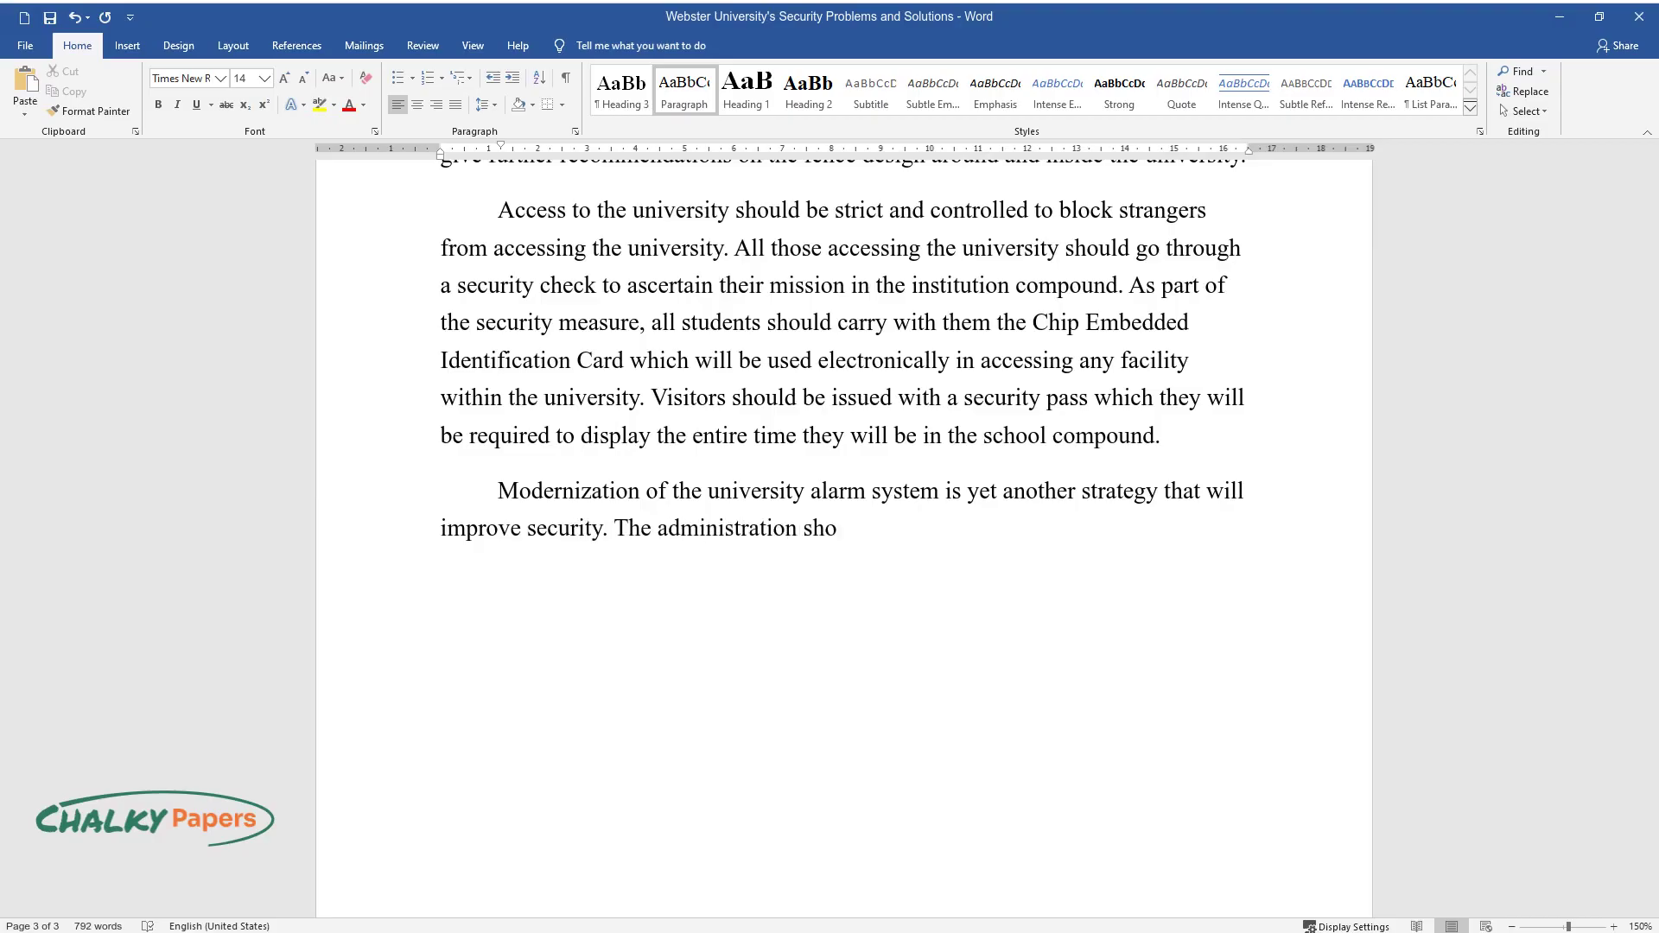
# Suggest that the administration consult the alarm company about switching to a digitalized system with noise, motion, and smoke detection and reporting systems.
pyautogui.write('uld consider consulting the company')
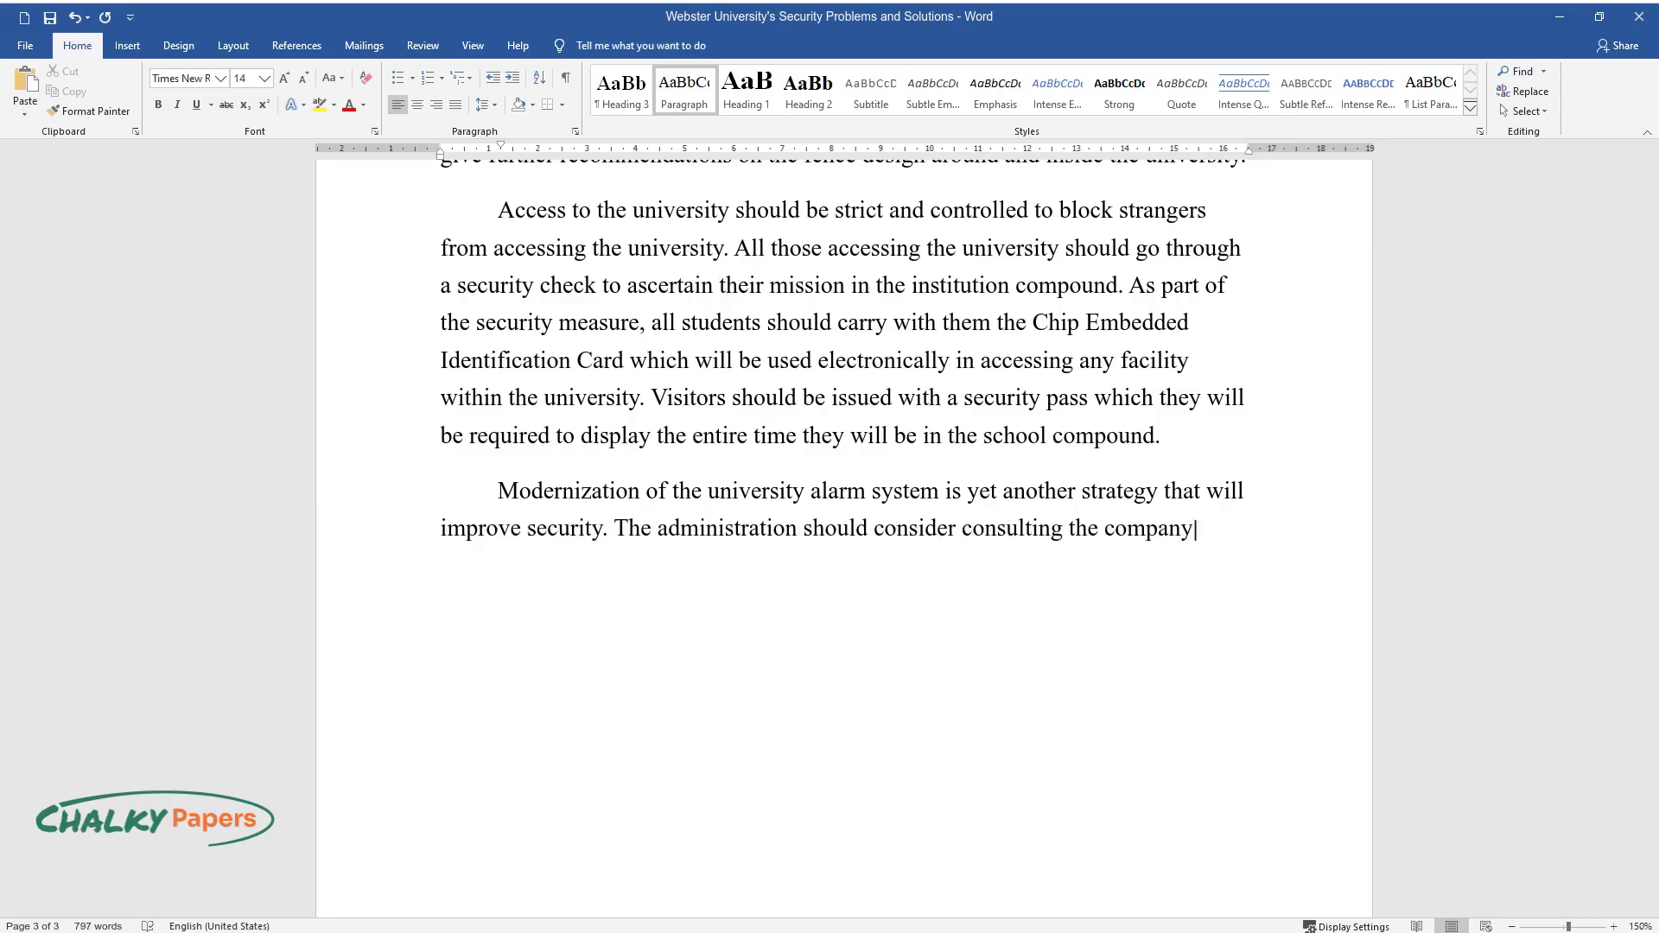
pyautogui.write(' operating the alarm system in a bi')
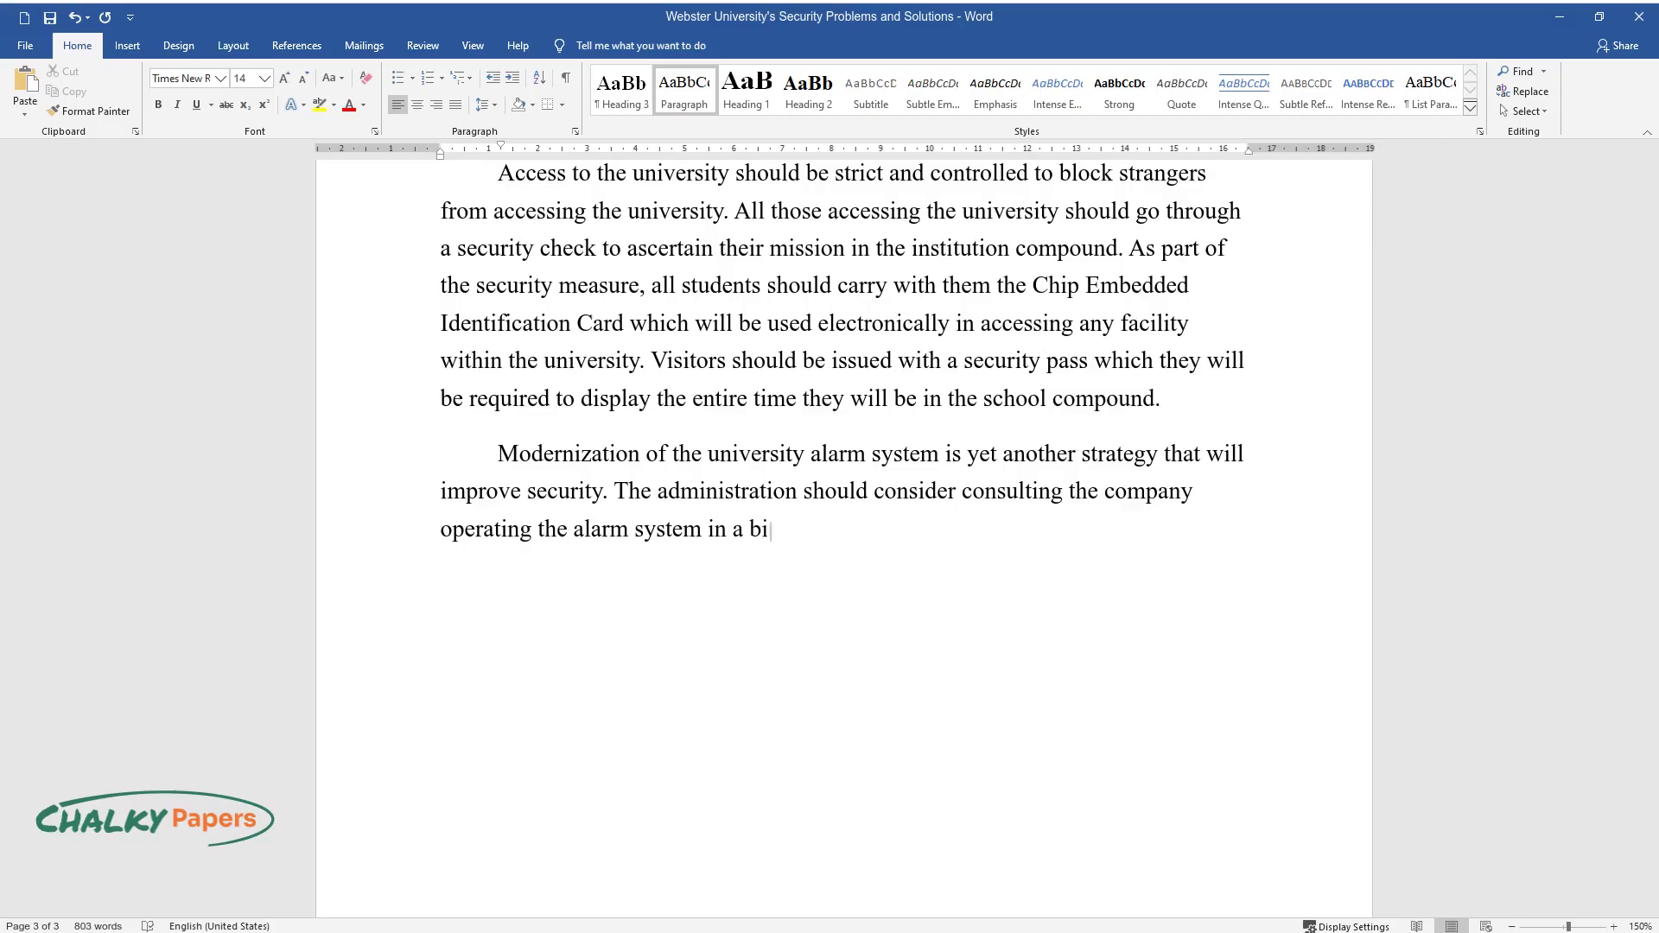
pyautogui.write('d to switch to a digitalized alarm ')
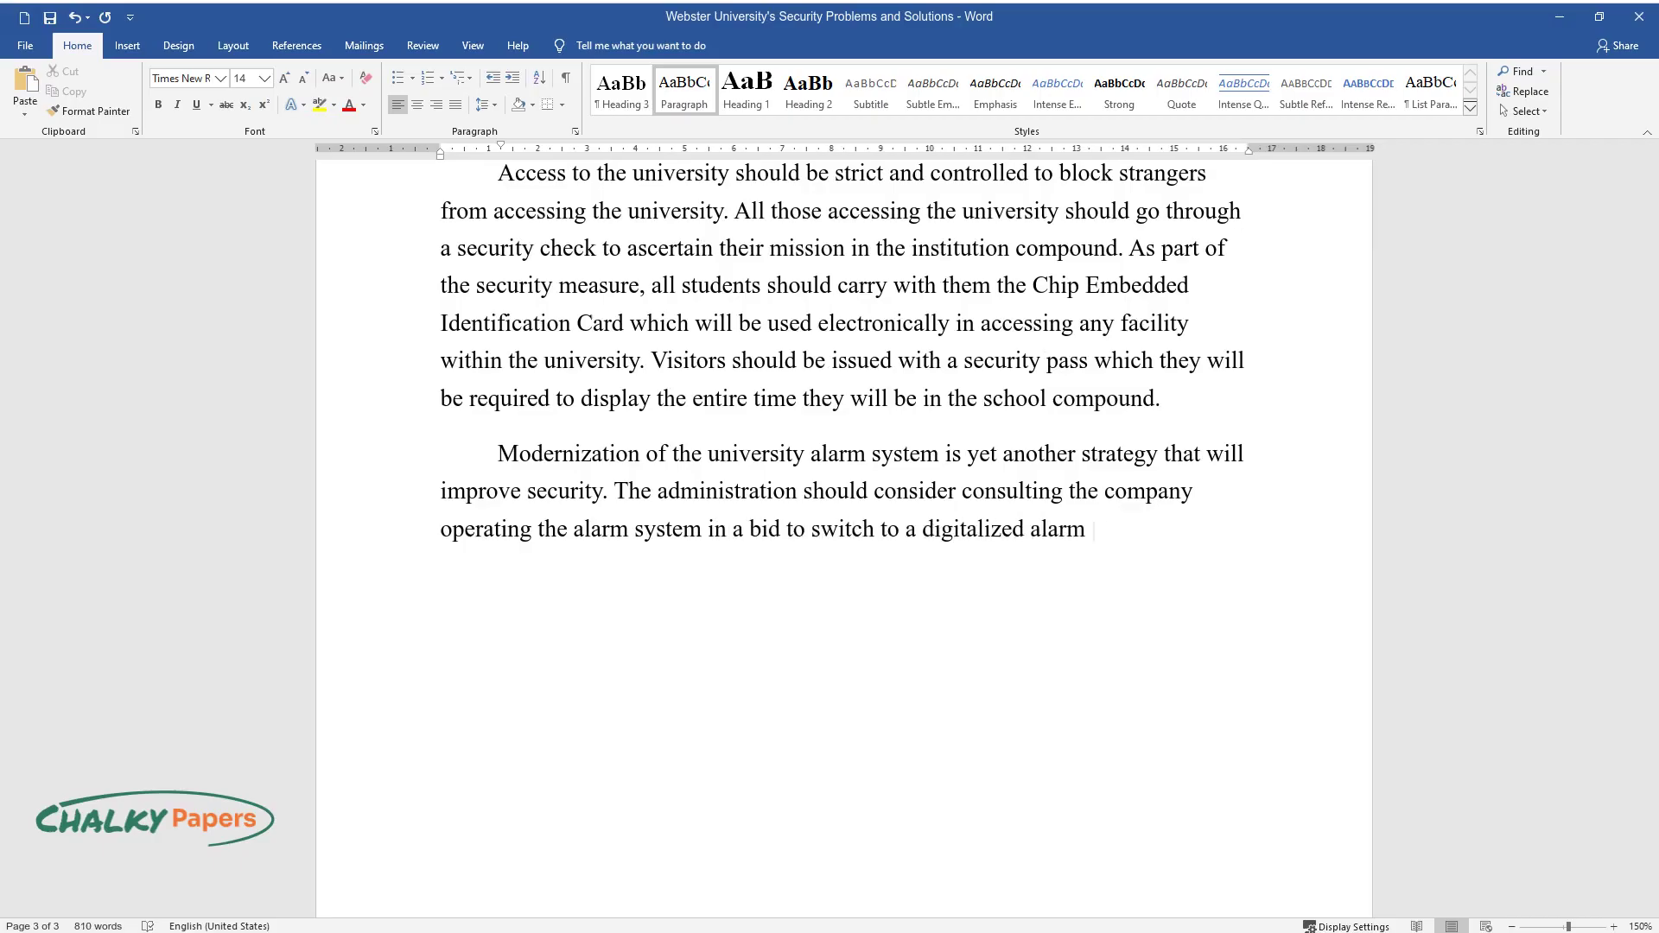
pyautogui.write('system with noise, motion, and smok')
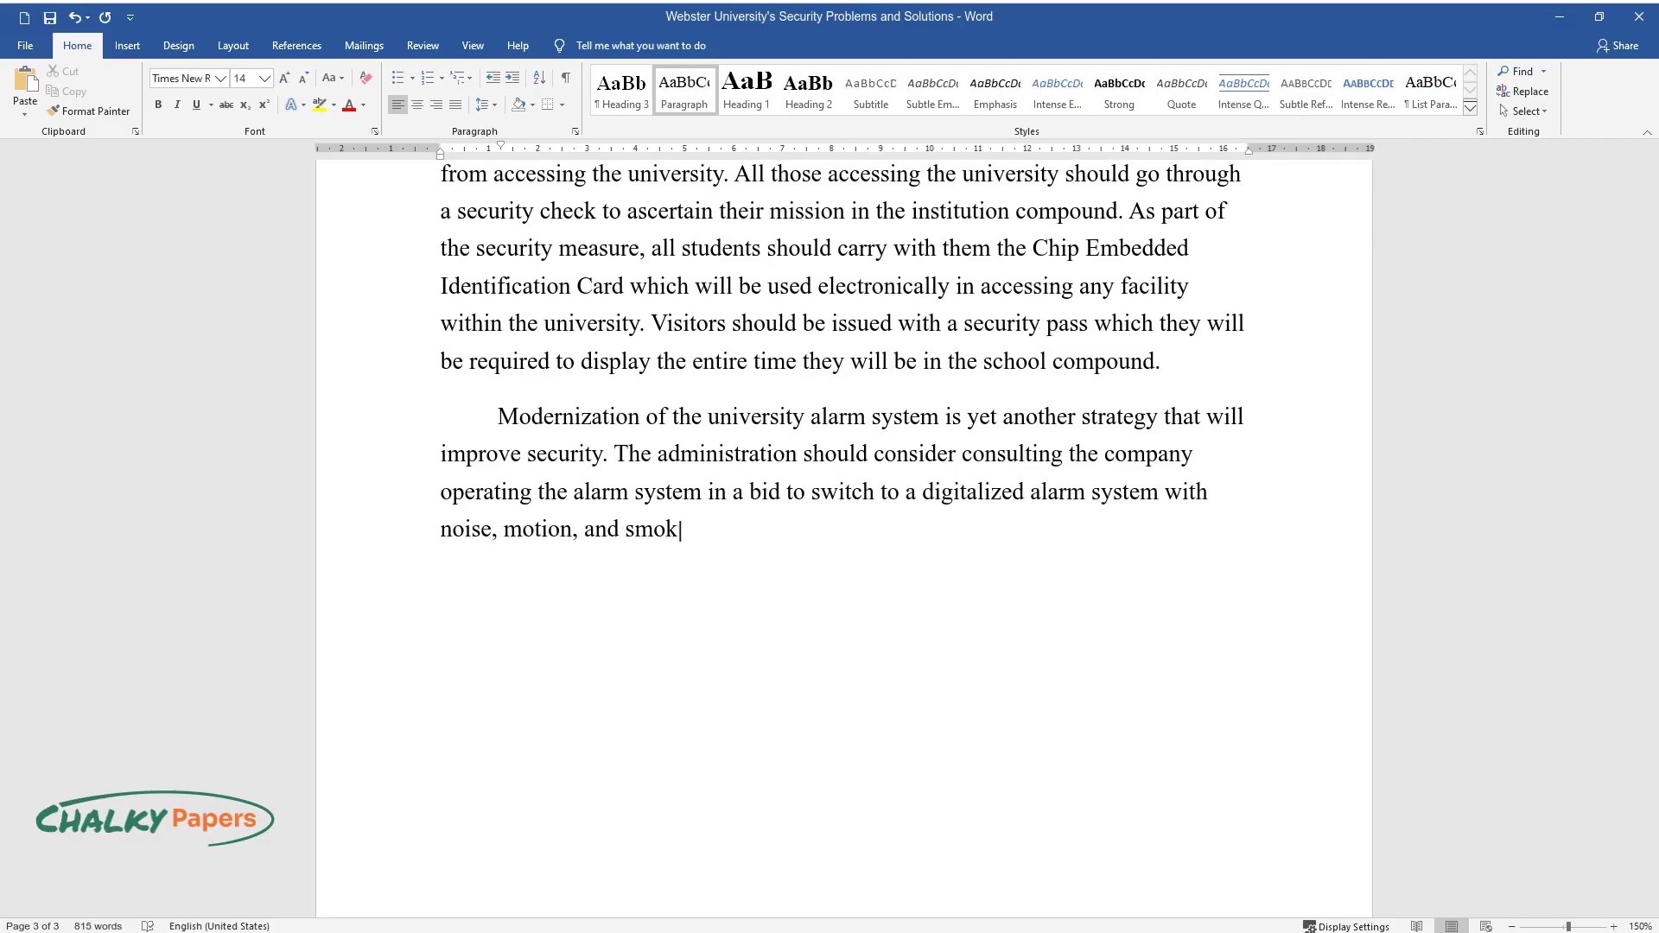
pyautogui.write('e detection and reporting systems. ')
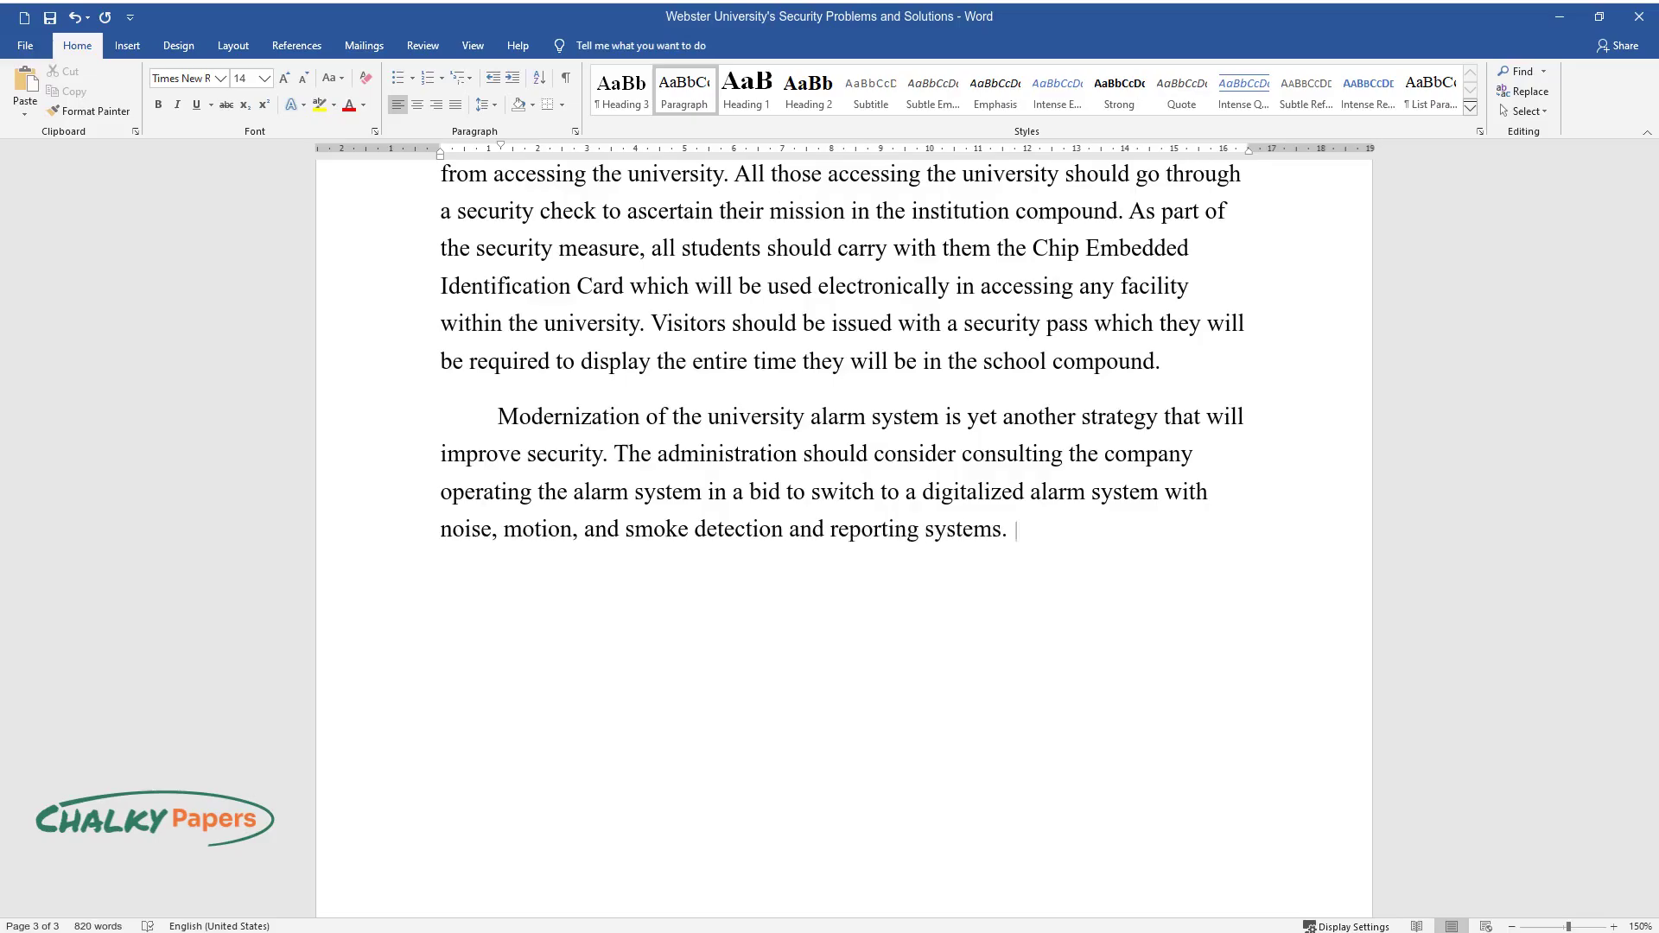
# State that the system will be linked with the security department control room, manned 24 hours a day for quick response.
pyautogui.write('The system will be linked with the ')
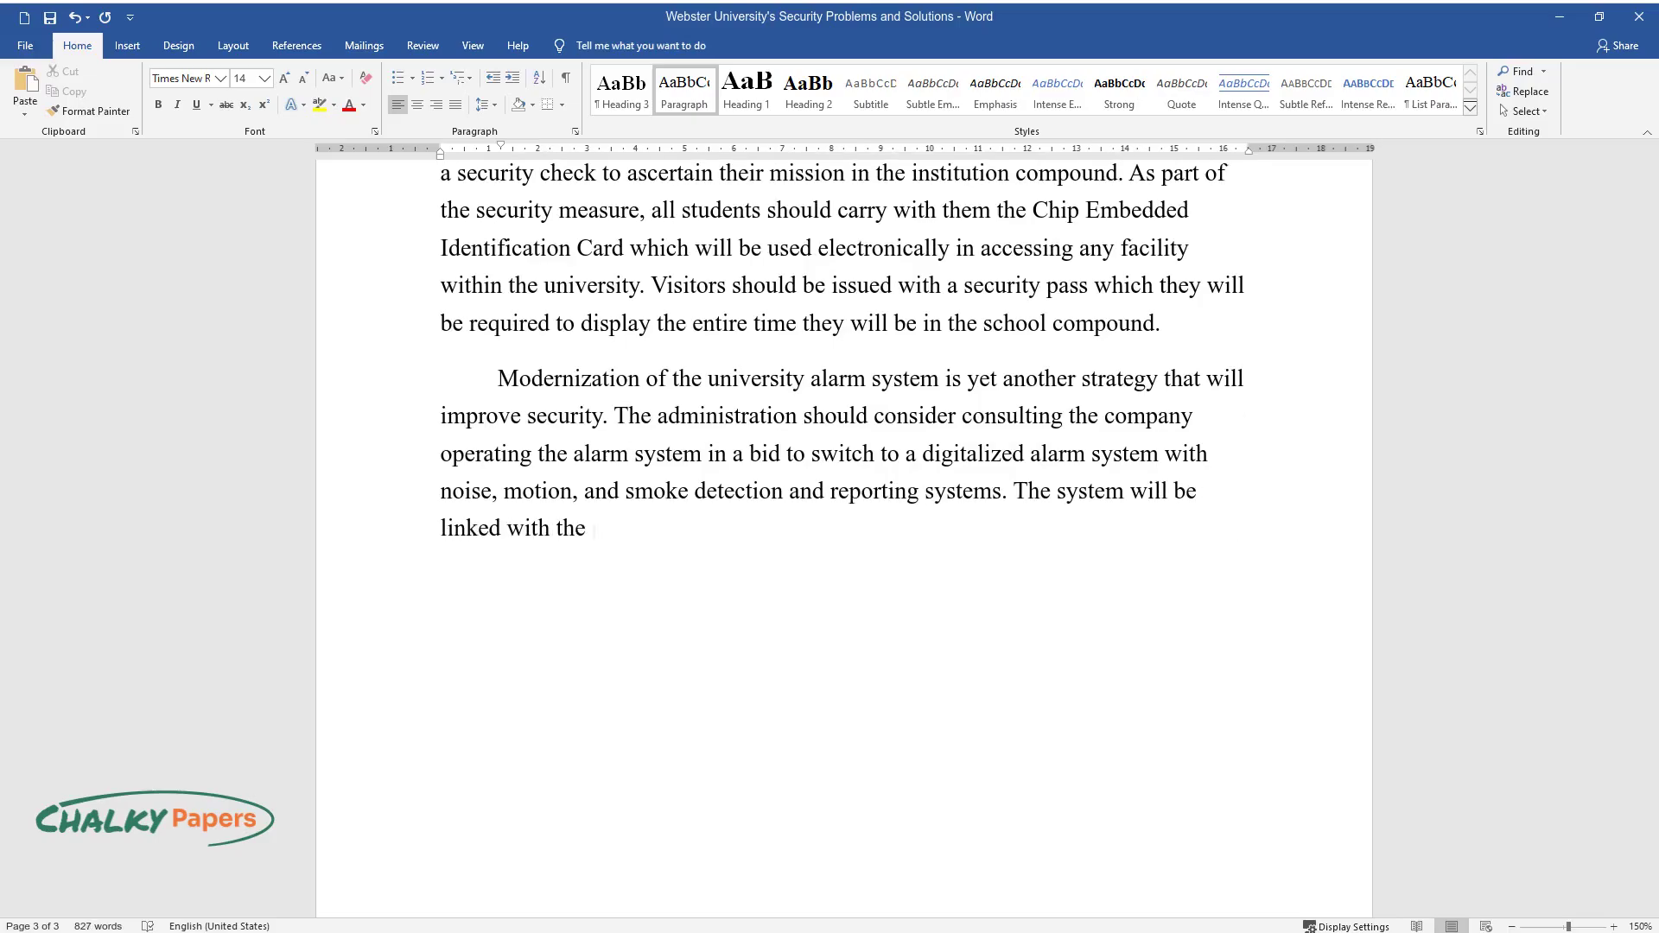
pyautogui.write('security department control room wh')
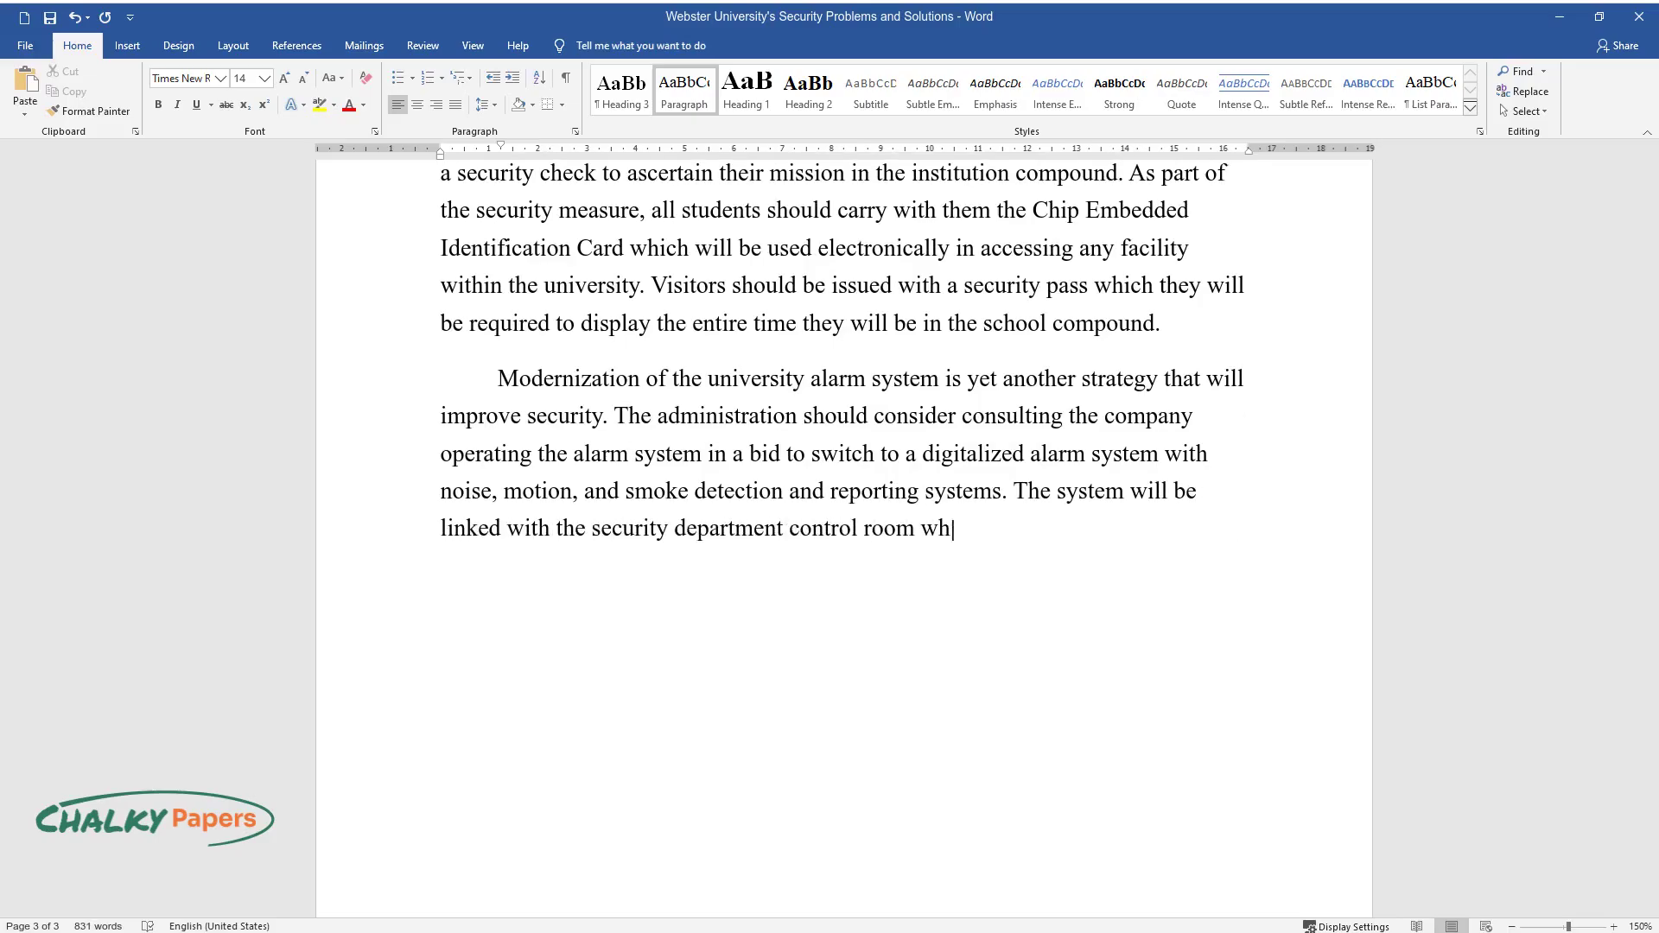
pyautogui.write('ich will be manned 24 hours a day f')
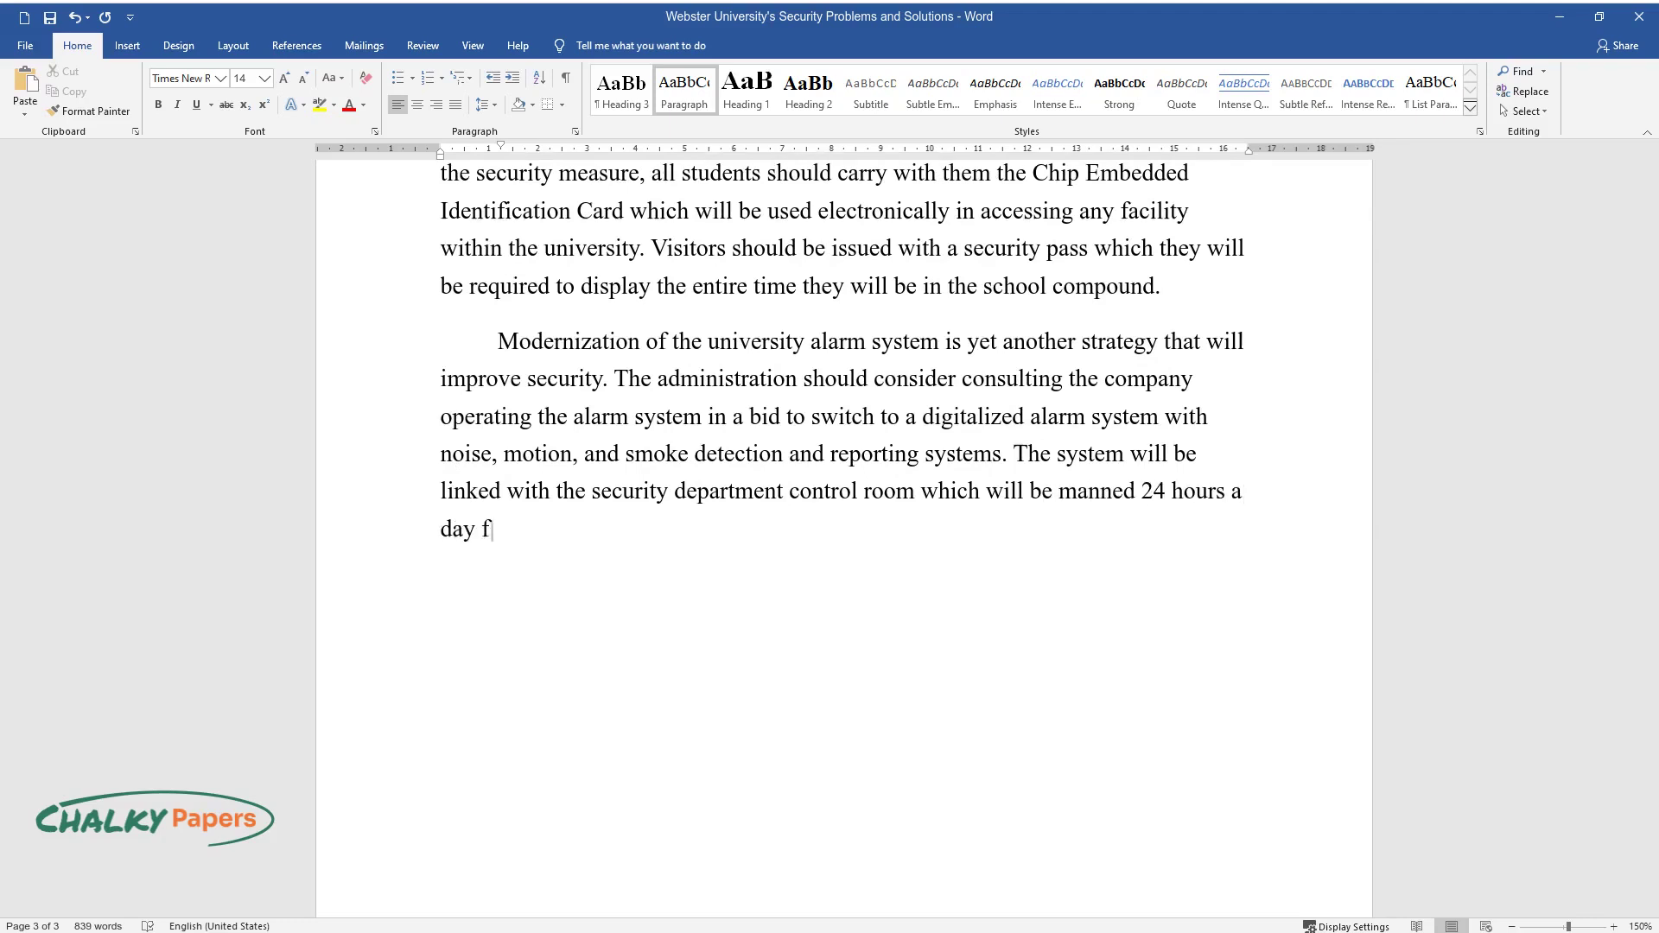
pyautogui.write('or quick response. As part of the se')
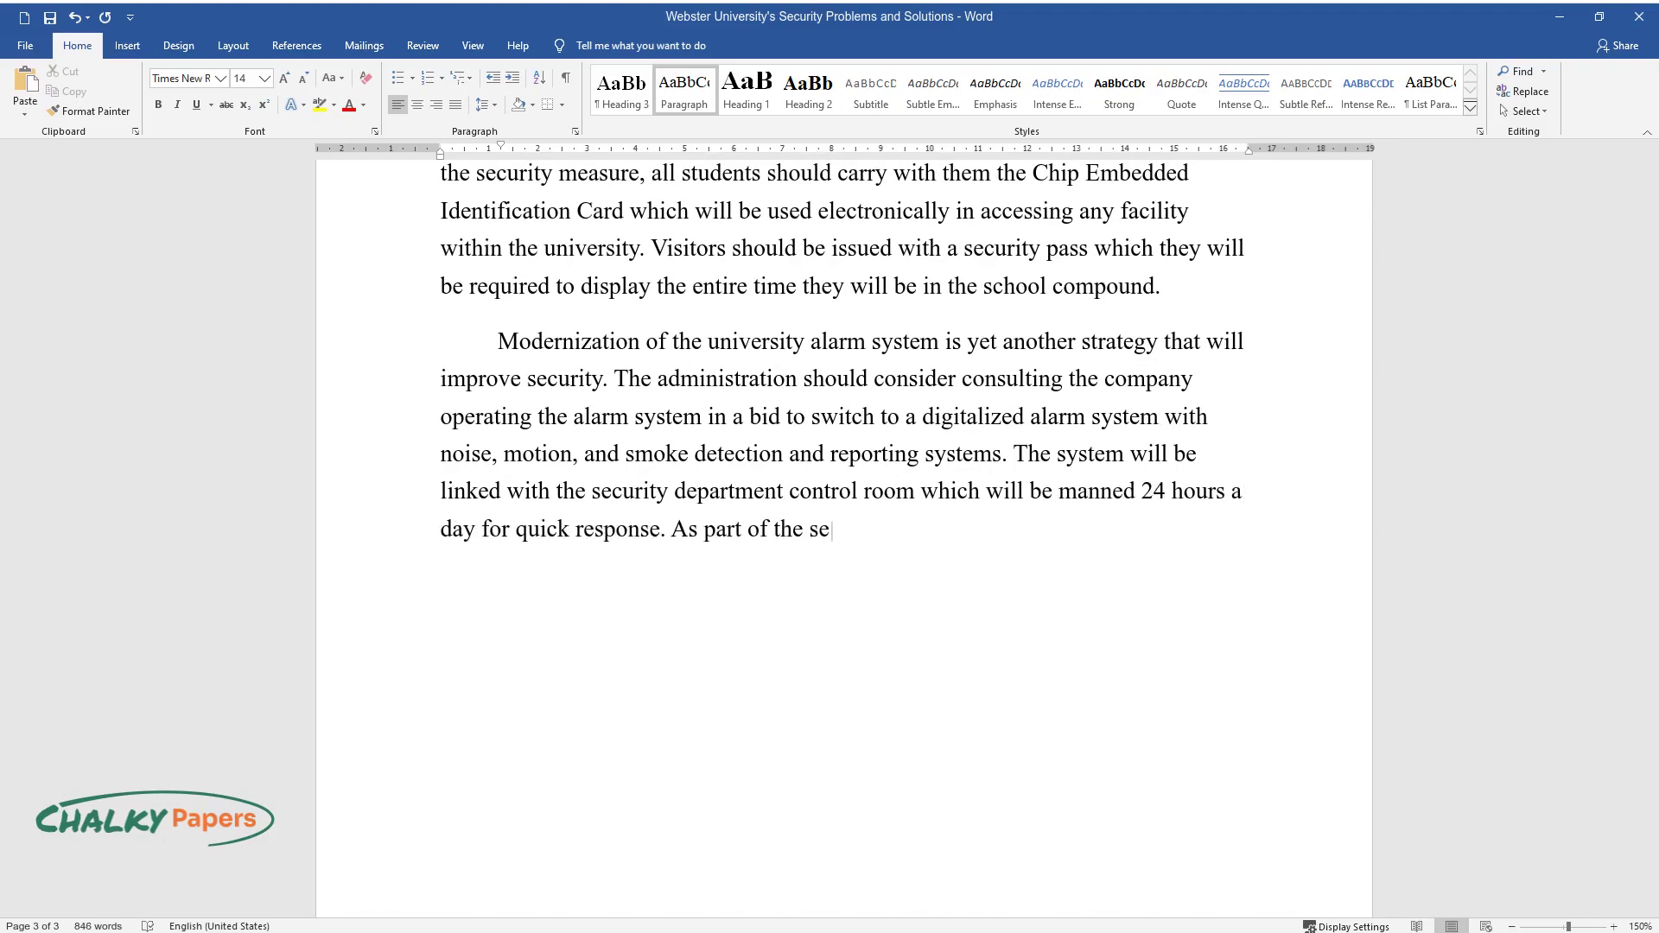
# Recommend replacing analog security cameras with high-storage Internet Protocol camera systems "for advanced and remote surveillance," and end the paragraph.
pyautogui.write('curity system, analog security came')
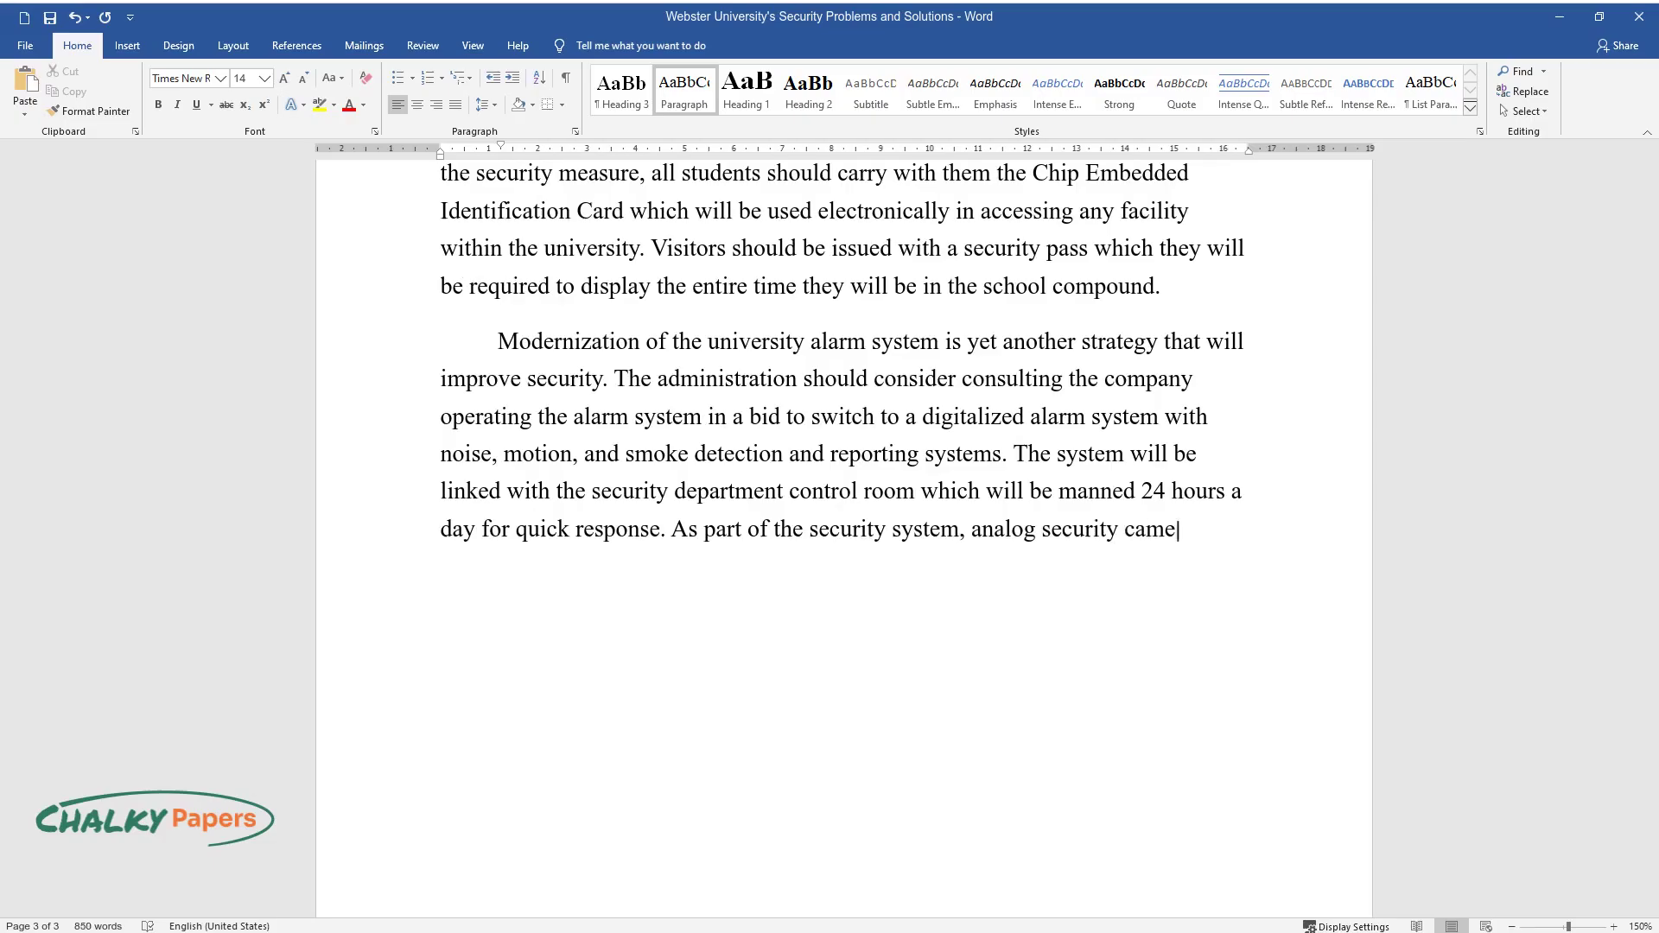
pyautogui.write('ras should be replaced with Interne')
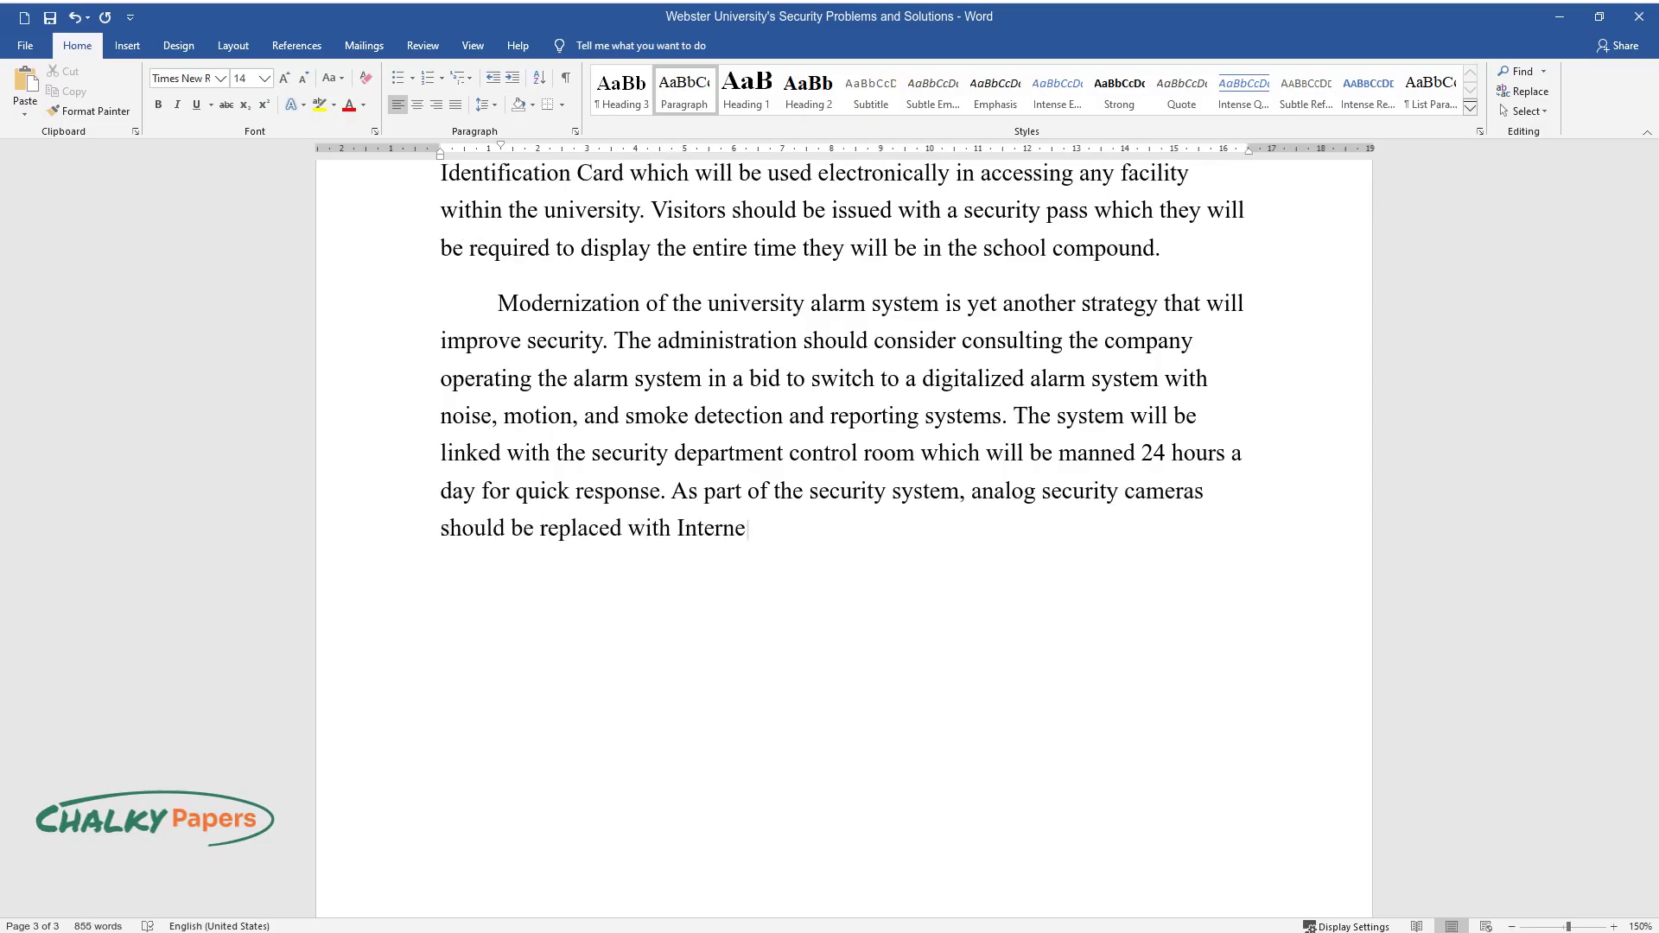
pyautogui.write('t Protocol camera systems with high')
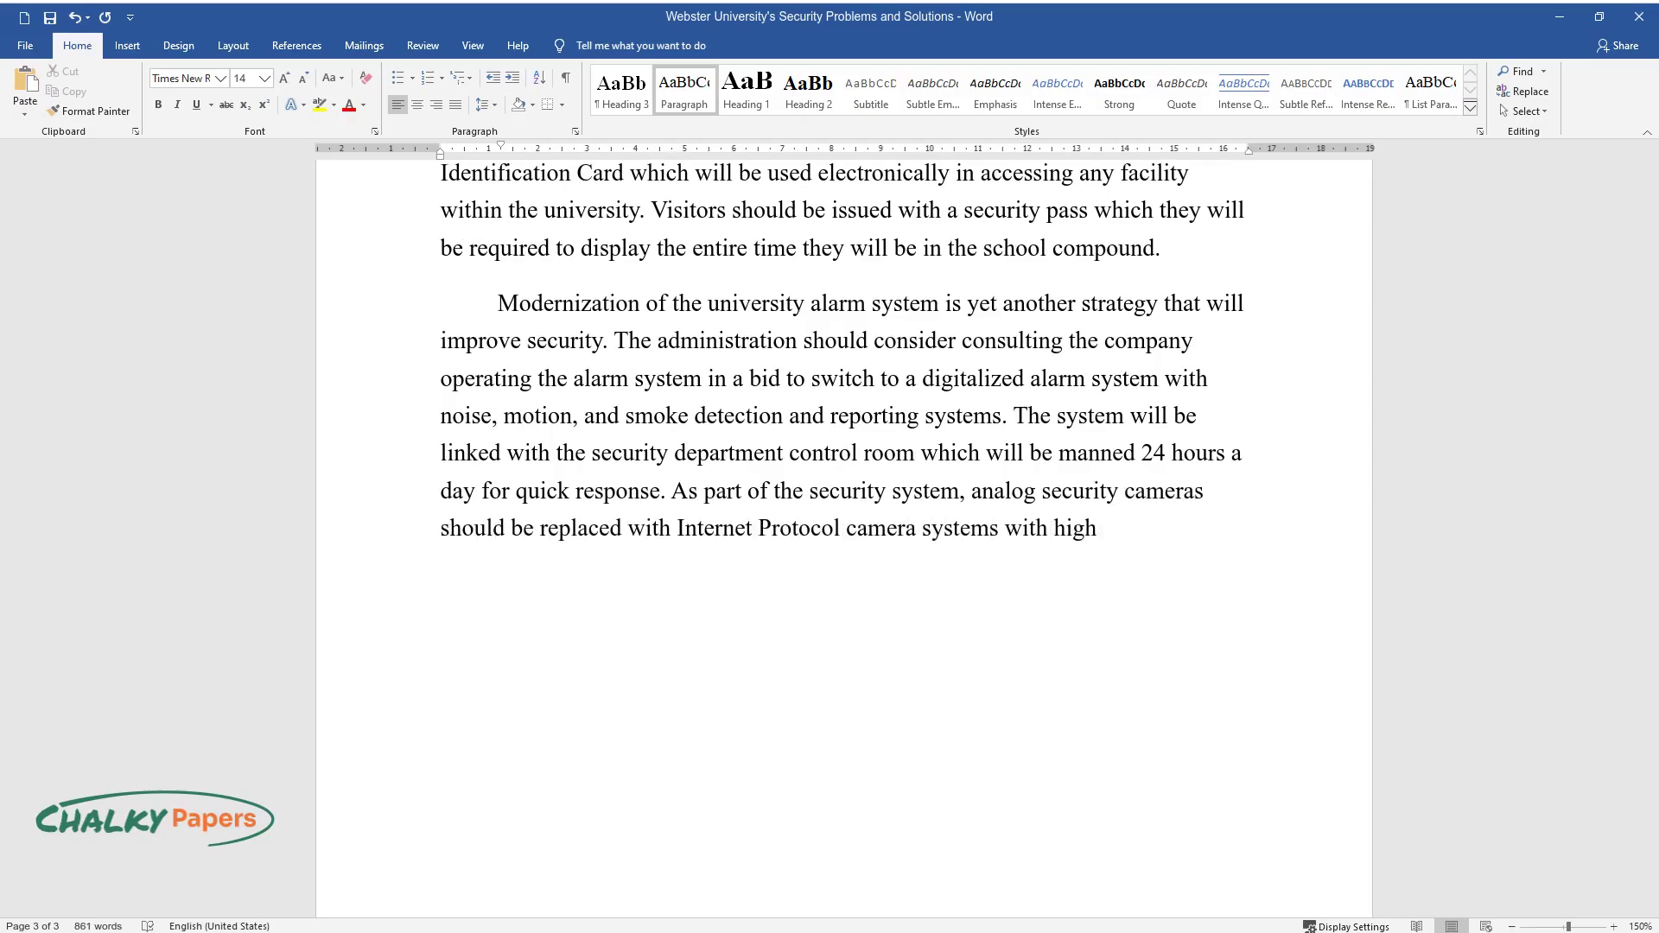
pyautogui.write(' storage capacity for advan')
pyautogui.write('ced and ')
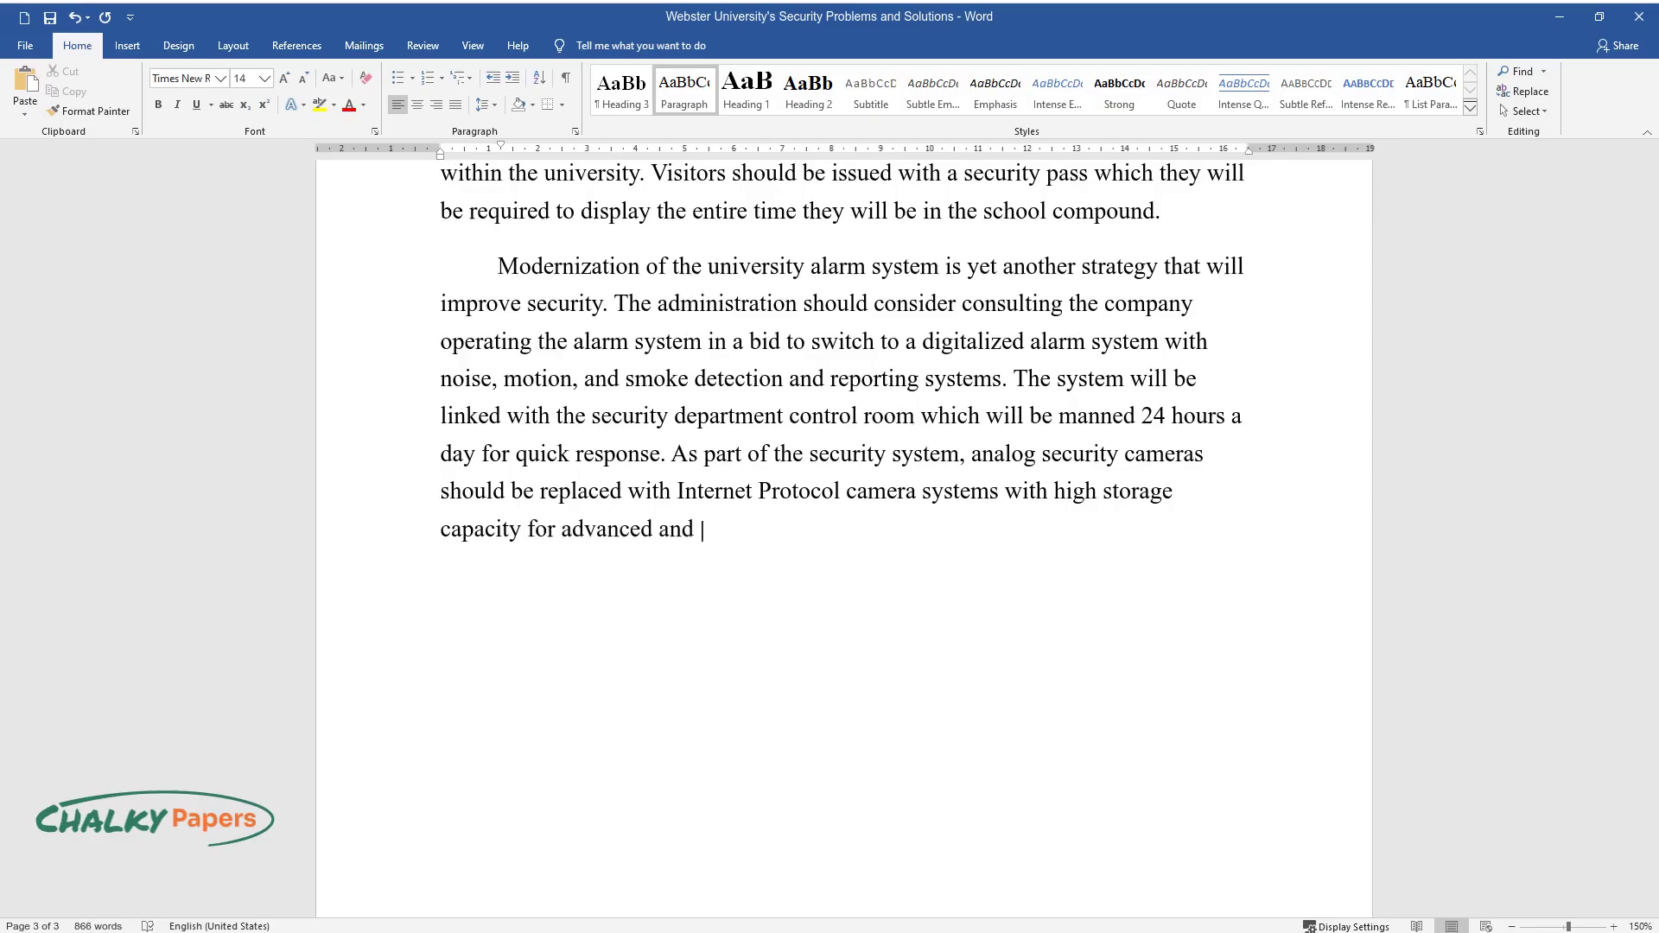
pyautogui.write('remote surveillance.')
pyautogui.press('Return')
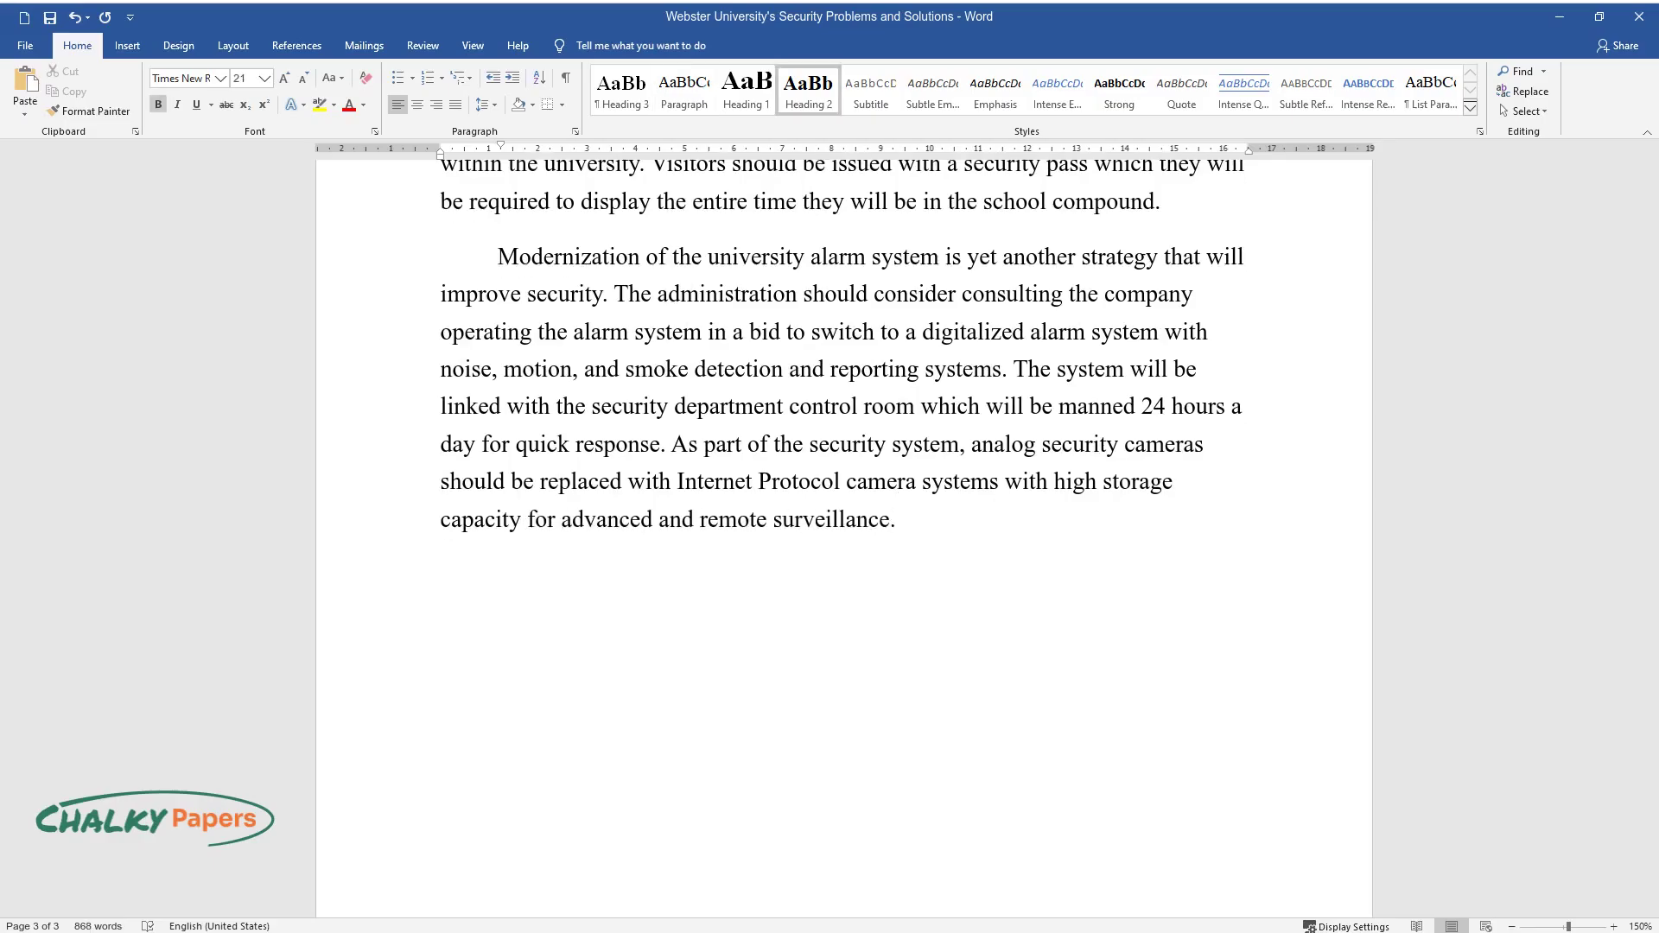
# Add a "Conclusion" heading and state that adopting all these strategies will make Webster University safe for students and staff and keep the institution's properties safe.
pyautogui.write('Conclusion')
pyautogui.press('Return')
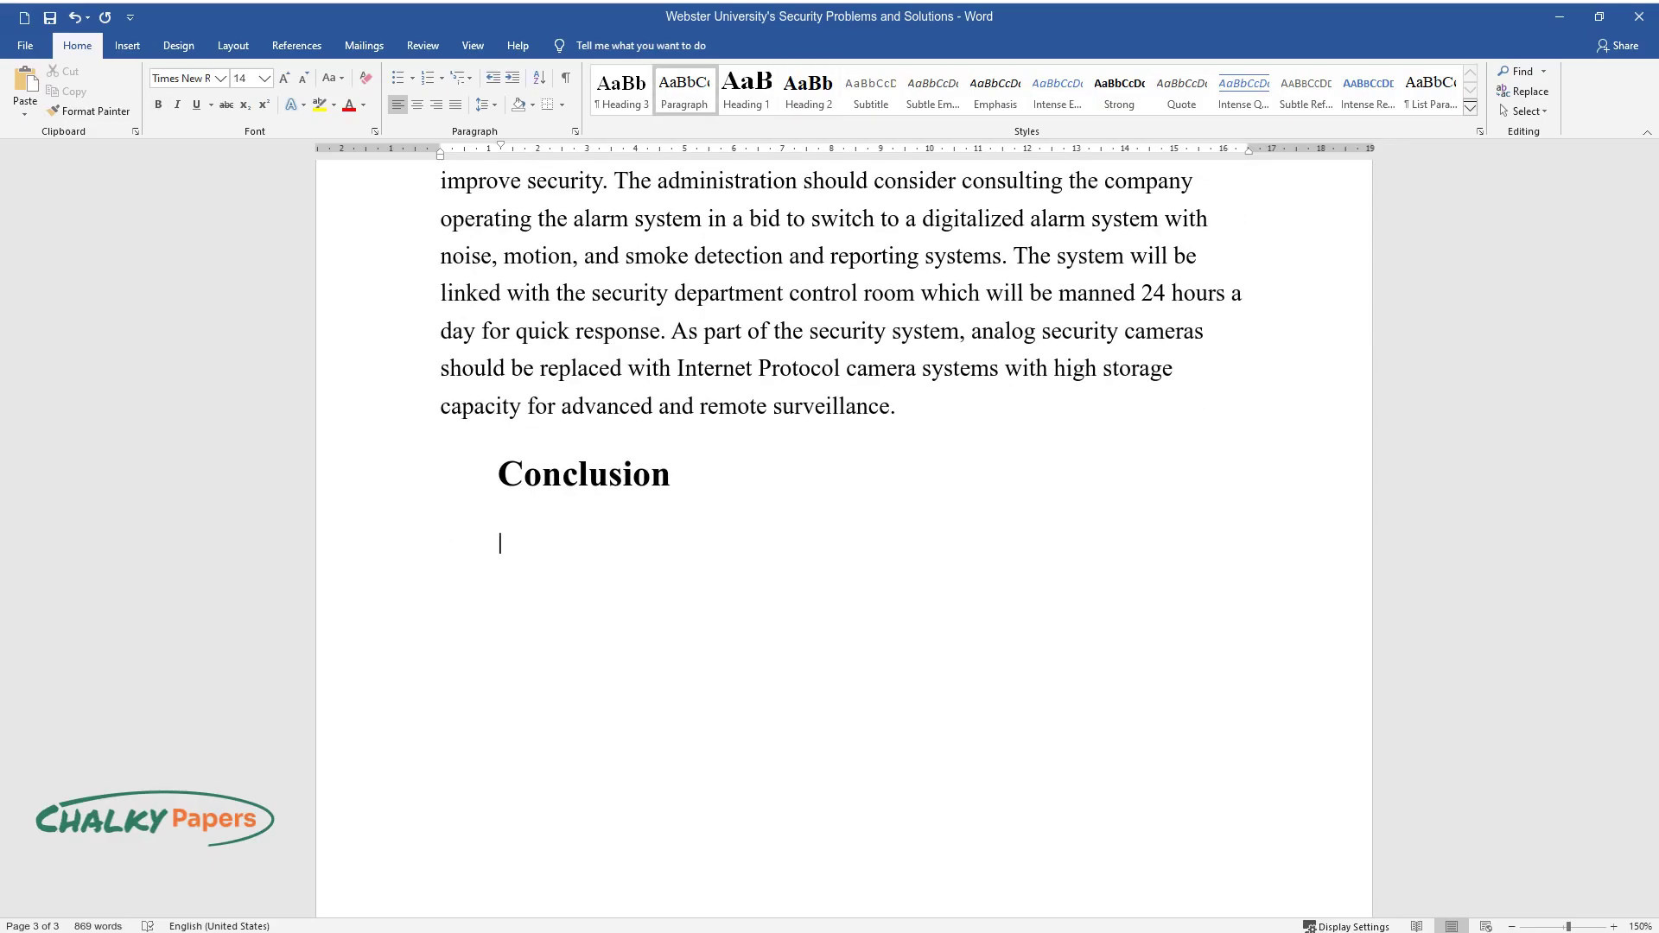
pyautogui.write('When all these strategies ')
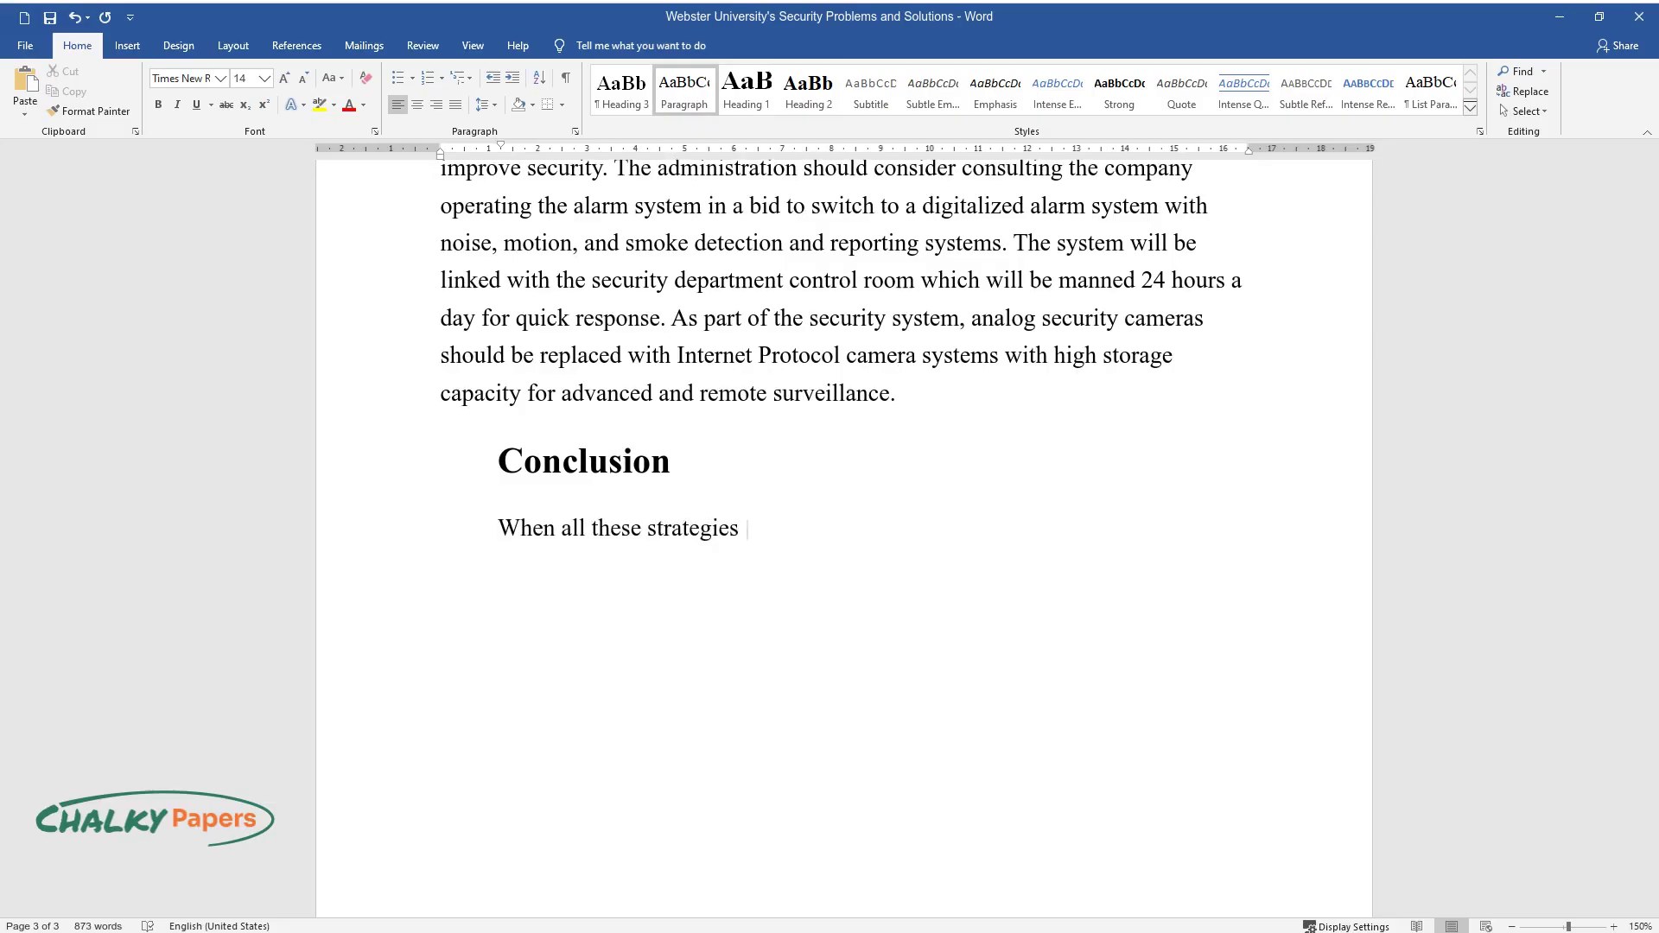
pyautogui.write('are adopted and implemented, Webster')
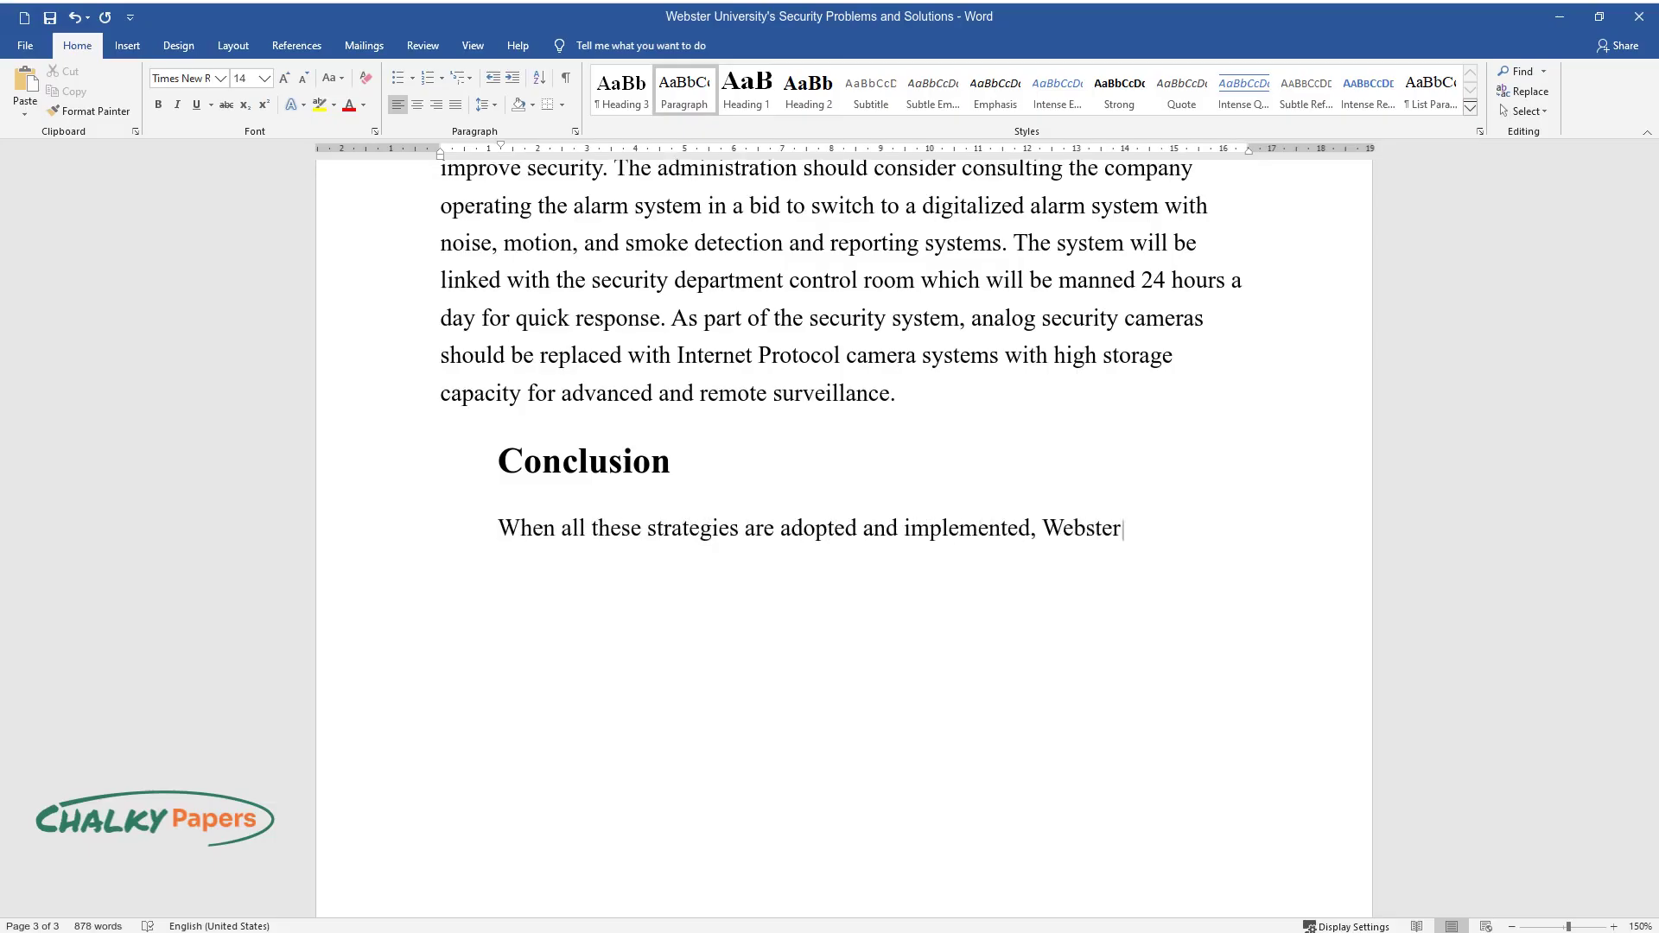
pyautogui.write(' University will be a safe environmen')
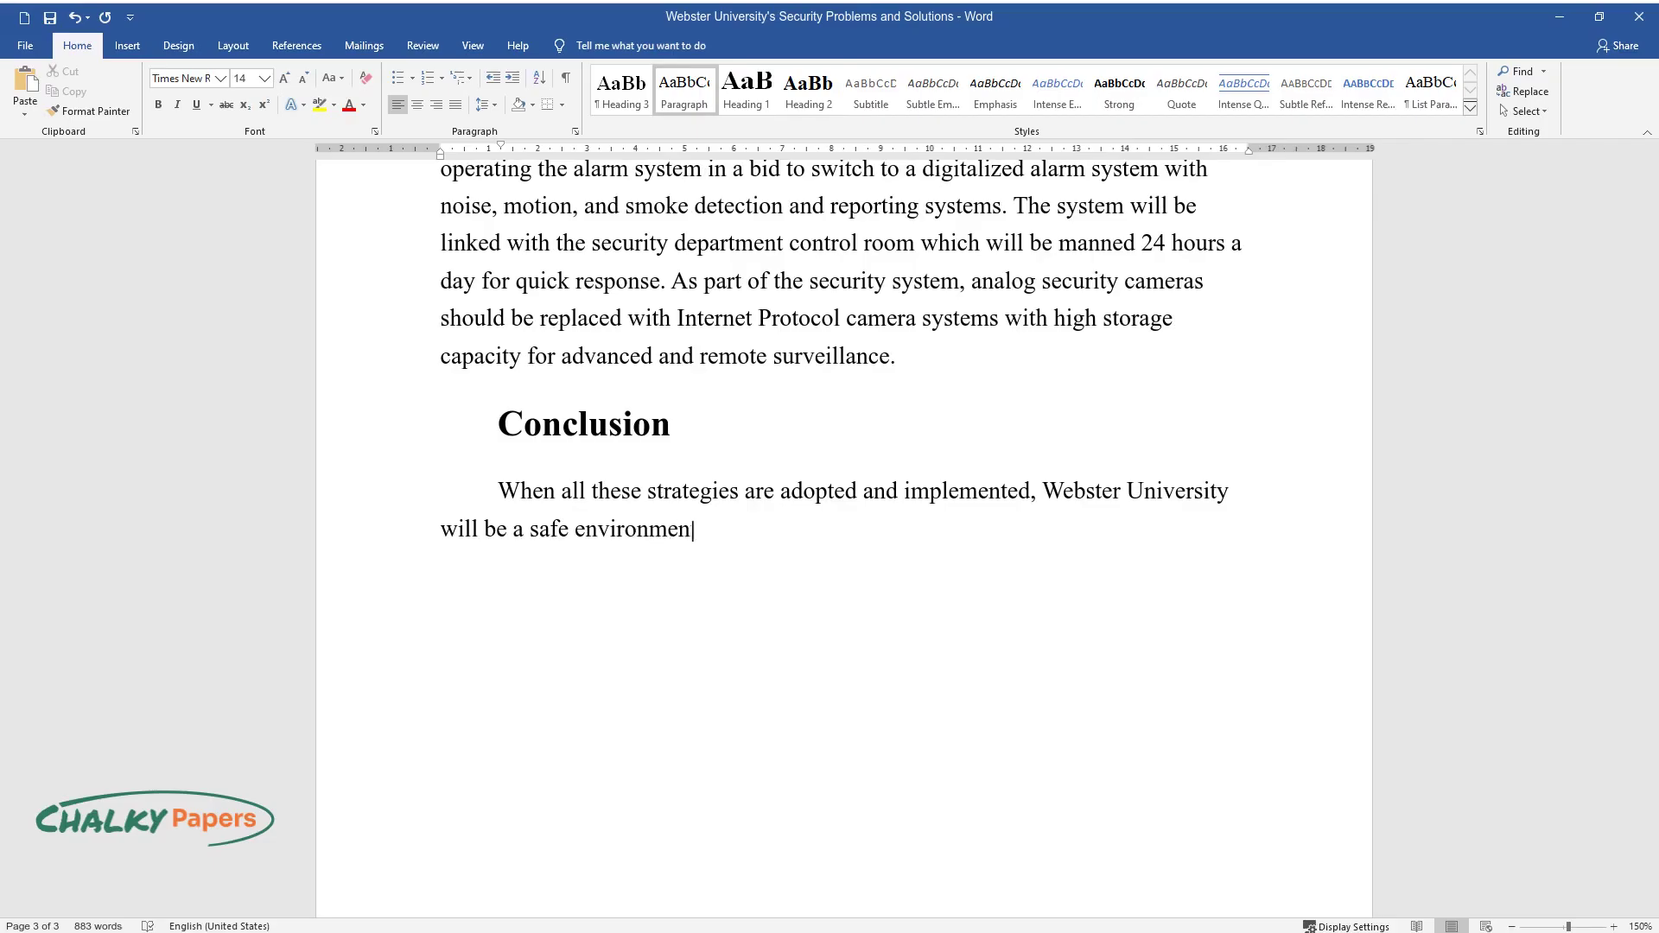
pyautogui.write('t for students and members of staff,')
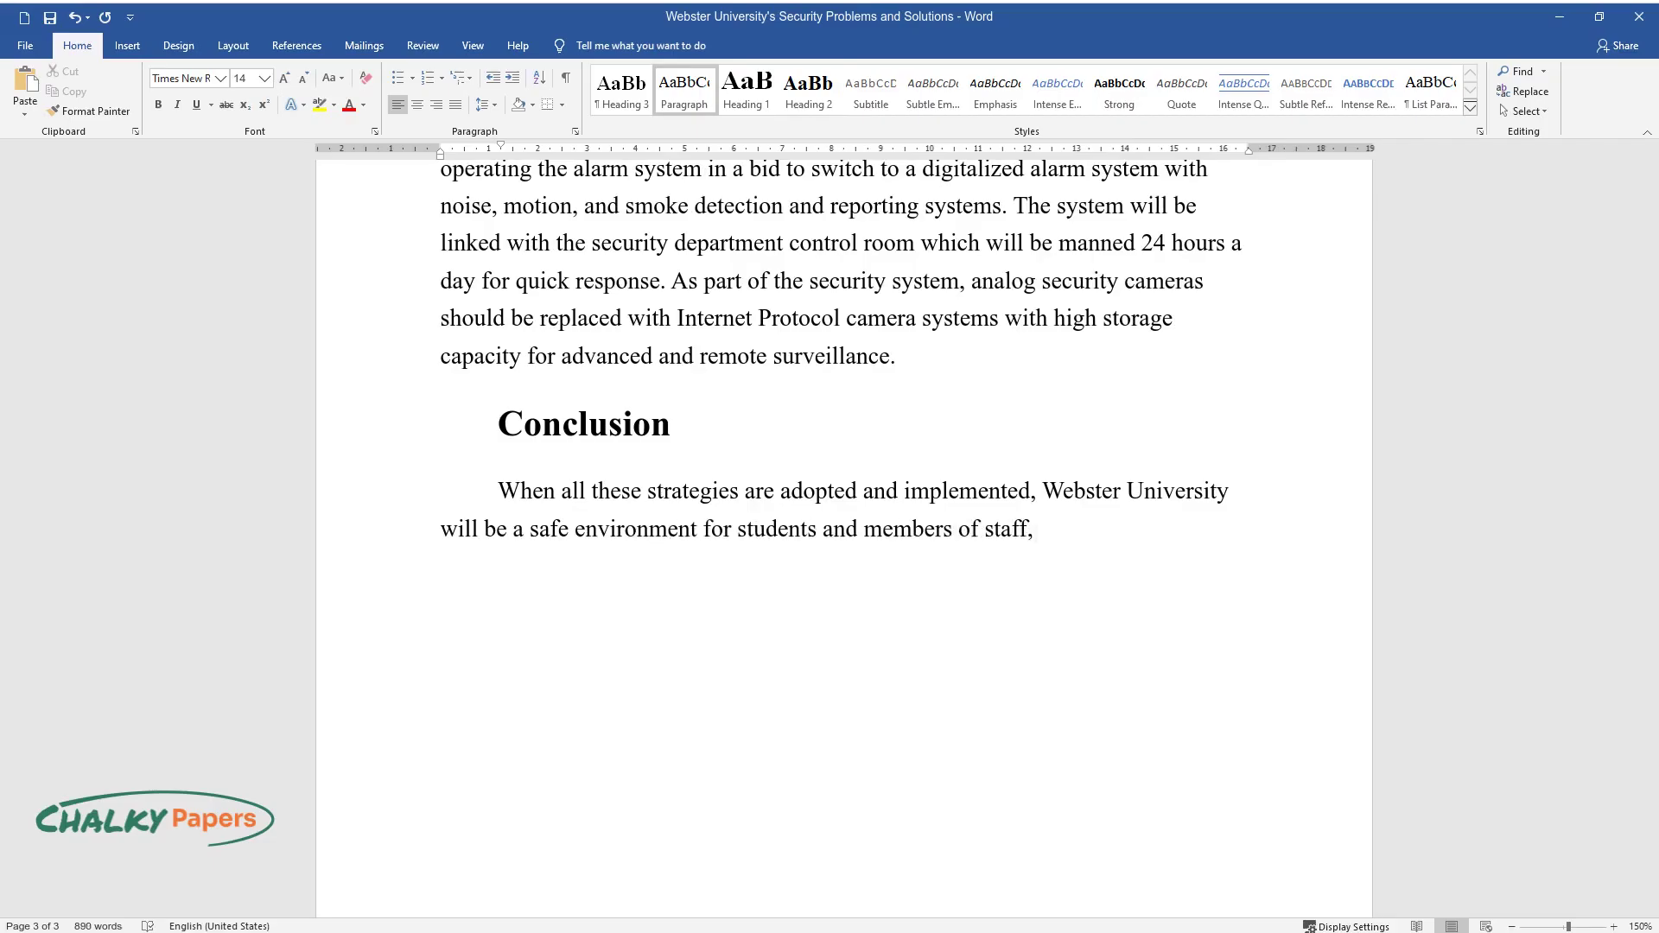
pyautogui.write(" and the institution's properties wil")
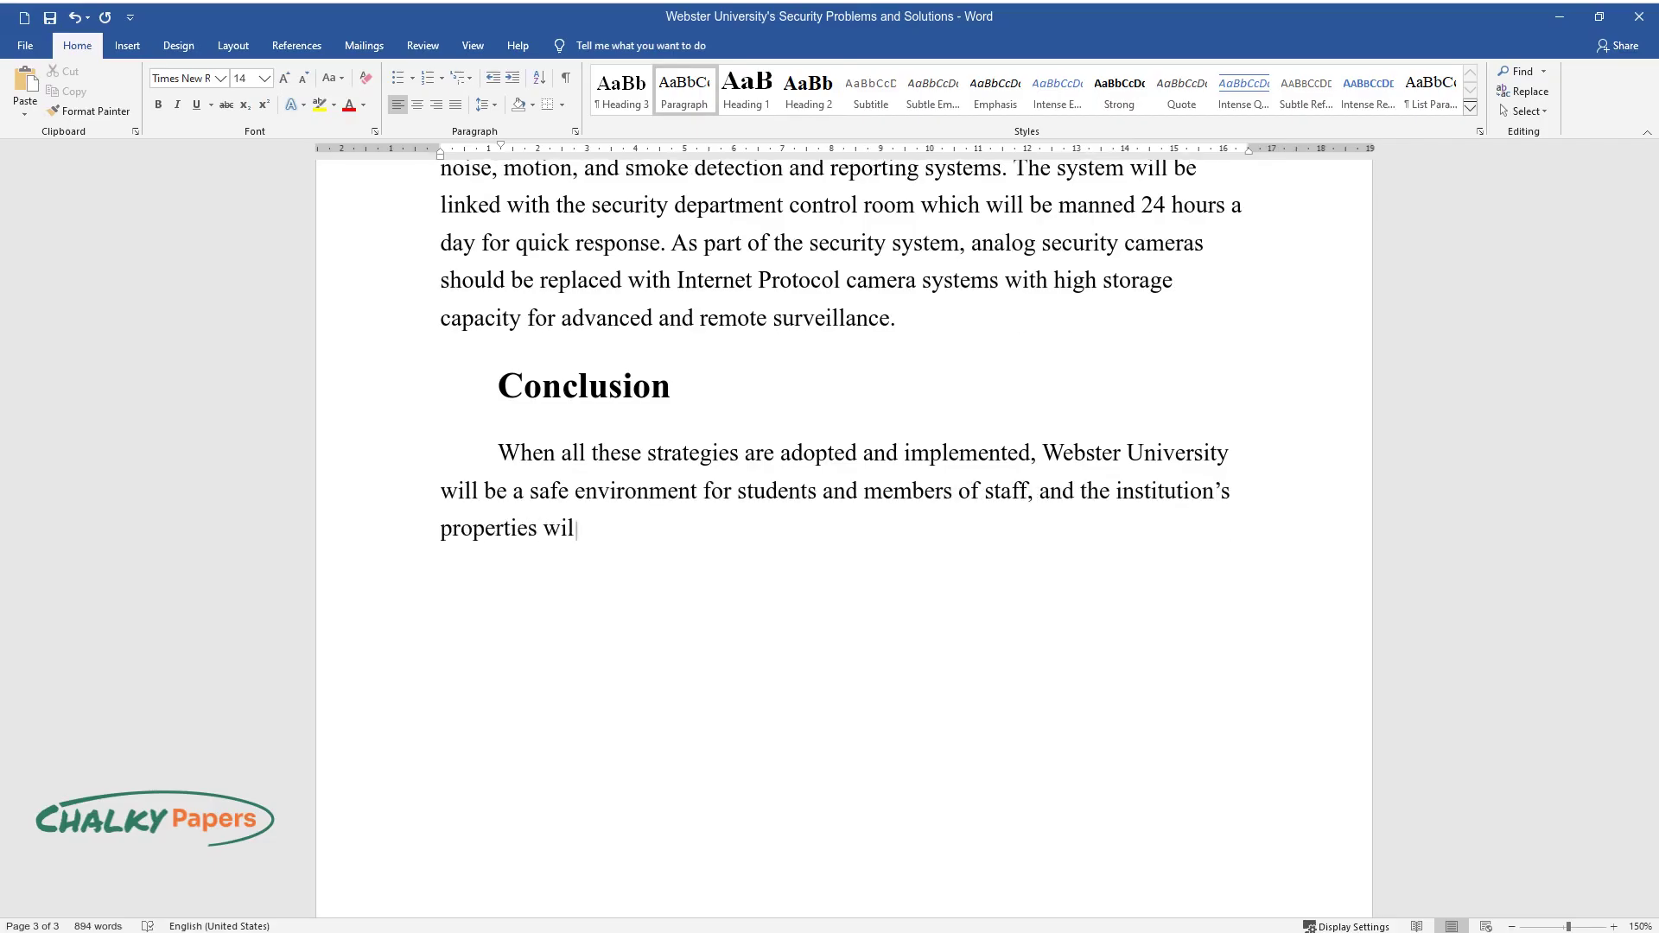
# State that the administration does not have much choice but to implement these strategies "within the shortest time possible" if student confidence is to be restored.
pyautogui.write('l be safe. The administration does n')
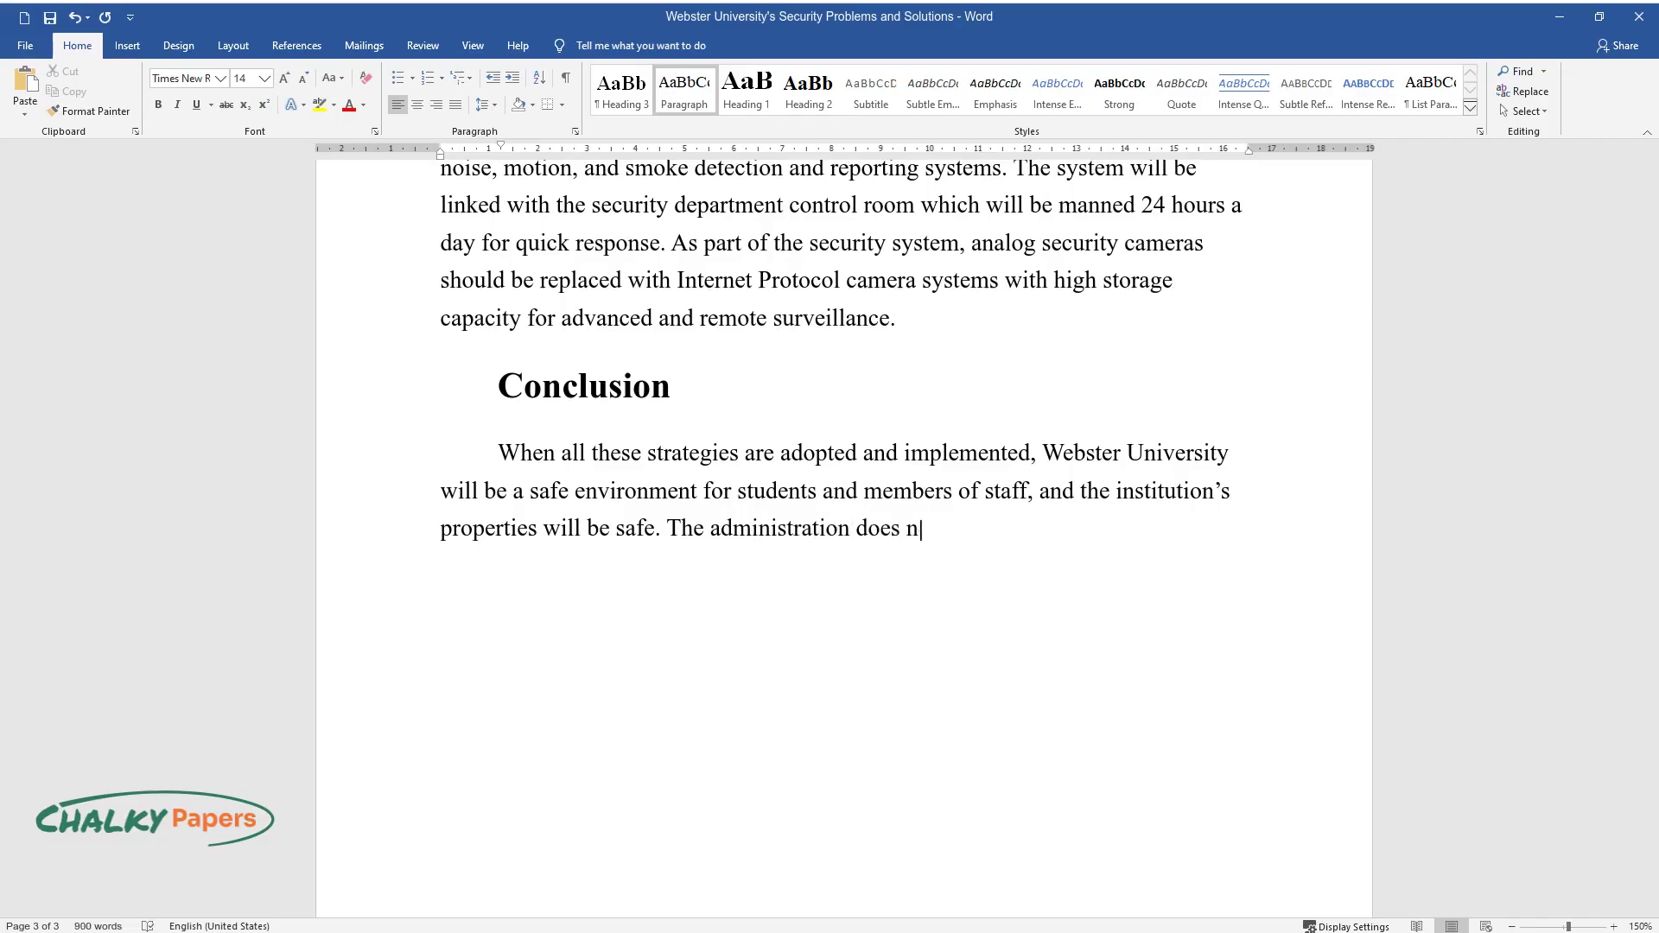
pyautogui.write('ot have much choice but to implement these st')
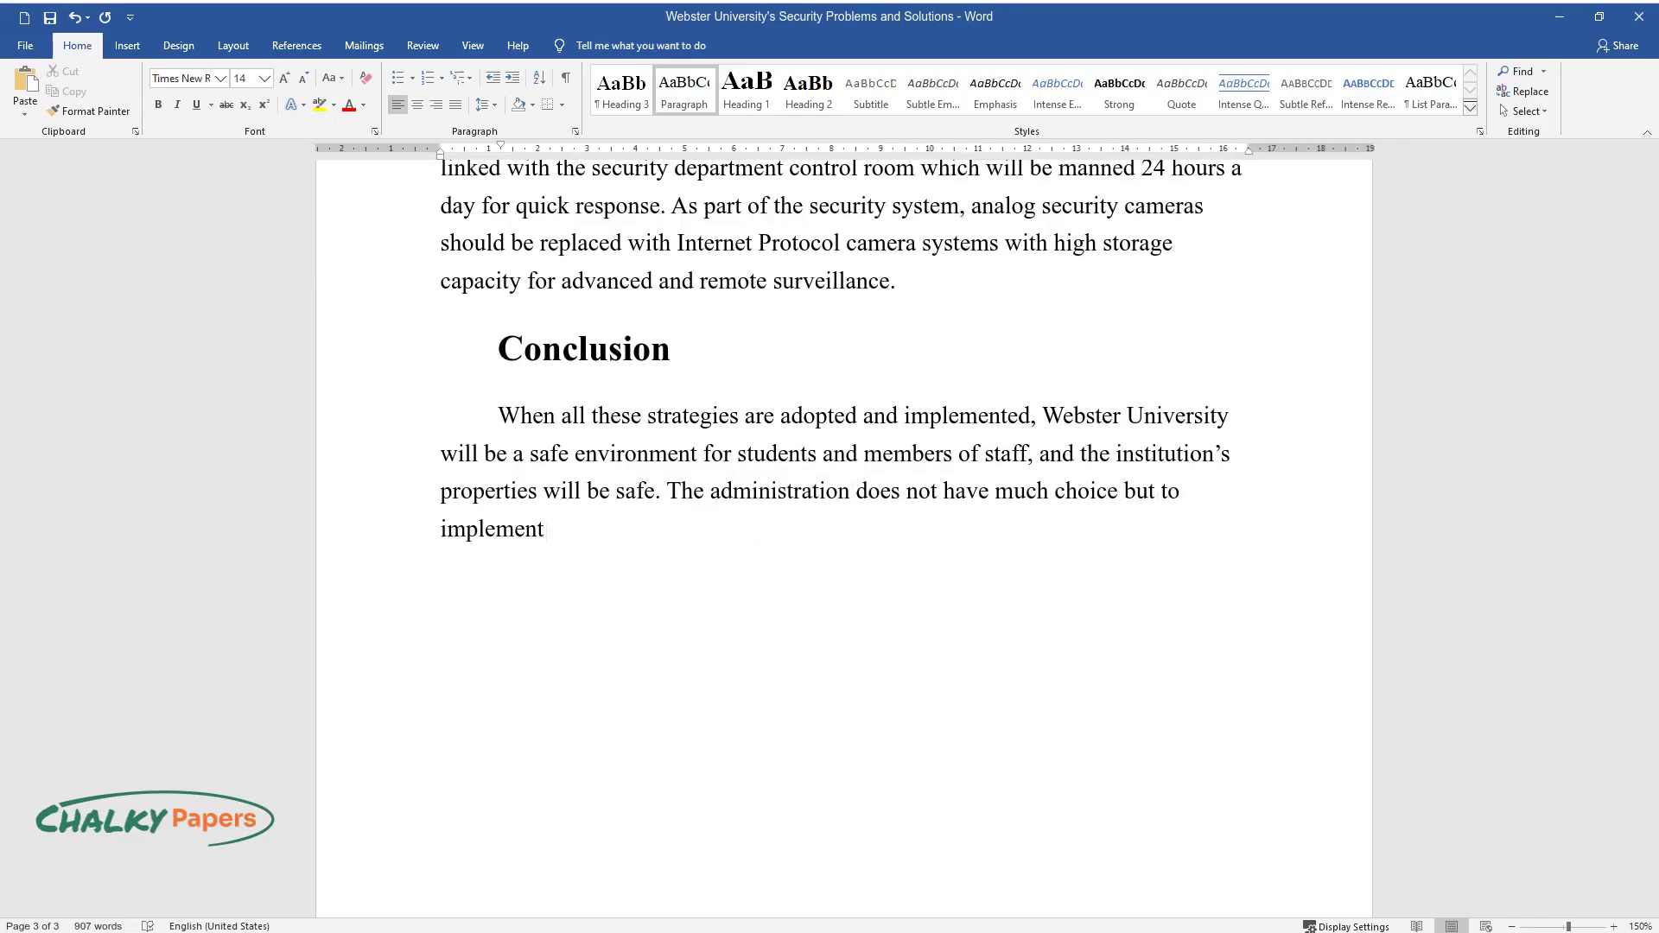
pyautogui.write('rategies within the shortes')
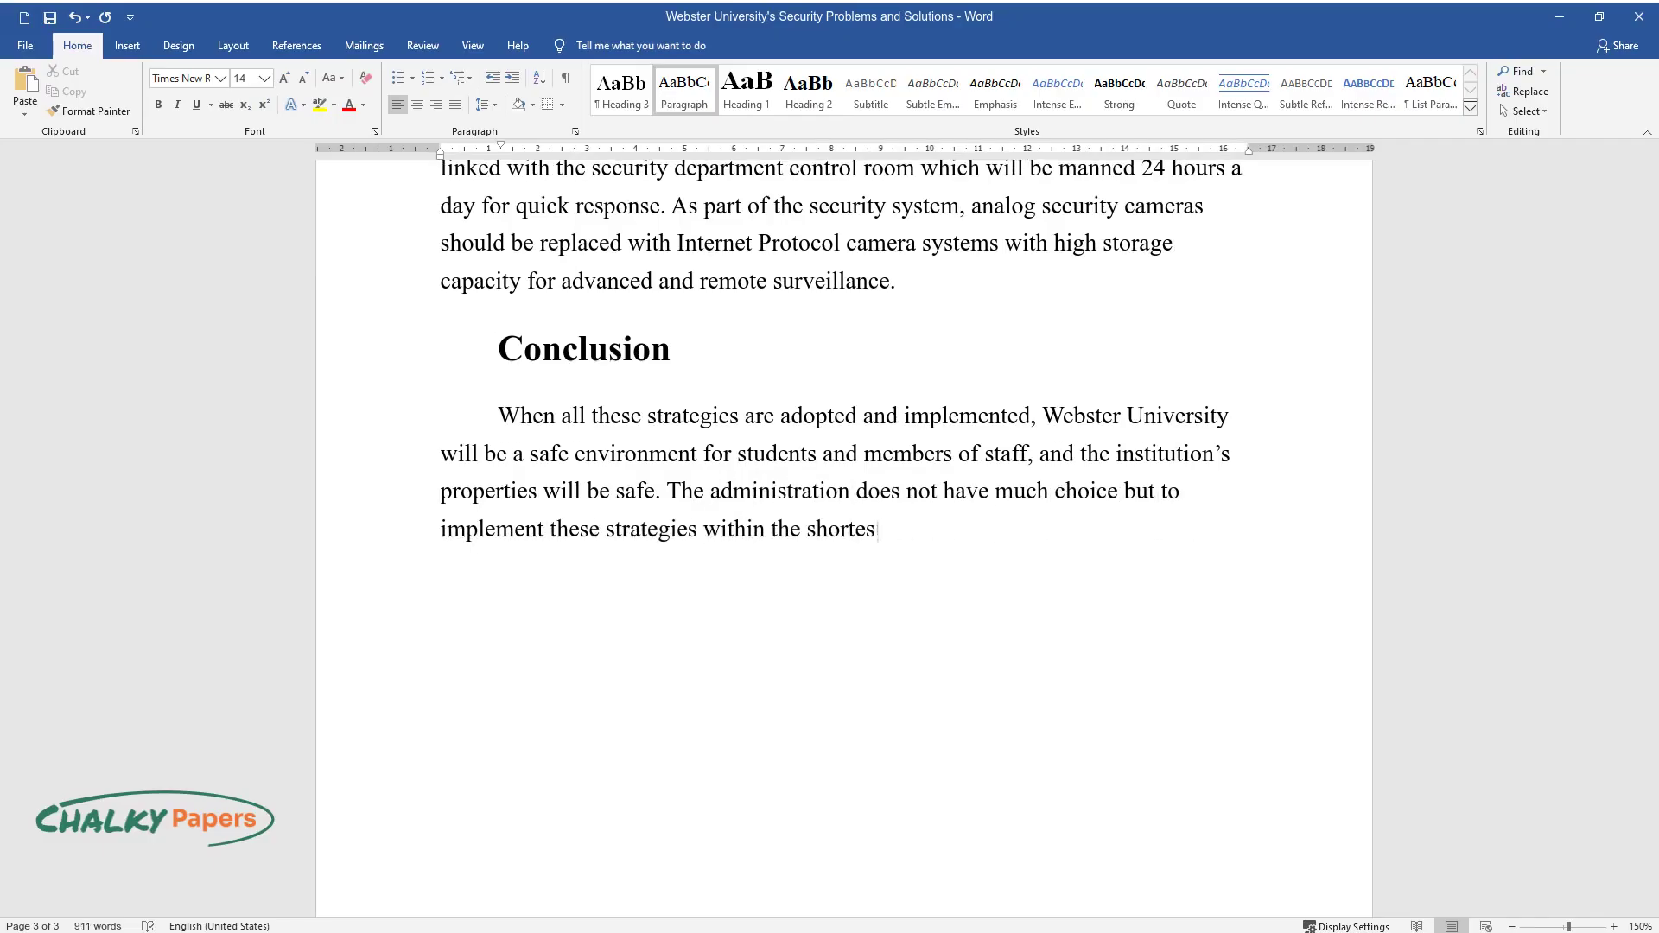
pyautogui.write('t time possible if student confidence')
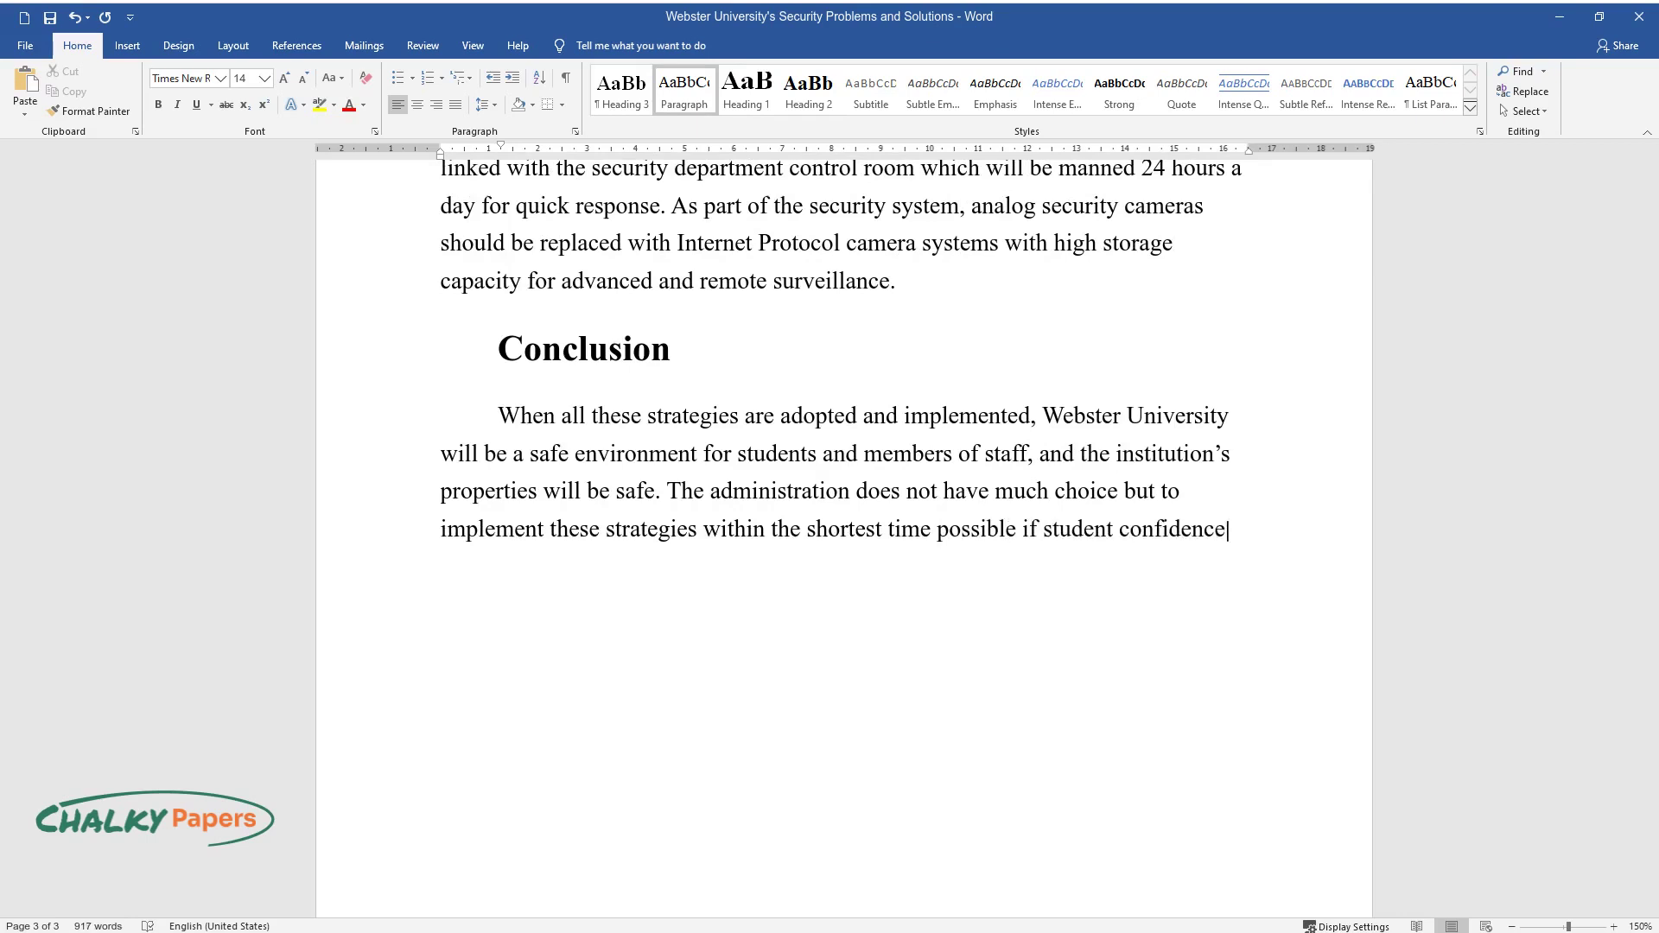
# End the conclusion: confident students can concentrate on learning, and the administration on other university management issues, knowing a department is dedicated to security issues.
pyautogui.write(' is to be restored. With restored confidence, students can concentrate on')
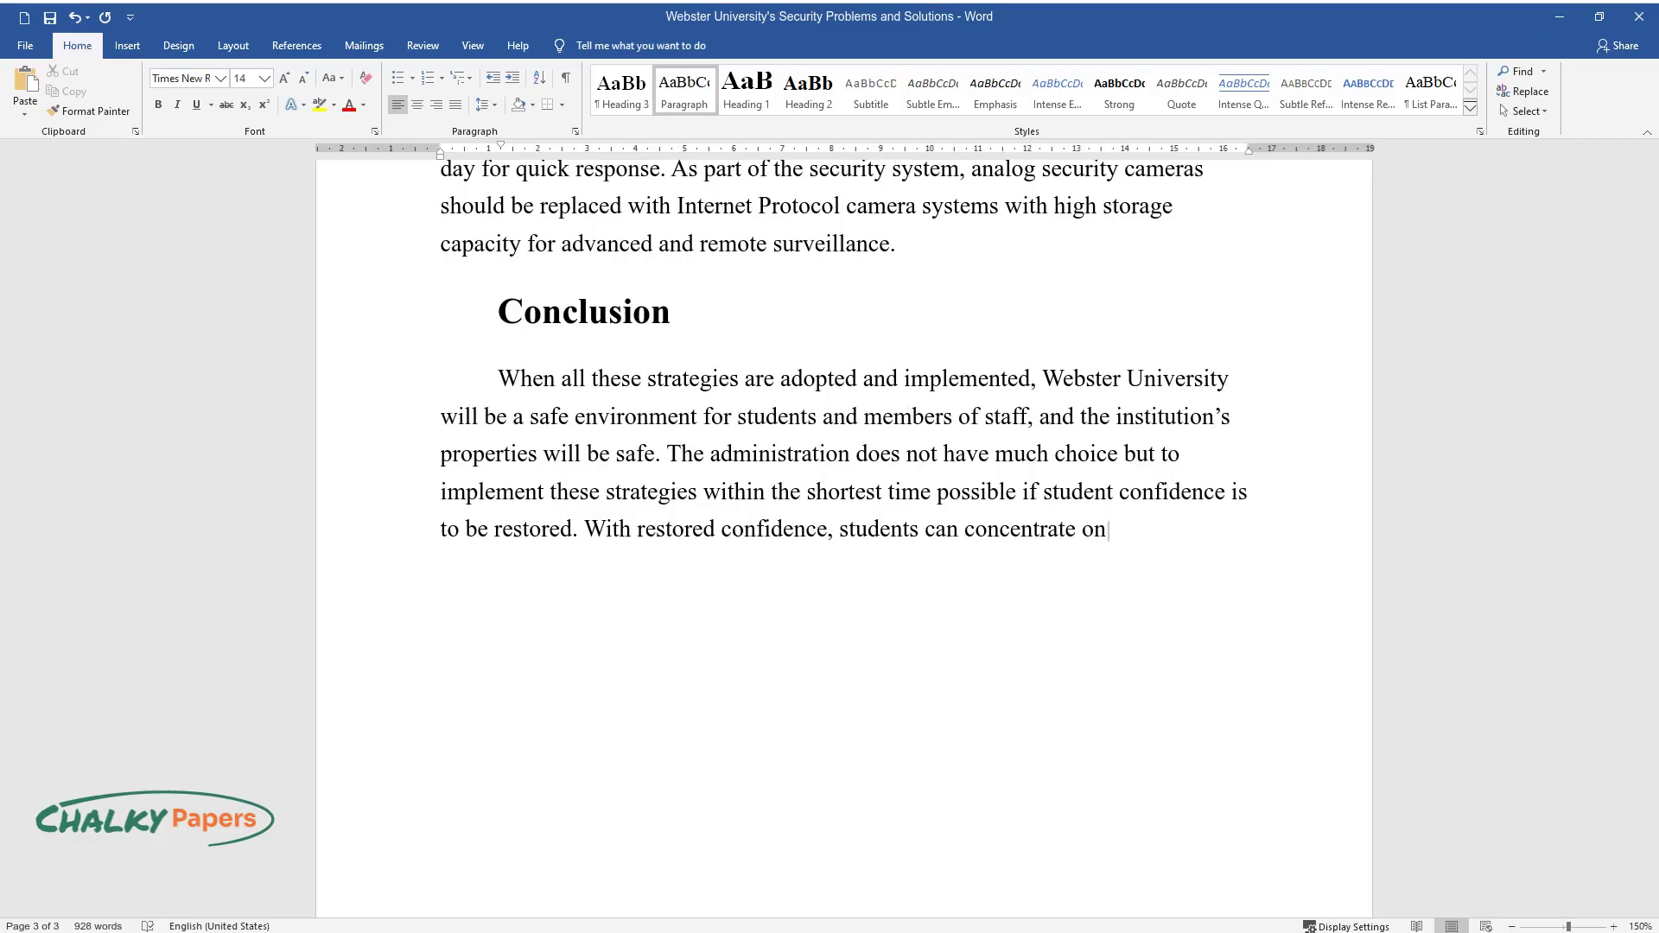
pyautogui.write(' the most important issue of learning. The ad')
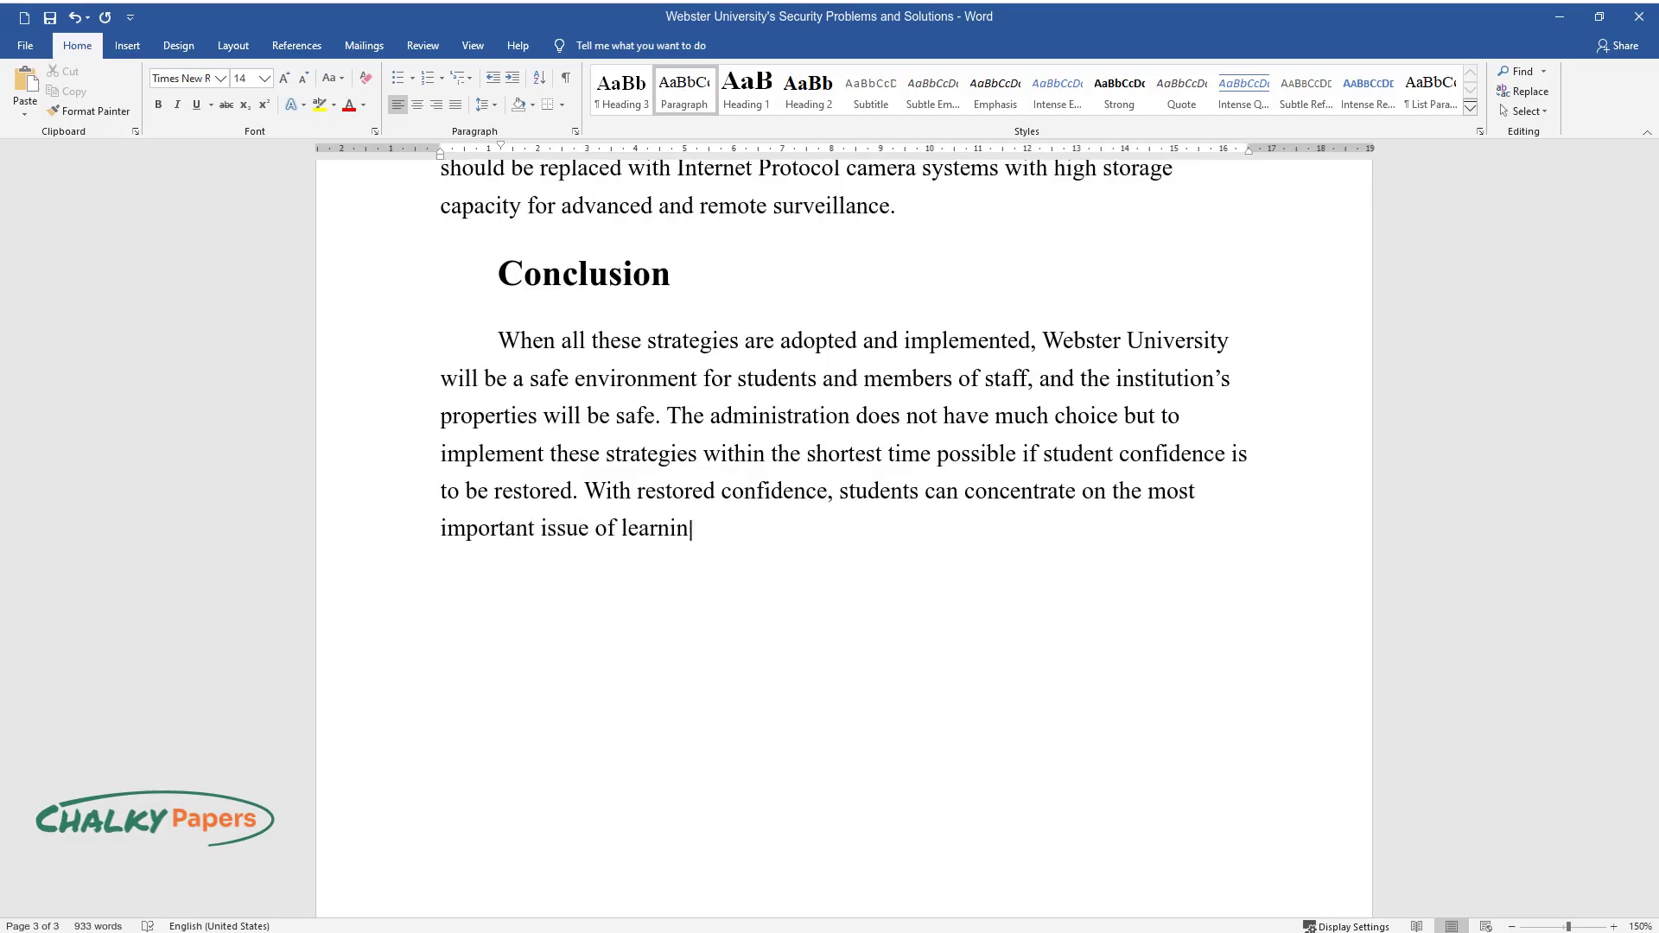
pyautogui.write('ministration on the other h')
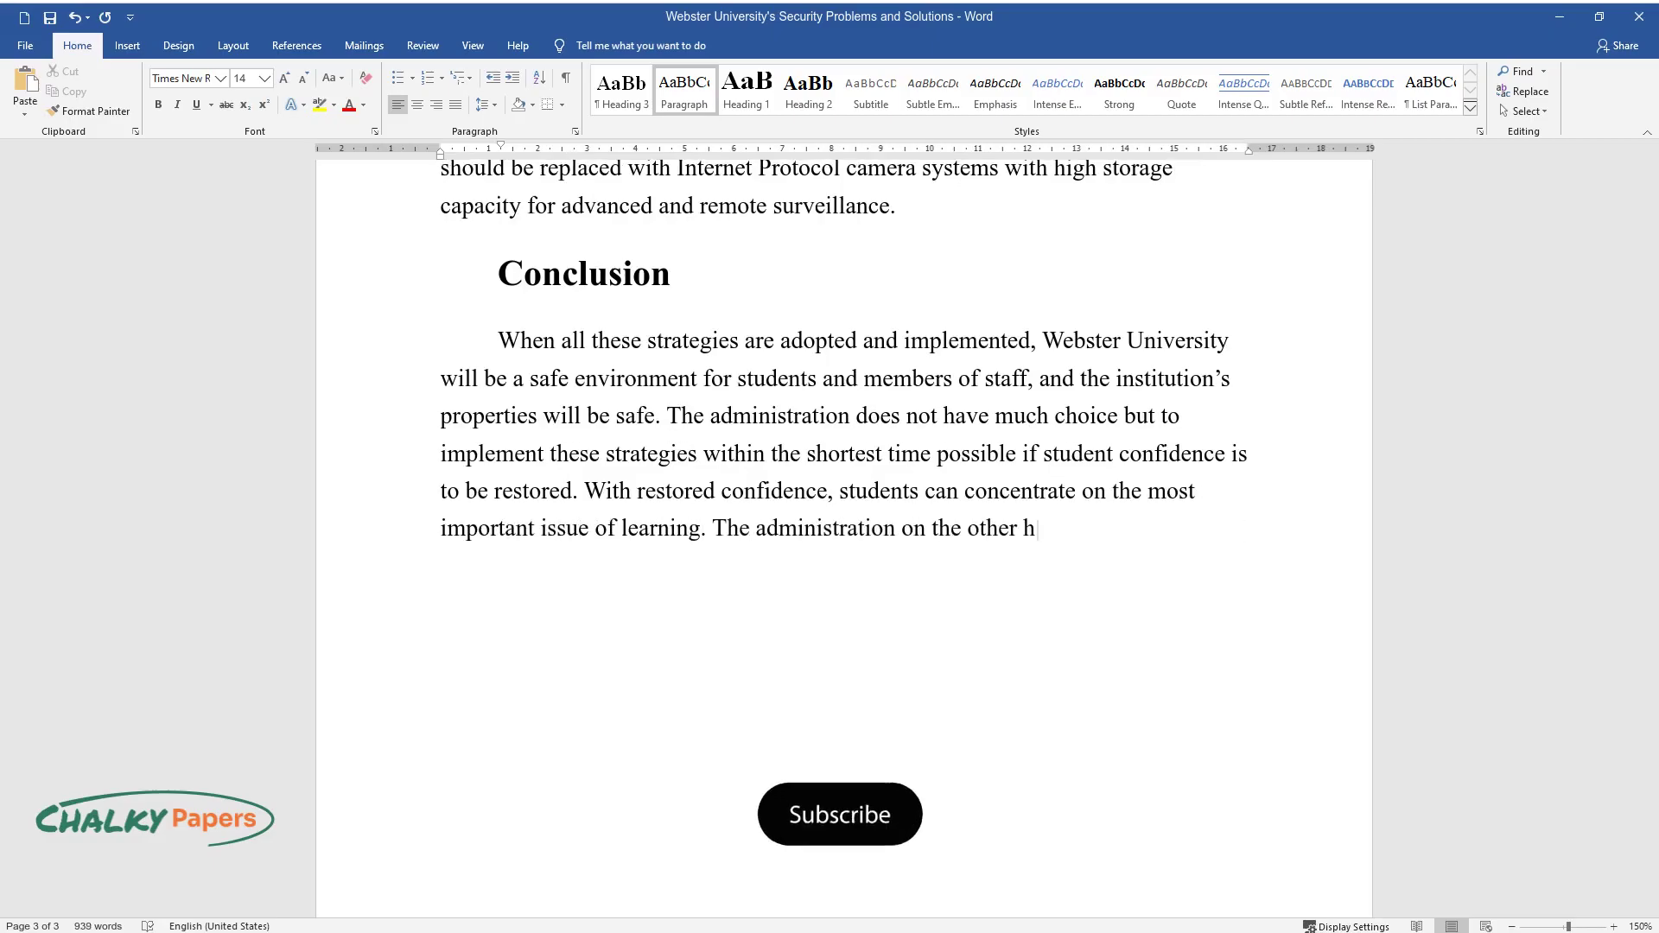
pyautogui.write('and will be able to concentrate on other issue')
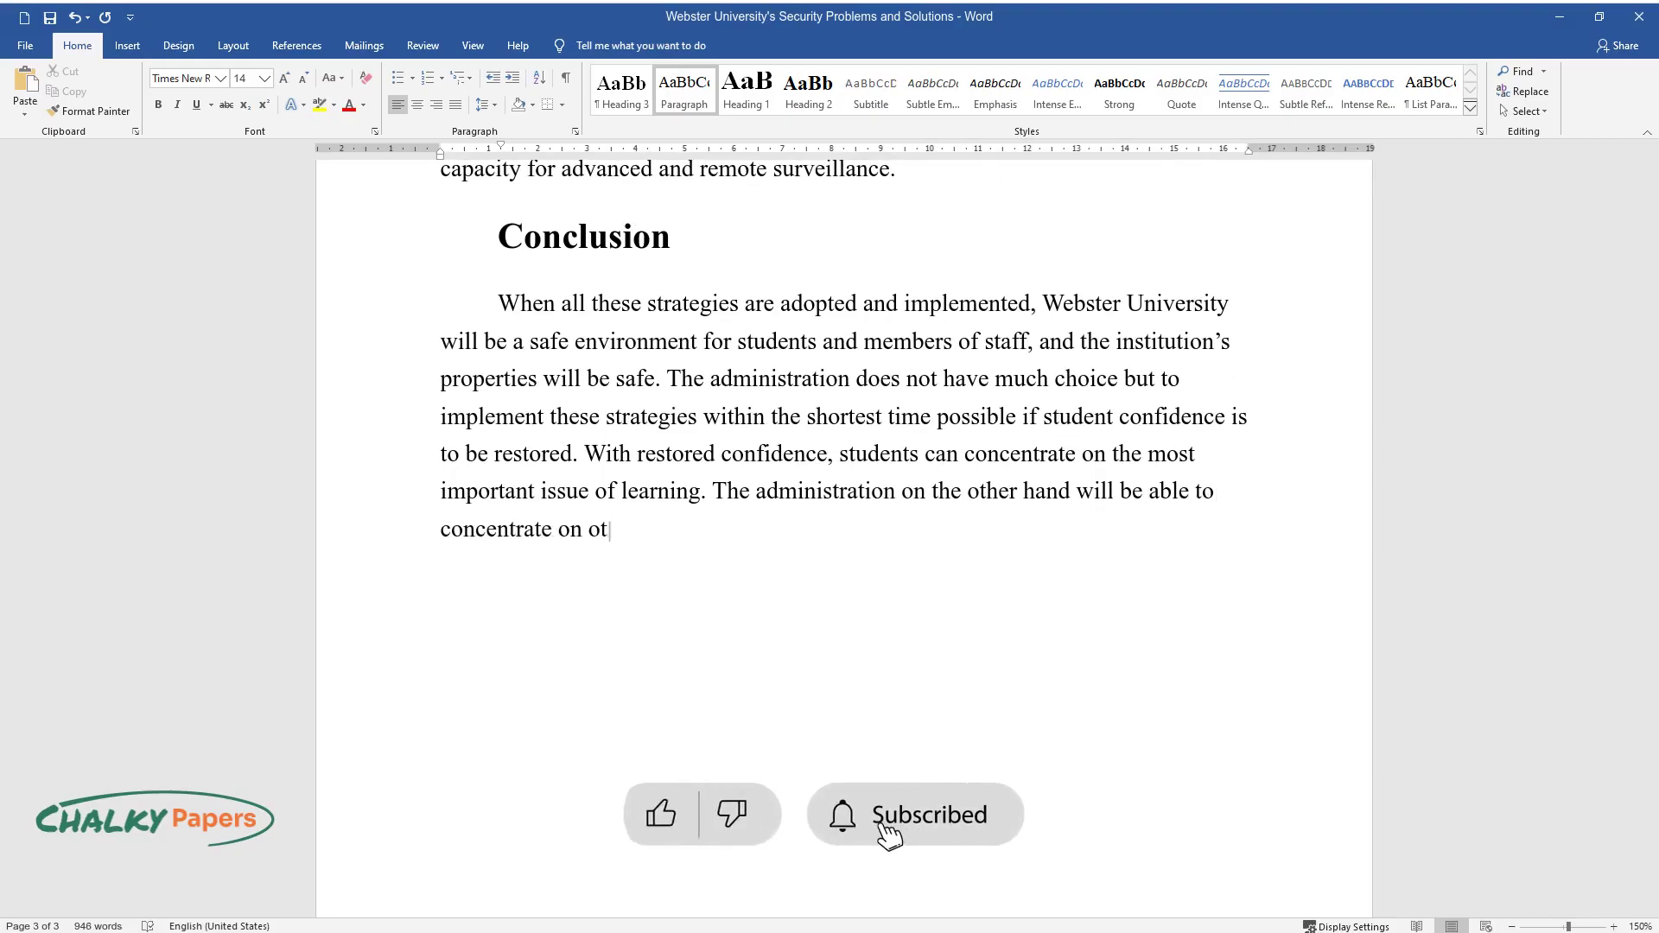
pyautogui.write('s of the university managem')
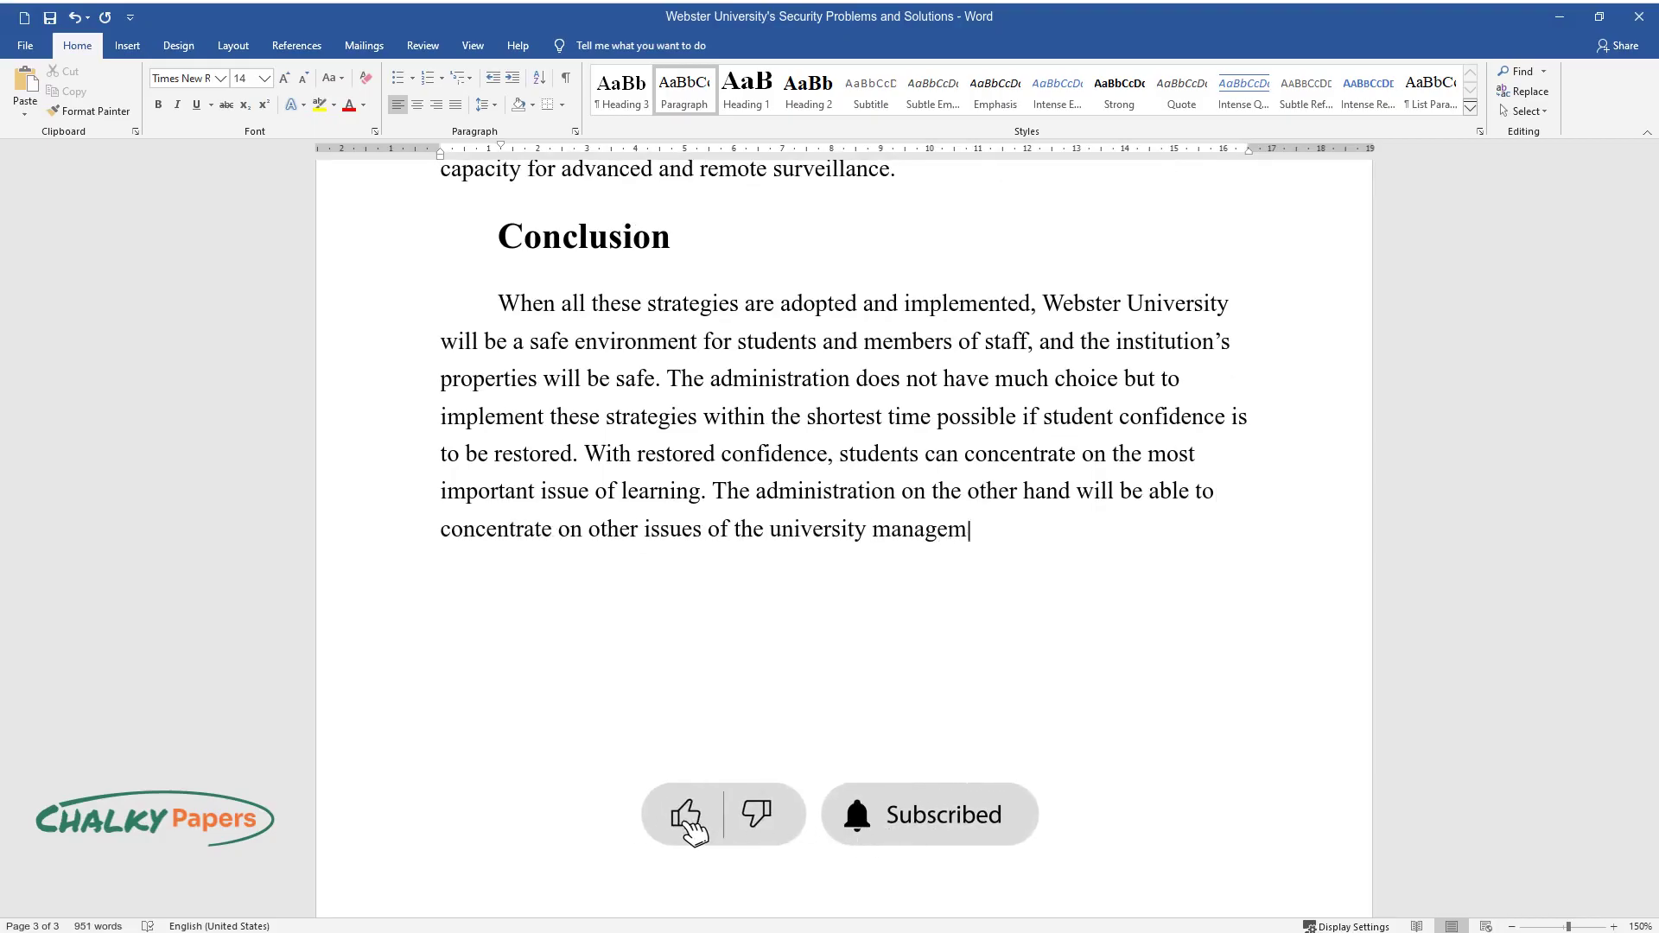
pyautogui.write('ent, knowing very well that there is a depart')
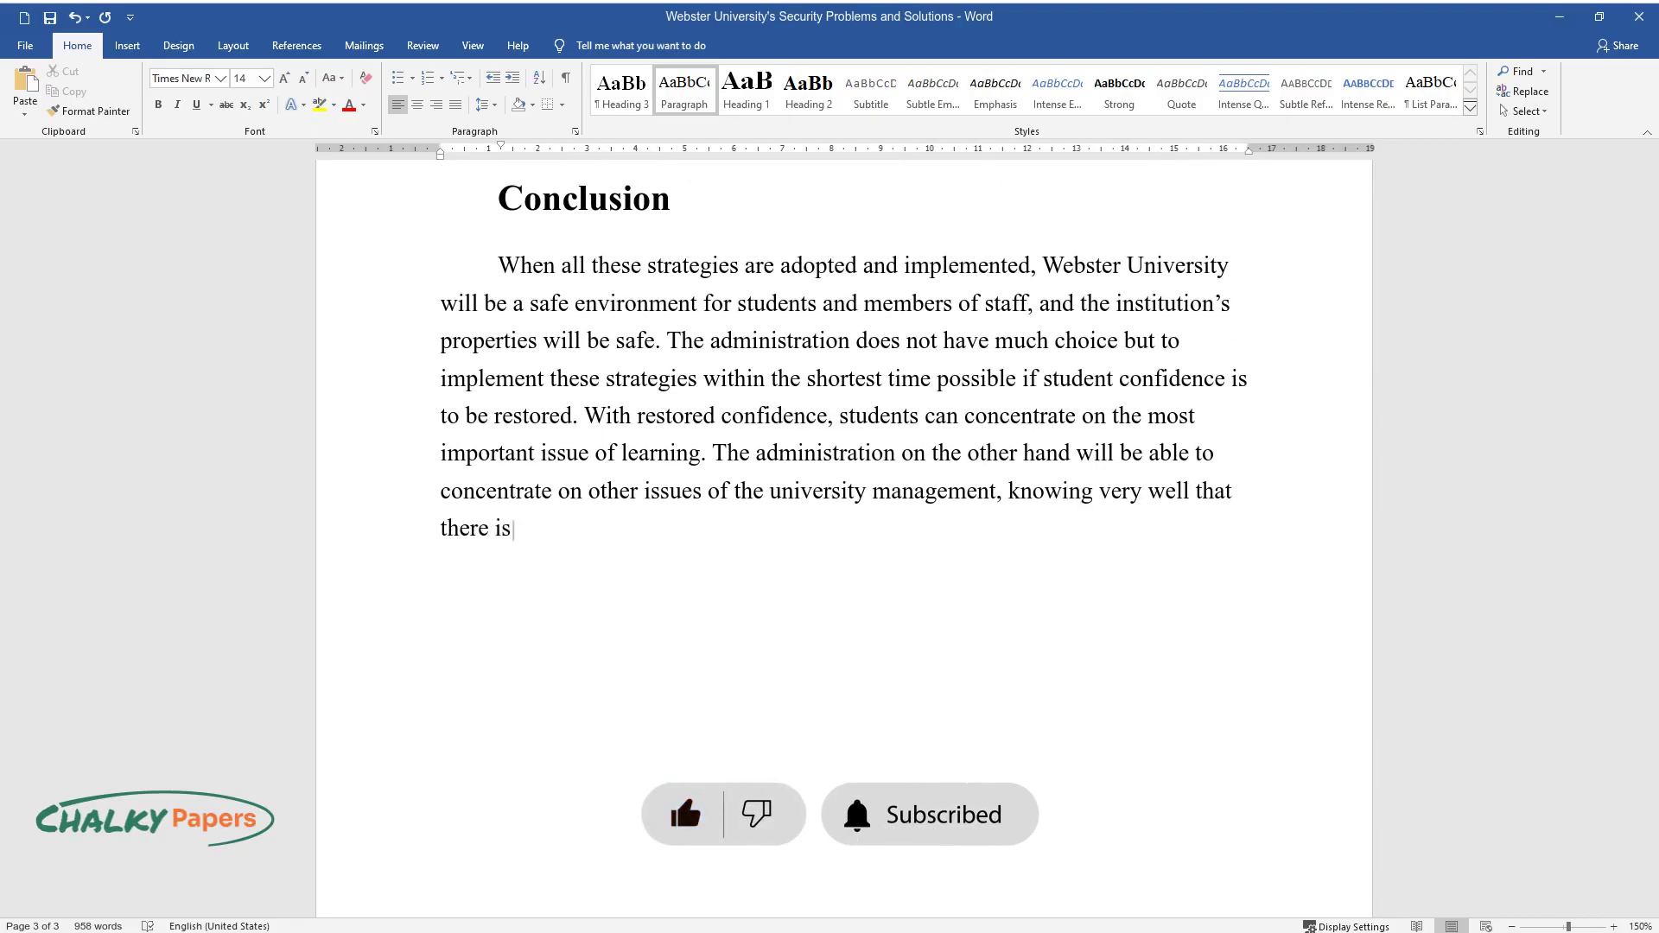
pyautogui.write('ment dedicated to security issues.')
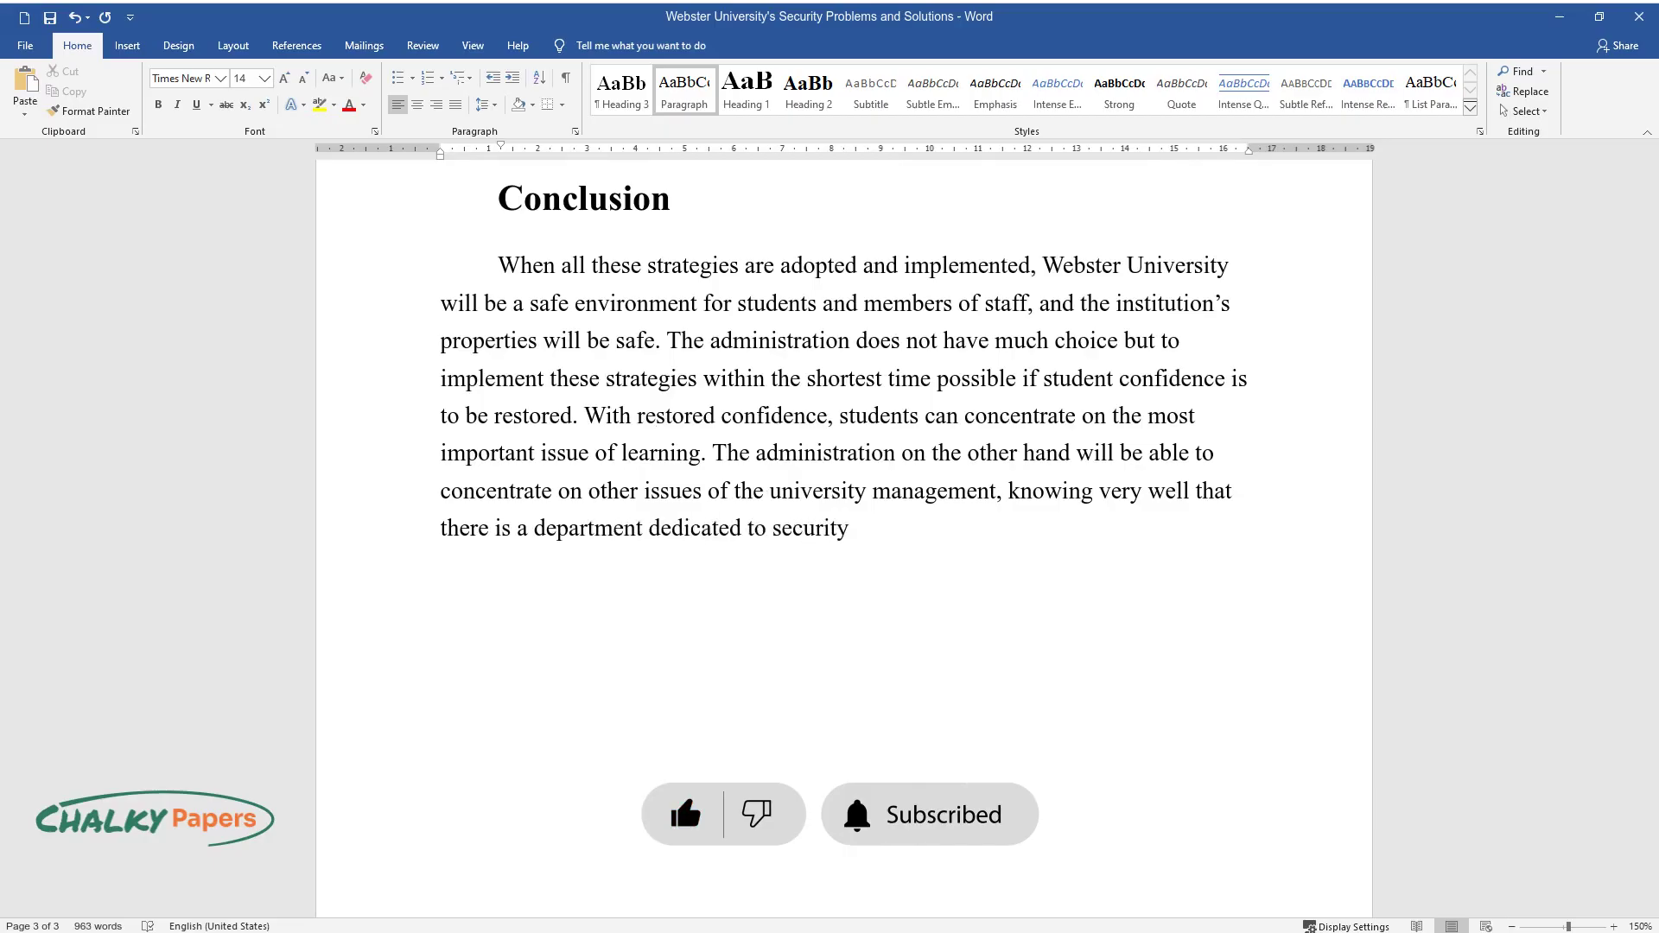